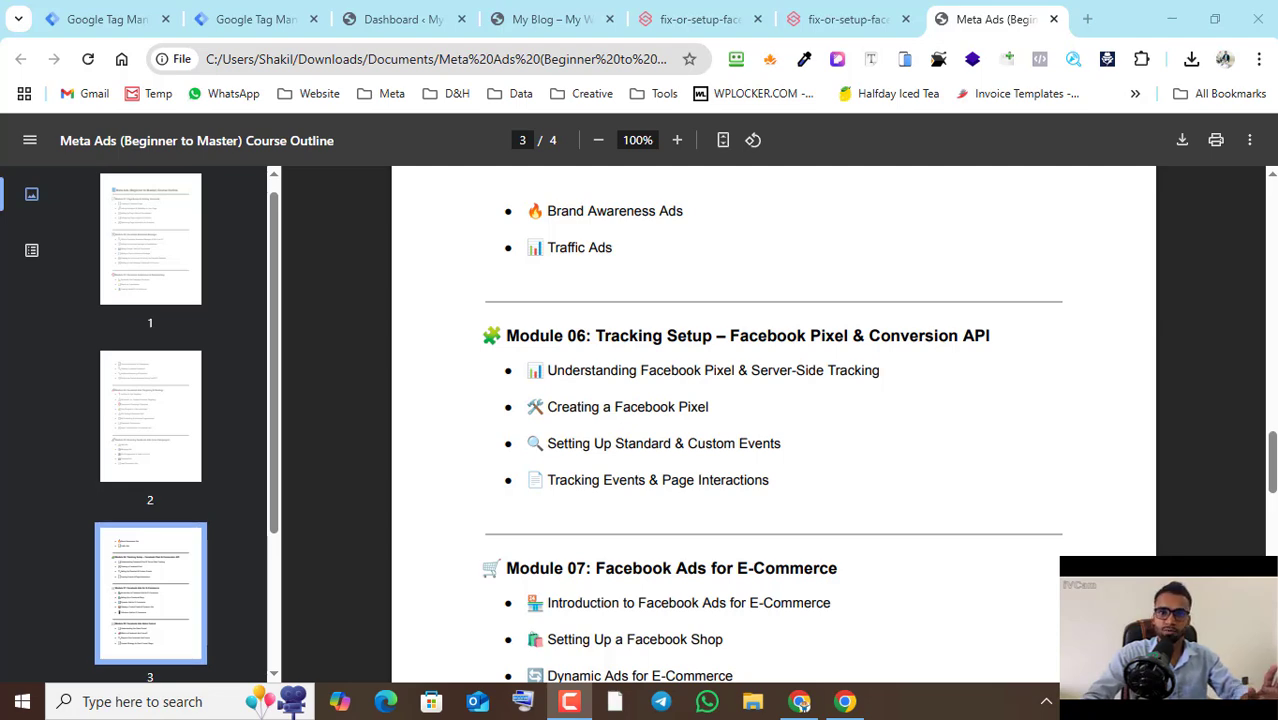
# - Look over the WordPress dashboard and the neosofthub.shop storefront page
pyautogui.click(408, 28)
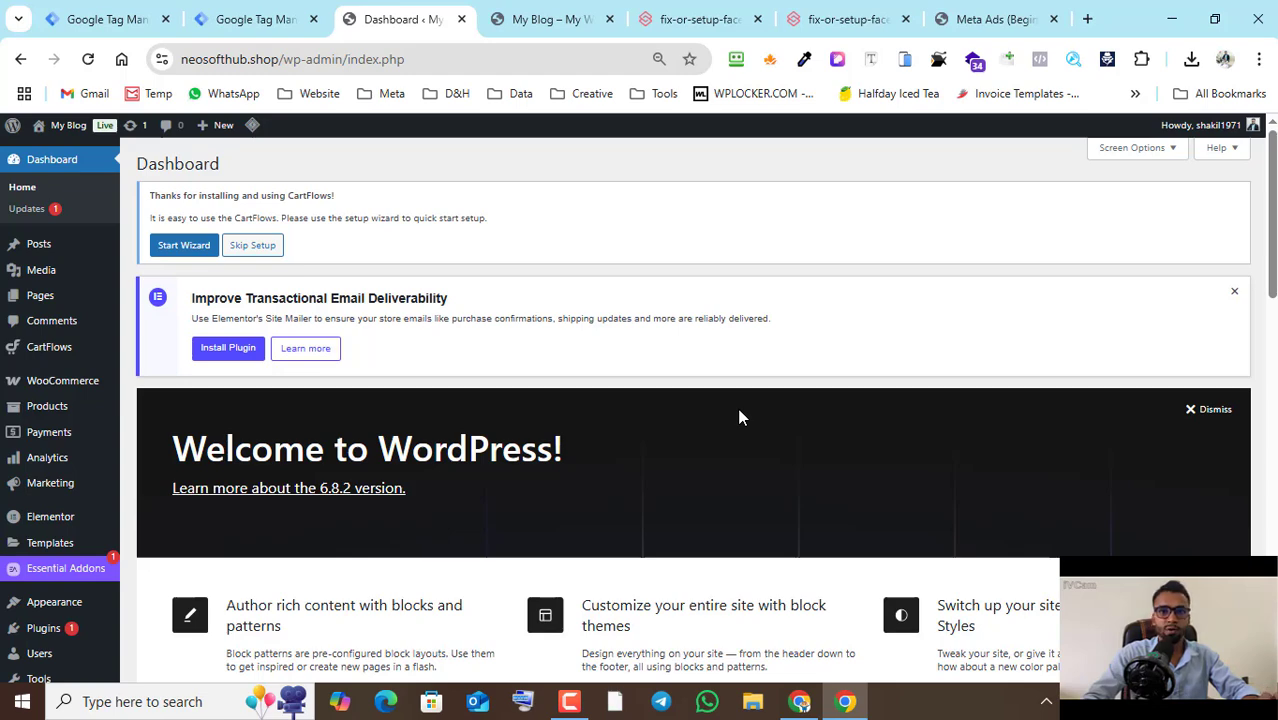
pyautogui.scroll(-1, 57, 428)
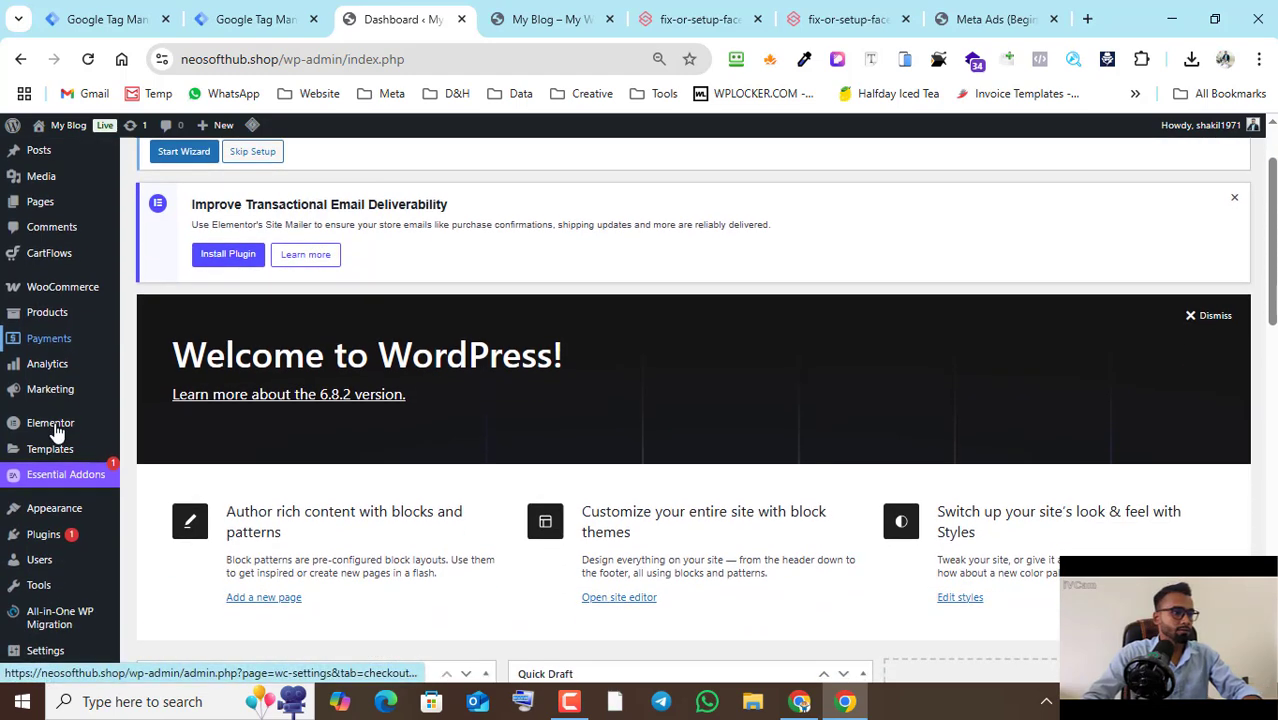
pyautogui.click(575, 8)
pyautogui.scroll(-7, 722, 350)
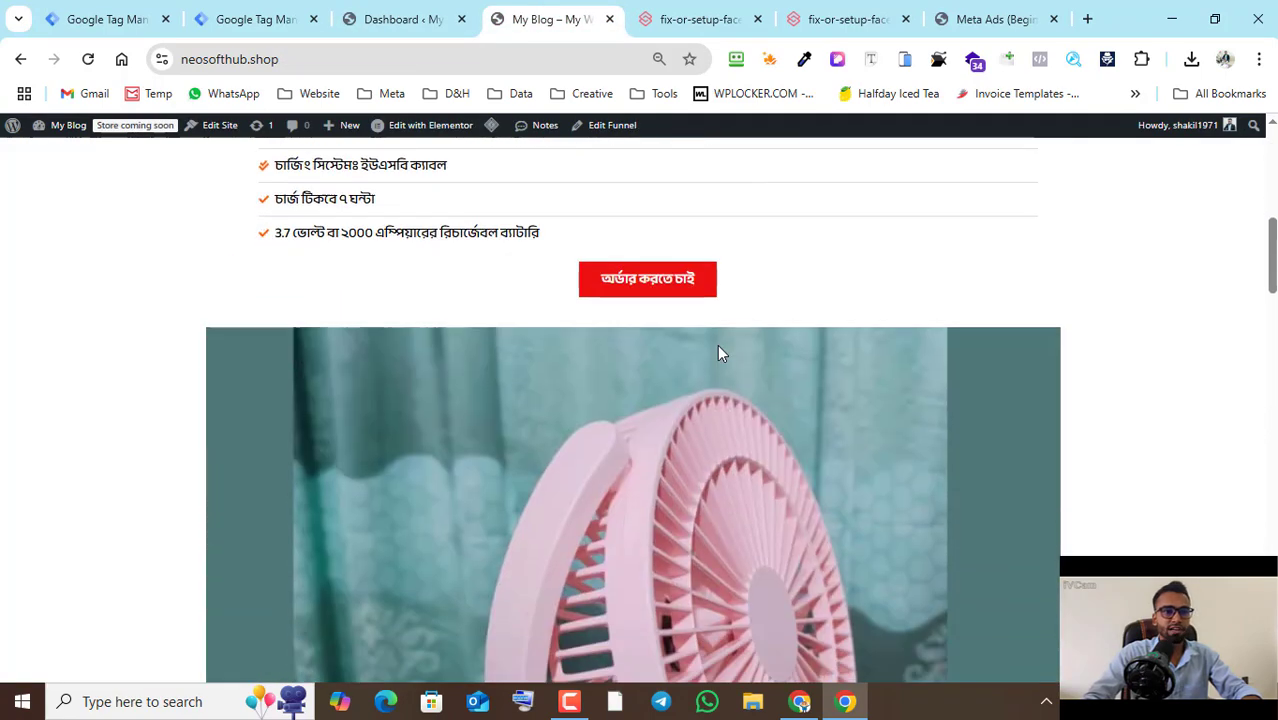
pyautogui.scroll(-3, 717, 350)
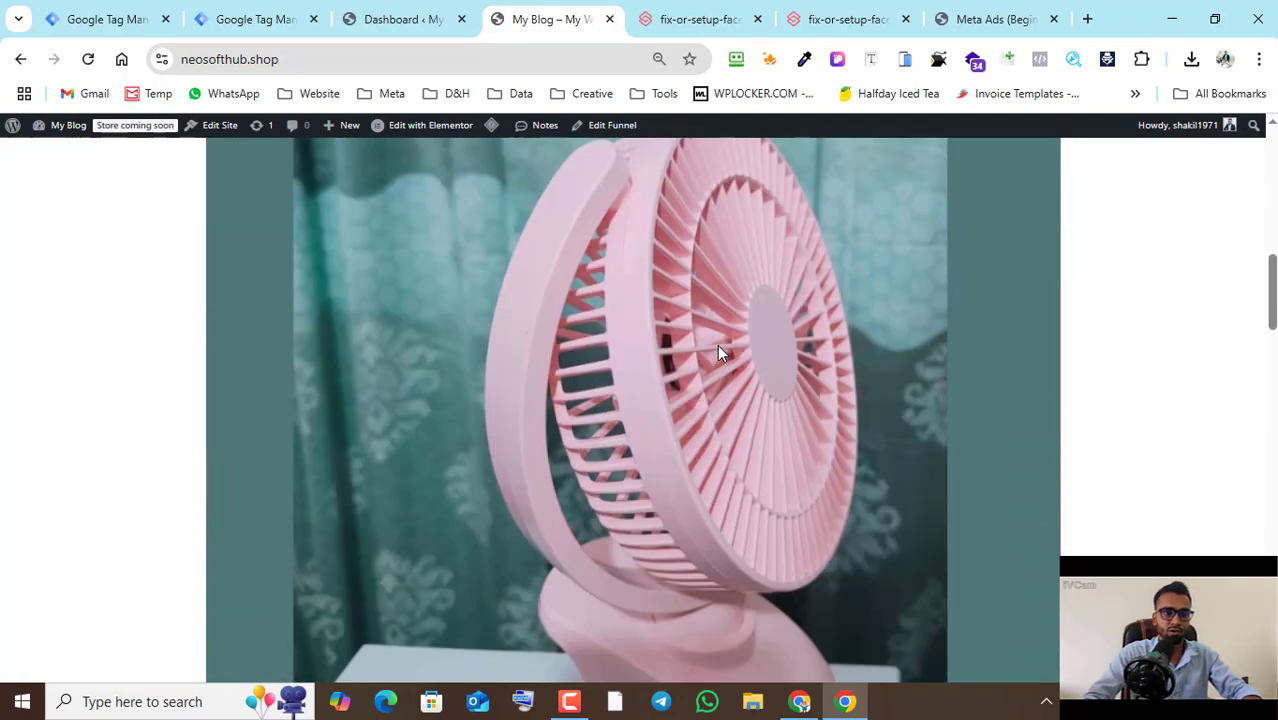
# - Upload pixelyoursite-pro-11.0.1.zip to the WordPress site as a new plugin, install it and activate it
pyautogui.click(402, 19)
pyautogui.click(45, 487)
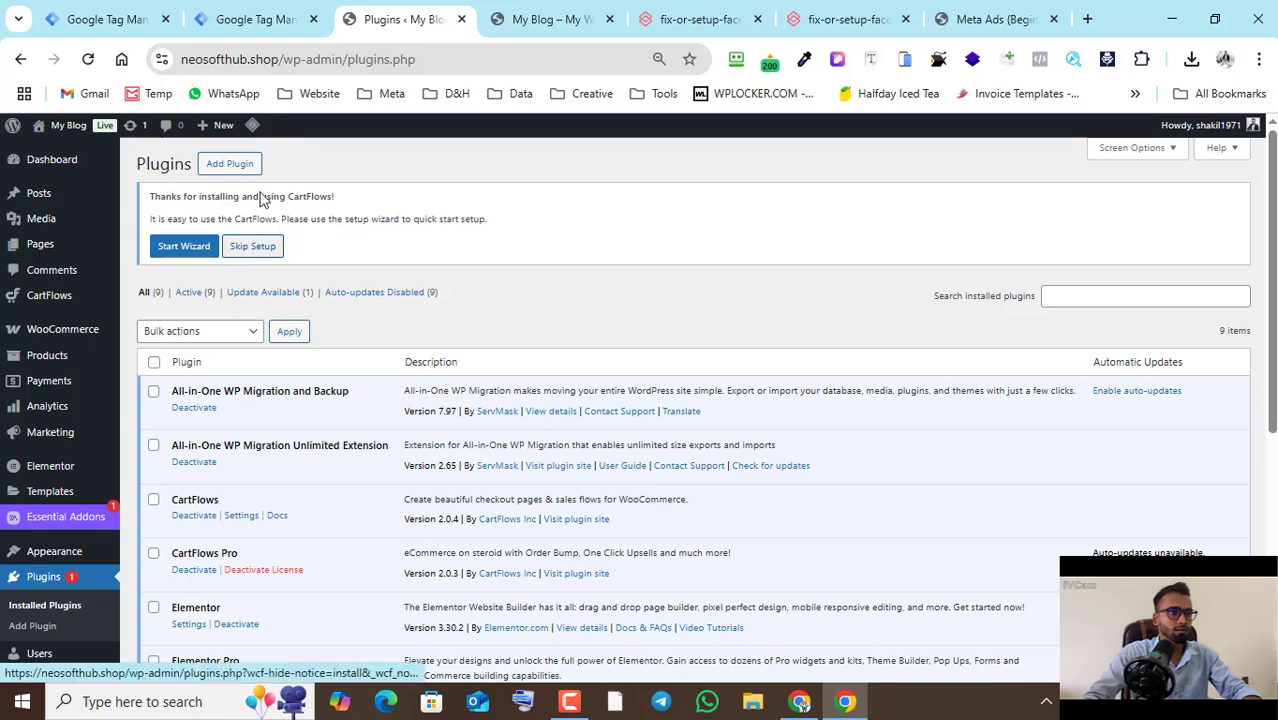
pyautogui.click(247, 164)
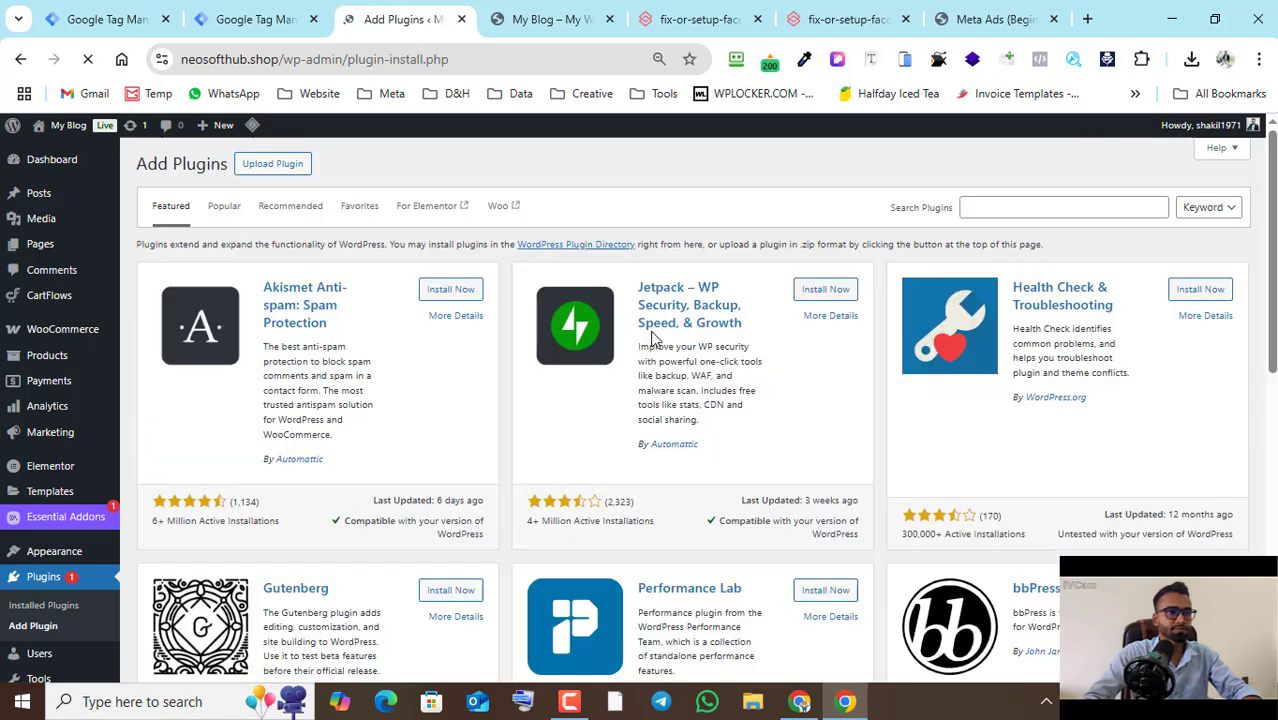
pyautogui.click(276, 168)
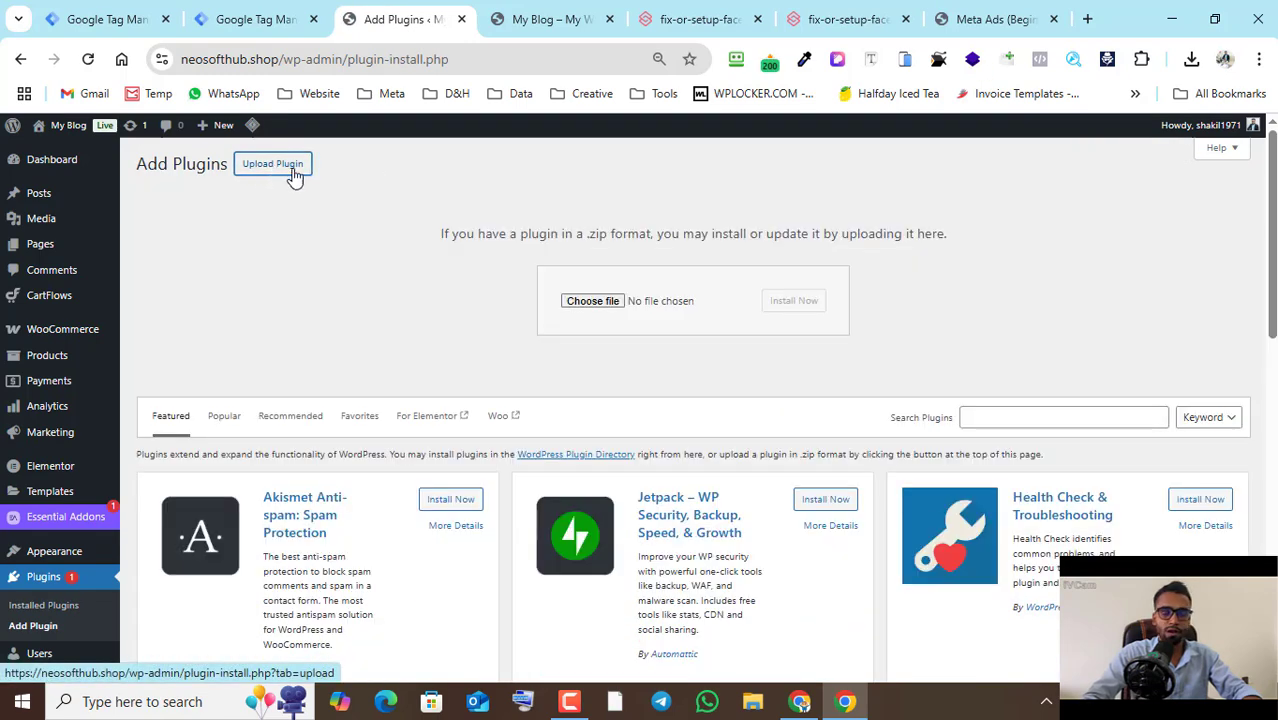
pyautogui.click(614, 302)
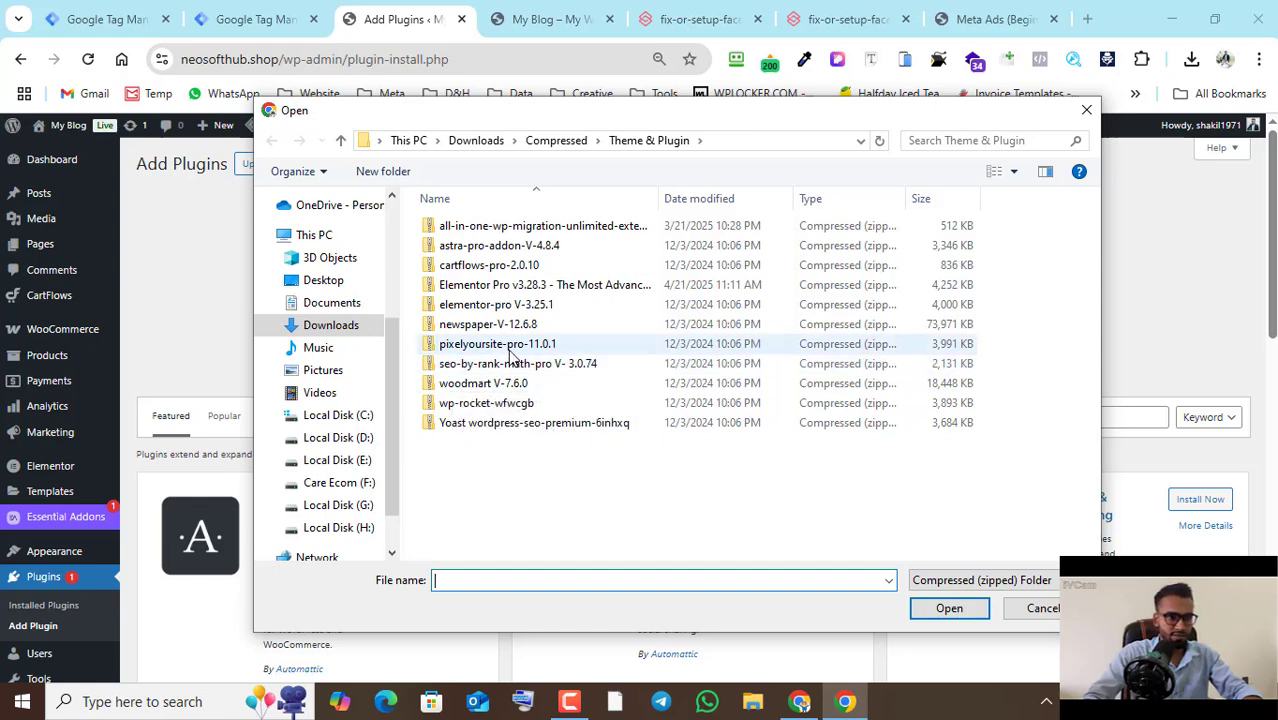
pyautogui.click(505, 345)
pyautogui.click(942, 608)
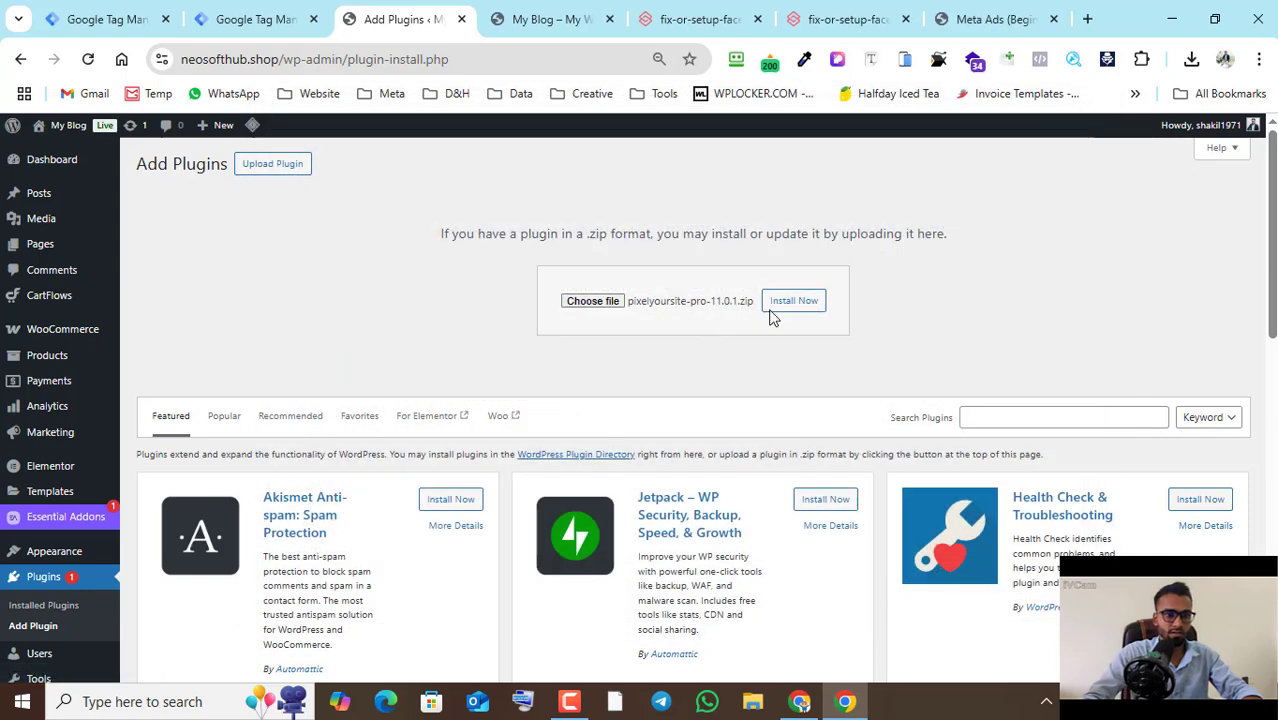
pyautogui.click(790, 306)
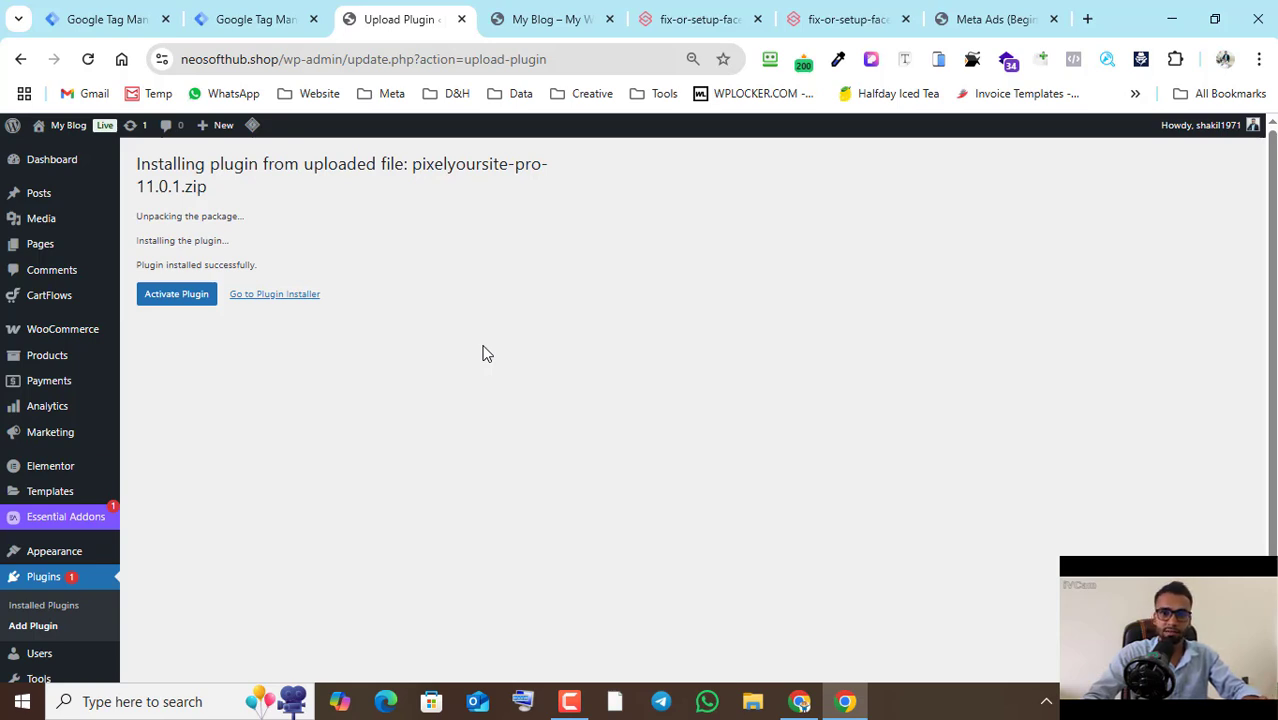
pyautogui.click(174, 296)
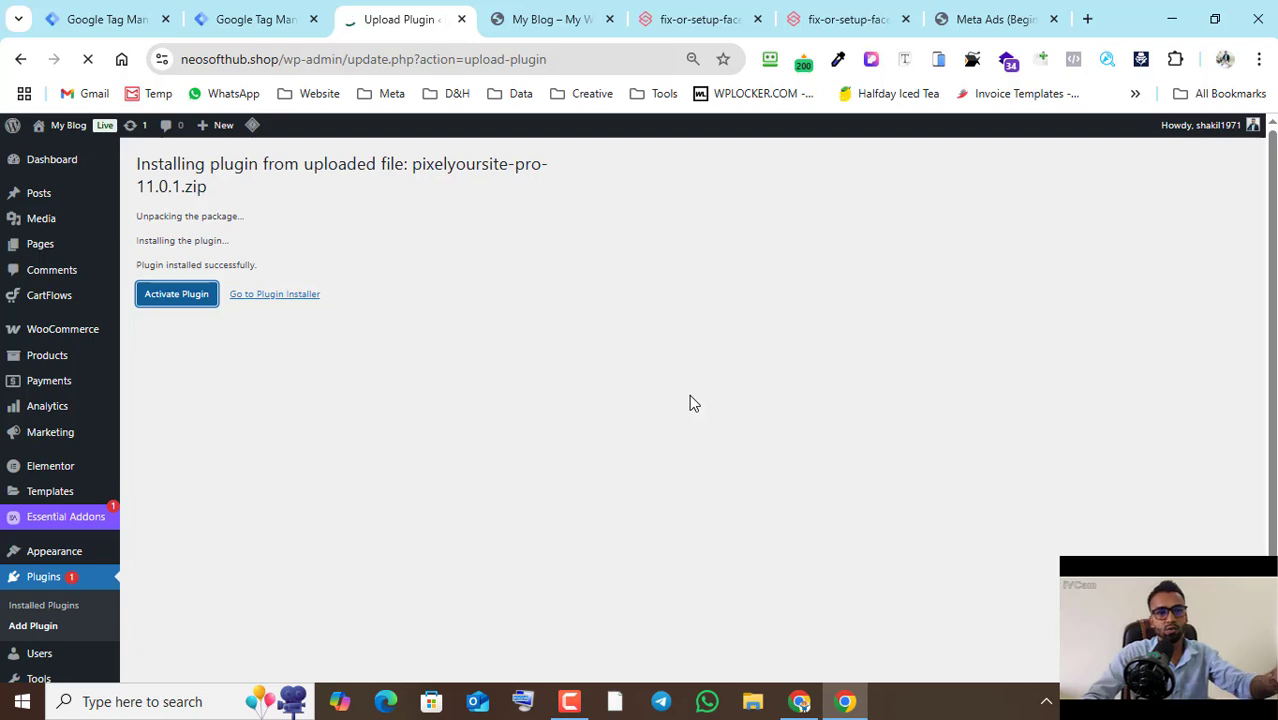
# - Switch to the Meta Business Suite window and open Datasets & pixels under the portfolio's data sources
pyautogui.click(801, 697)
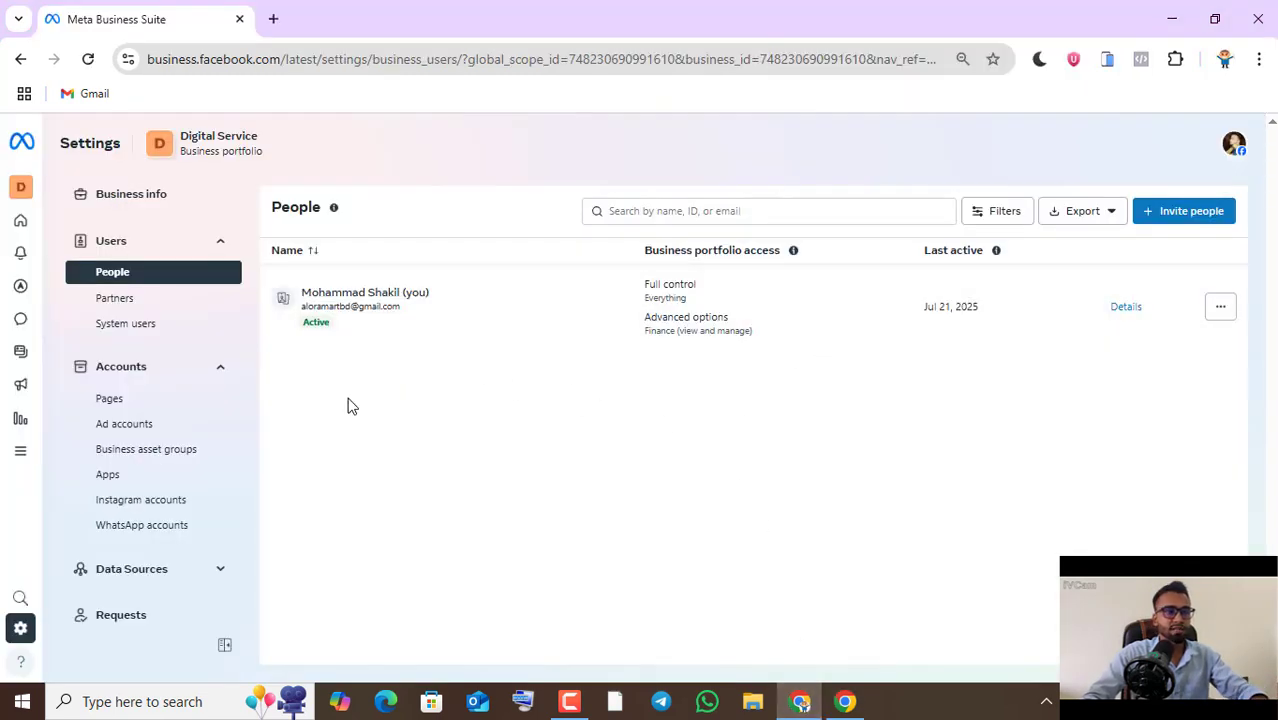
pyautogui.scroll(-2, 200, 485)
pyautogui.click(168, 484)
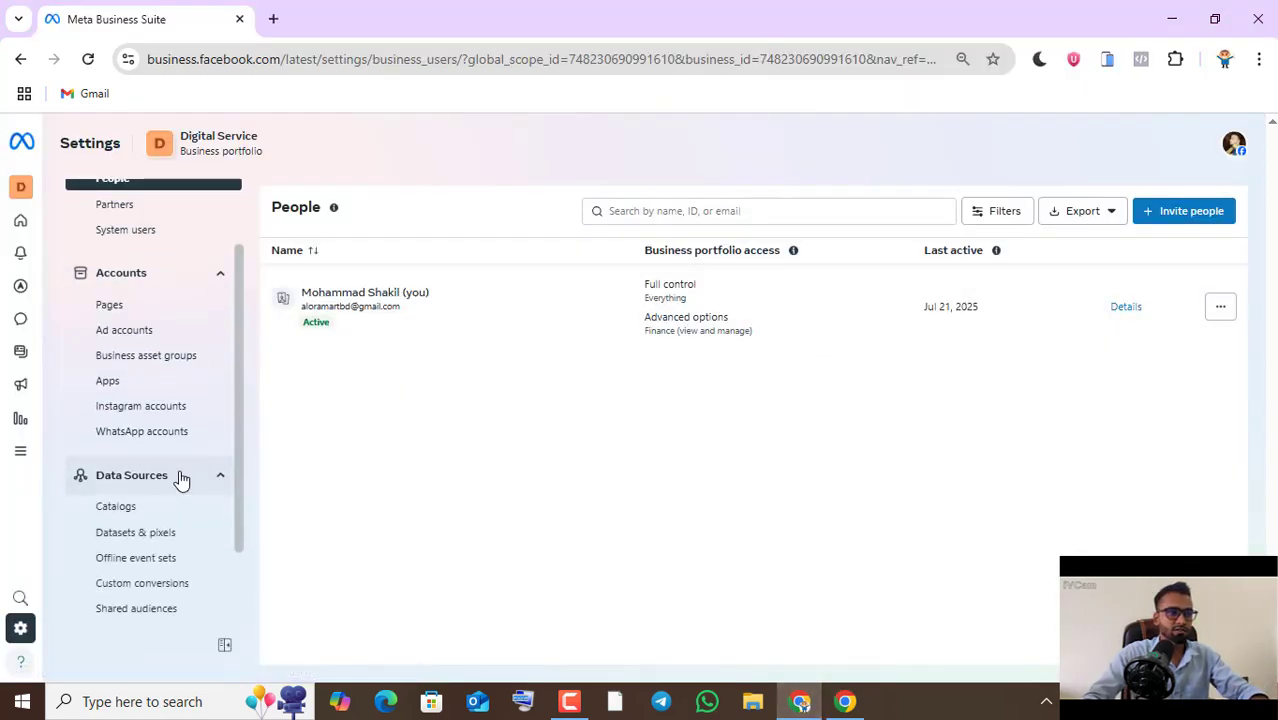
pyautogui.scroll(-2, 200, 470)
pyautogui.click(150, 440)
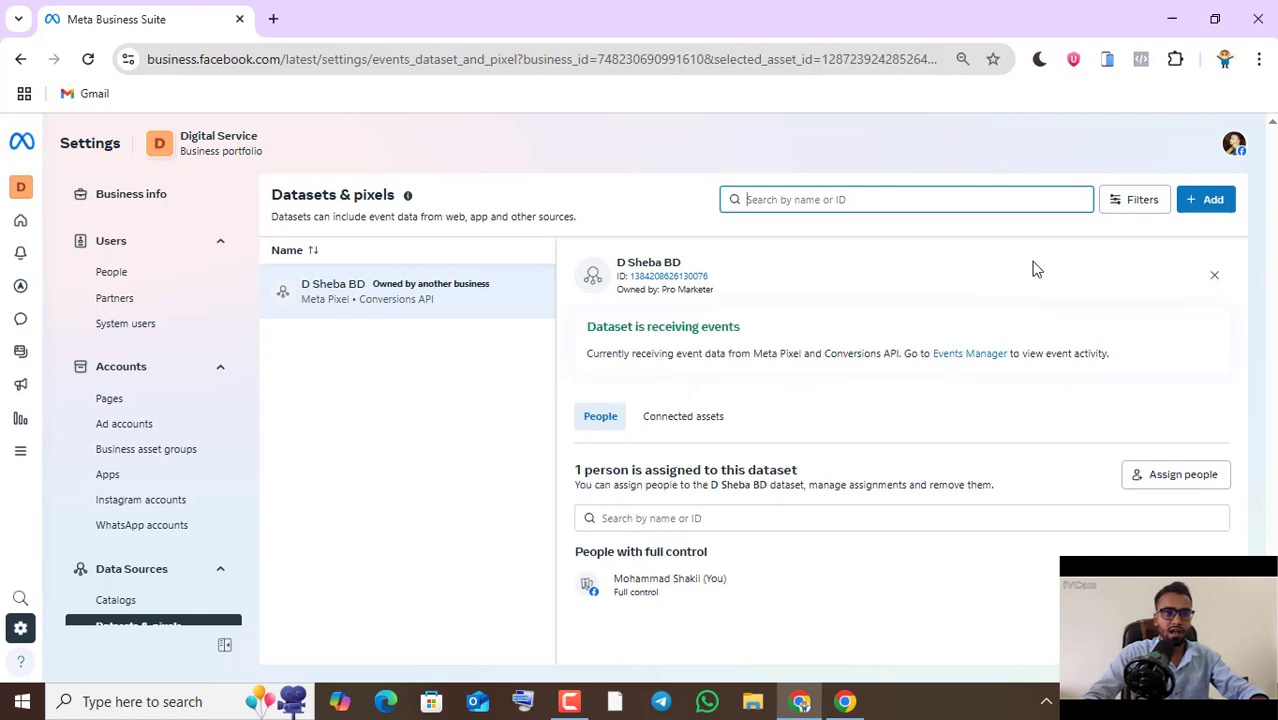
# - Create a new dataset named "Test pixel"
pyautogui.click(1200, 208)
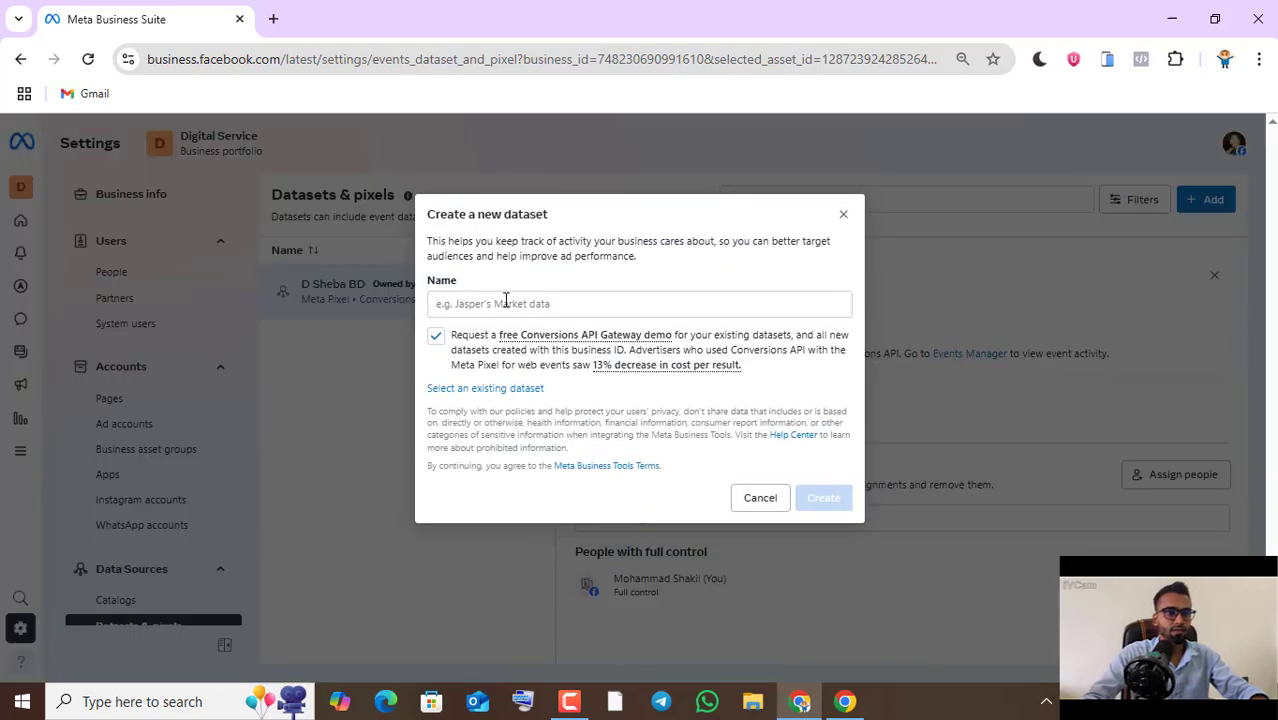
pyautogui.click(505, 302)
pyautogui.write('Te')
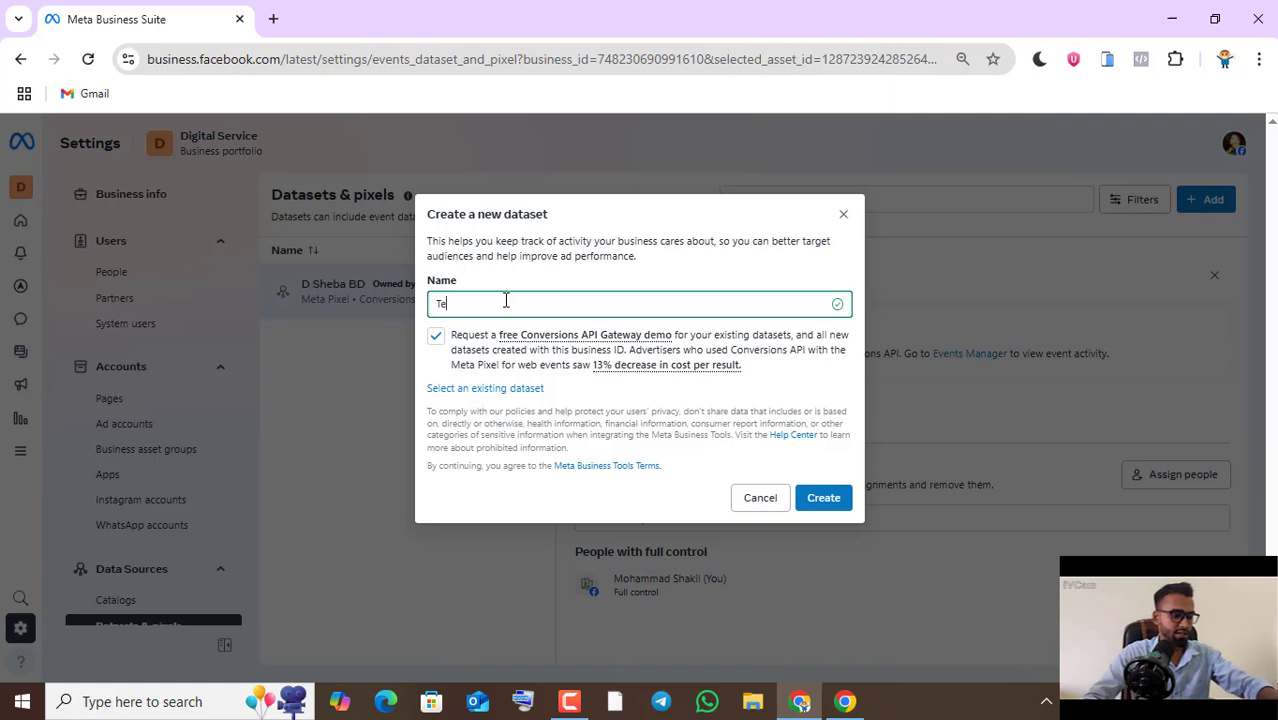
pyautogui.write('st pixel')
pyautogui.click(827, 501)
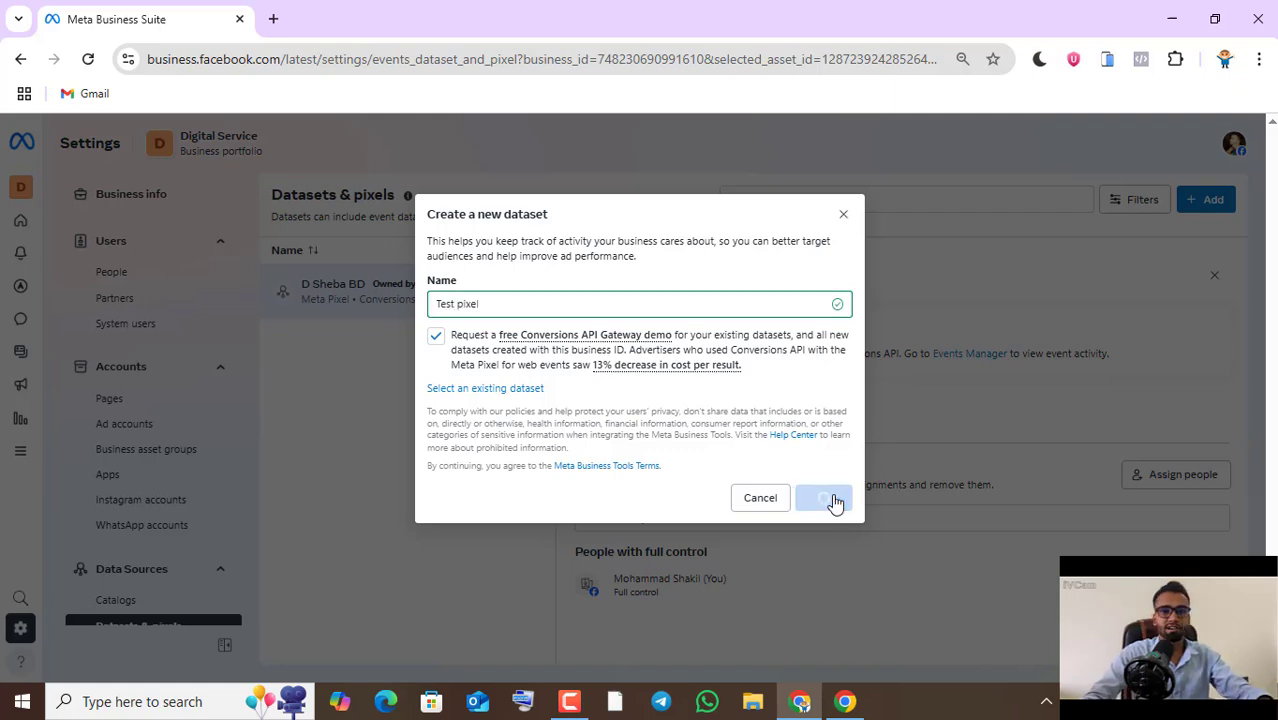
# - Open the Test pixel dataset's settings in Events Manager and turn on Automatic Website Matching
pyautogui.click(739, 463)
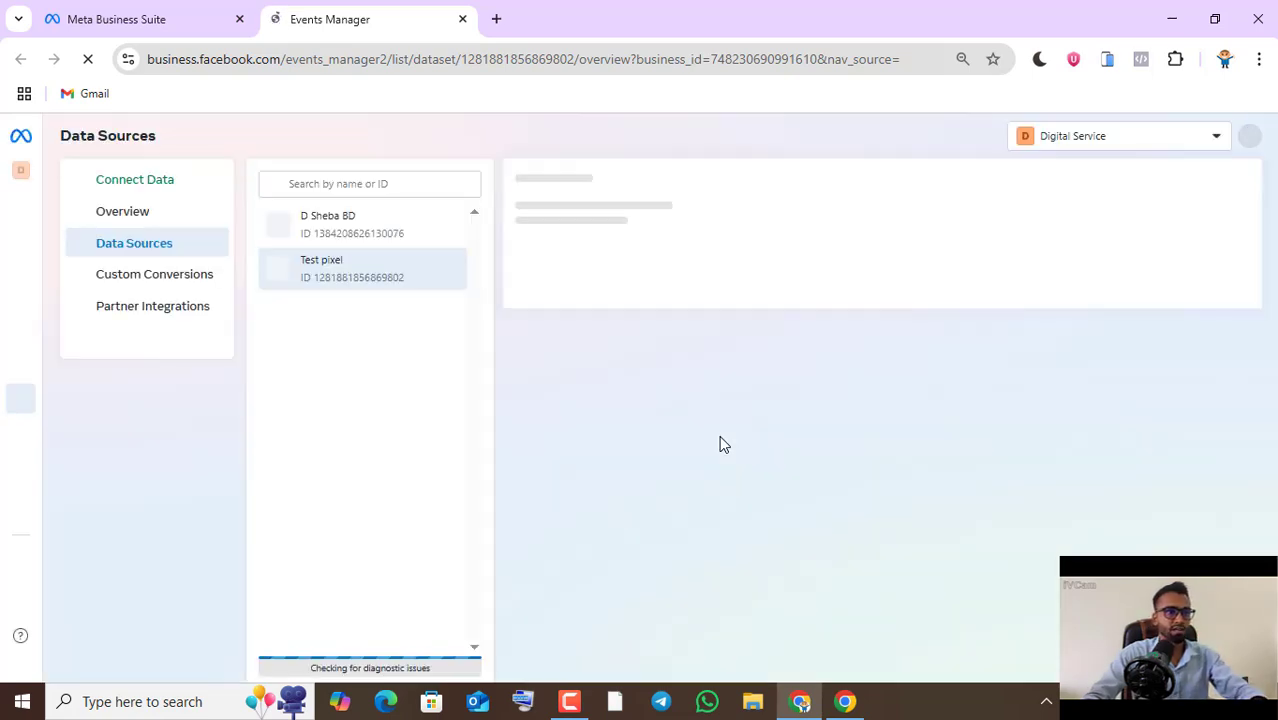
pyautogui.click(831, 231)
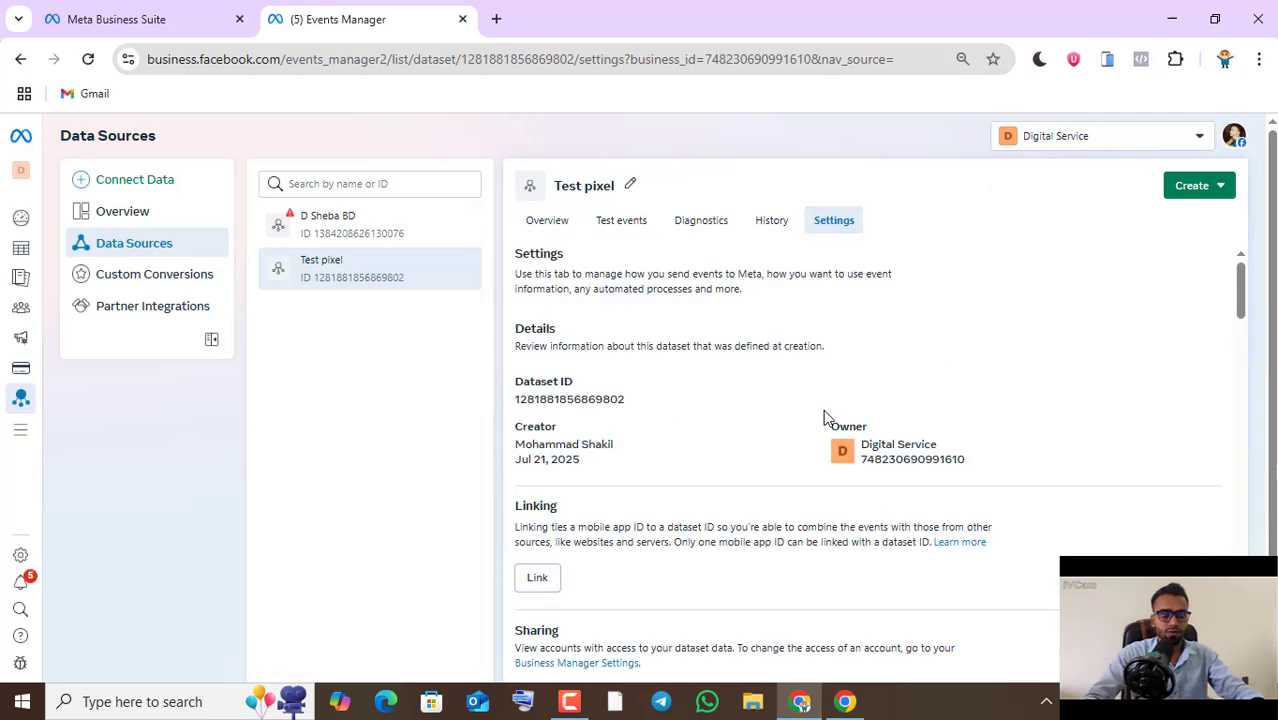
pyautogui.scroll(-3, 820, 418)
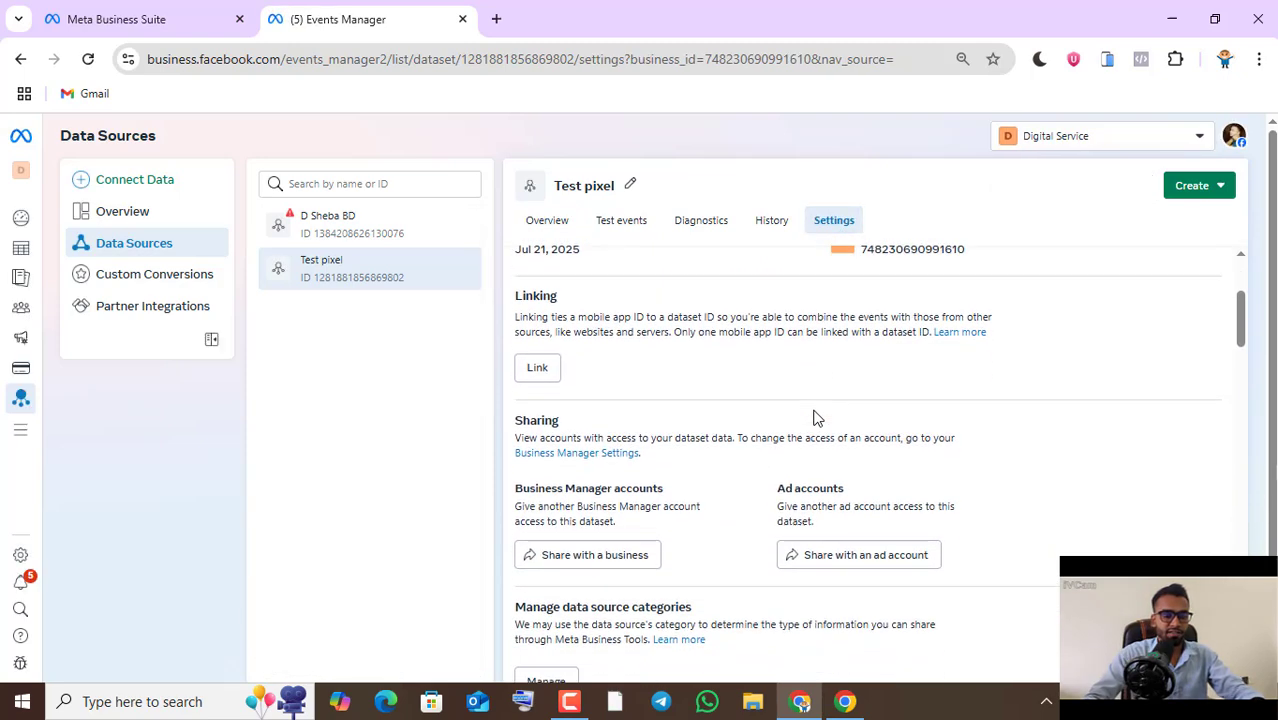
pyautogui.scroll(-5, 813, 418)
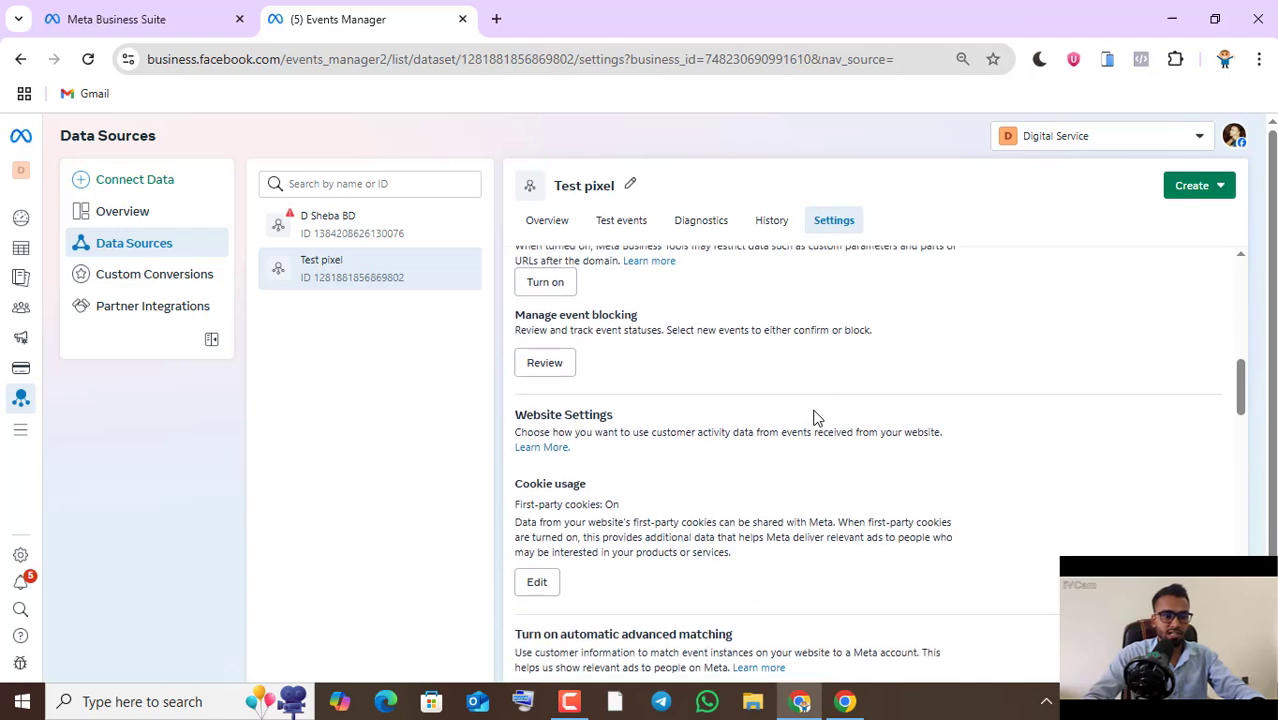
pyautogui.scroll(-1, 810, 419)
pyautogui.scroll(-1, 795, 420)
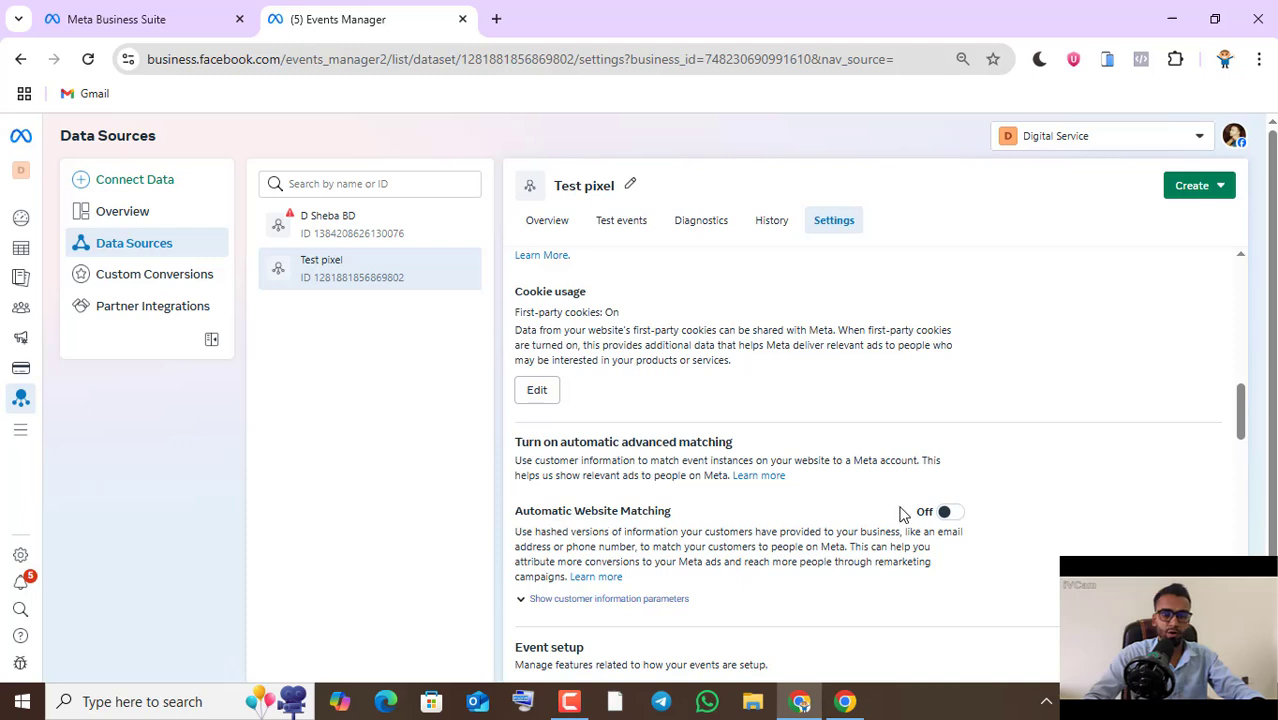
pyautogui.scroll(-1, 901, 513)
pyautogui.click(945, 418)
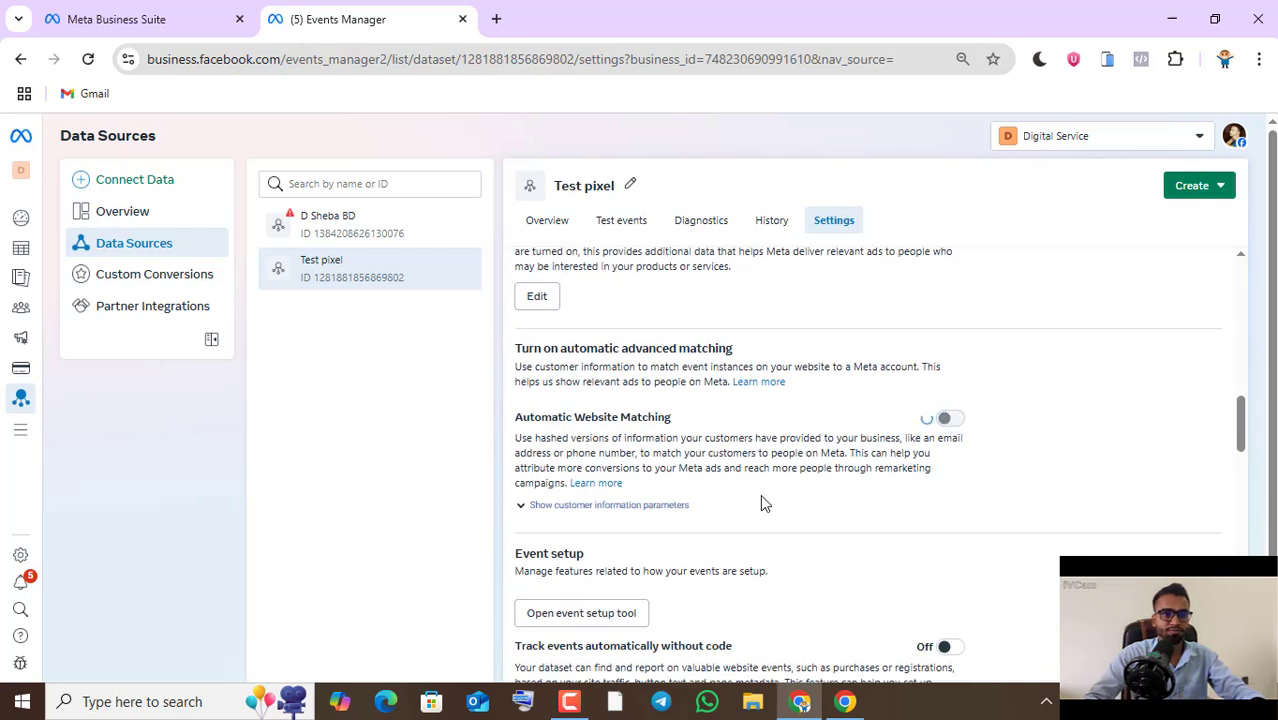
# - Expand the customer information parameters of Automatic Website Matching and review which ones are enabled
pyautogui.click(586, 506)
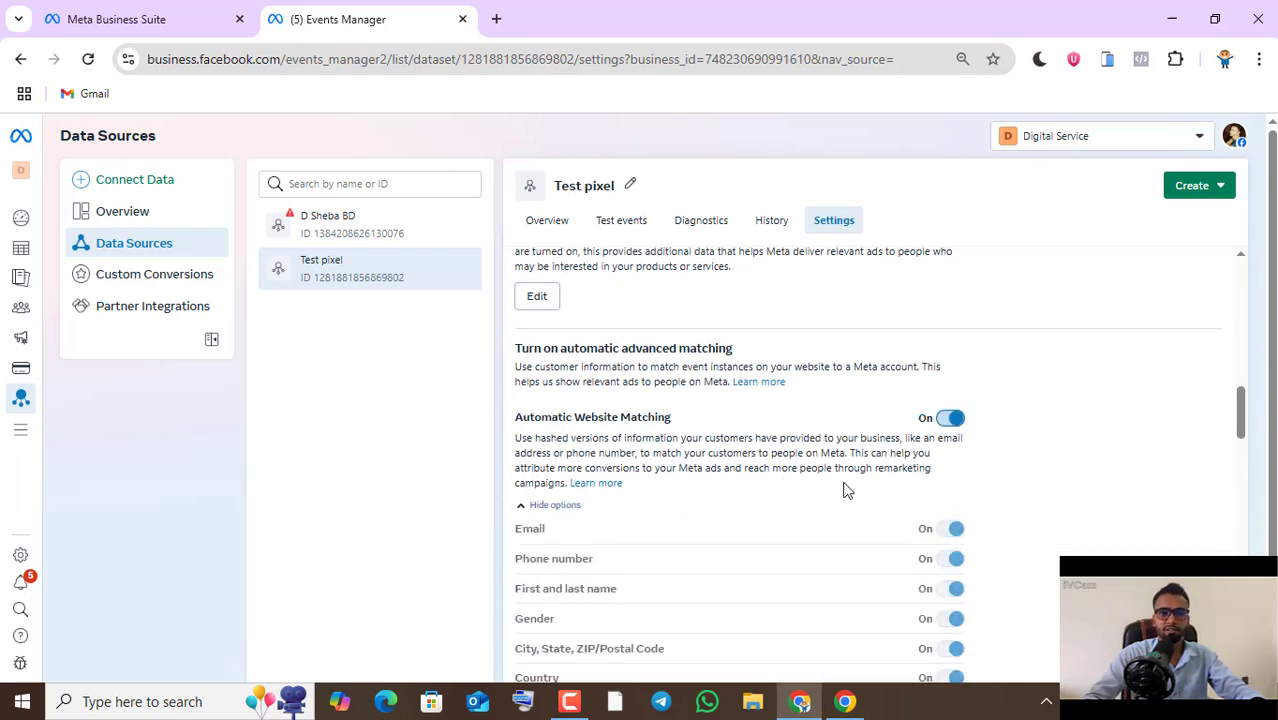
pyautogui.scroll(-1, 850, 485)
pyautogui.scroll(-5, 899, 440)
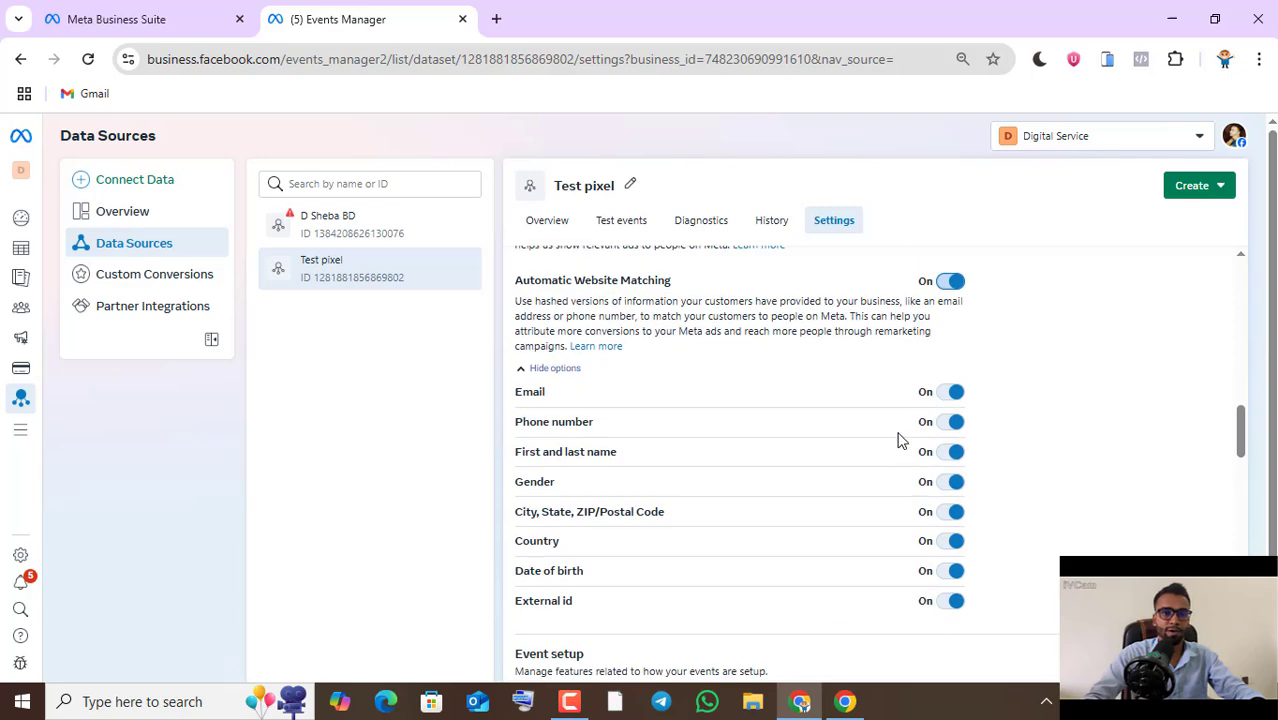
# - Generate a Conversions API access token for Test pixel with the Dataset Quality API option and copy the token
pyautogui.scroll(-4, 899, 436)
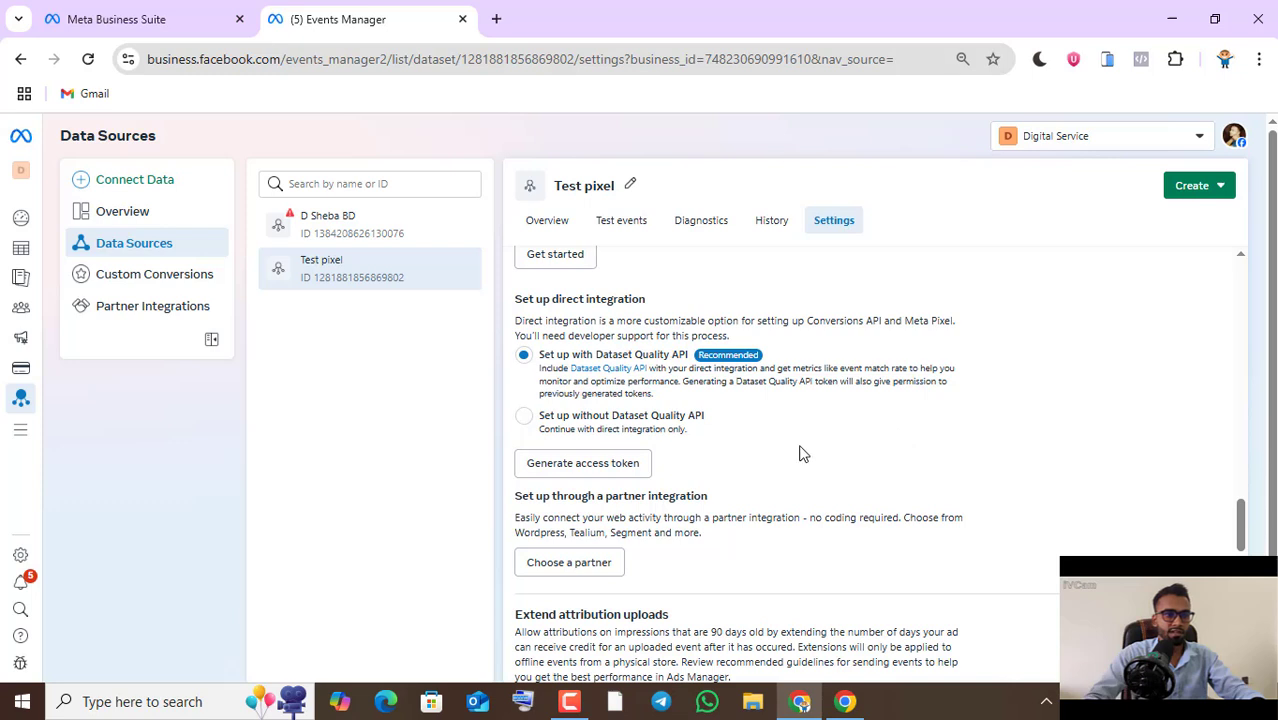
pyautogui.click(617, 465)
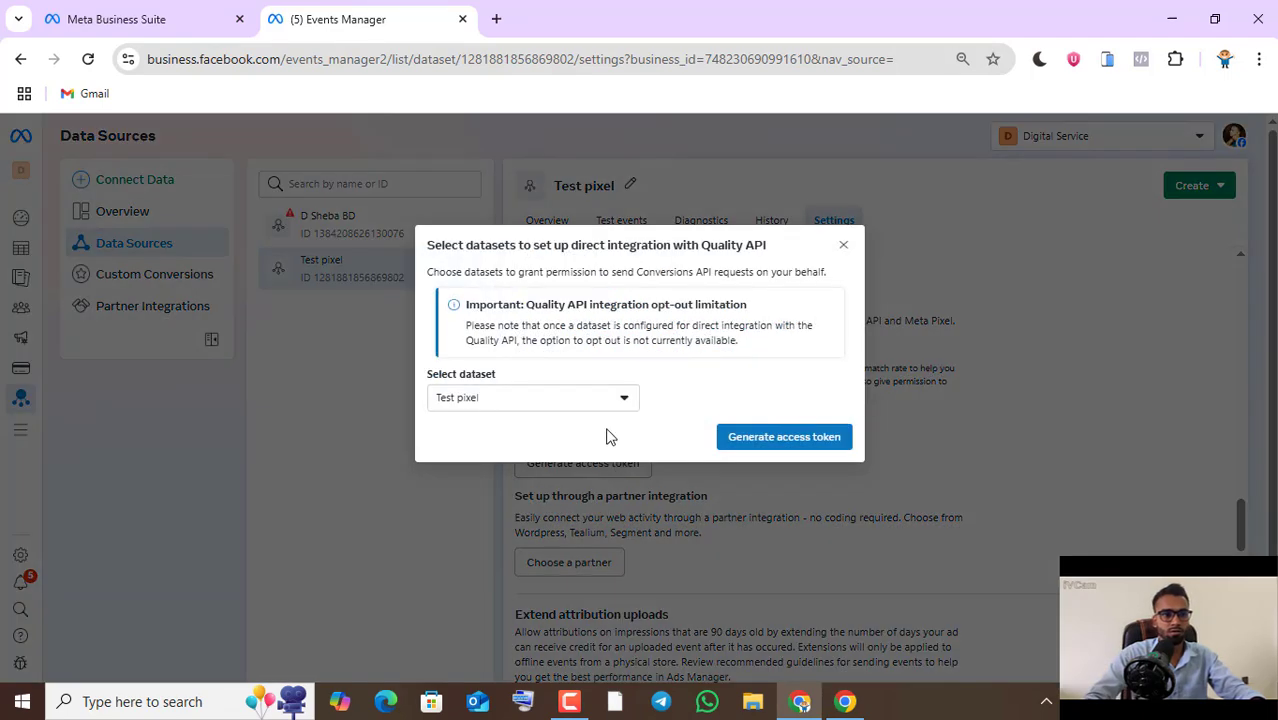
pyautogui.click(795, 445)
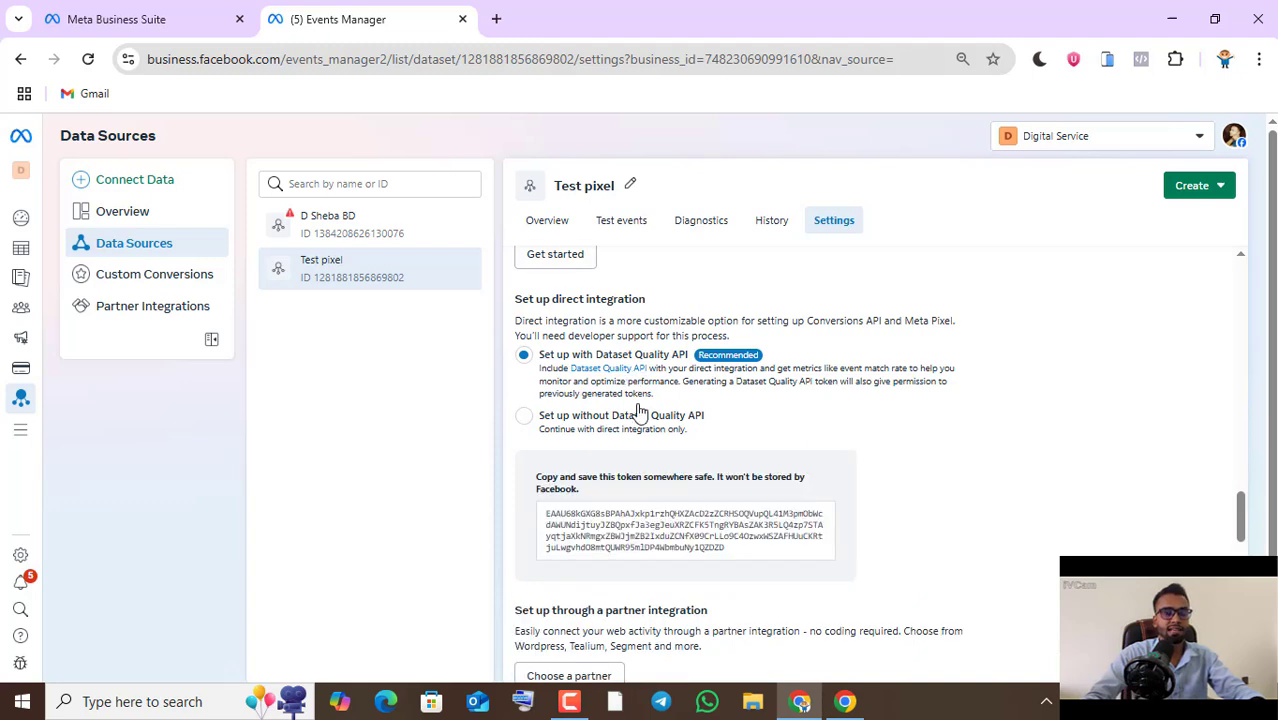
pyautogui.click(681, 525)
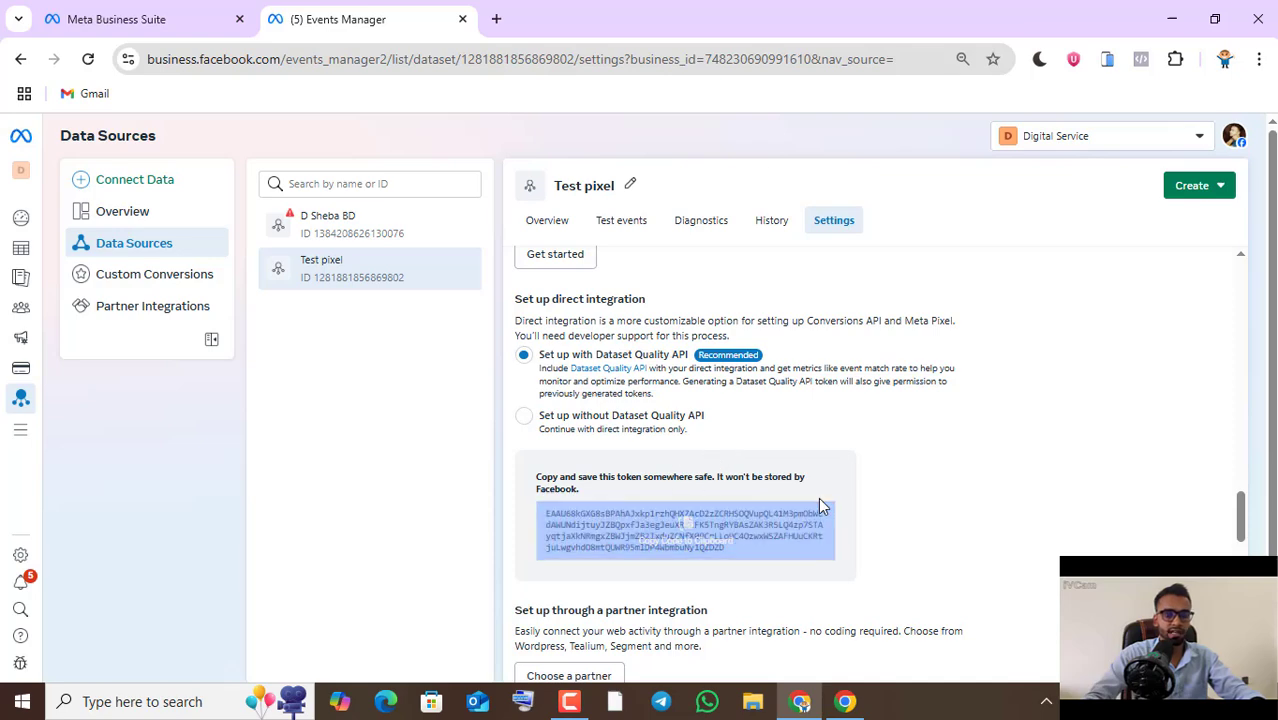
# - Start creating a website allow list in Test pixel's traffic permissions
pyautogui.scroll(-4, 818, 499)
pyautogui.scroll(-2, 818, 505)
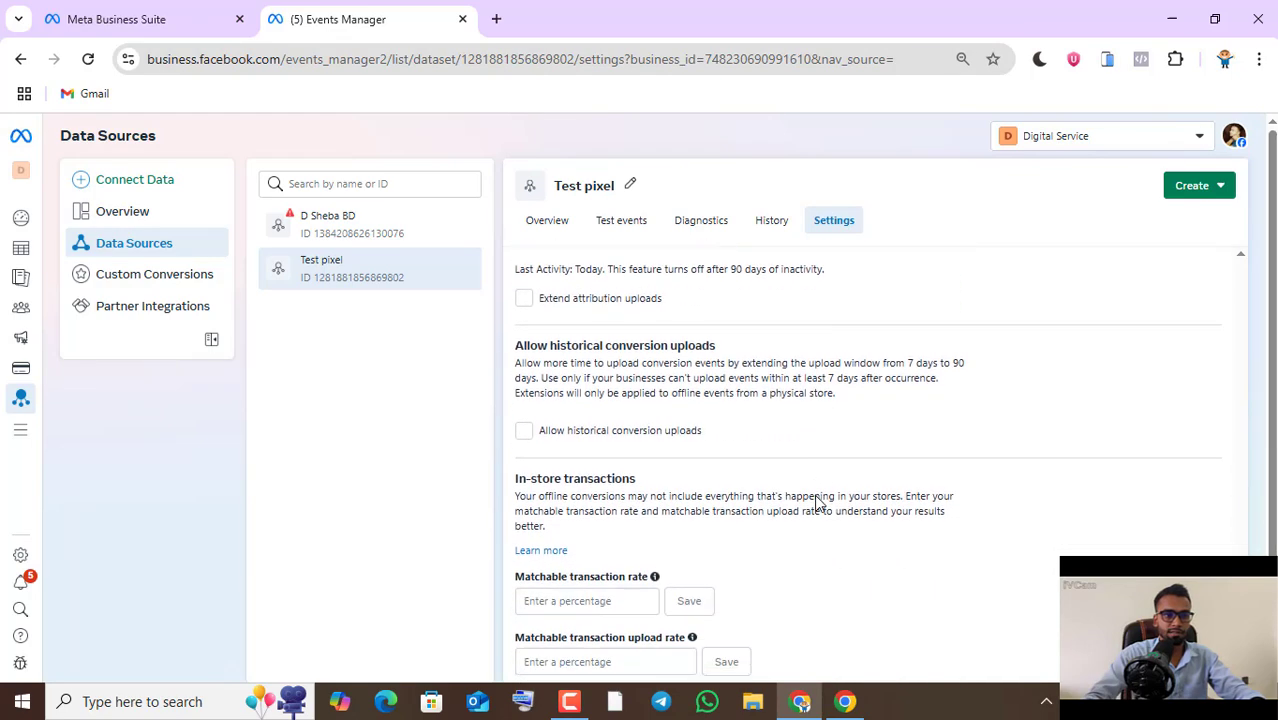
pyautogui.scroll(-1, 817, 498)
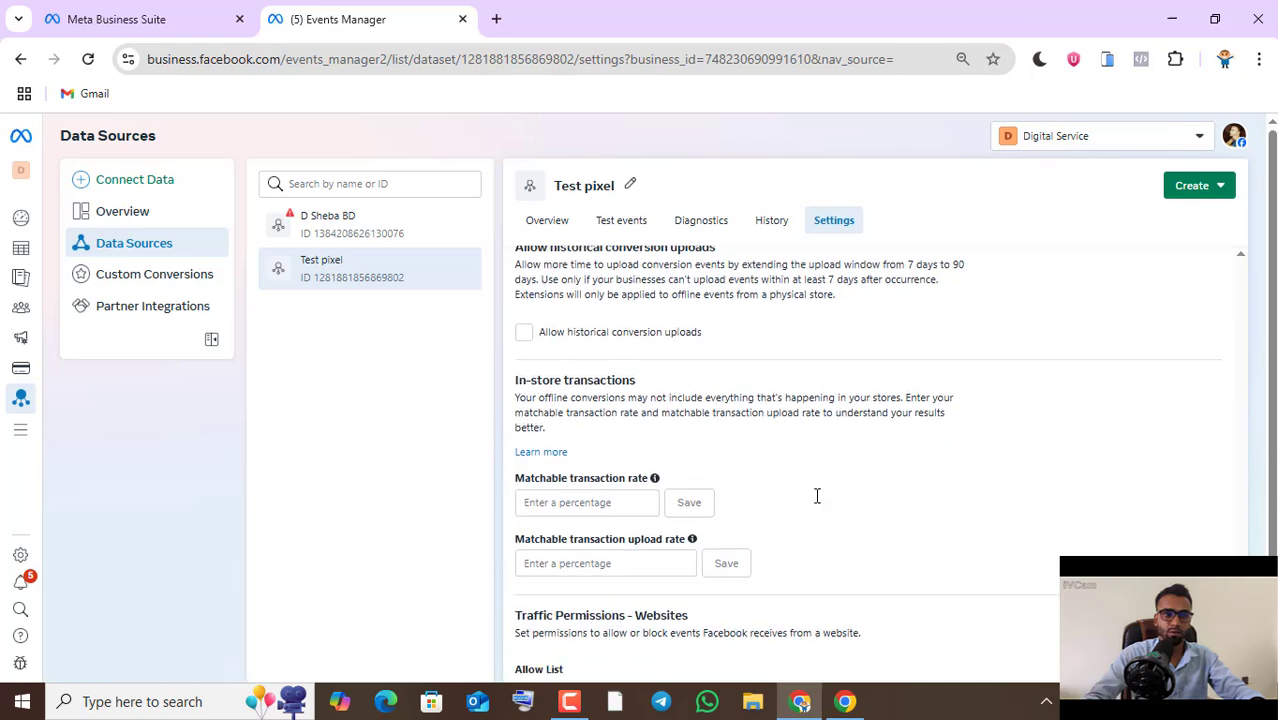
pyautogui.scroll(-3, 817, 496)
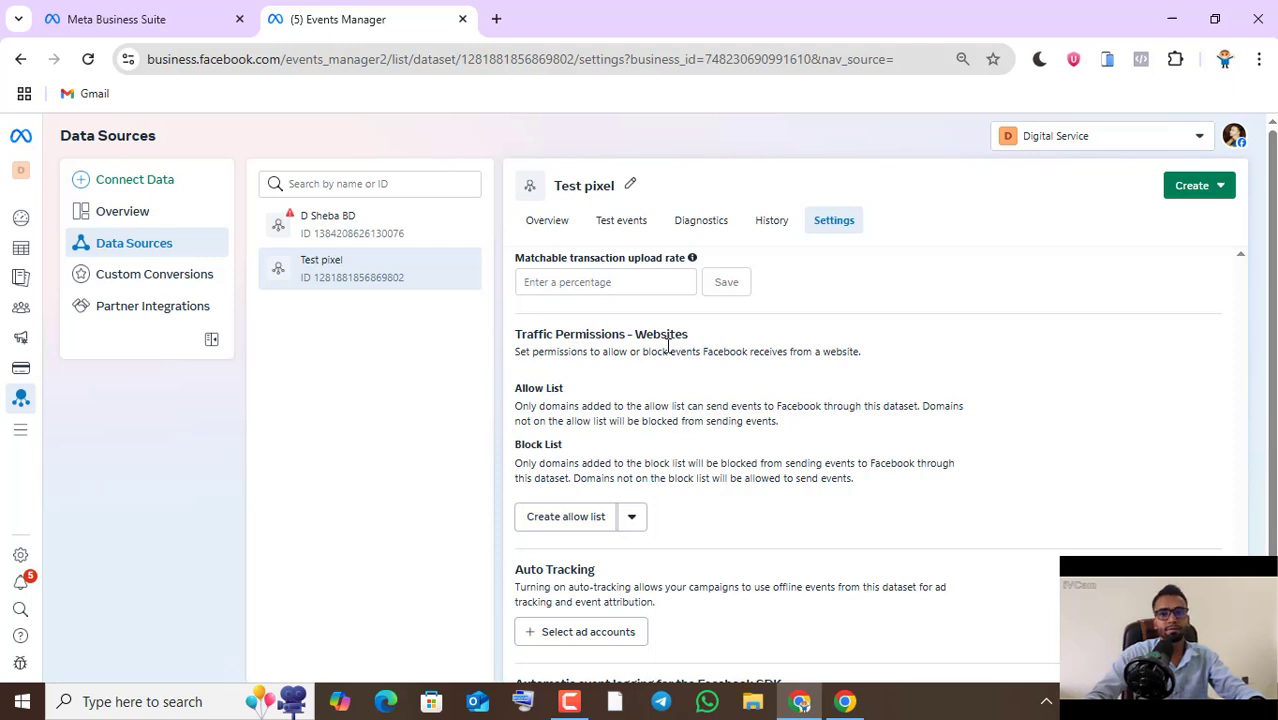
pyautogui.click(588, 519)
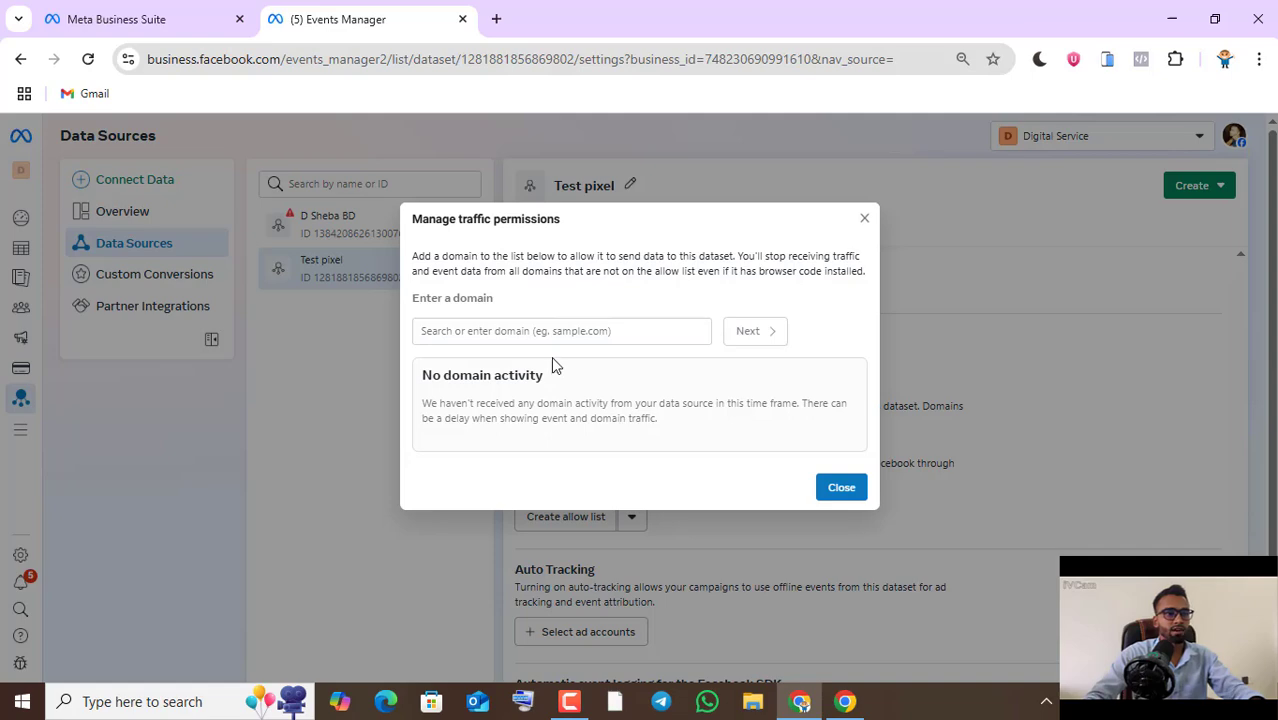
pyautogui.click(845, 701)
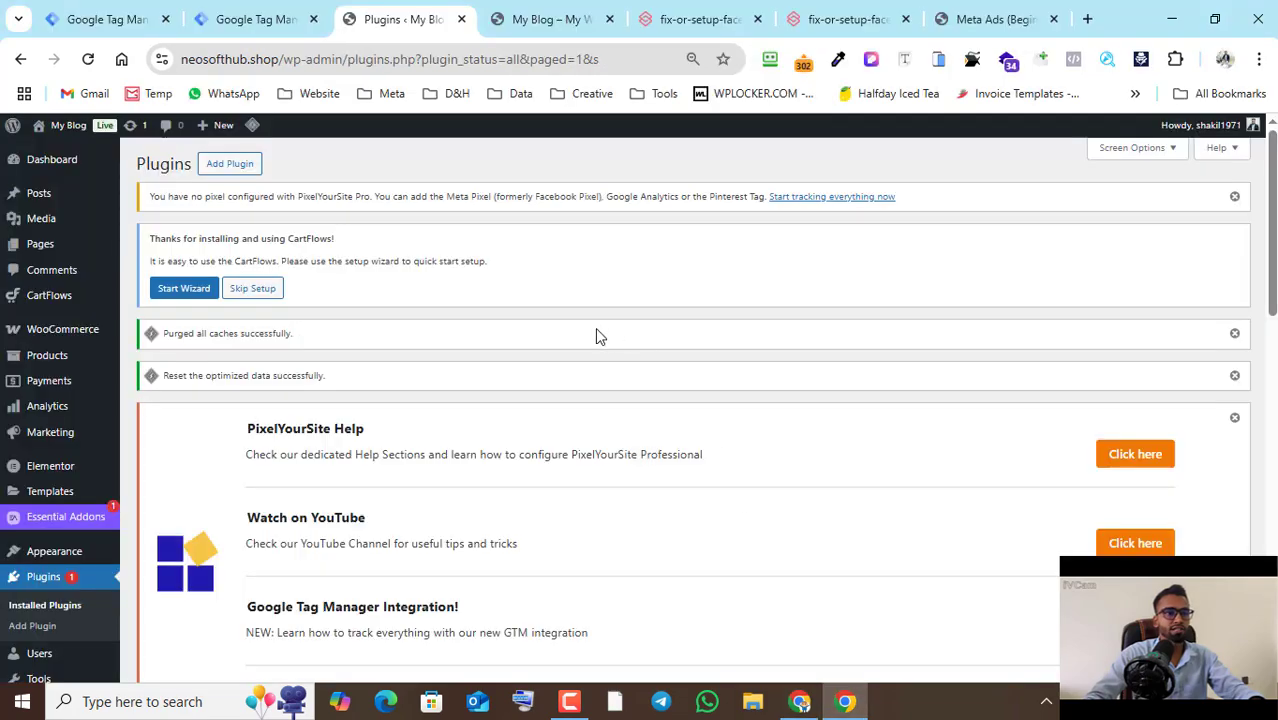
pyautogui.click(550, 19)
pyautogui.click(321, 60)
pyautogui.hotkey('ctrl', 'c')
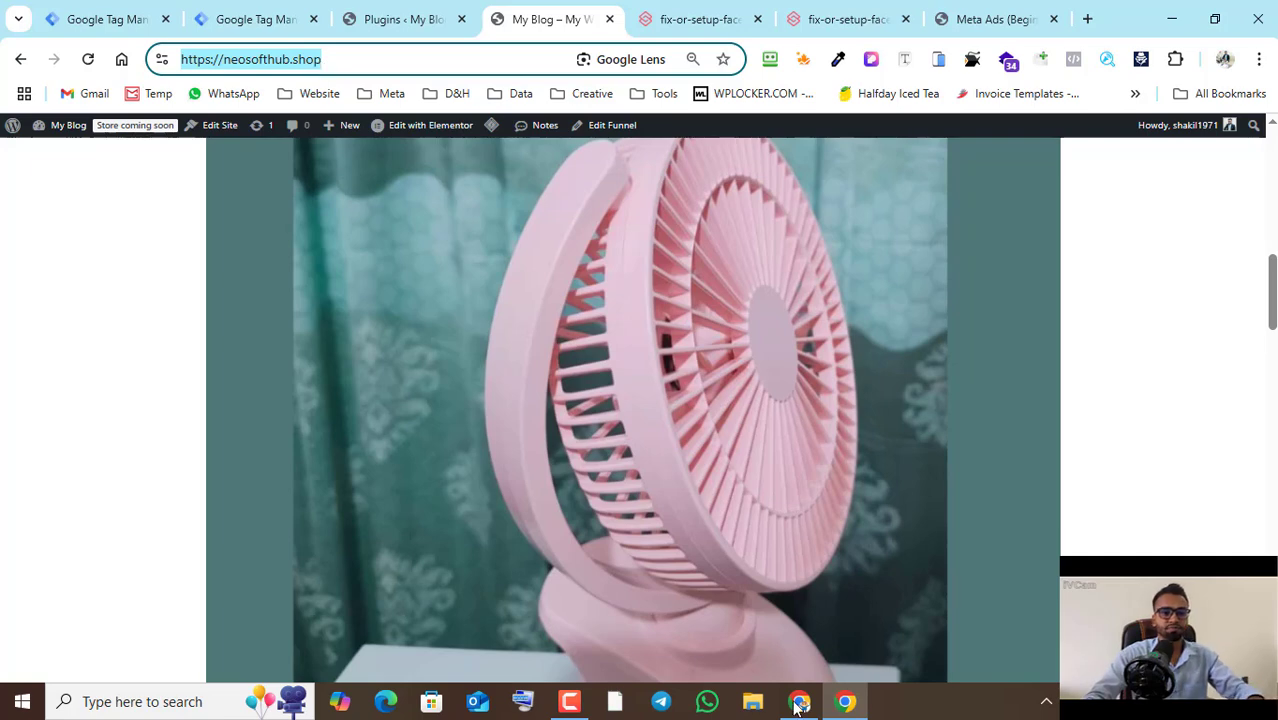
# - Add the domain neosofthub.shop to Test pixel's traffic allow list in Events Manager and copy the pixel's dataset ID
pyautogui.hotkey('alt', 'Tab')
pyautogui.hotkey('ctrl', 'v')
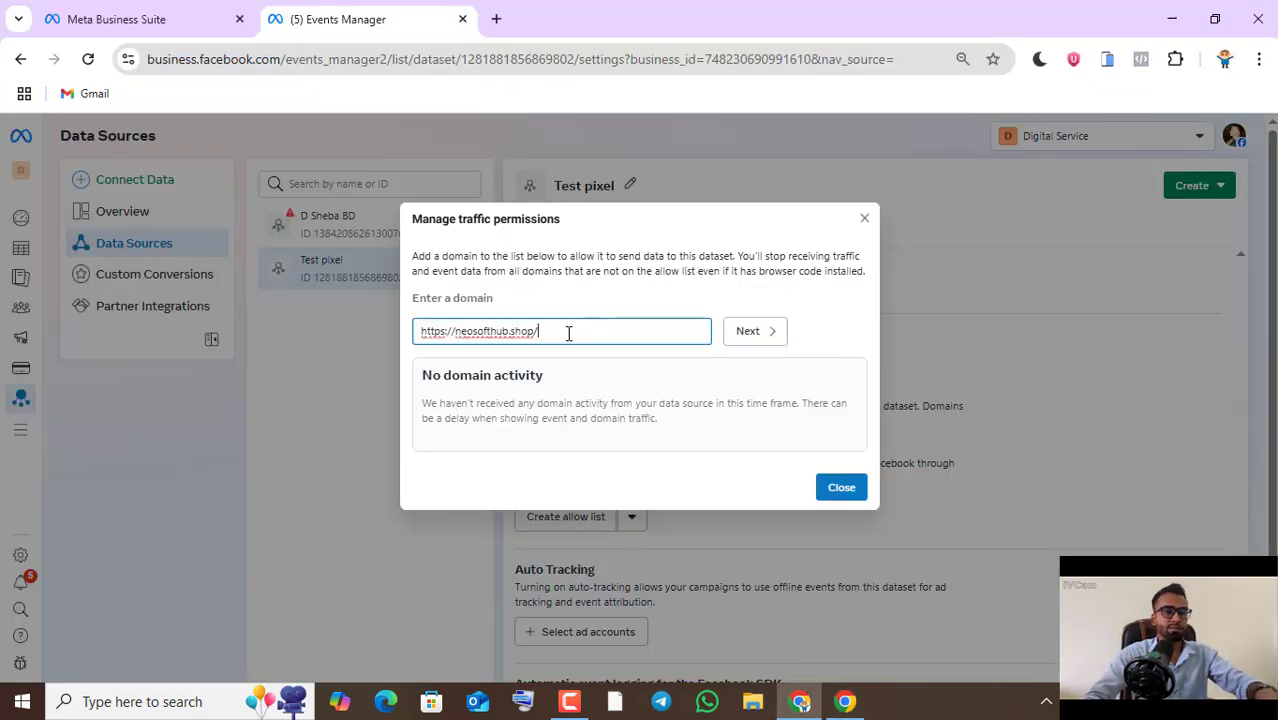
pyautogui.click(454, 334)
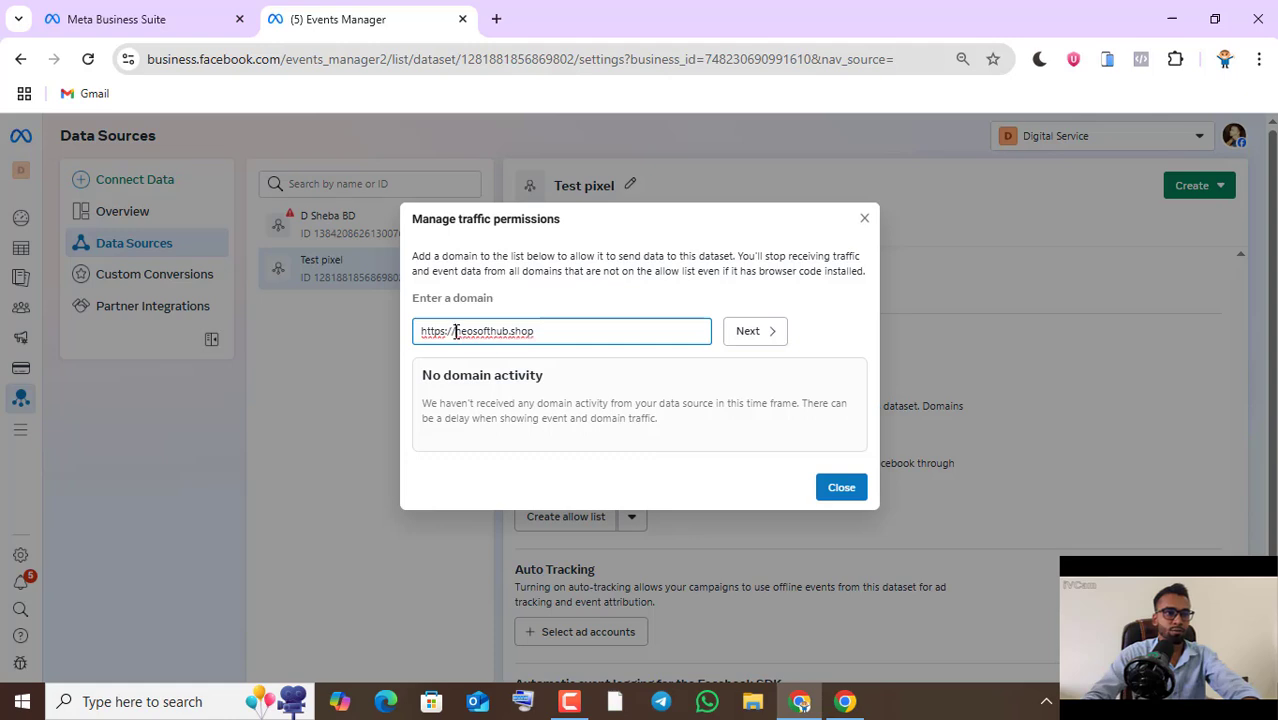
pyautogui.press('BackSpace')
pyautogui.press('BackSpace')
pyautogui.press('BackSpace')
pyautogui.press('BackSpace')
pyautogui.press('BackSpace')
pyautogui.press('BackSpace')
pyautogui.press('BackSpace')
pyautogui.press('BackSpace')
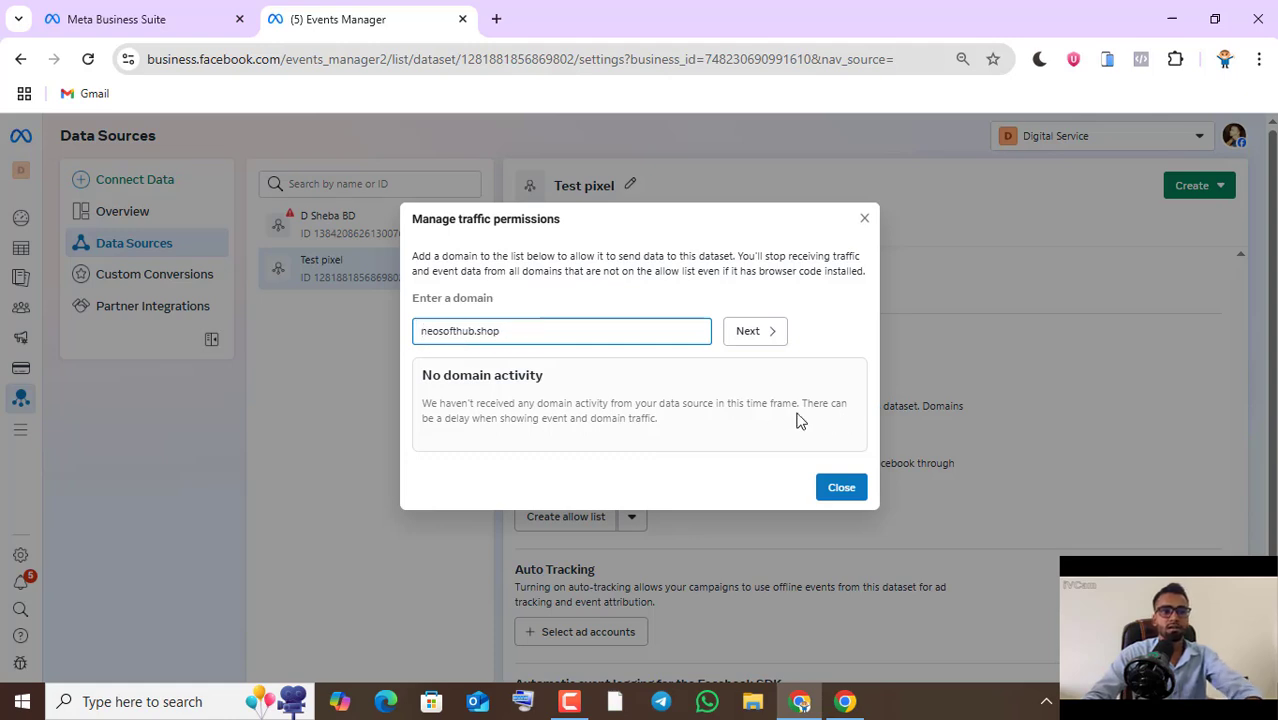
pyautogui.click(770, 338)
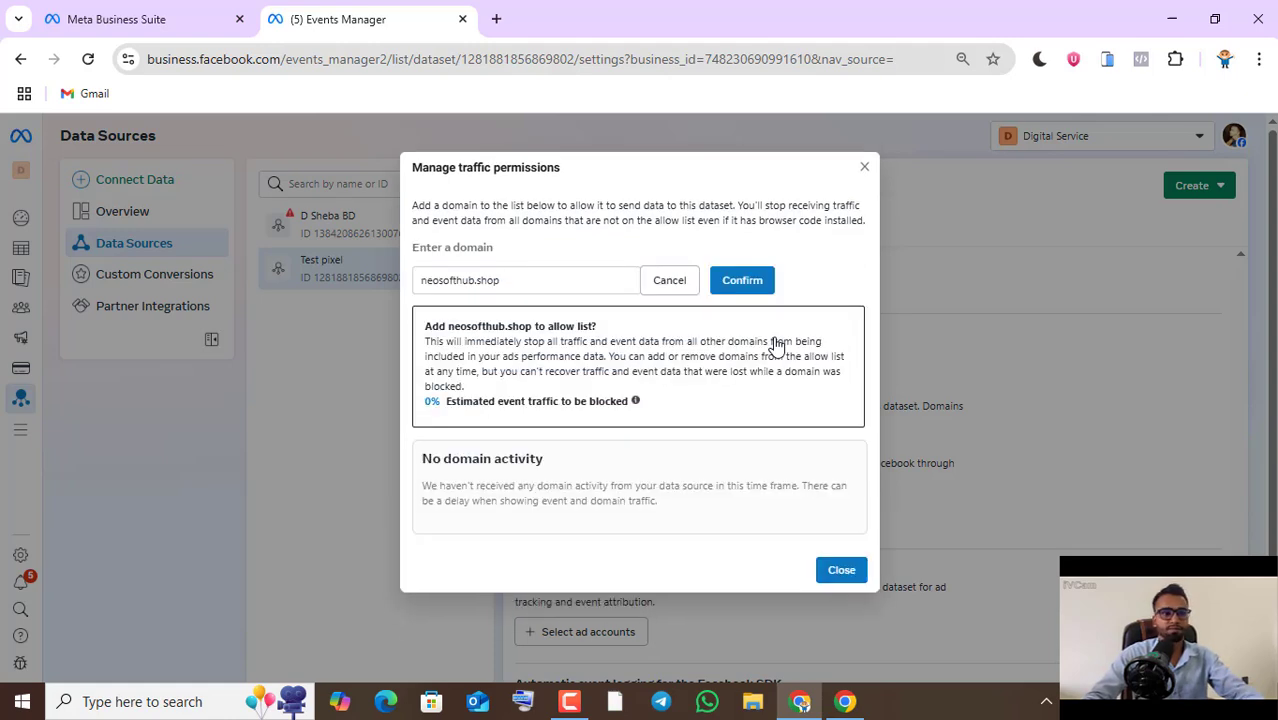
pyautogui.click(740, 284)
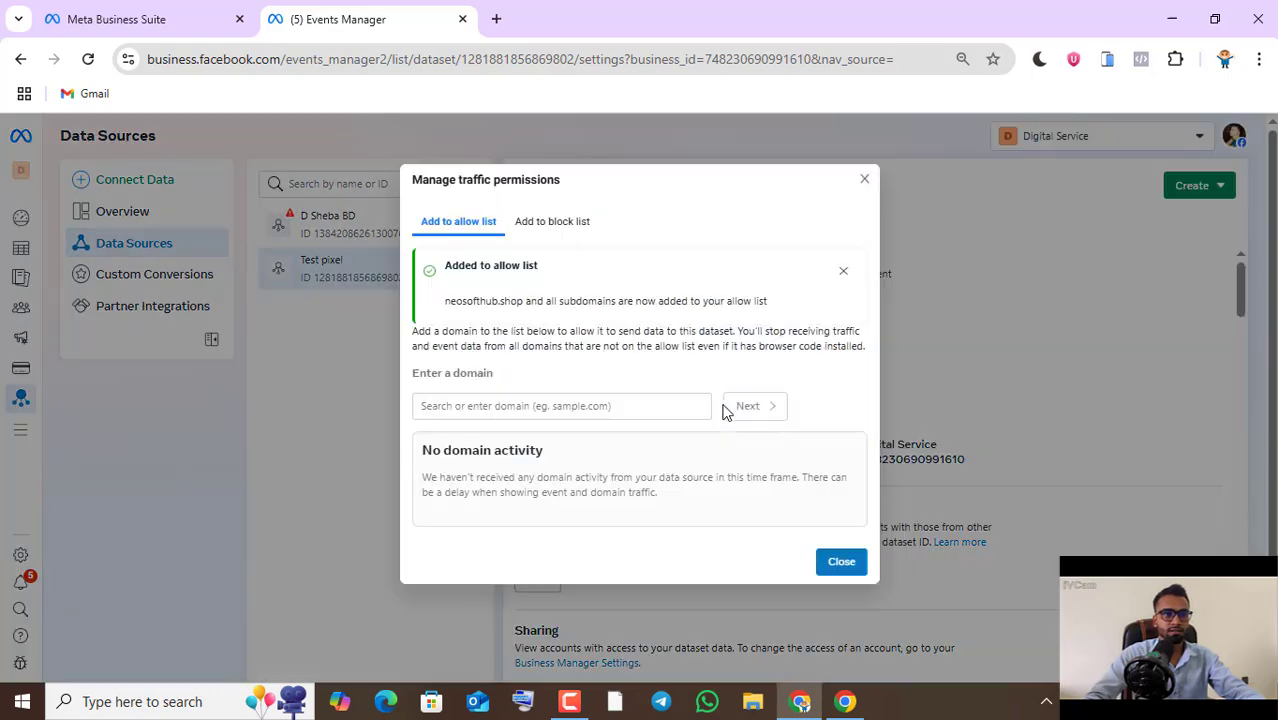
pyautogui.click(842, 562)
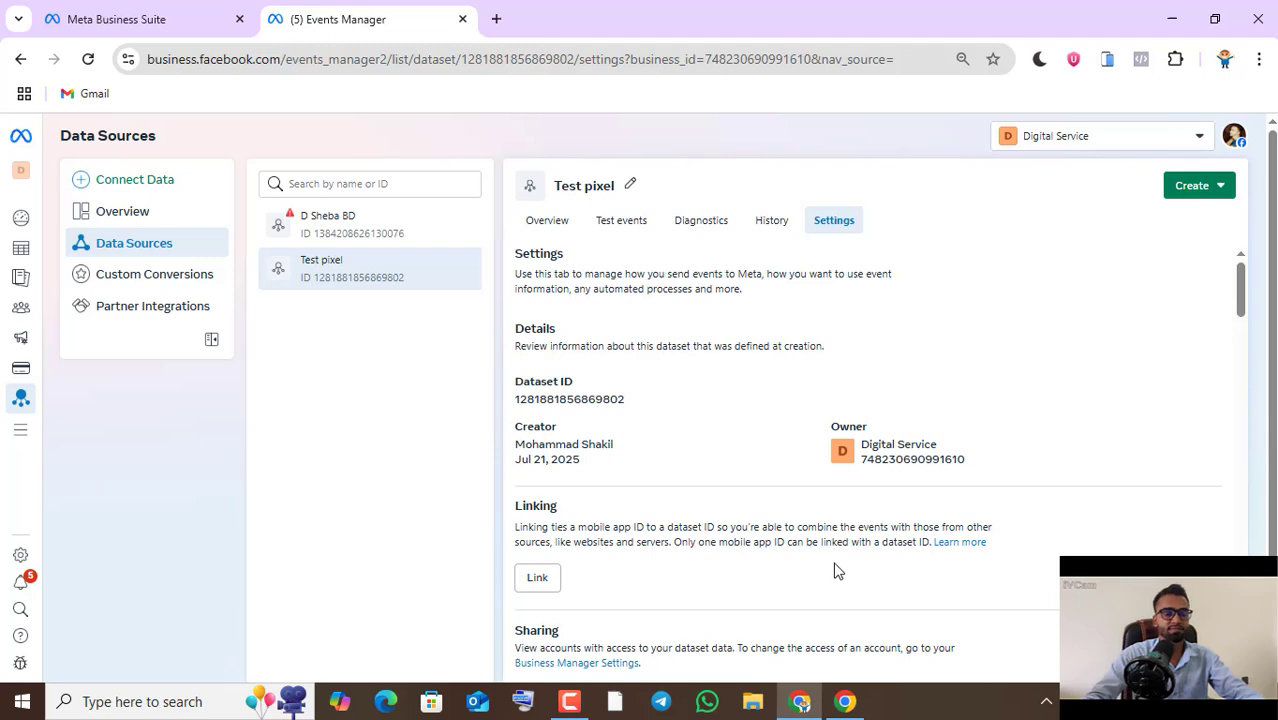
pyautogui.click(560, 408)
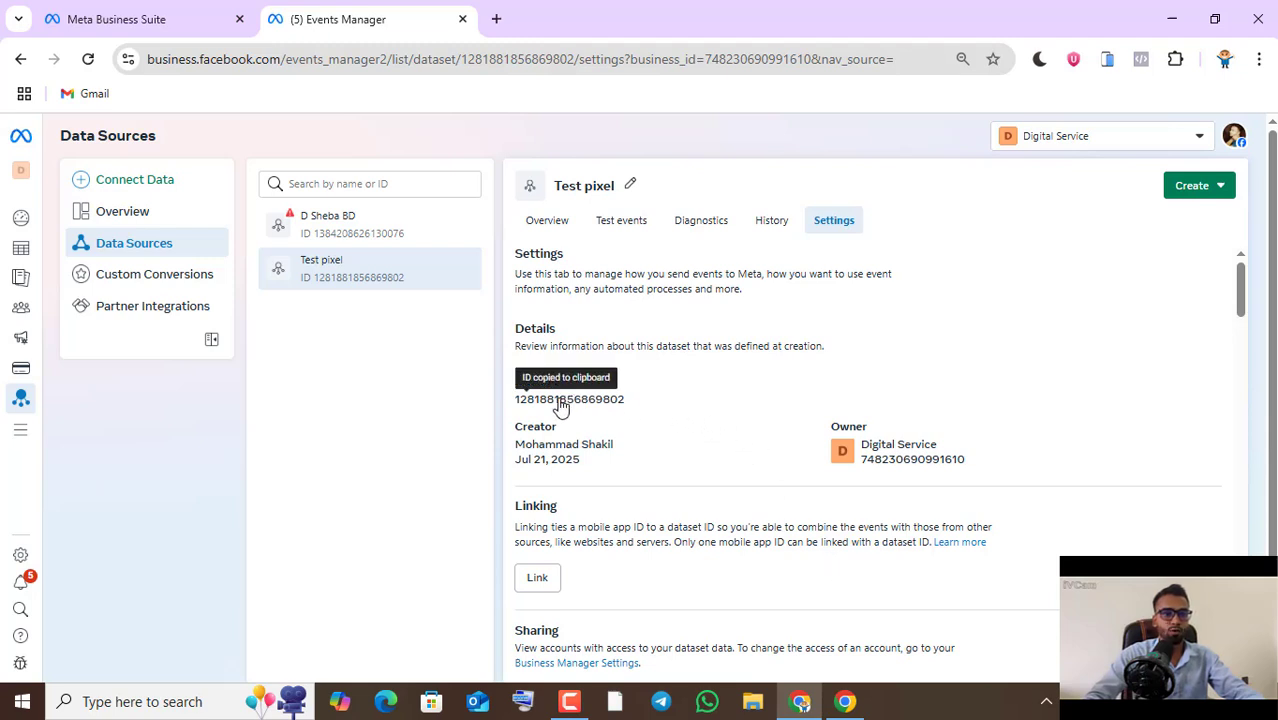
# - Switch to the WordPress admin window and activate the PixelYourSite PRO license on the plugin's Licenses page
pyautogui.click(845, 701)
pyautogui.click(410, 15)
pyautogui.scroll(-5, 108, 408)
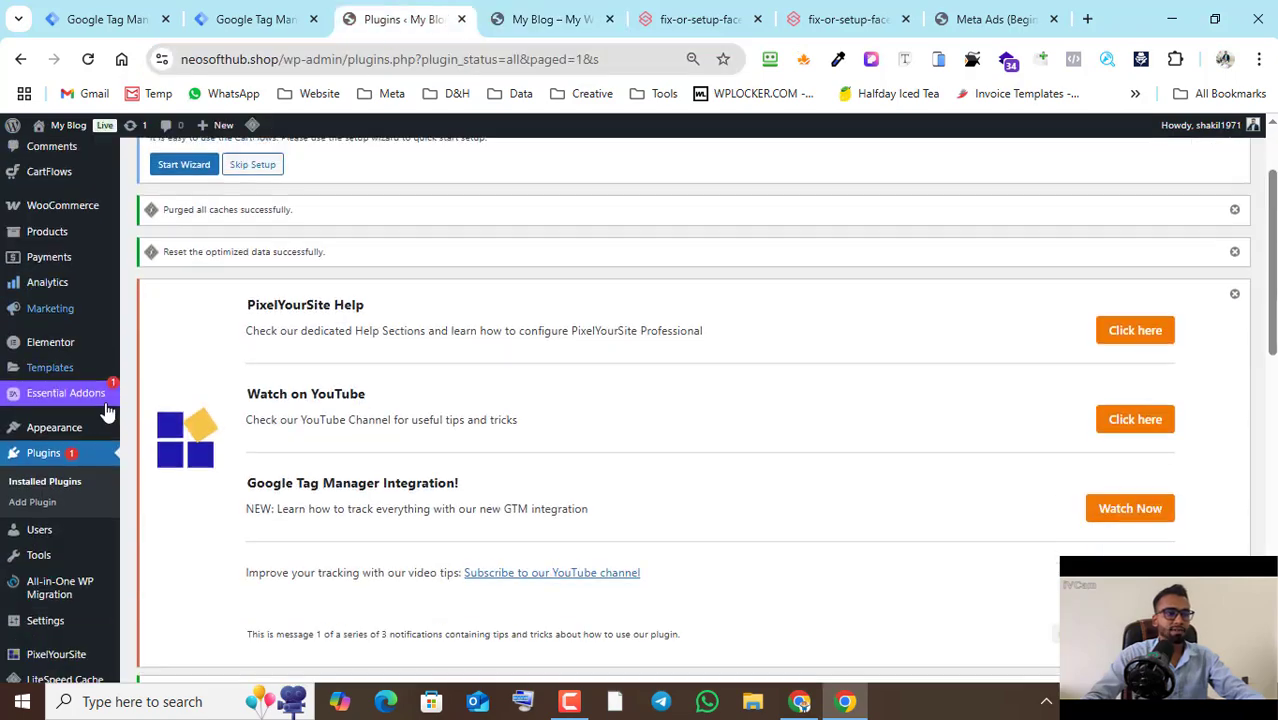
pyautogui.scroll(-1, 84, 545)
pyautogui.moveTo(55, 610)
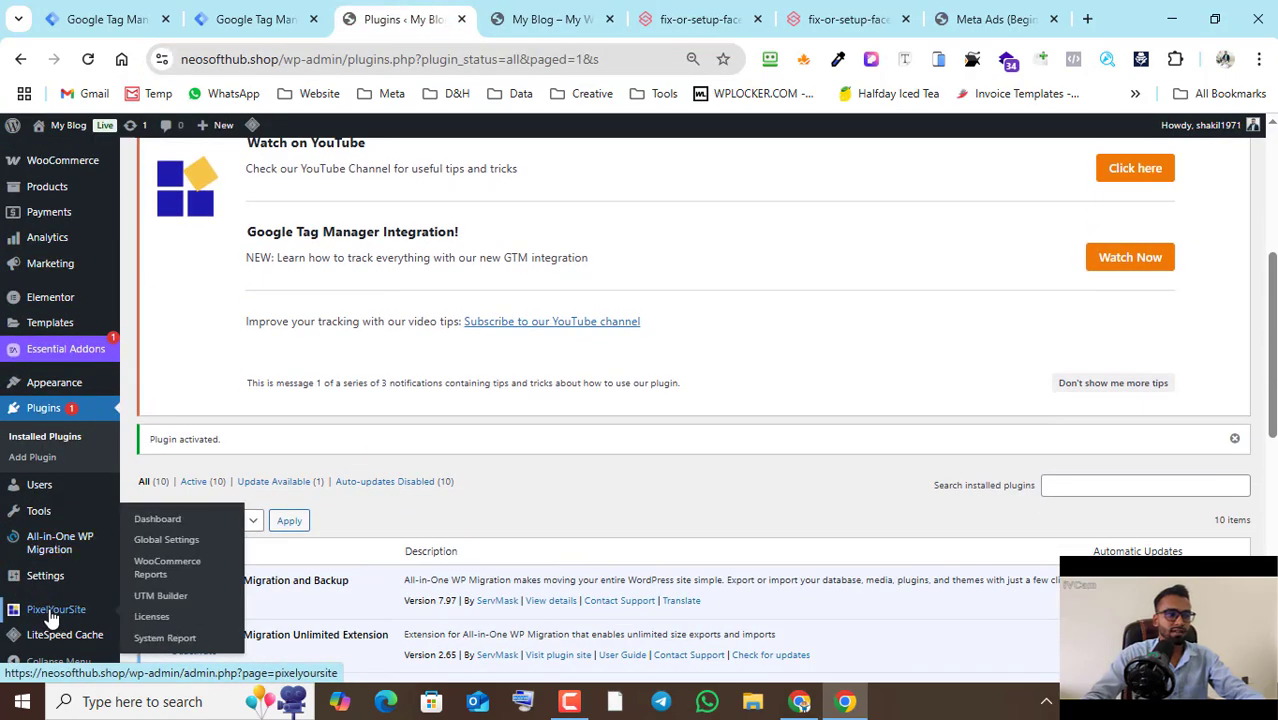
pyautogui.click(157, 624)
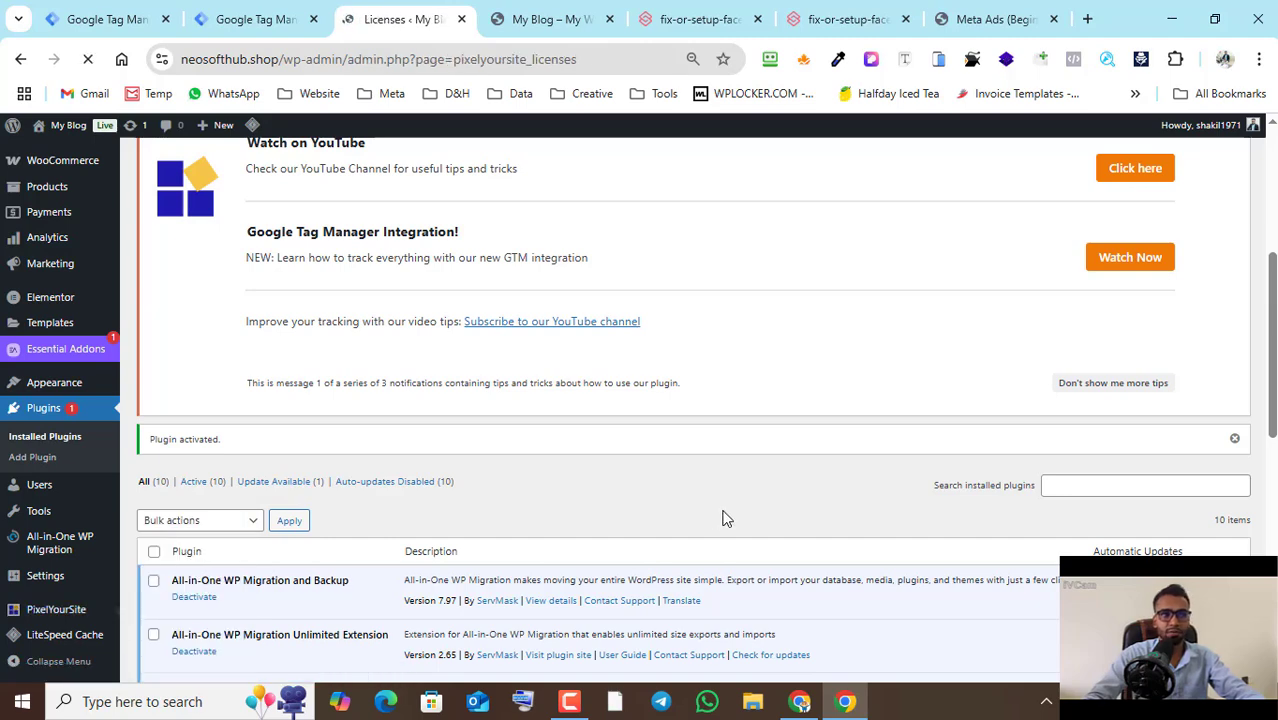
pyautogui.scroll(-3, 667, 456)
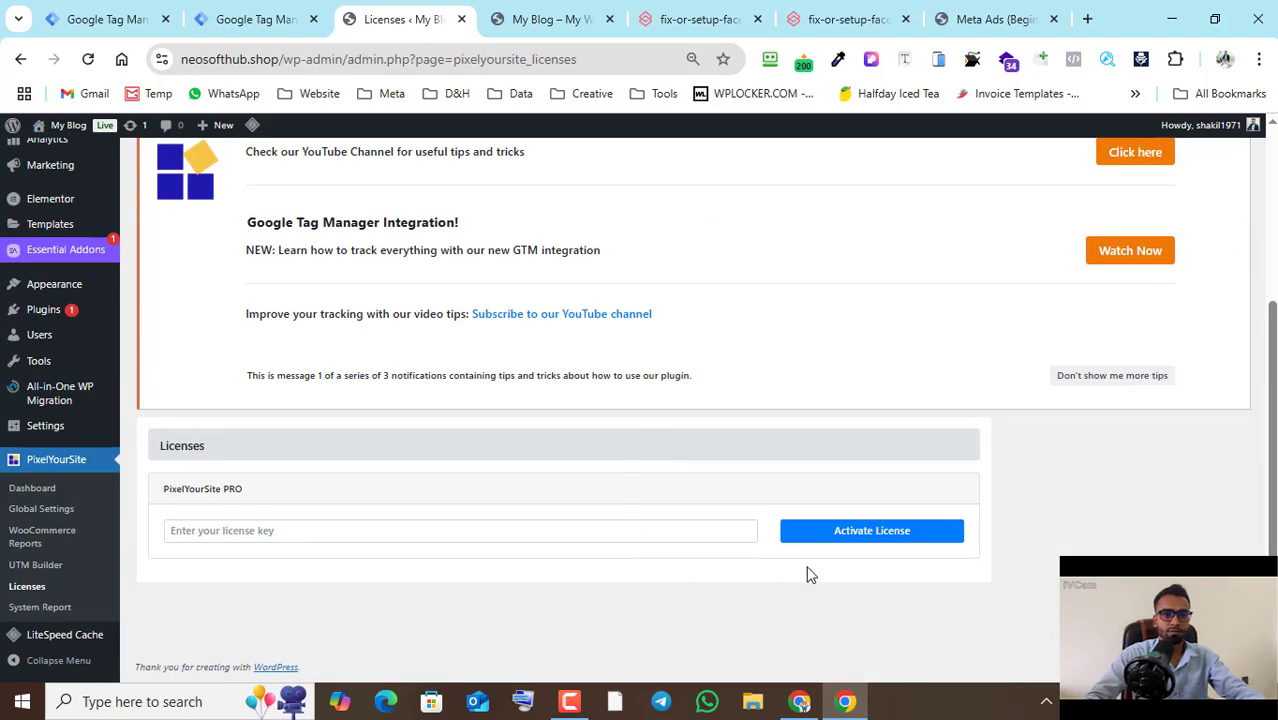
pyautogui.click(853, 536)
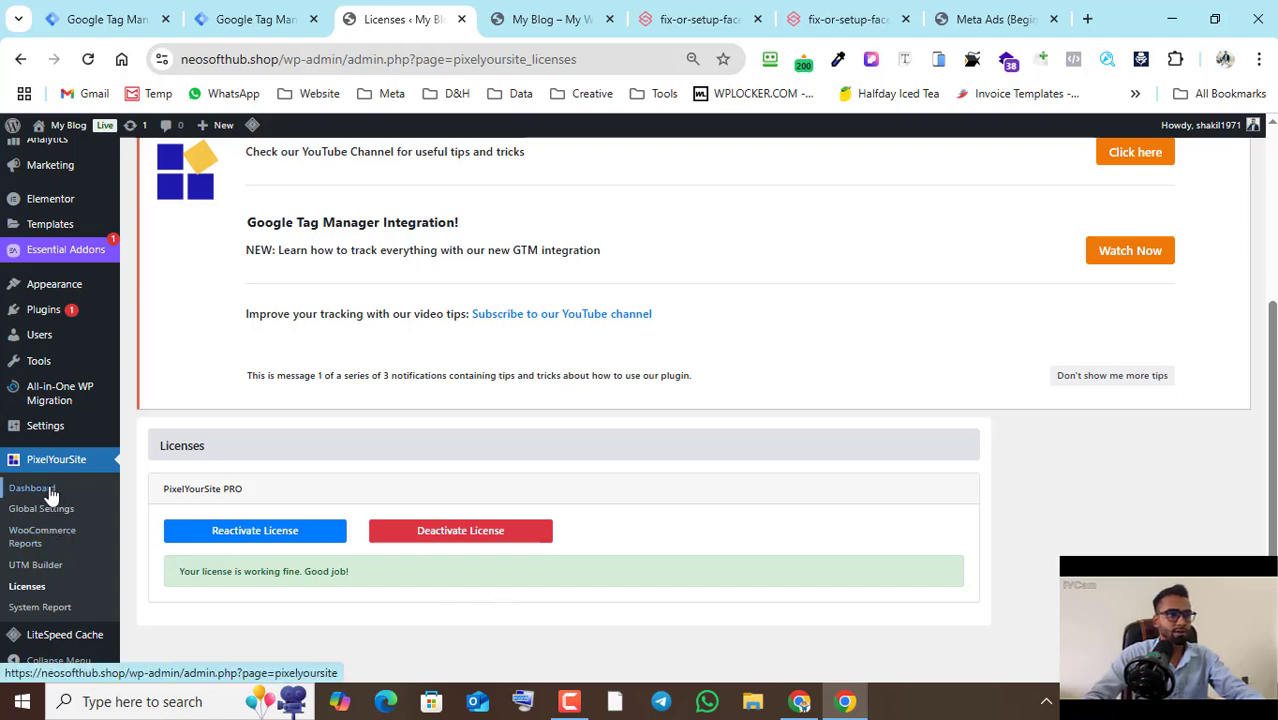
# - Enable Conversion API and Advanced Matching for the Meta Pixel in the PixelYourSite dashboard
pyautogui.scroll(-4, 663, 445)
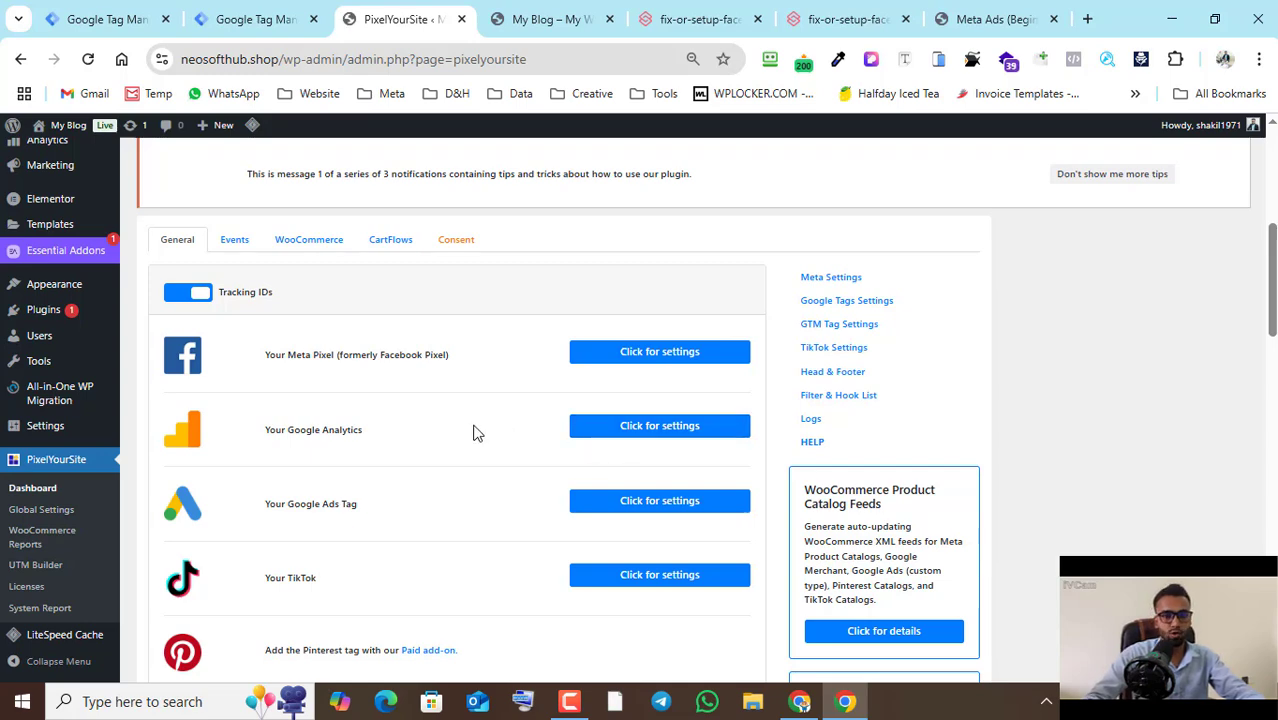
pyautogui.click(664, 358)
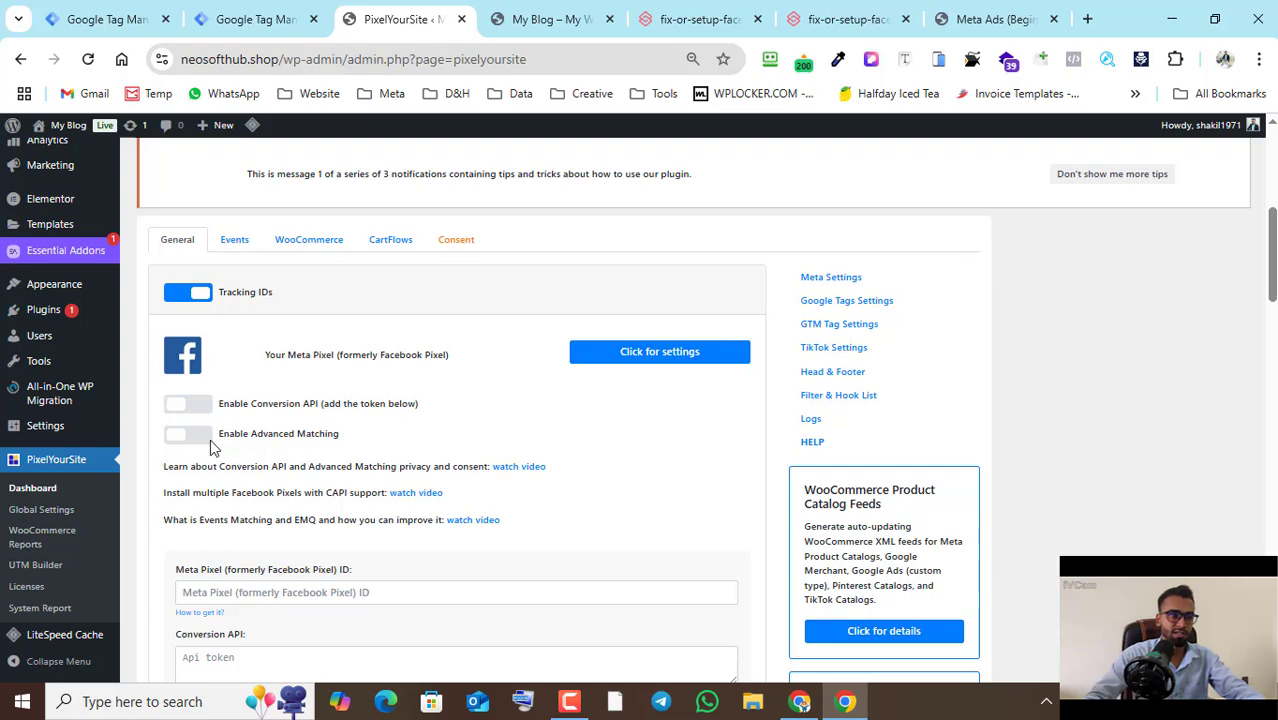
pyautogui.click(190, 434)
pyautogui.click(192, 404)
# - Paste the copied dataset ID as the Meta Pixel ID
pyautogui.scroll(-2, 575, 364)
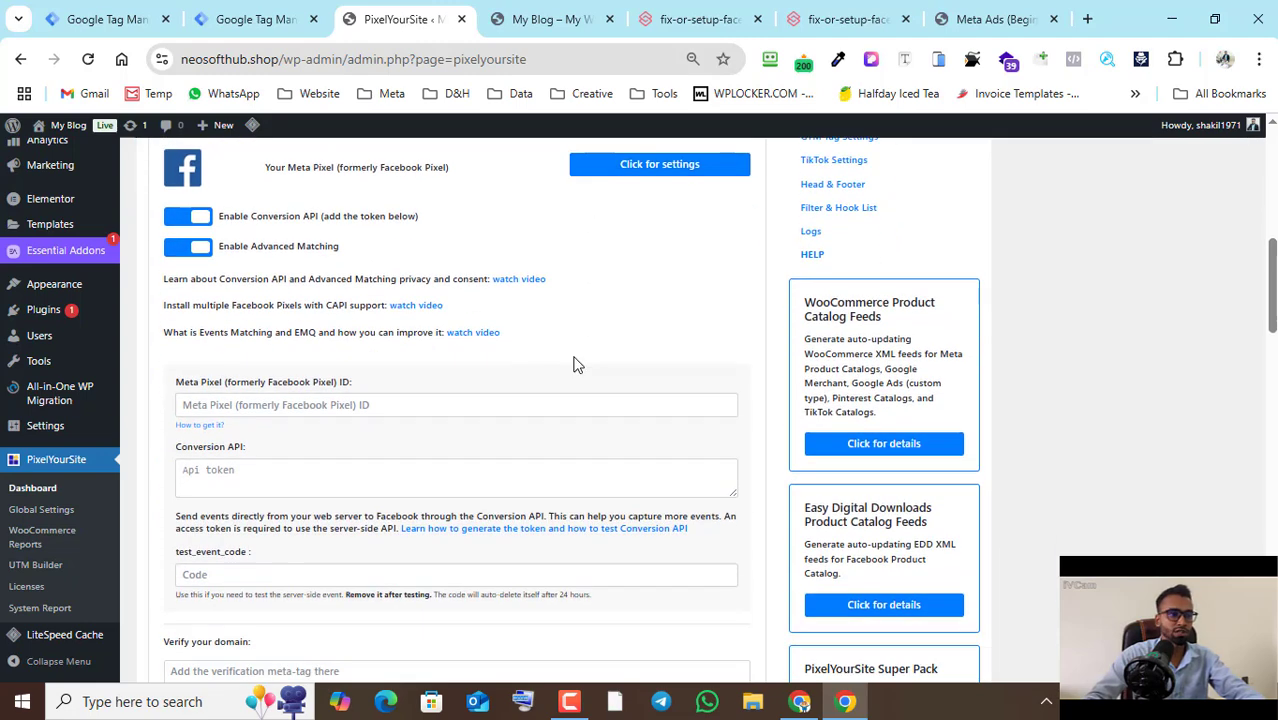
pyautogui.click(414, 403)
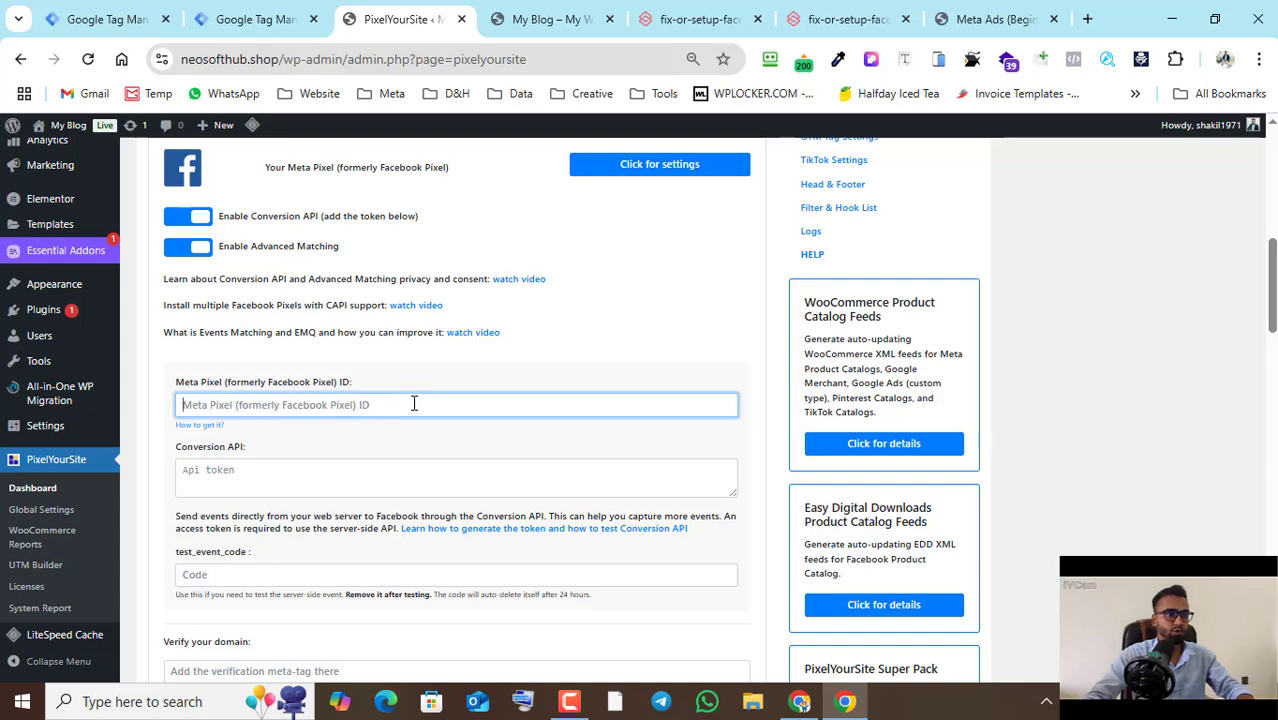
pyautogui.hotkey('ctrl', 'v')
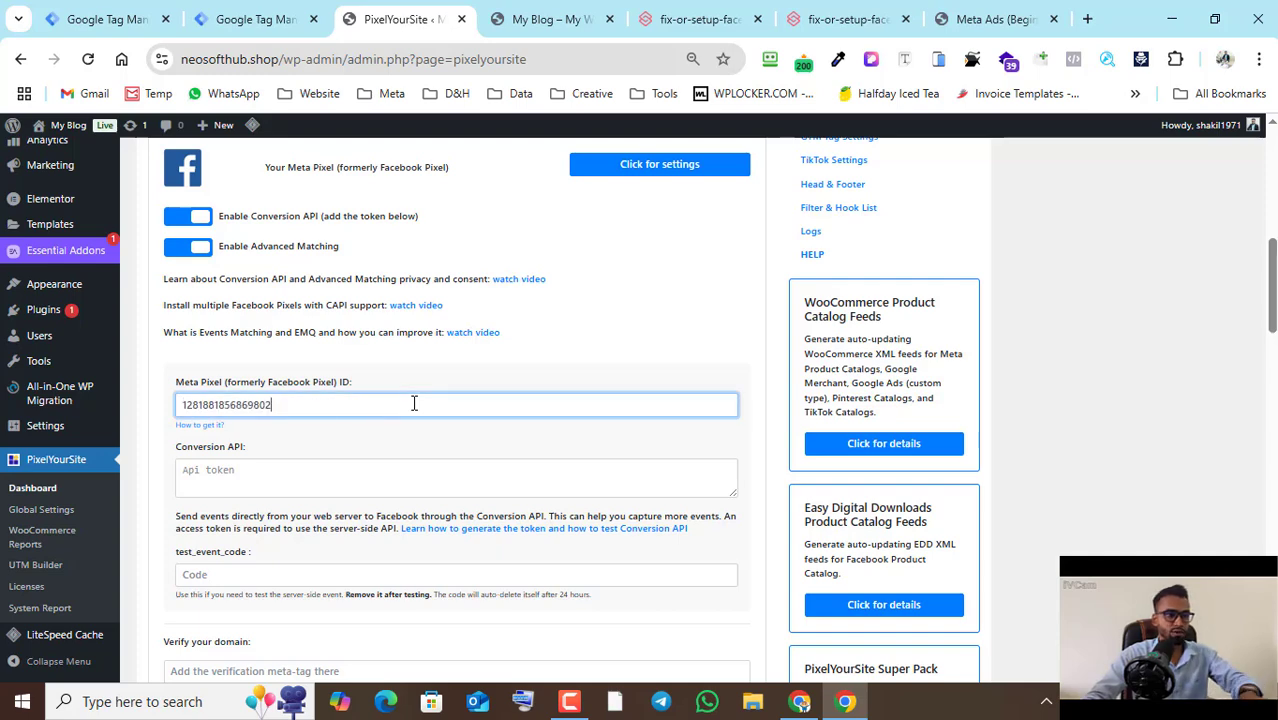
# - Copy the access token from Test pixel's settings in Events Manager and paste it as PixelYourSite's Conversion API token
pyautogui.click(287, 486)
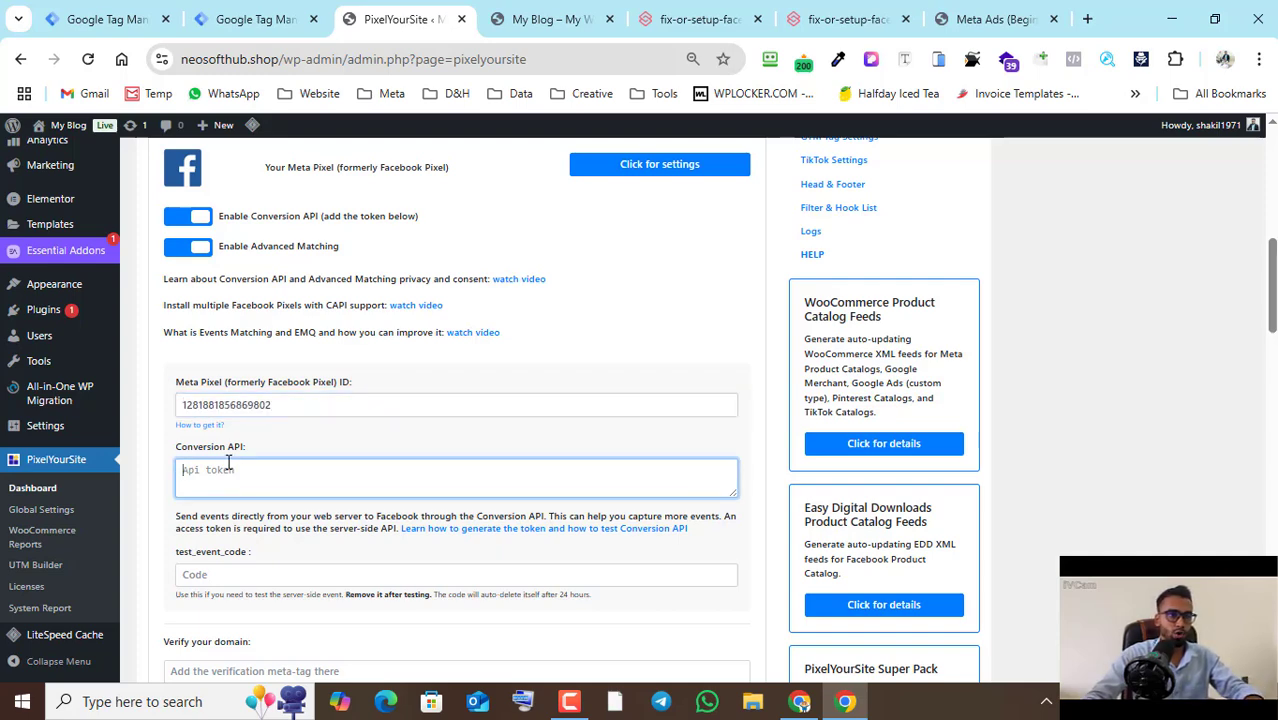
pyautogui.click(799, 700)
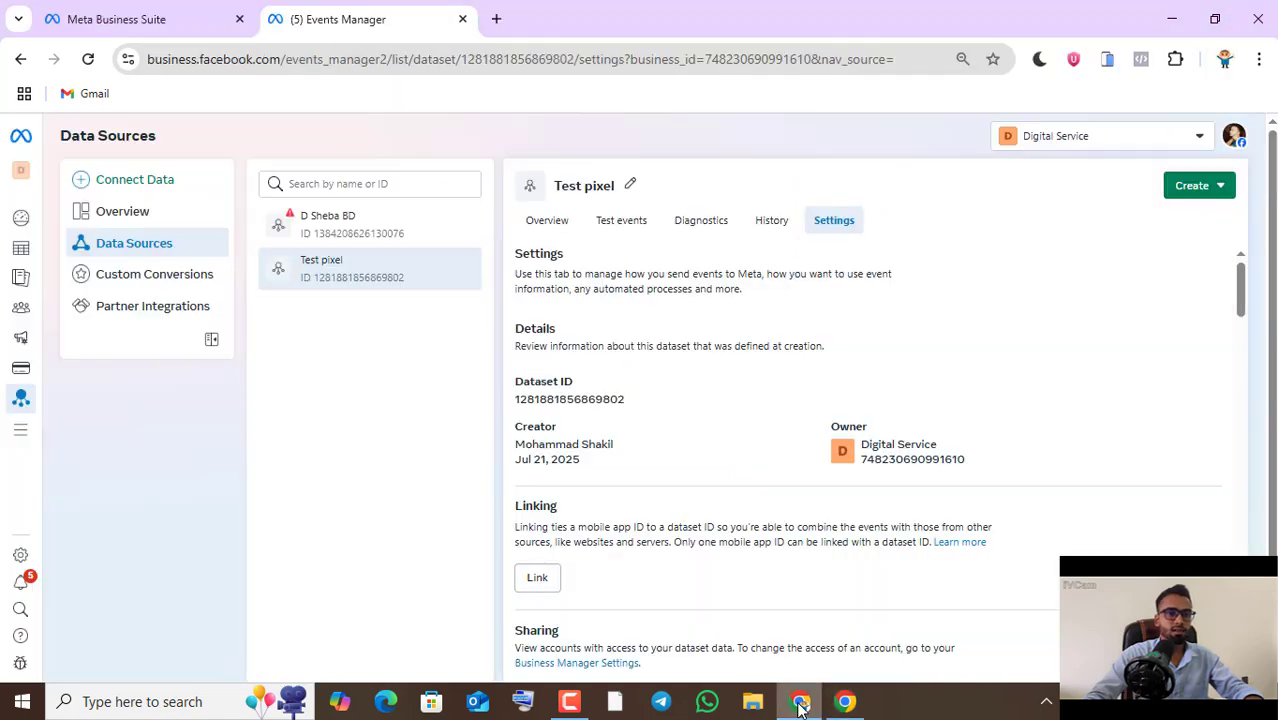
pyautogui.scroll(-4, 781, 523)
pyautogui.scroll(-10, 781, 523)
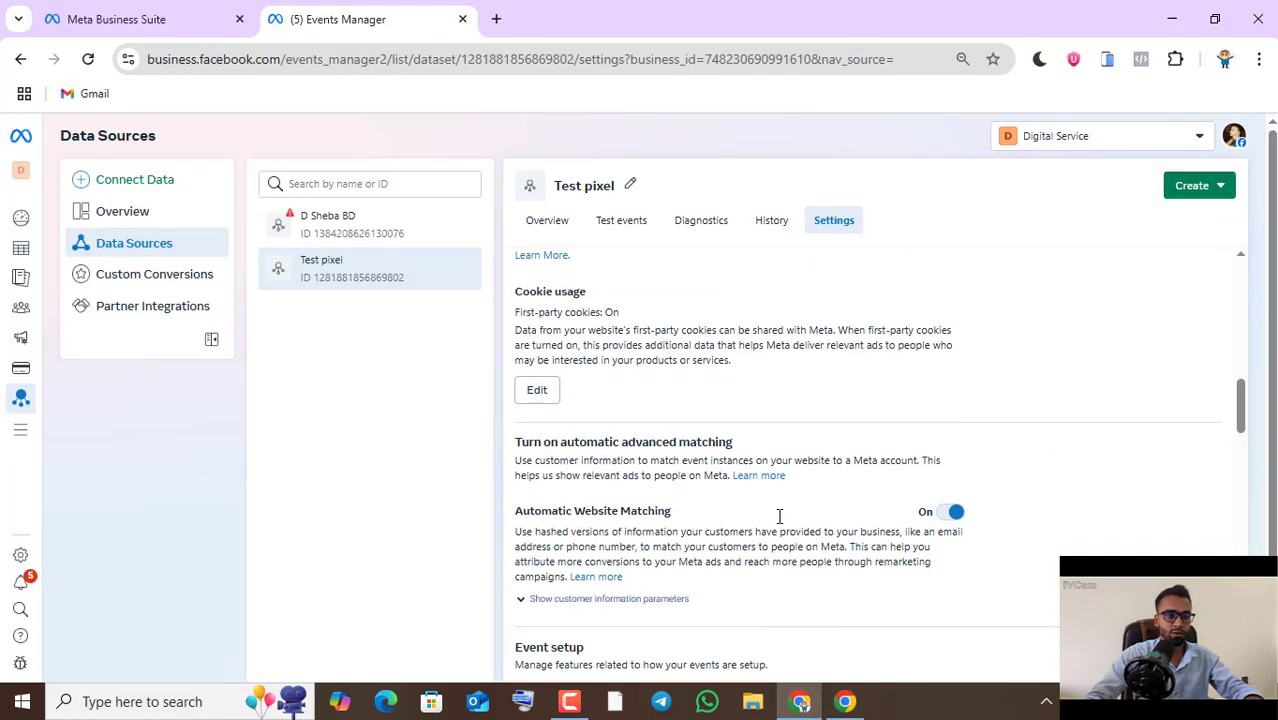
pyautogui.scroll(-4, 780, 517)
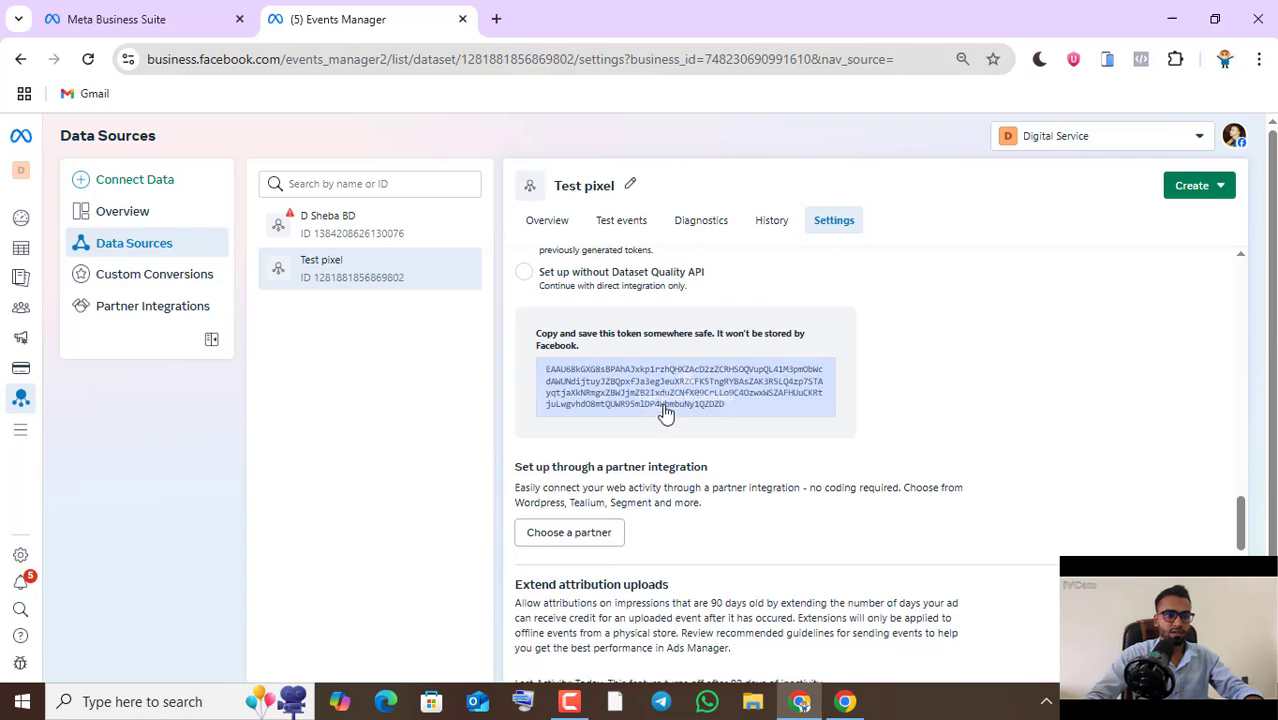
pyautogui.click(661, 402)
pyautogui.click(690, 405)
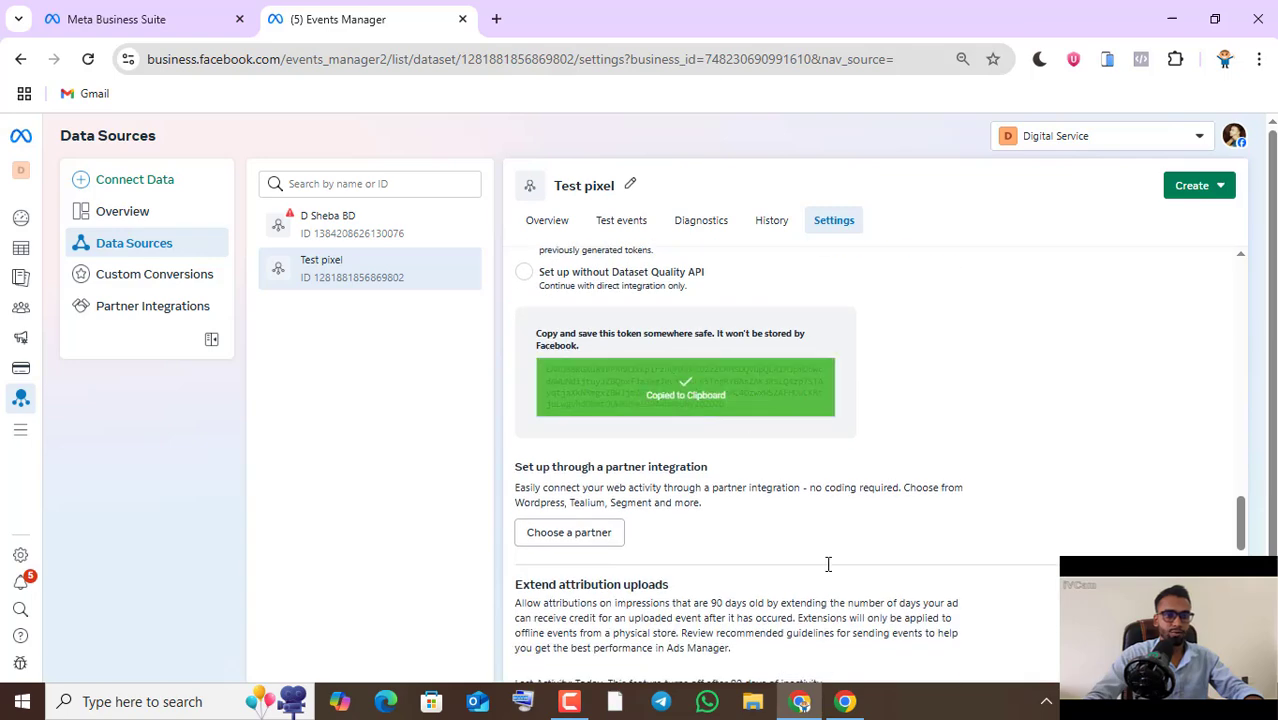
pyautogui.click(845, 700)
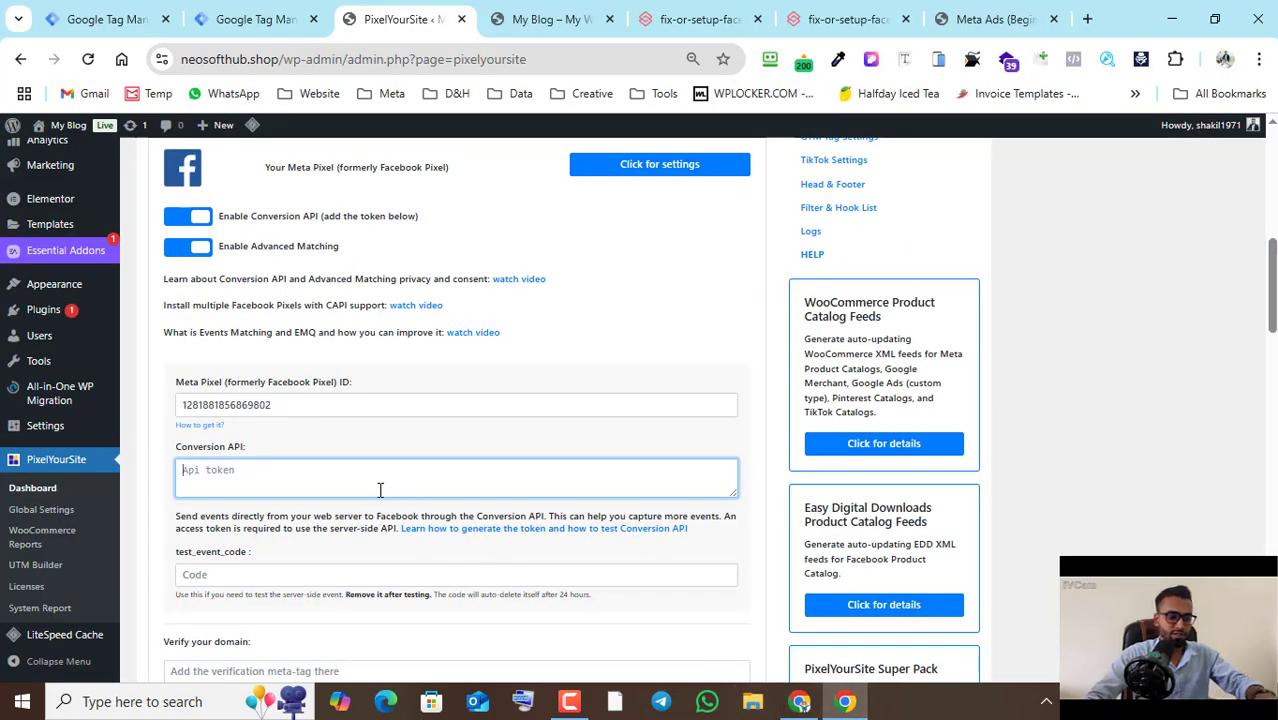
pyautogui.hotkey('ctrl', 'v')
# - Copy the server test event code from Test pixel's test events in Events Manager
pyautogui.scroll(-1, 357, 497)
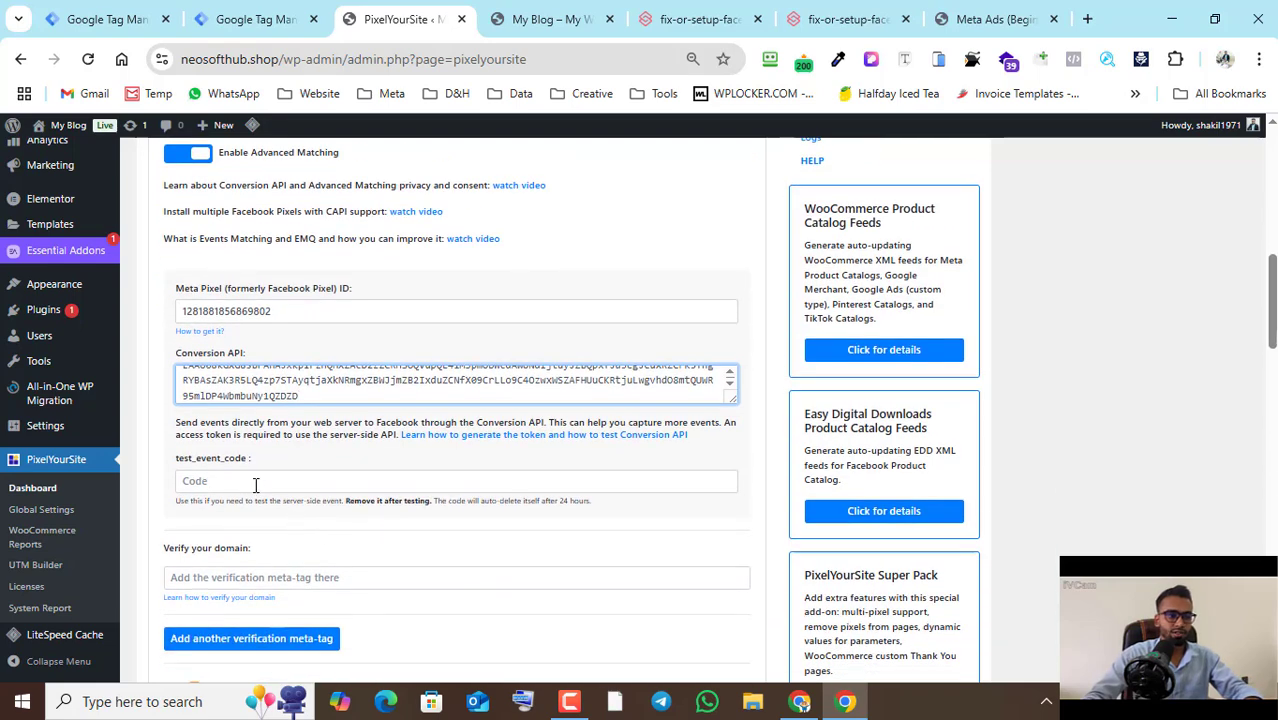
pyautogui.click(257, 484)
pyautogui.click(800, 703)
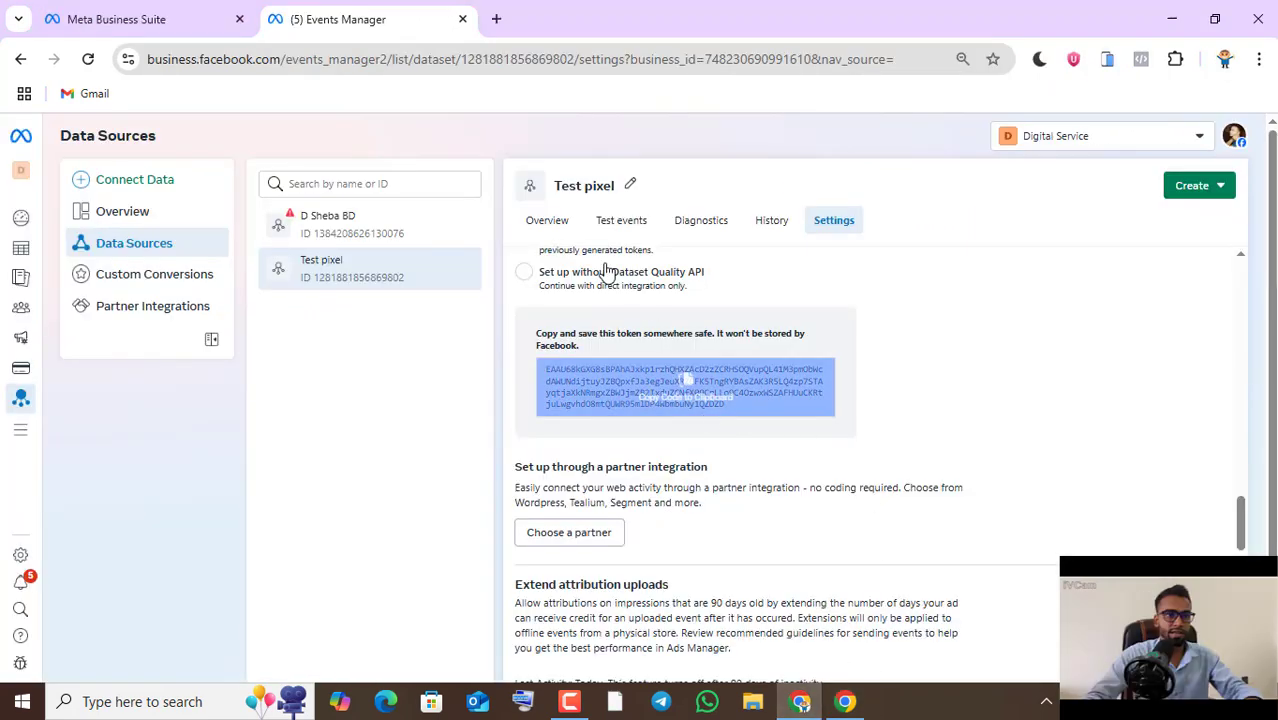
pyautogui.click(557, 228)
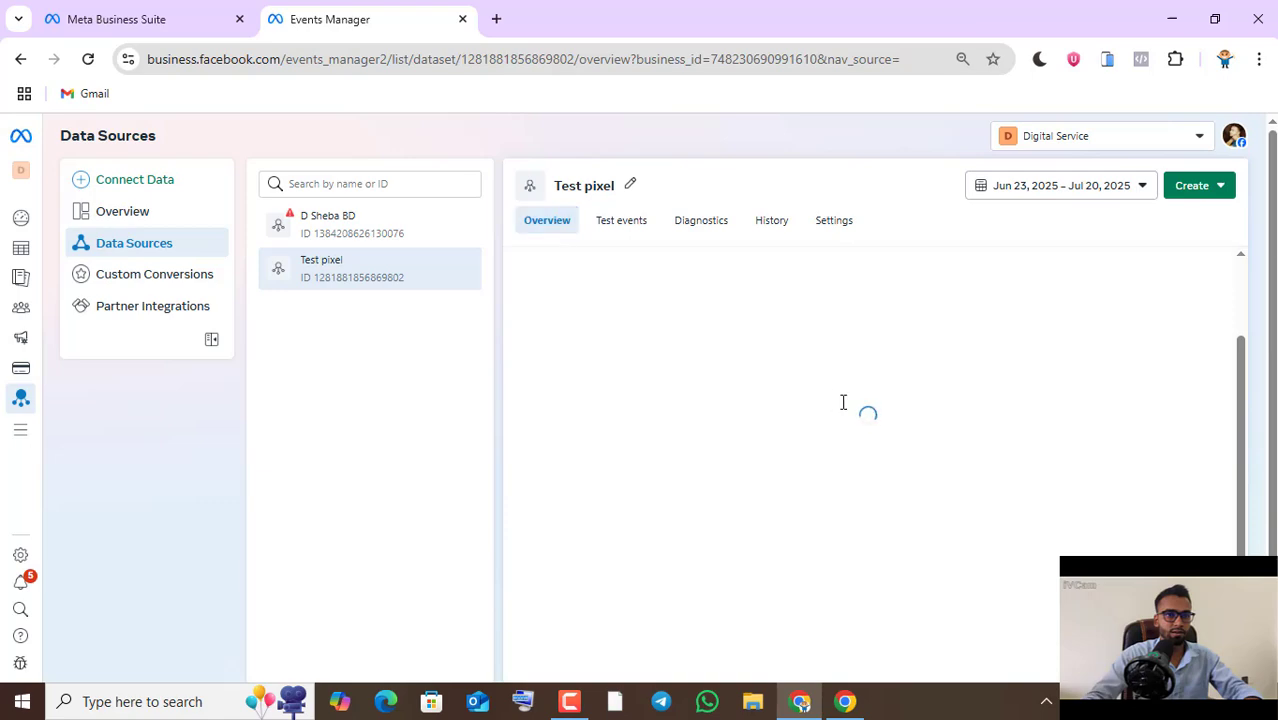
pyautogui.scroll(-3, 837, 410)
pyautogui.scroll(3, 830, 415)
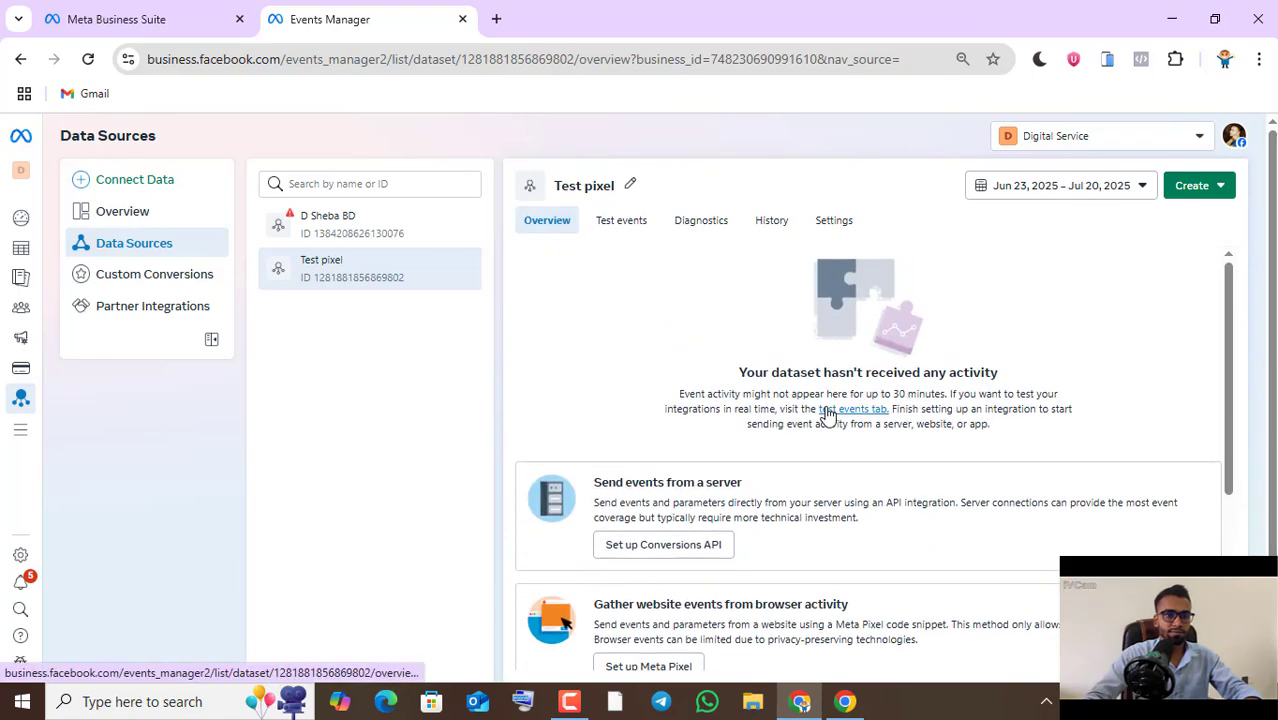
pyautogui.click(622, 236)
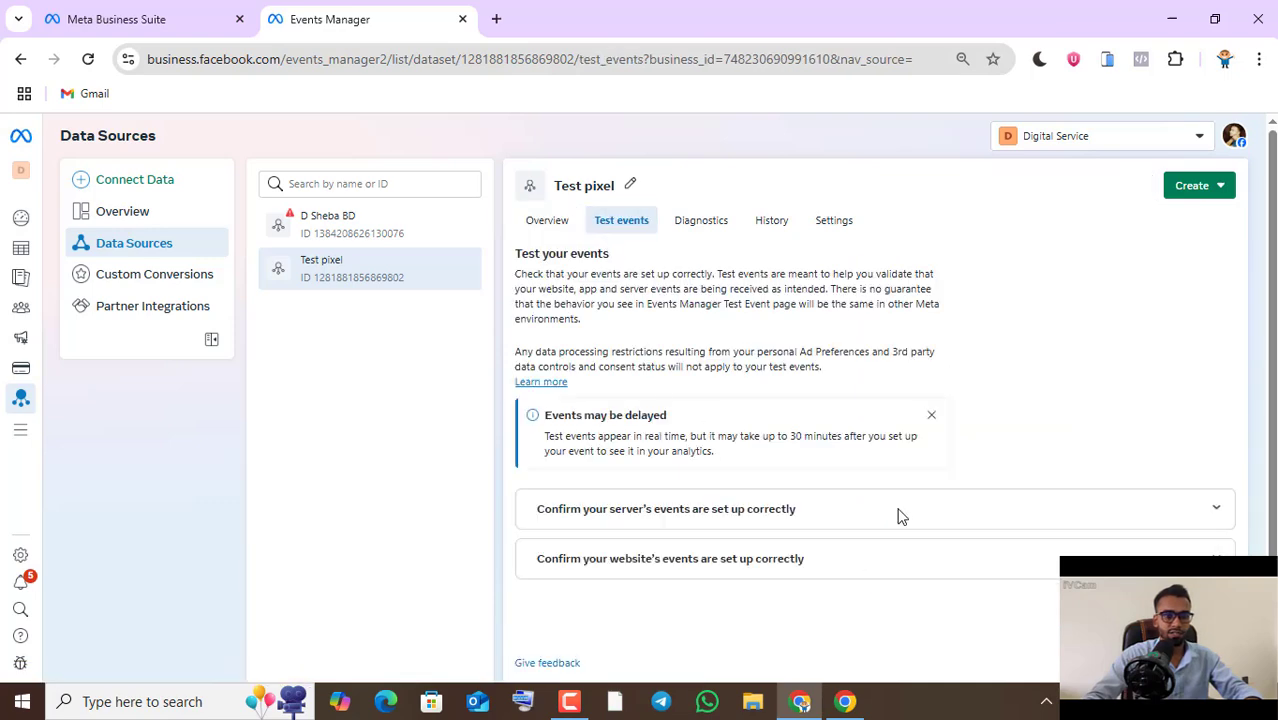
pyautogui.click(848, 508)
pyautogui.scroll(-1, 760, 560)
pyautogui.click(718, 560)
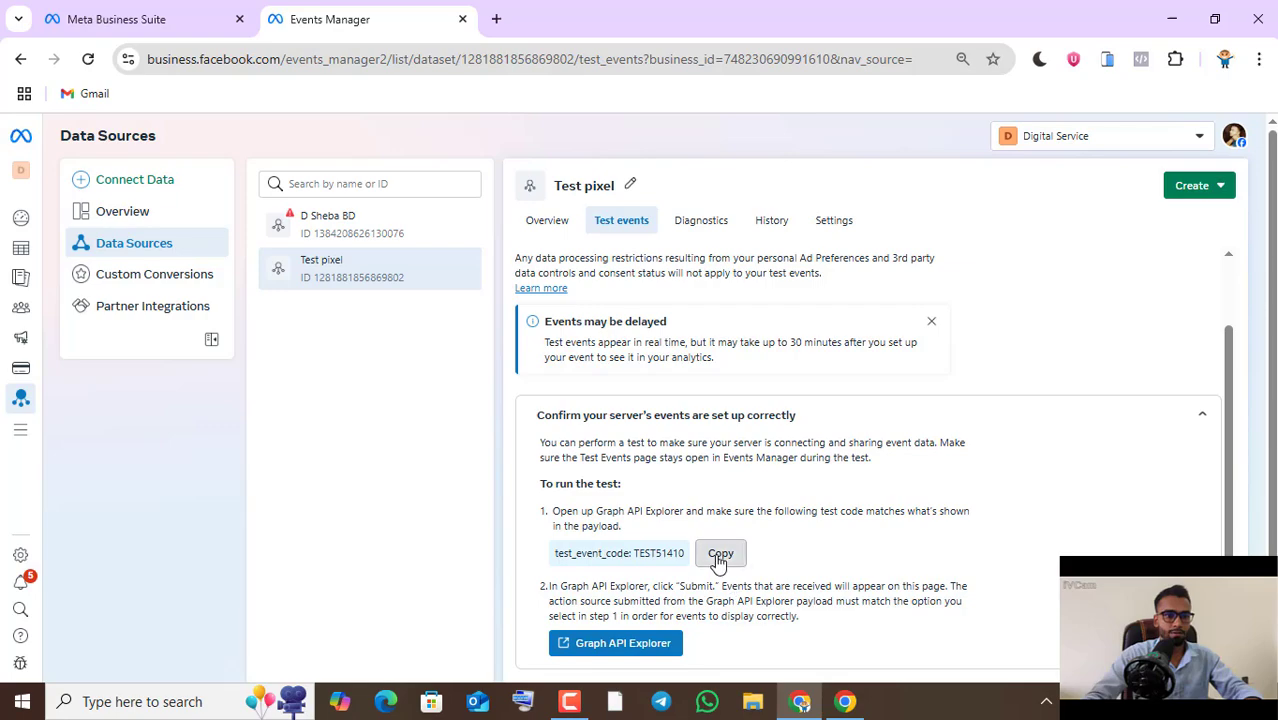
# - Paste the test event code into PixelYourSite's test_event_code field in the WordPress window and save the settings
pyautogui.click(845, 702)
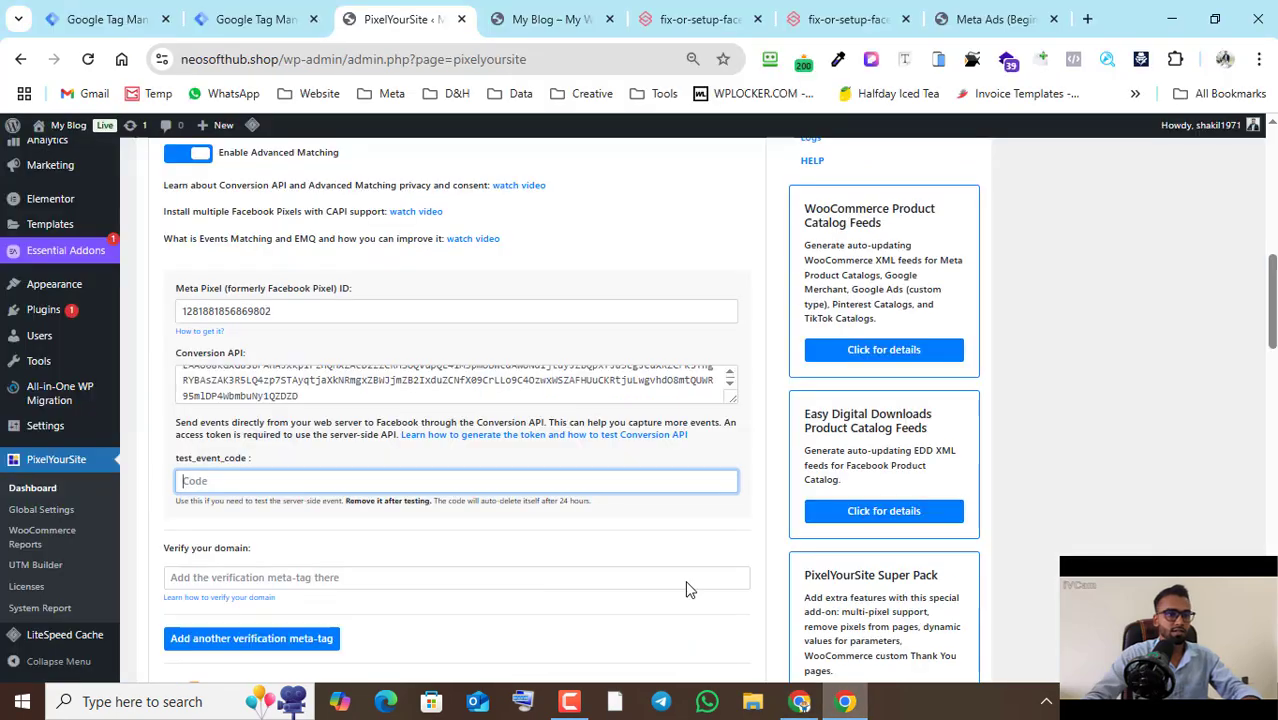
pyautogui.click(357, 477)
pyautogui.hotkey('ctrl', 'v')
pyautogui.scroll(-3, 659, 476)
pyautogui.scroll(-20, 655, 482)
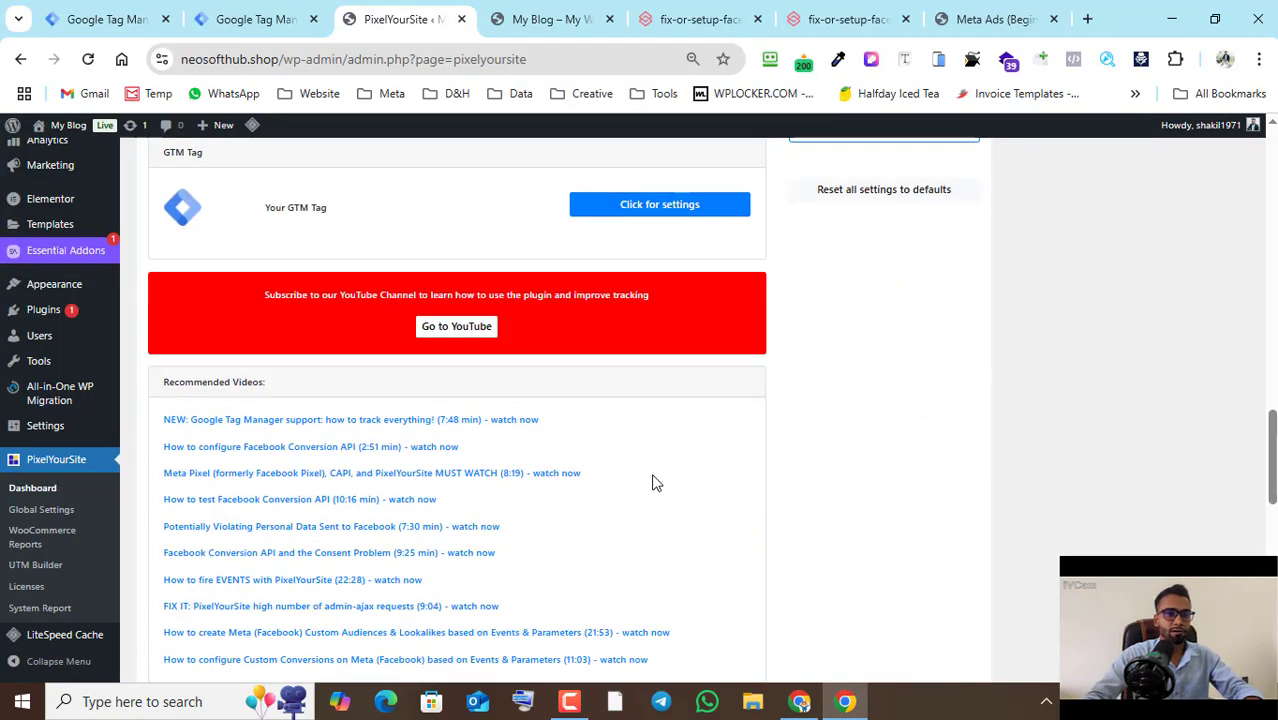
pyautogui.click(498, 612)
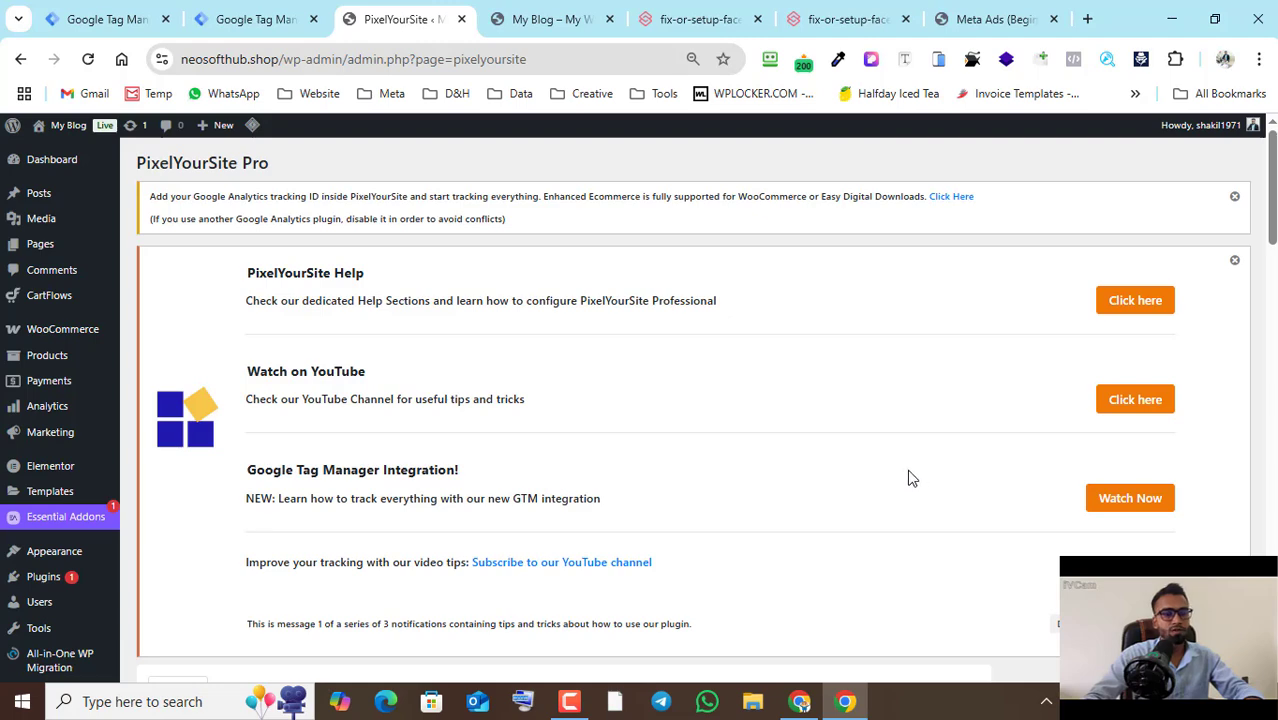
# - Open PixelYourSite's CartFlows settings and check the Enable CartFlows set-up option
pyautogui.scroll(-2, 908, 478)
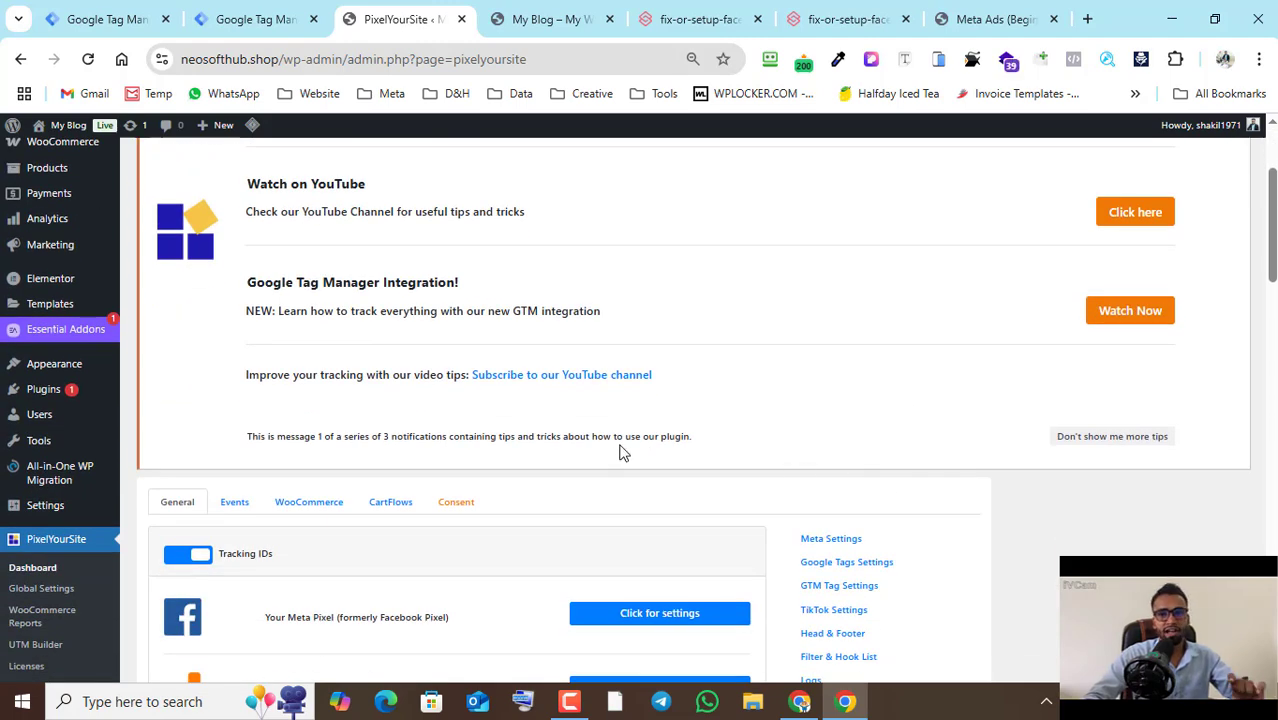
pyautogui.scroll(-1, 622, 445)
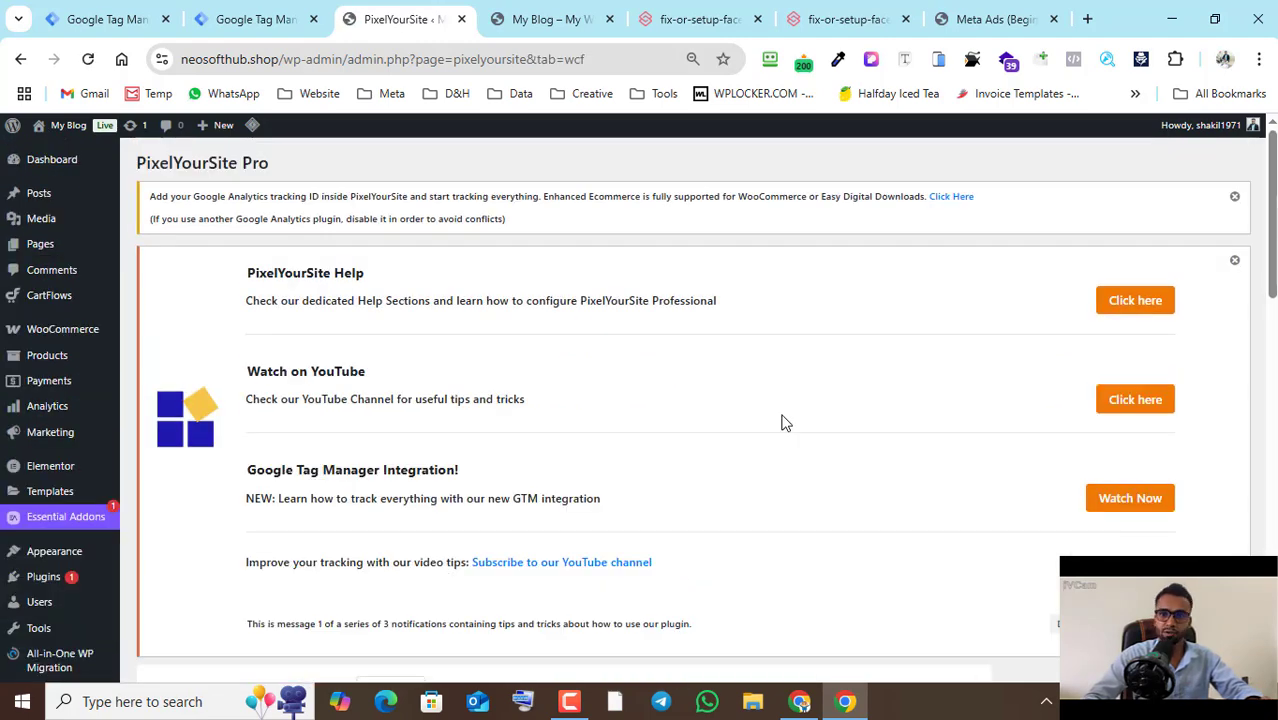
pyautogui.scroll(-4, 785, 422)
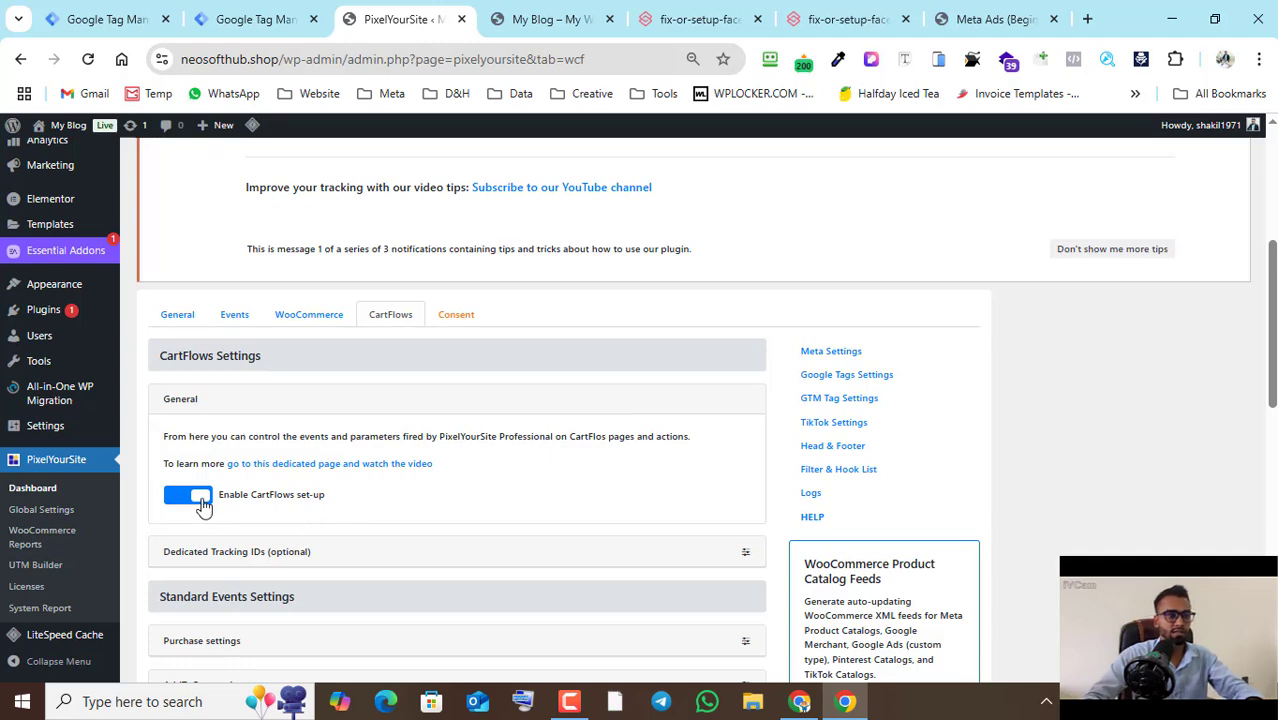
# - Save PixelYourSite's CartFlows settings
pyautogui.scroll(-9, 592, 450)
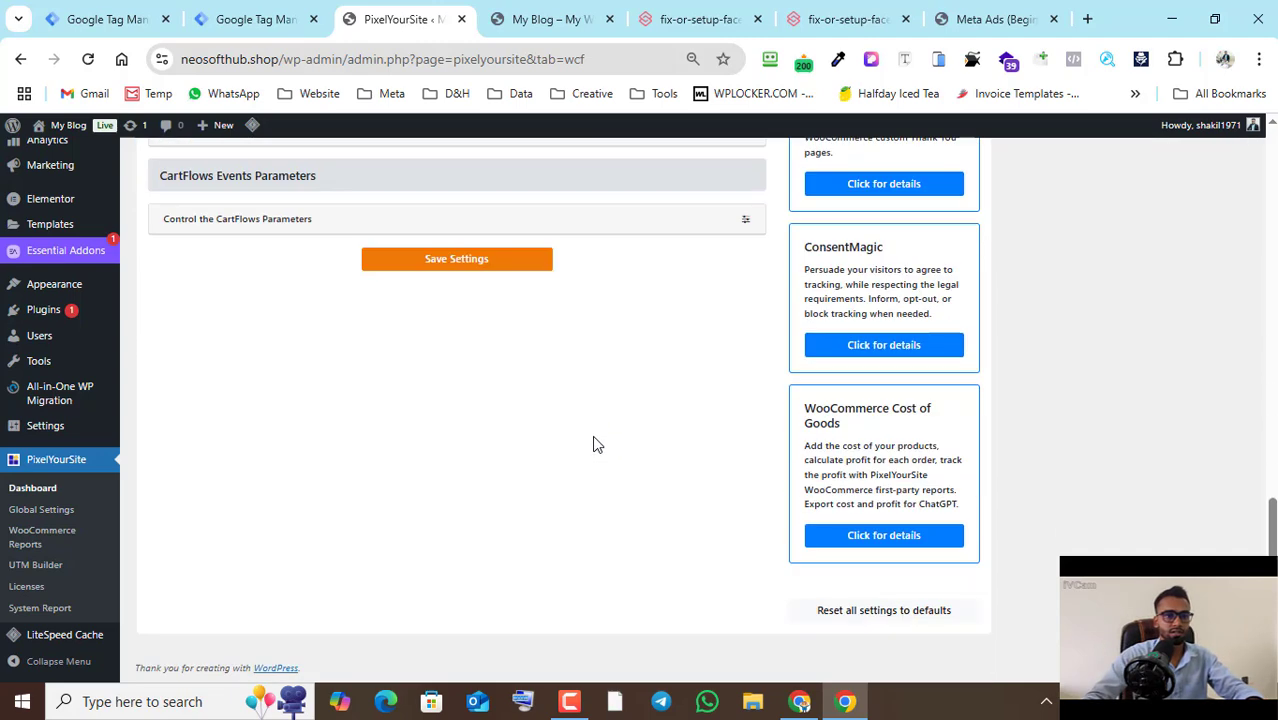
pyautogui.click(492, 264)
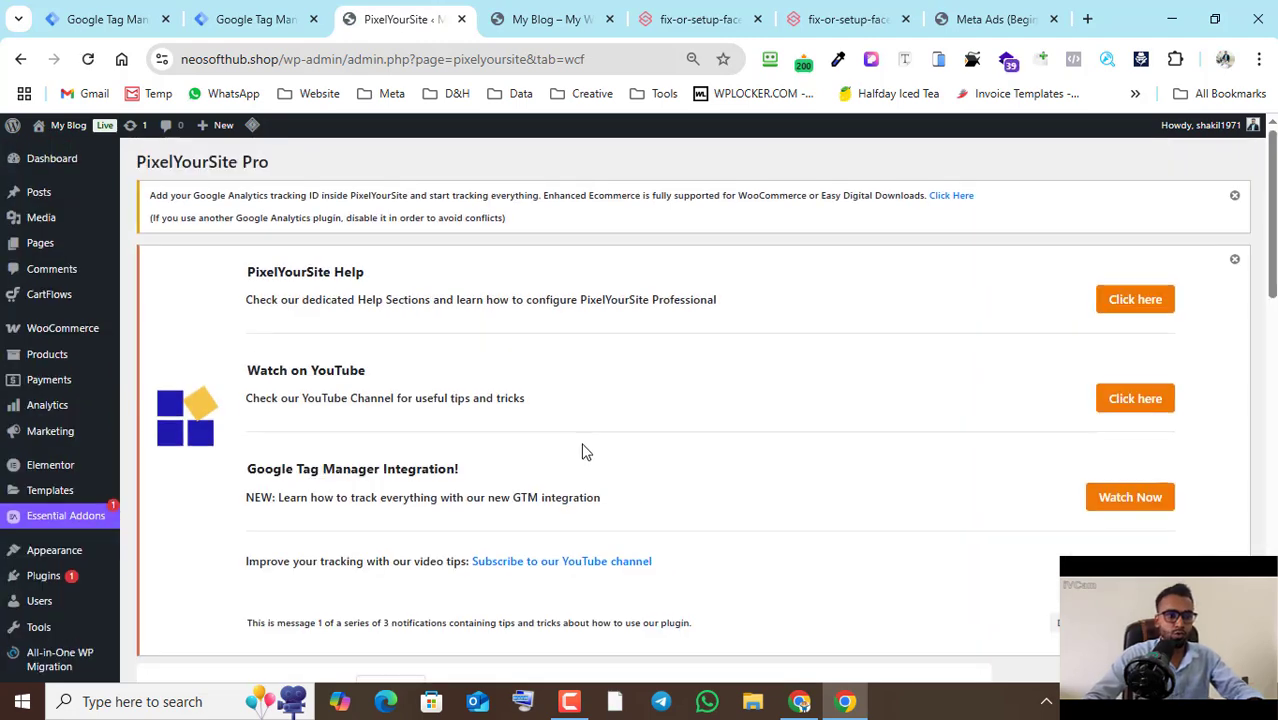
# - Open the Meta Pixel settings in PixelYourSite's general section and go to the empty Verify your domain field
pyautogui.scroll(-3, 588, 452)
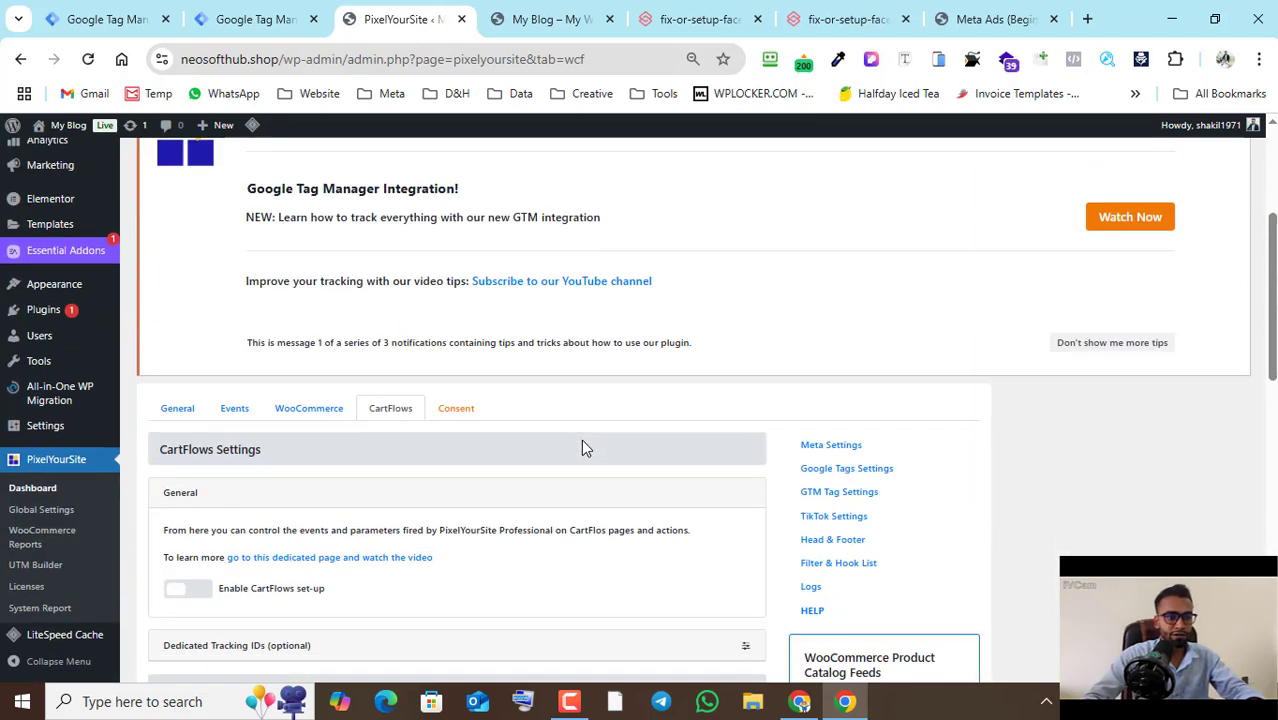
pyautogui.click(180, 414)
pyautogui.scroll(-5, 530, 402)
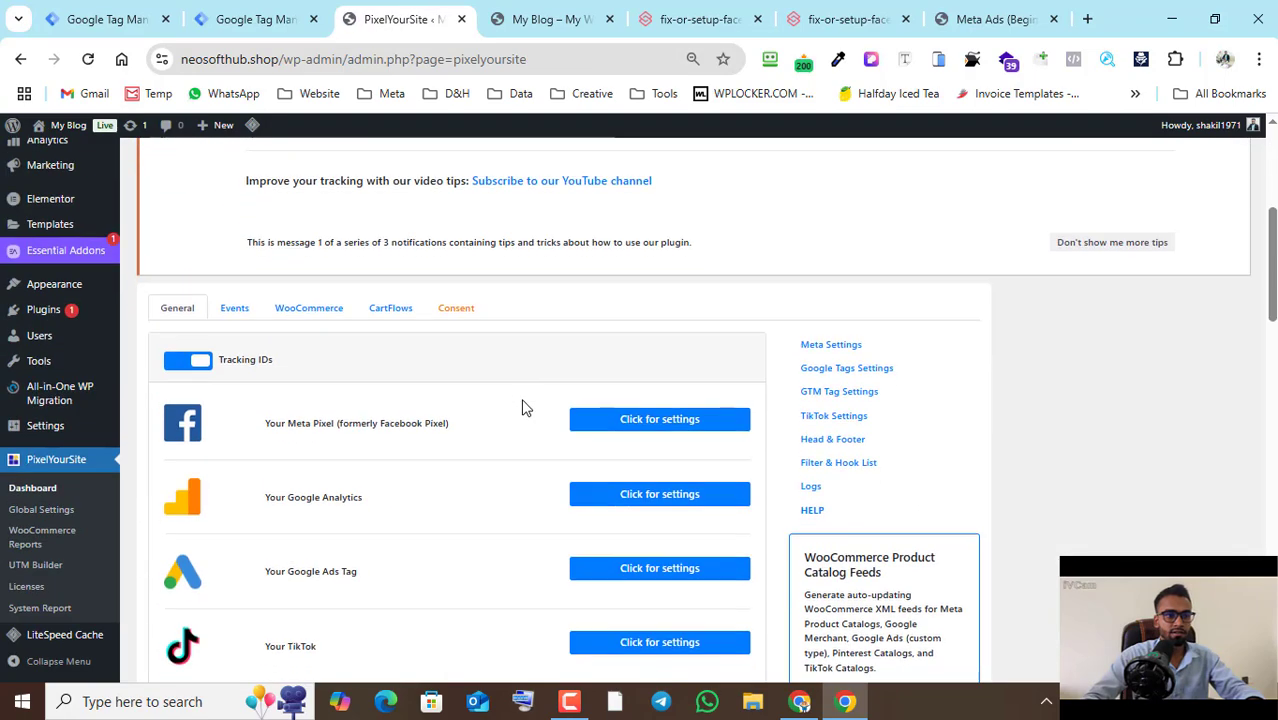
pyautogui.click(633, 425)
pyautogui.scroll(-4, 562, 408)
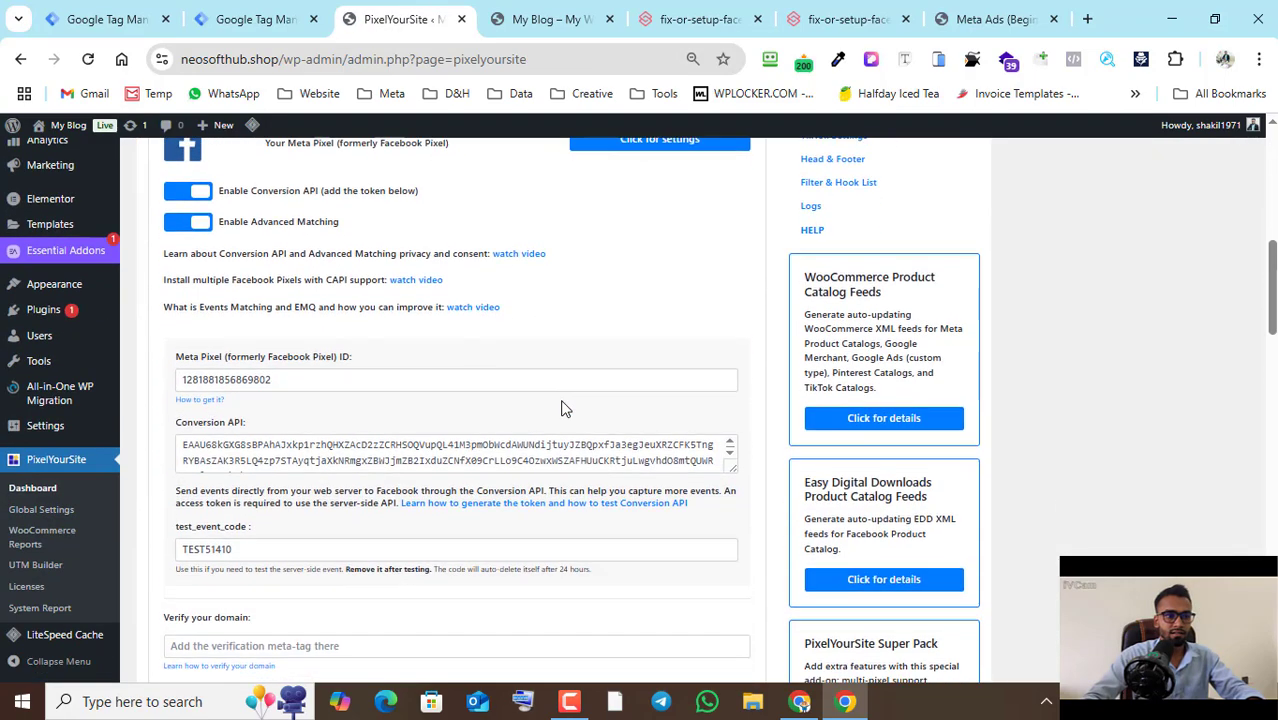
pyautogui.scroll(-2, 347, 494)
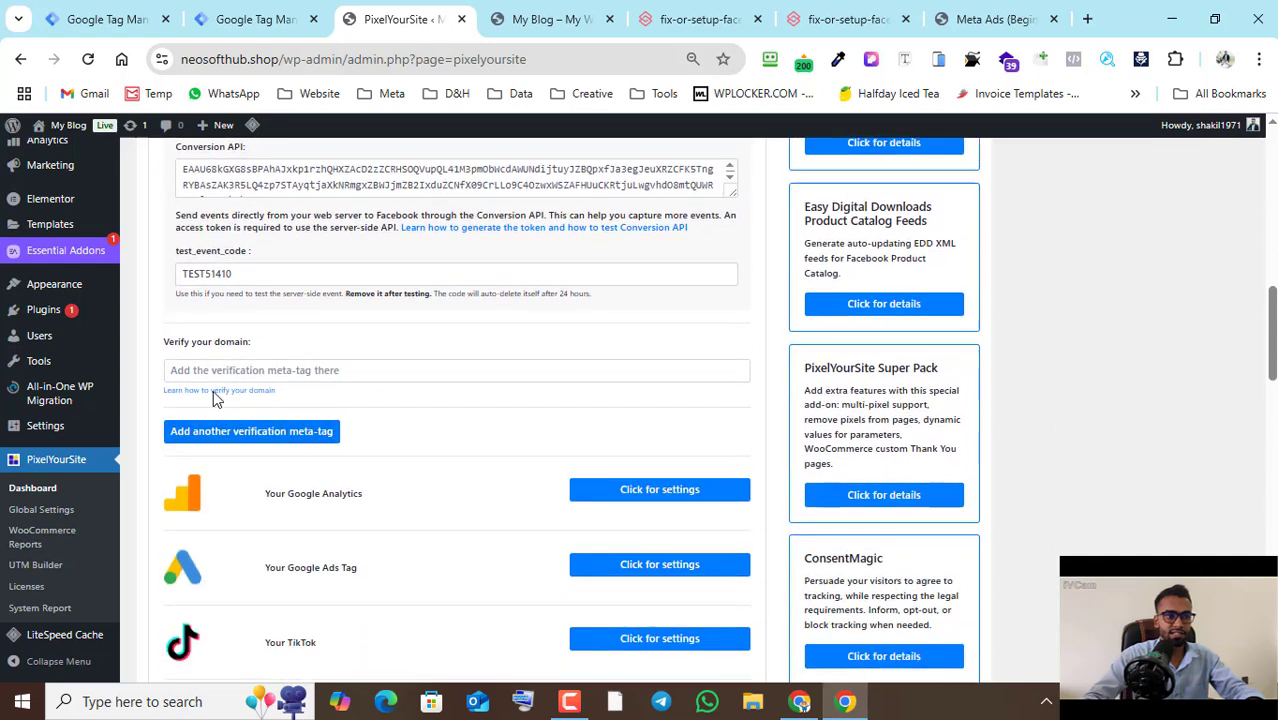
pyautogui.click(360, 372)
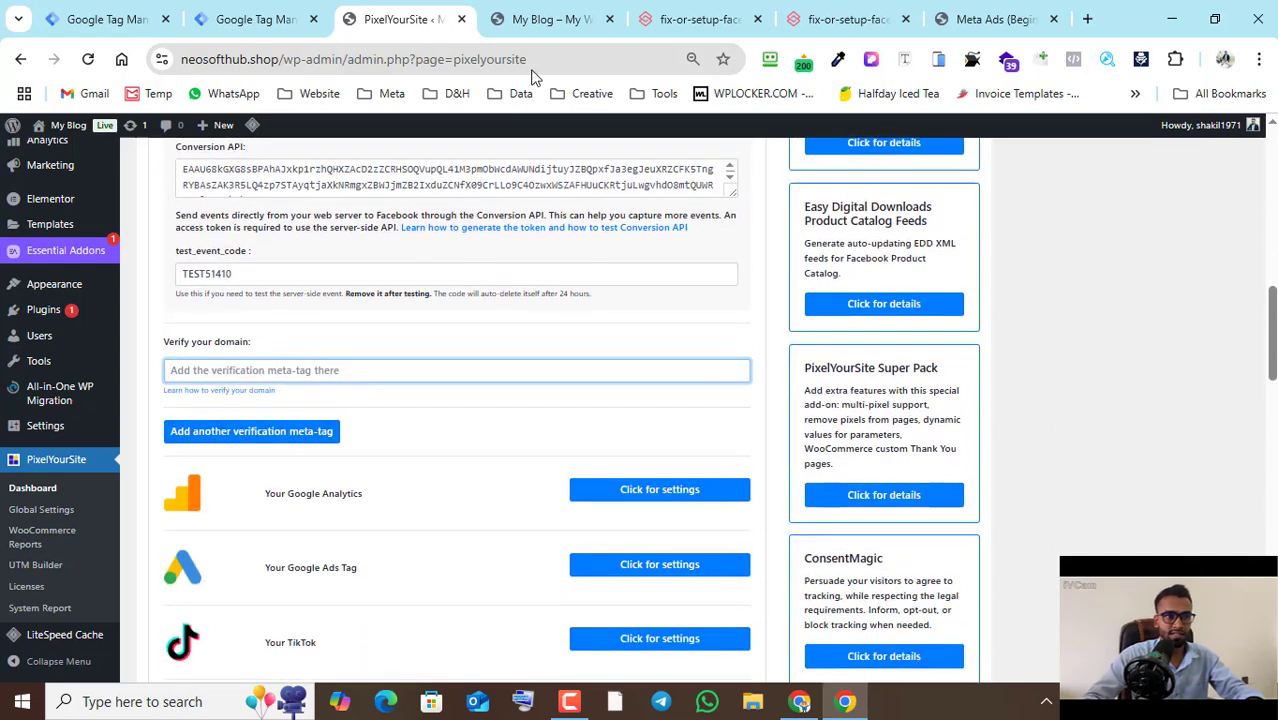
# - Switch to the Meta Business Suite window, dismiss the dataset notice and open Domains under the brand safety settings
pyautogui.click(800, 700)
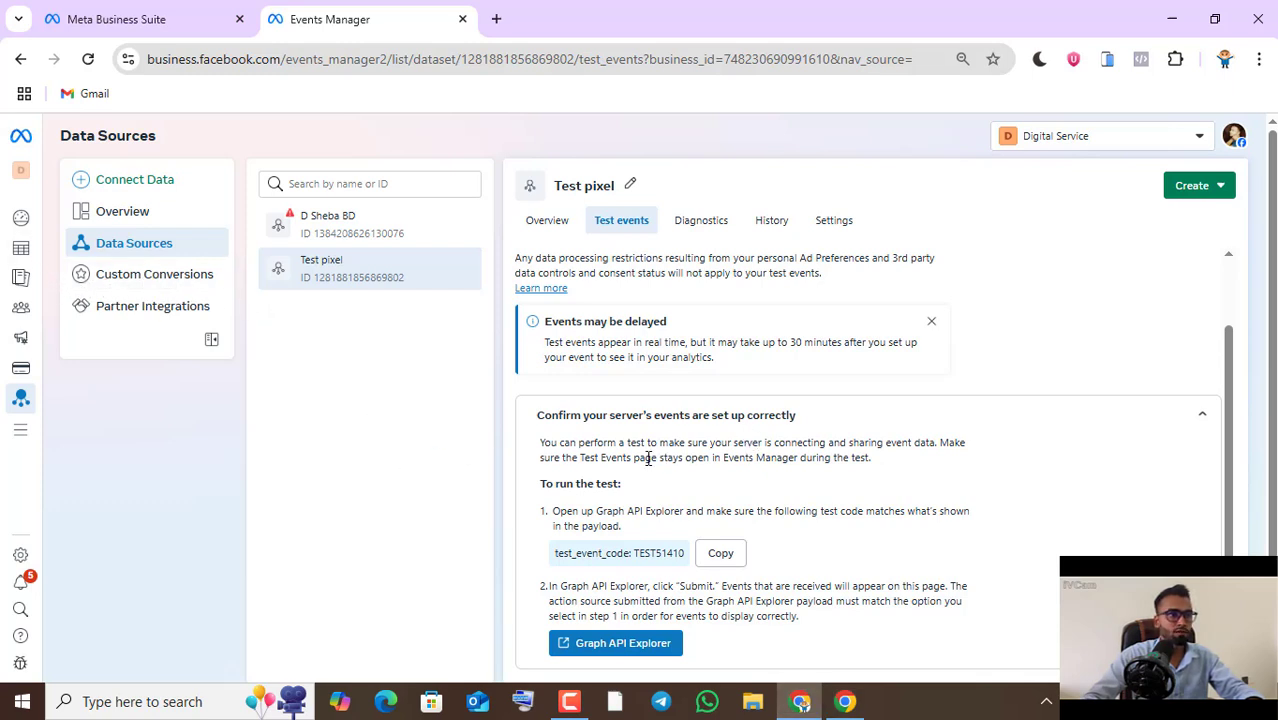
pyautogui.click(145, 8)
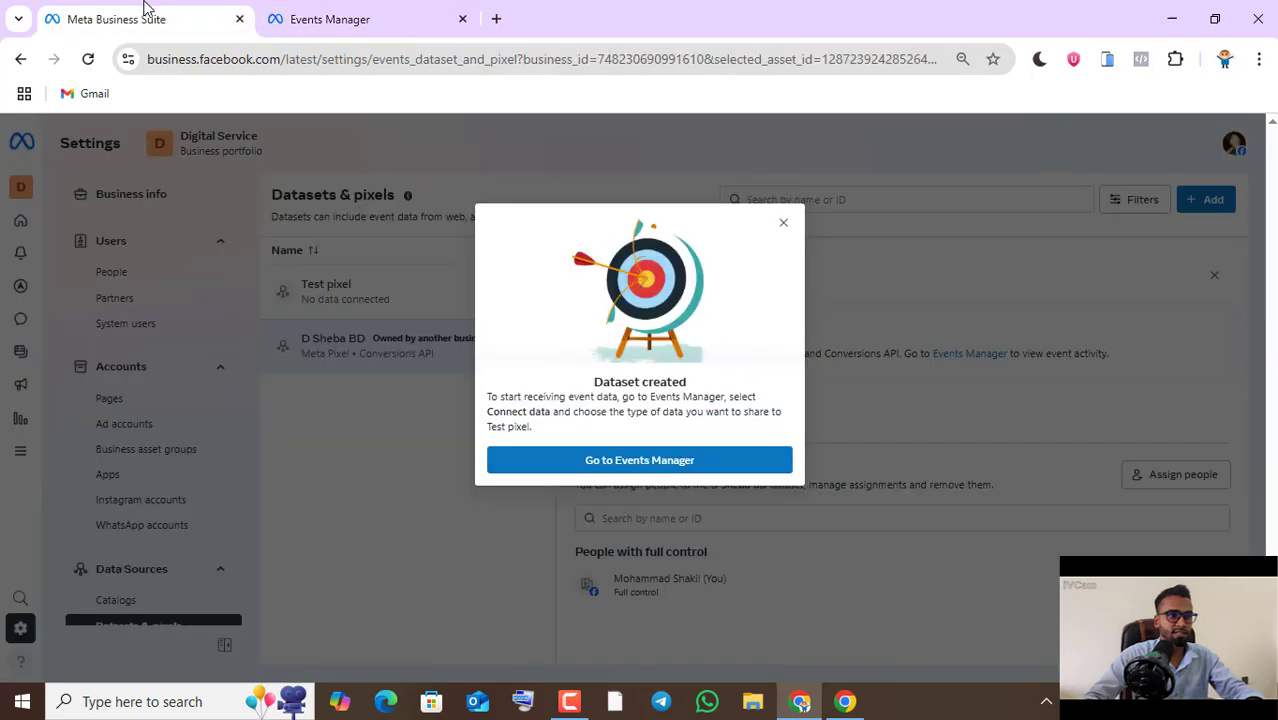
pyautogui.click(783, 222)
pyautogui.scroll(-4, 200, 500)
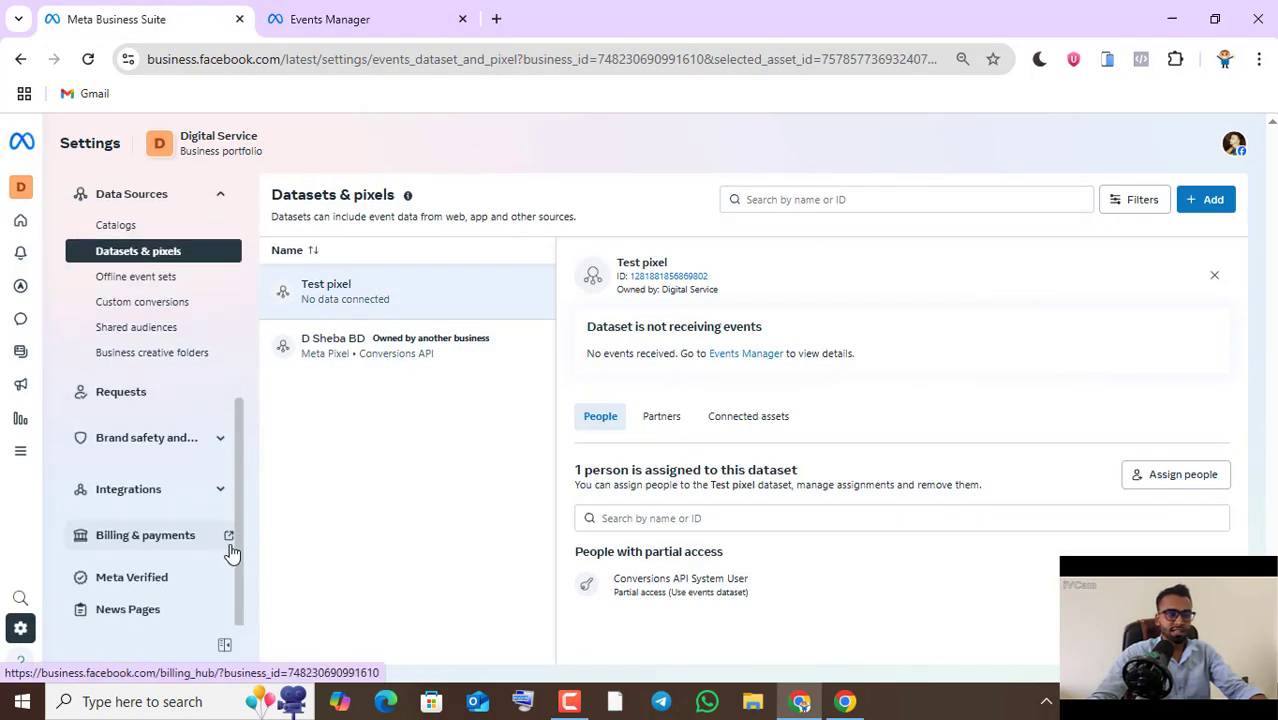
pyautogui.click(214, 449)
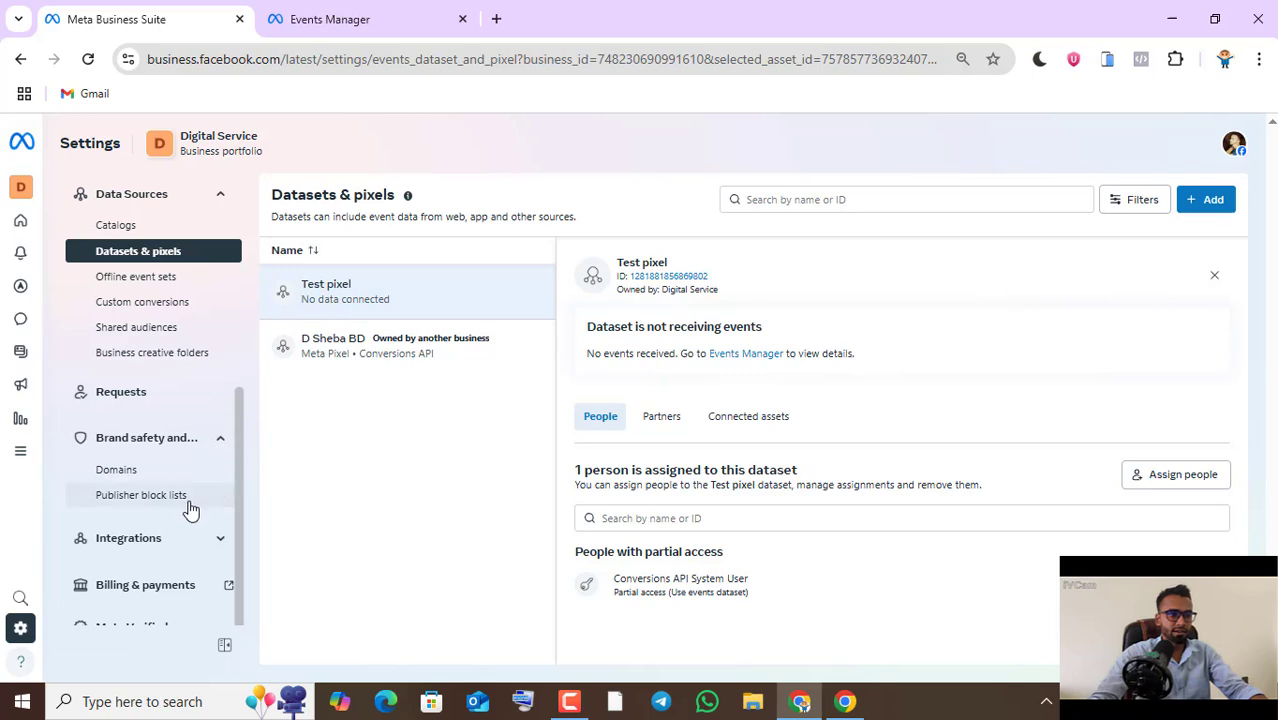
pyautogui.click(130, 472)
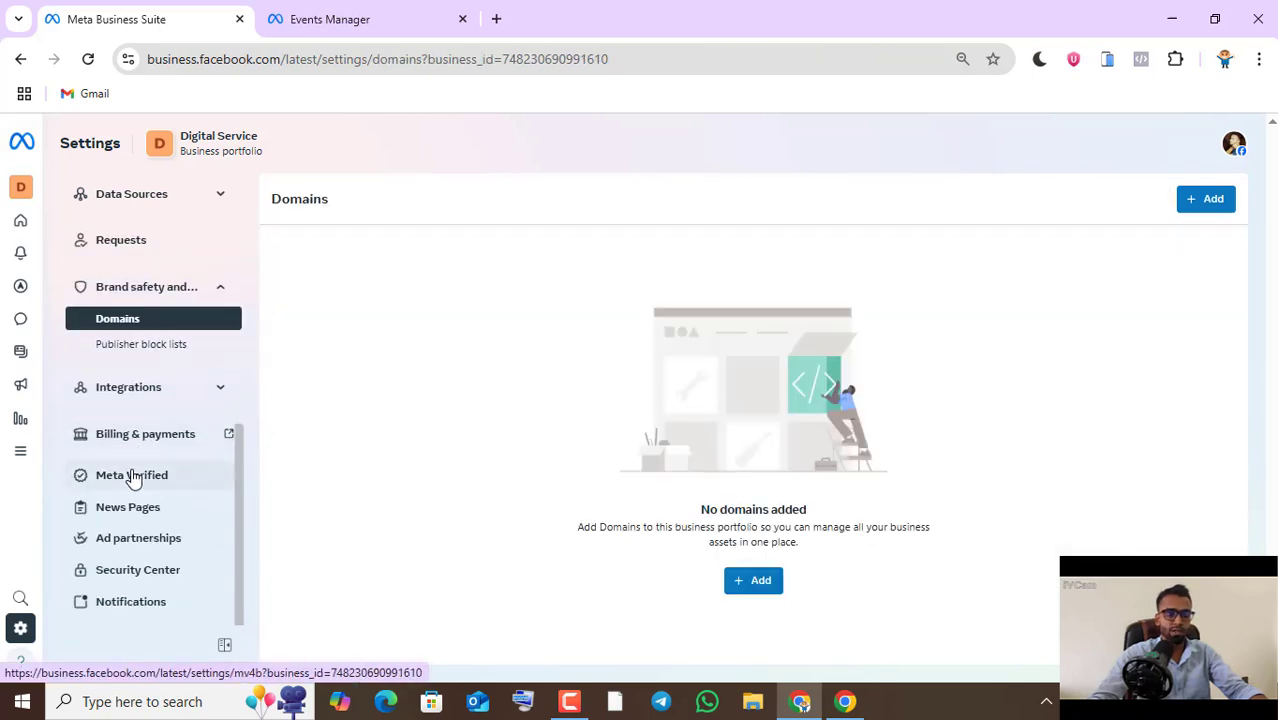
# - Start creating a domain and paste the store's root address, copied from the WordPress window, as the domain
pyautogui.click(1199, 208)
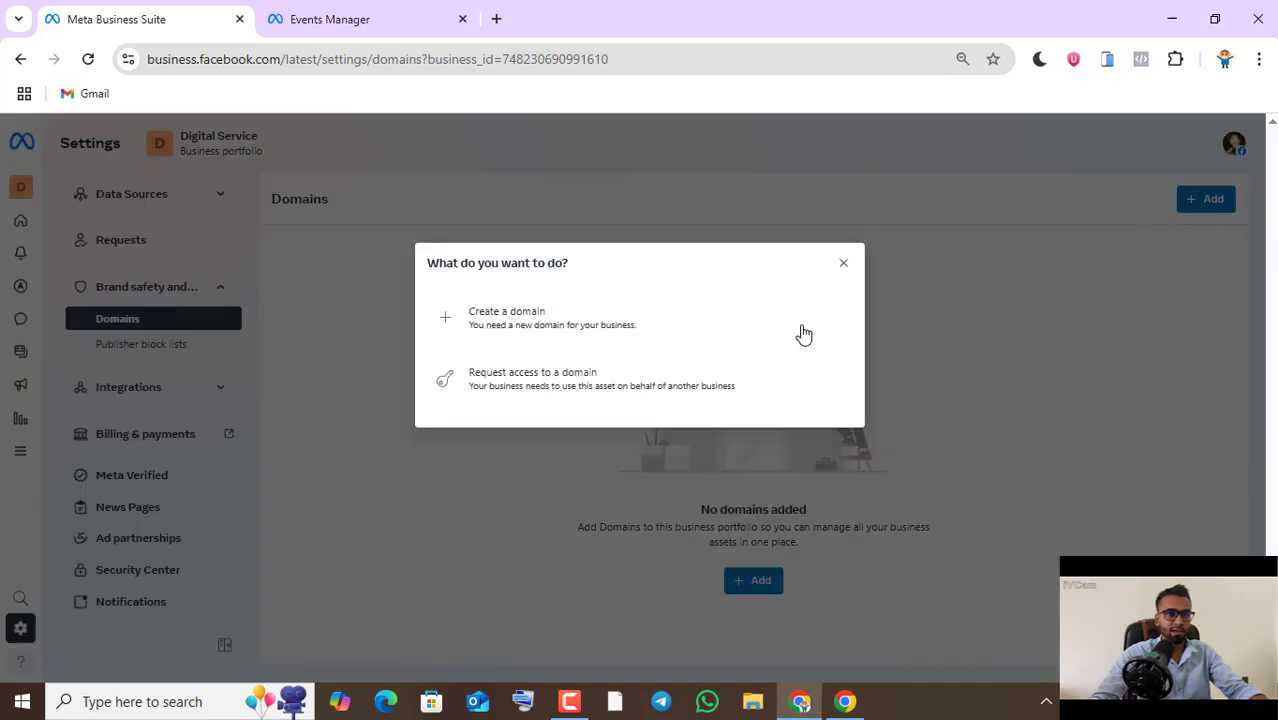
pyautogui.click(551, 331)
pyautogui.click(513, 364)
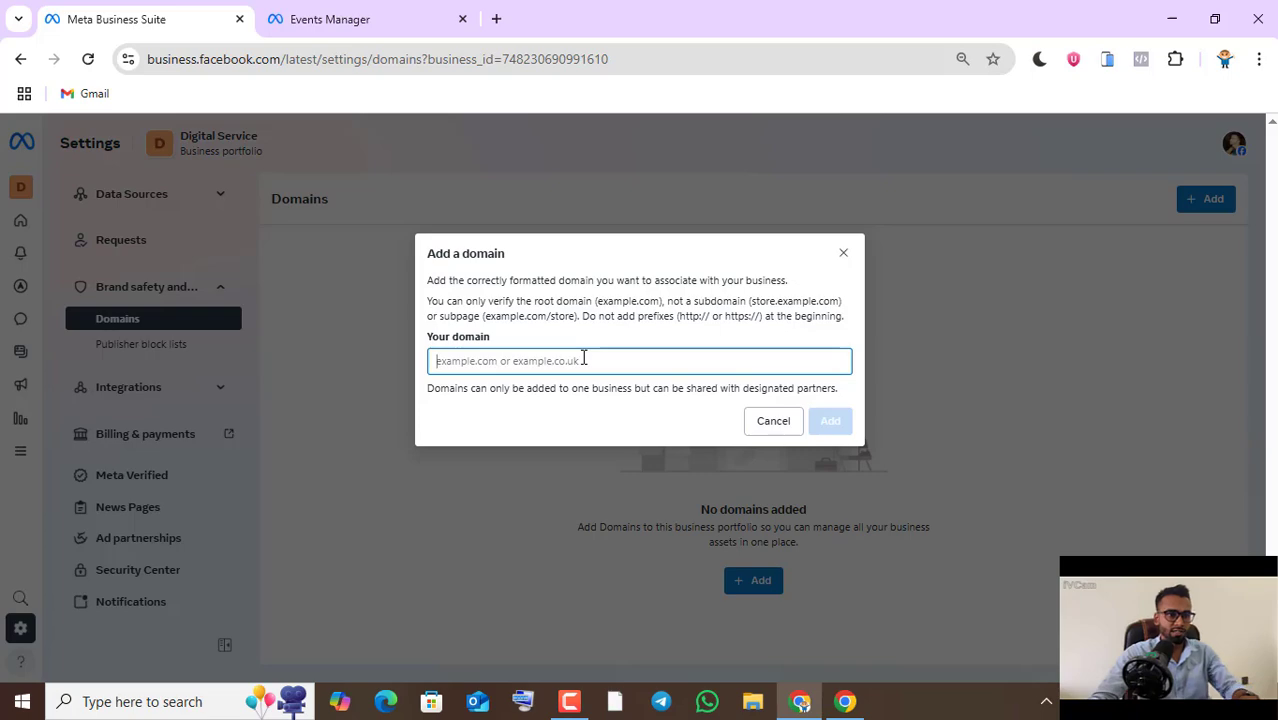
pyautogui.hotkey('alt', 'Tab')
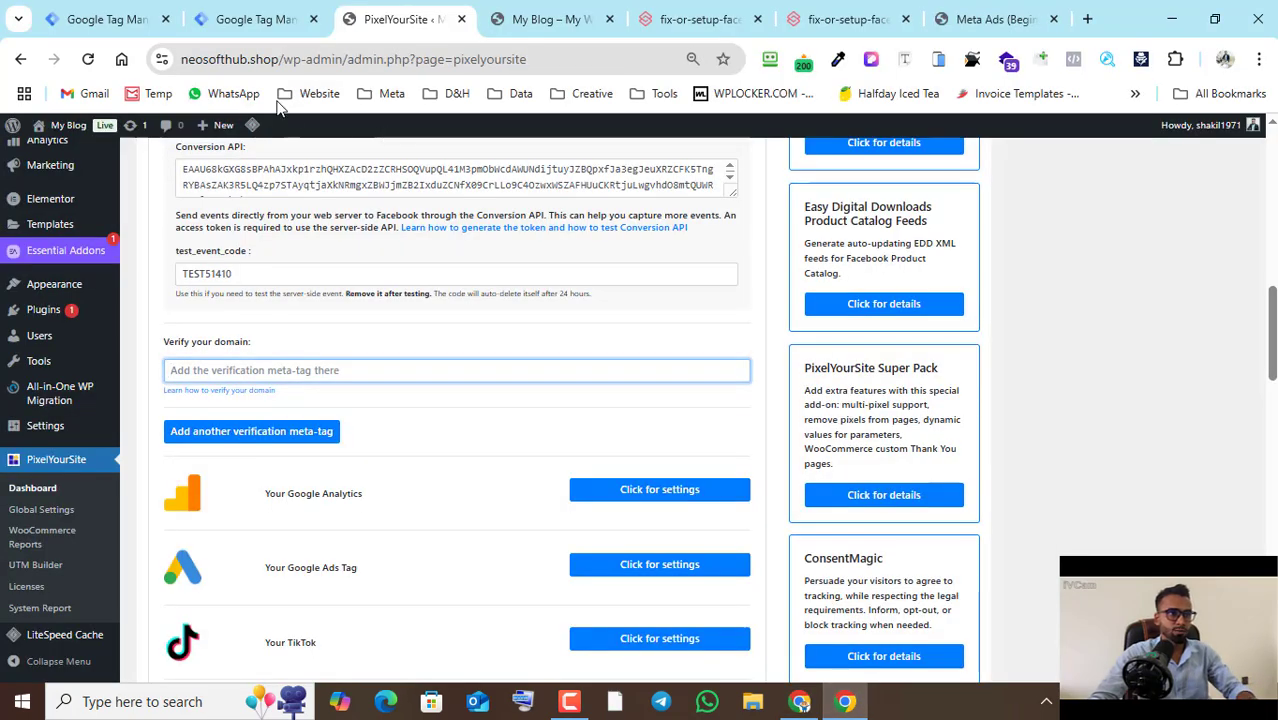
pyautogui.click(283, 59)
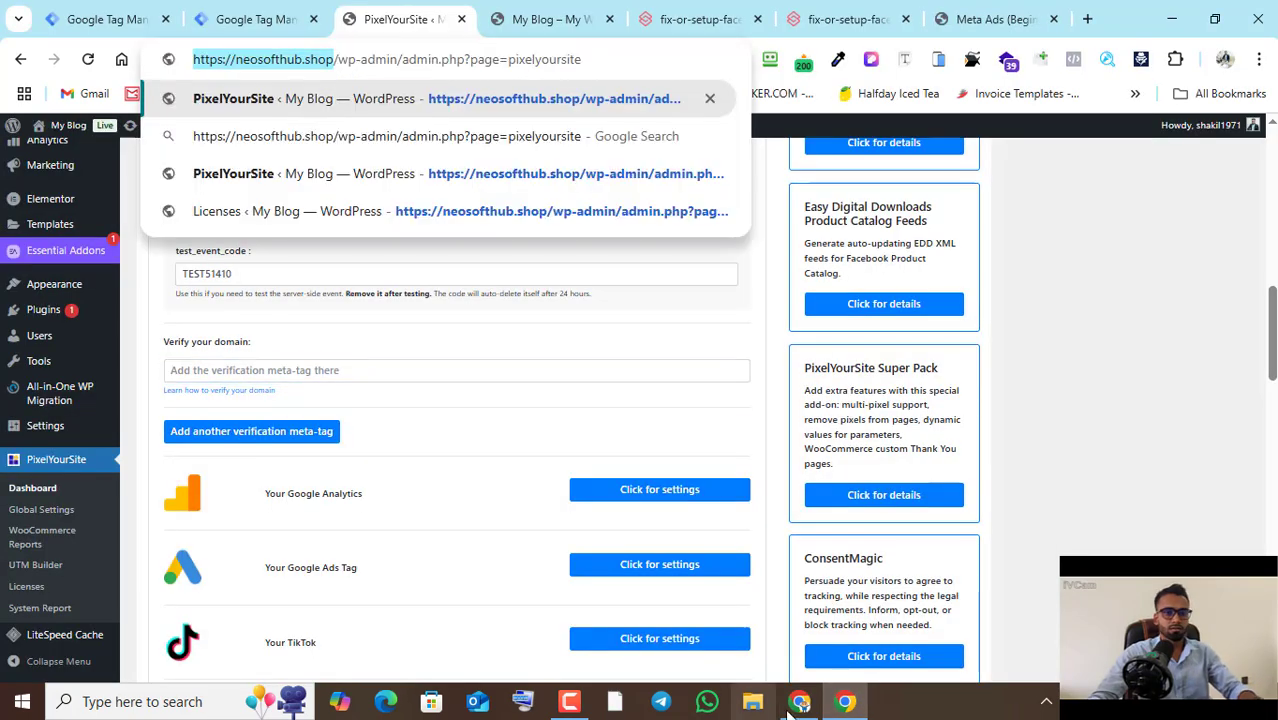
pyautogui.hotkey('alt', 'Tab')
pyautogui.hotkey('ctrl', 'v')
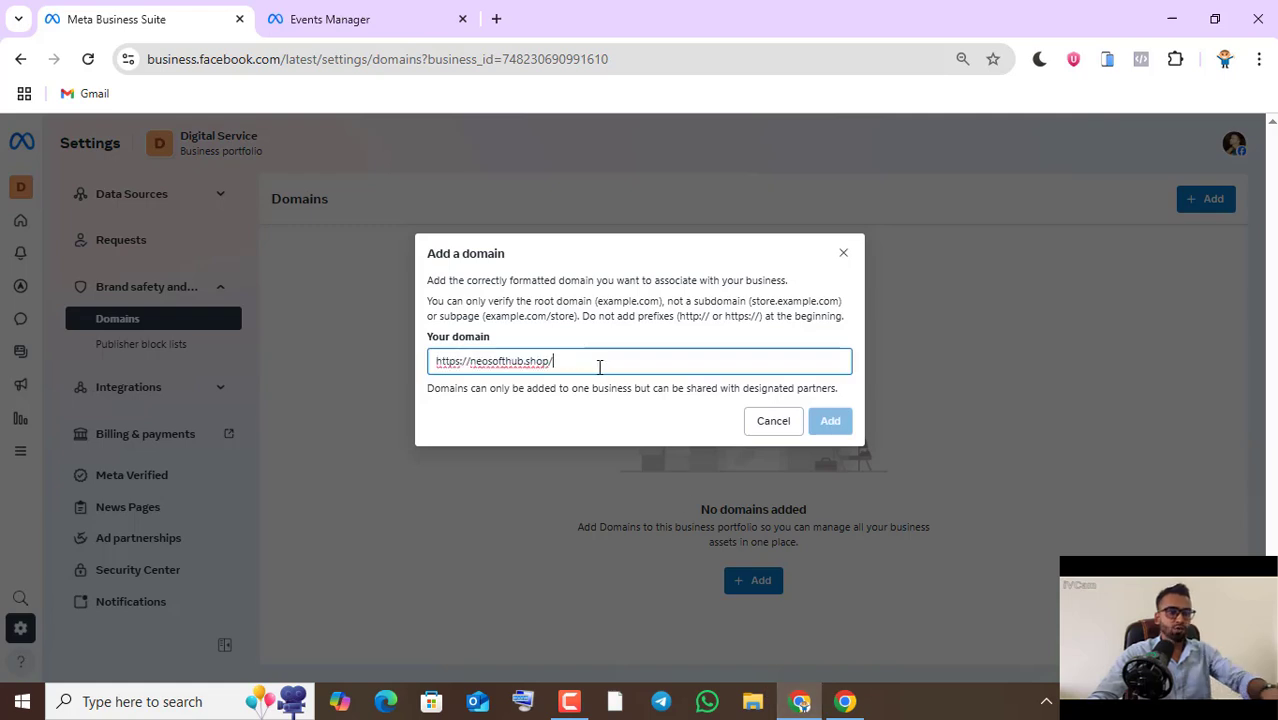
# - Trim the pasted address to neosofthub.shop, without prefix or trailing slash, and add the domain to the business portfolio
pyautogui.press('BackSpace')
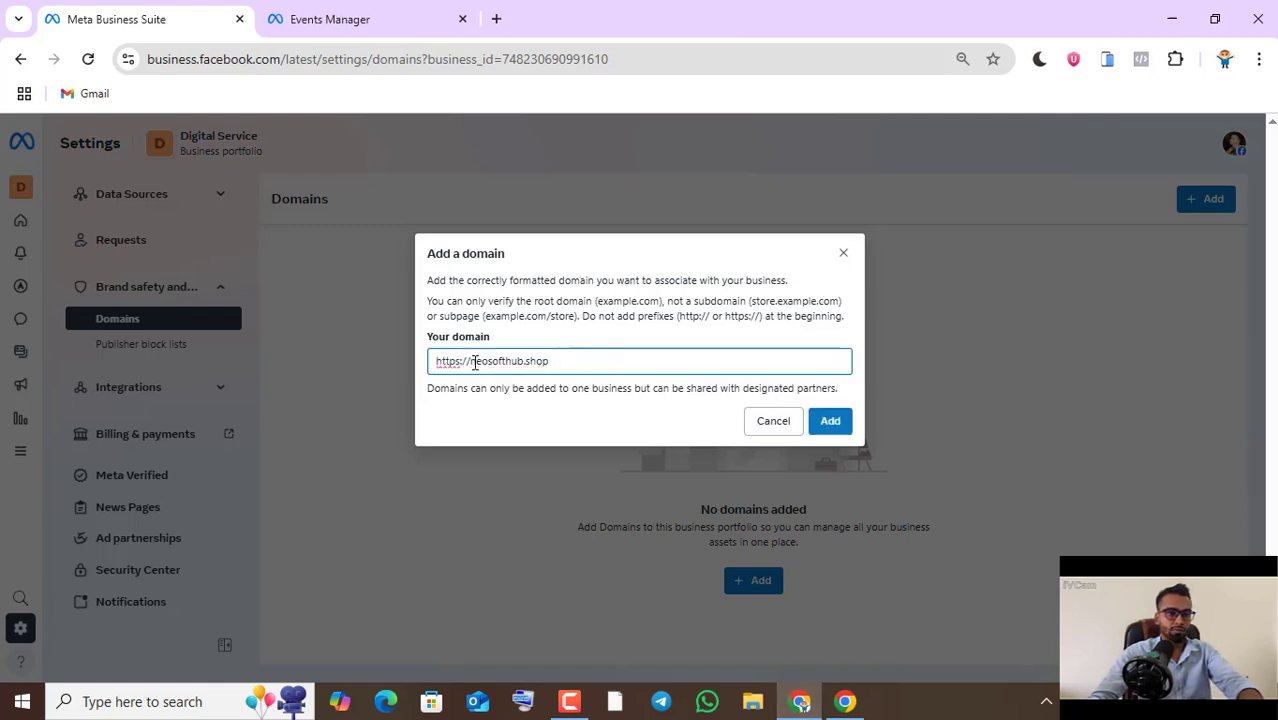
pyautogui.click(470, 362)
pyautogui.press('BackSpace')
pyautogui.press('BackSpace')
pyautogui.press('BackSpace')
pyautogui.press('BackSpace')
pyautogui.press('BackSpace')
pyautogui.press('BackSpace')
pyautogui.press('BackSpace')
pyautogui.press('BackSpace')
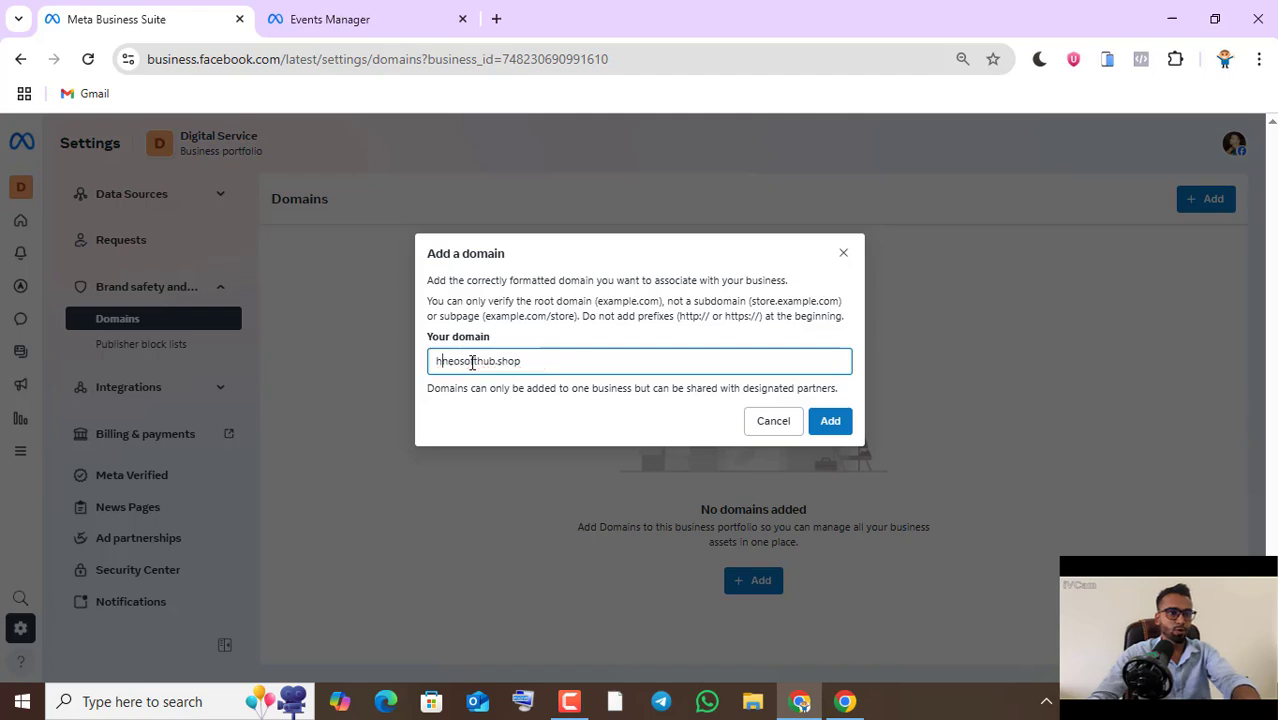
pyautogui.click(832, 422)
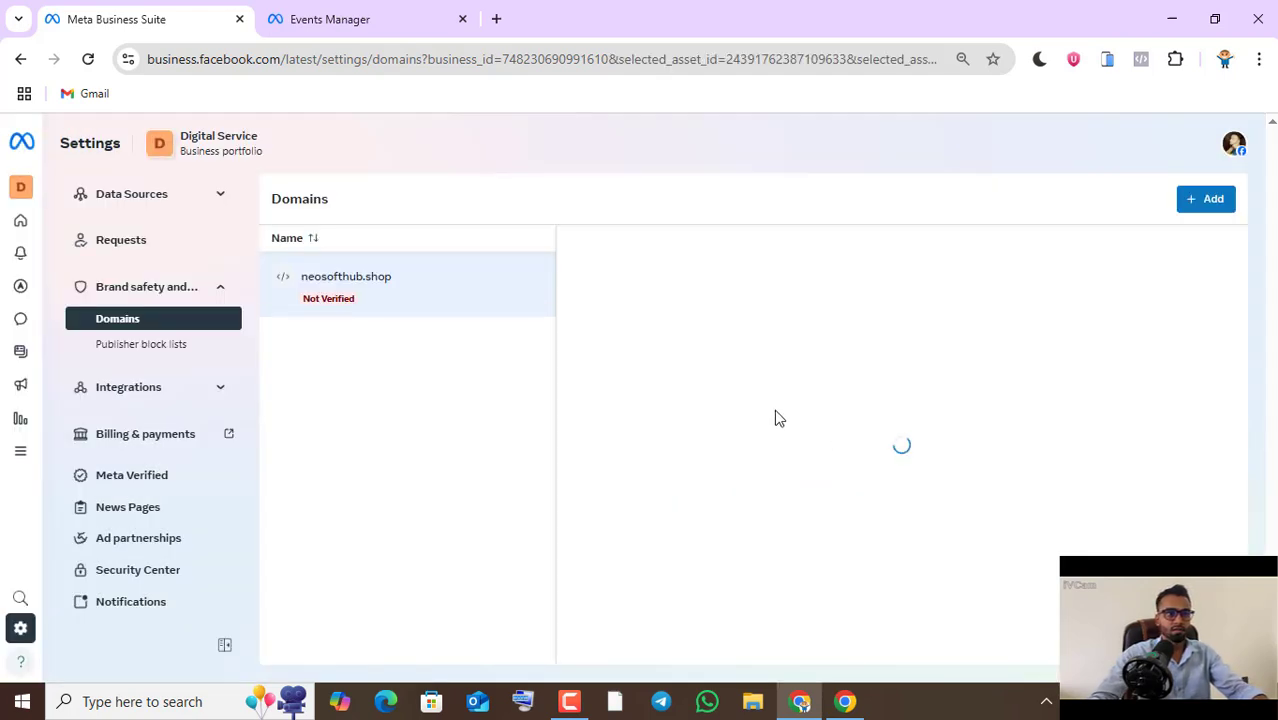
# - Copy the facebook-domain-verification meta-tag from the neosofthub.shop domain's Add a meta-tag instructions
pyautogui.scroll(-1, 776, 428)
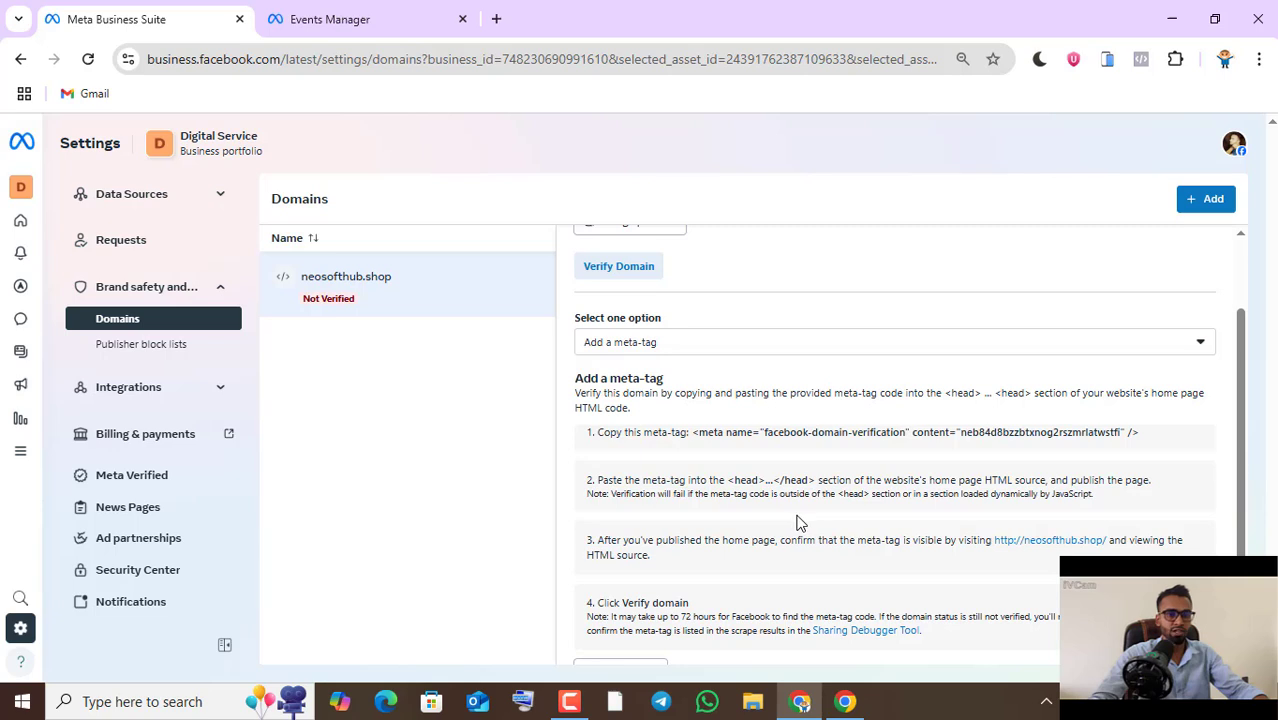
pyautogui.scroll(-1, 798, 523)
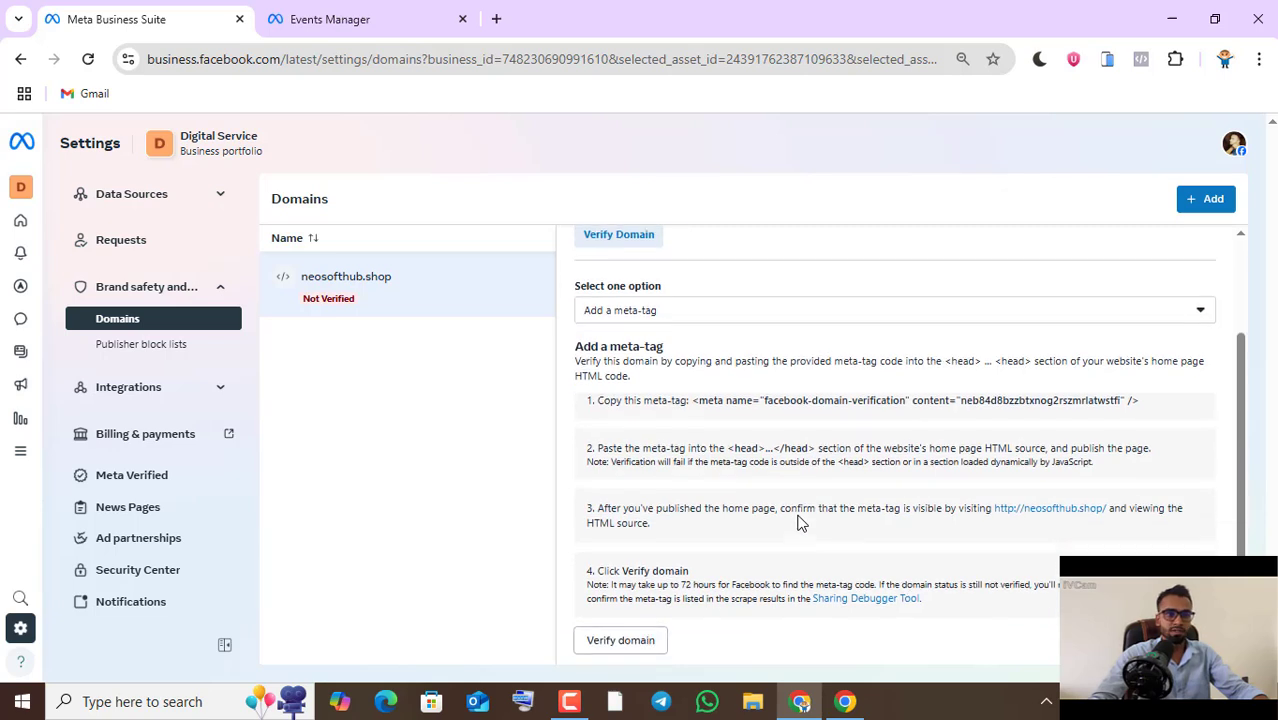
pyautogui.scroll(2, 798, 523)
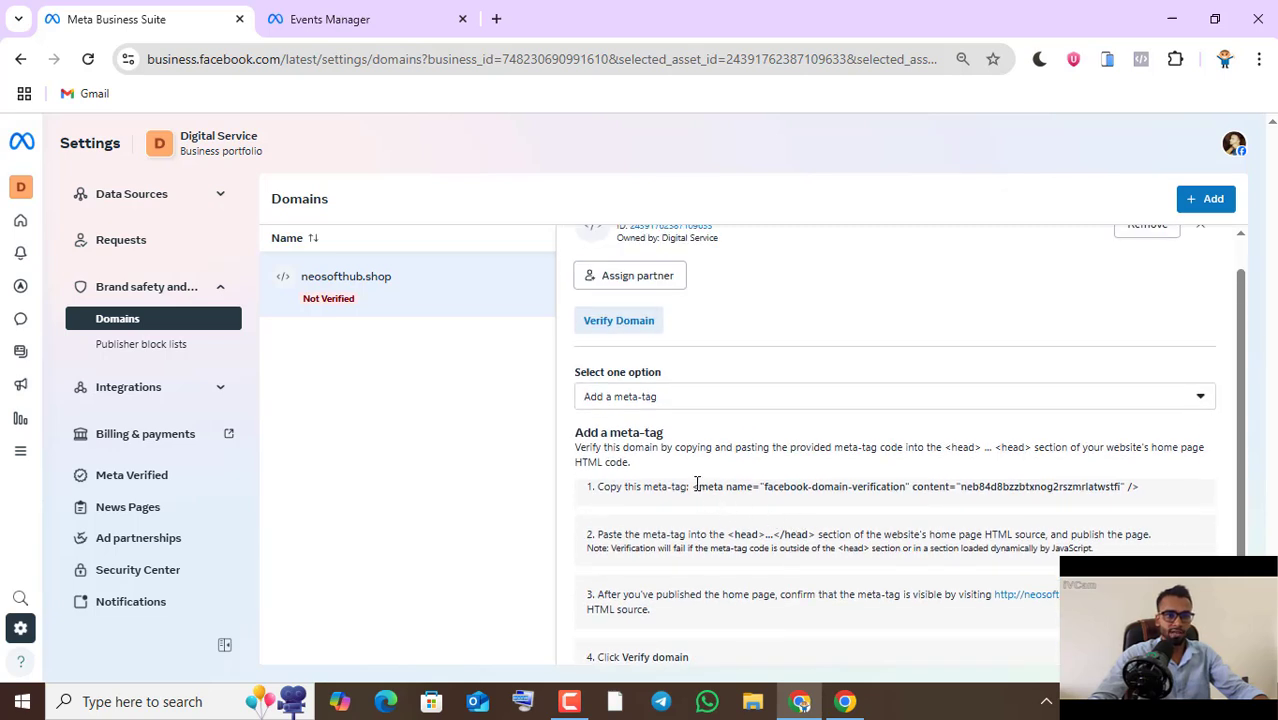
pyautogui.moveTo(693, 486); pyautogui.dragTo(1140, 502)
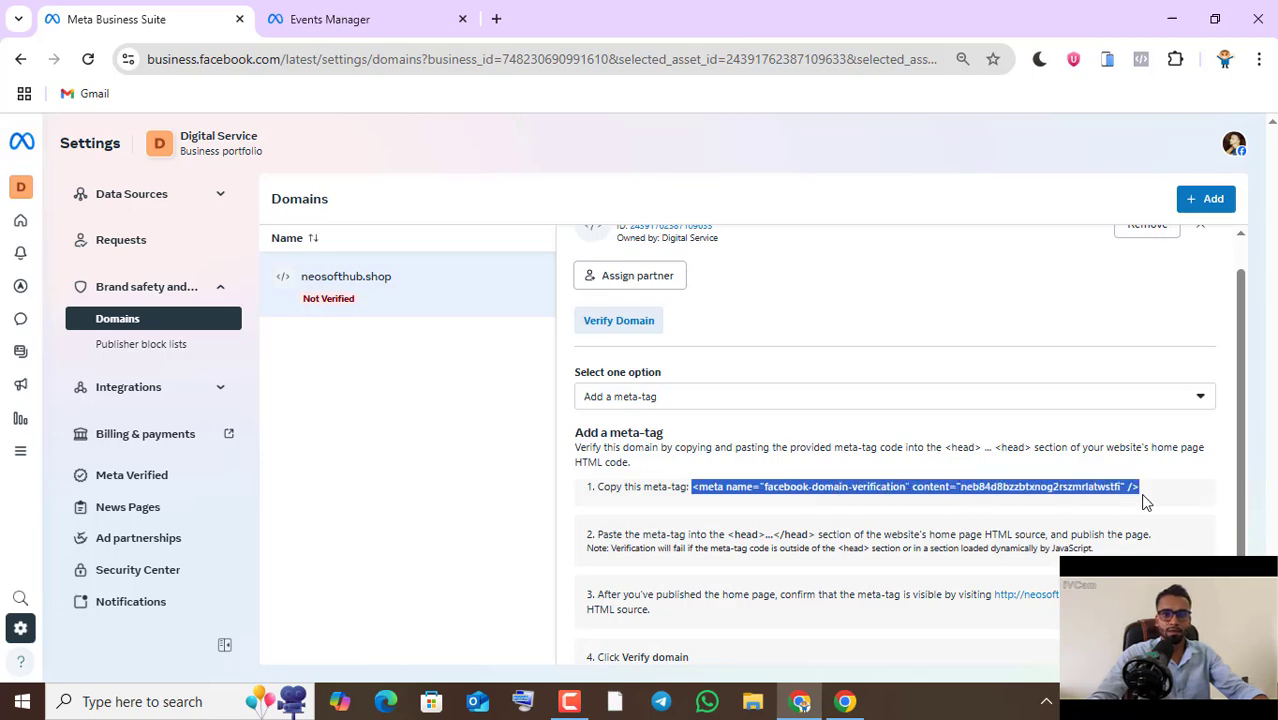
# - Paste the verification meta-tag into PixelYourSite's Verify your domain field in the WordPress window and save the settings
pyautogui.click(866, 708)
pyautogui.scroll(-1, 470, 471)
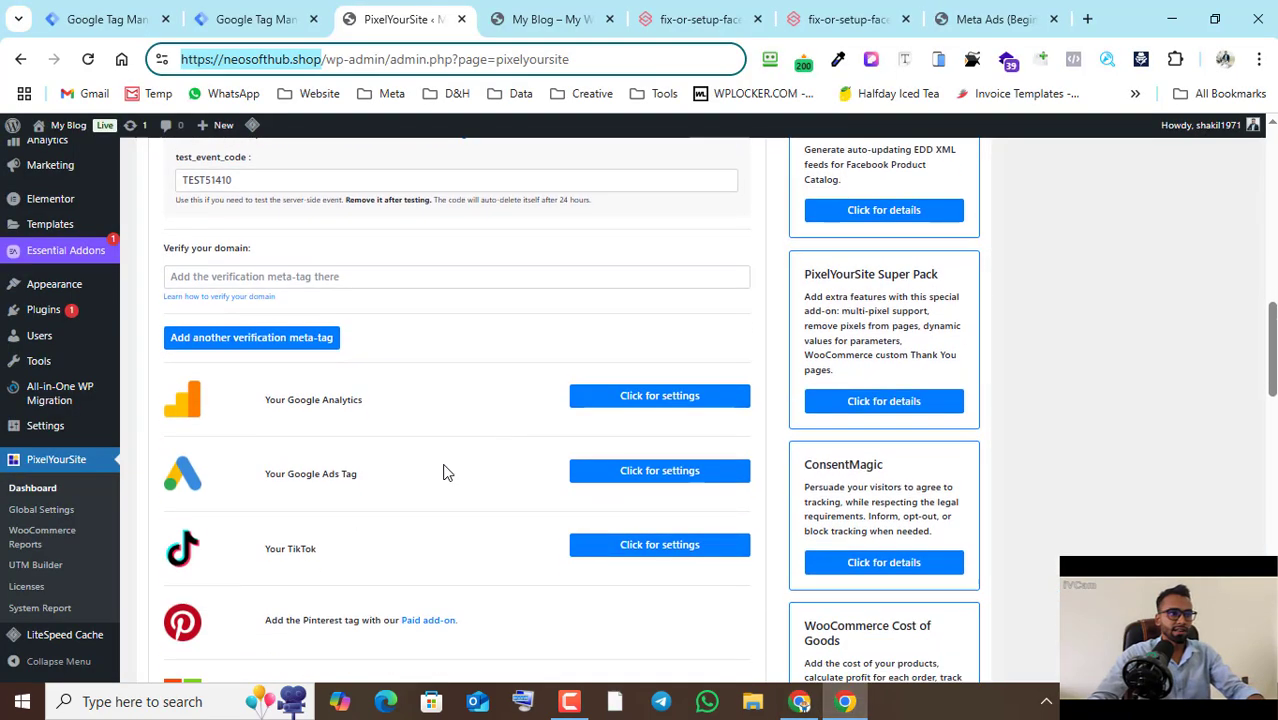
pyautogui.click(341, 279)
pyautogui.hotkey('ctrl', 'v')
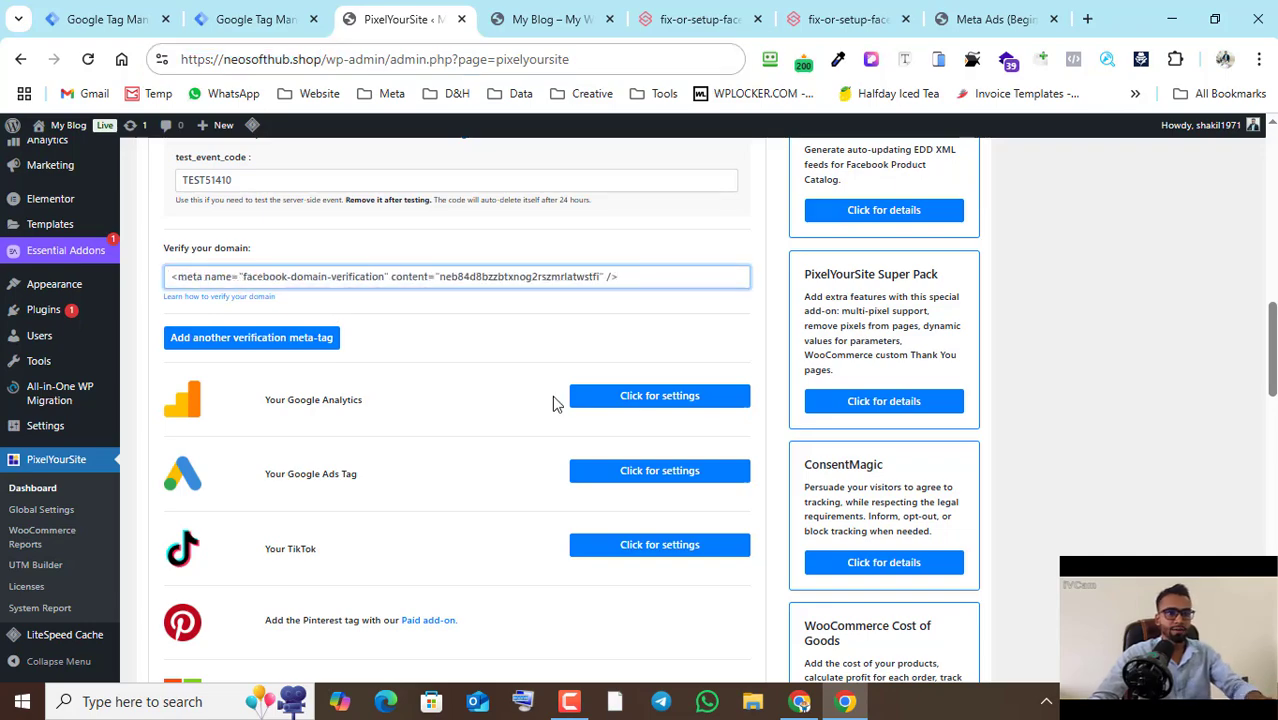
pyautogui.scroll(-4, 552, 397)
pyautogui.scroll(-15, 527, 410)
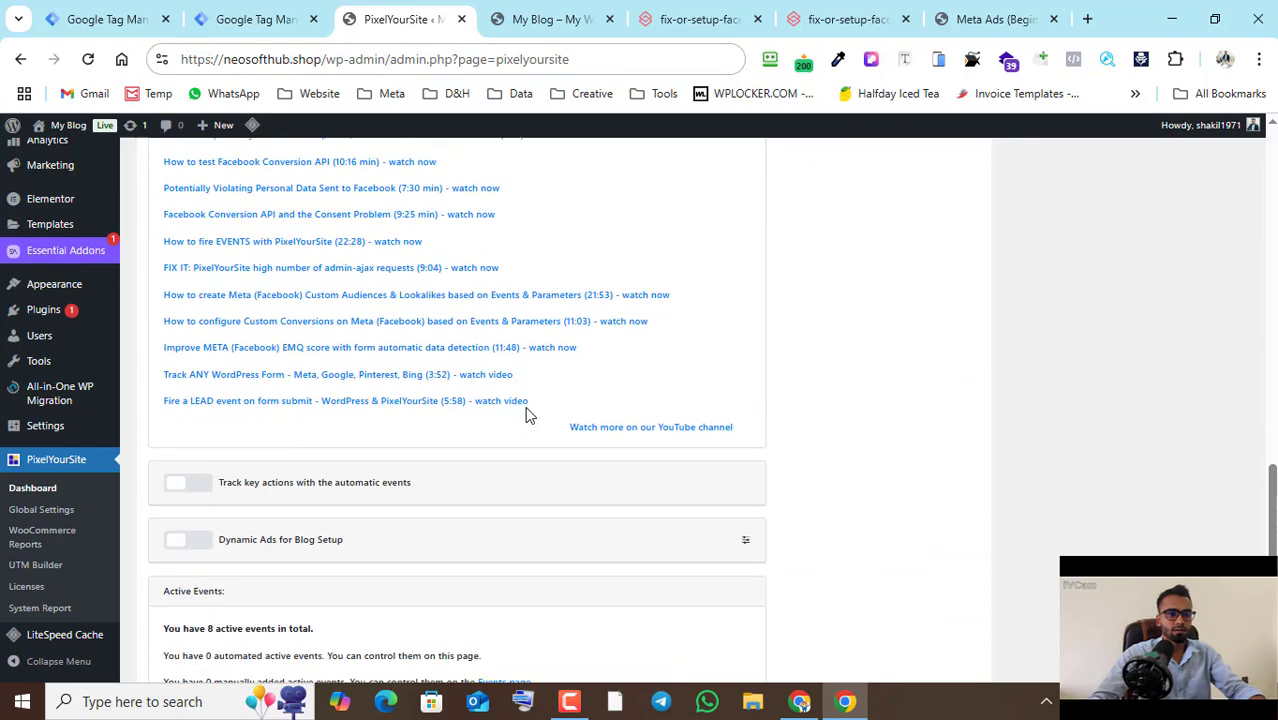
pyautogui.click(497, 630)
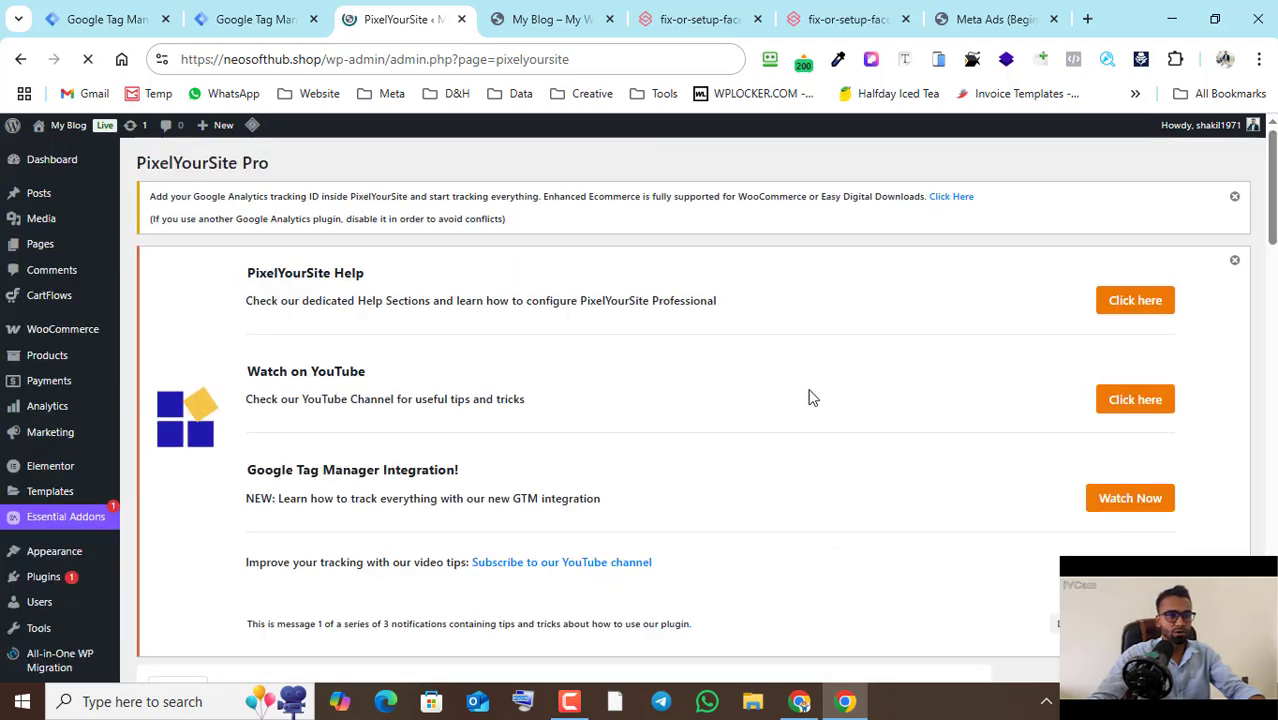
# - Return to Meta Business Suite and run the domain verification for neosofthub.shop
pyautogui.scroll(-3, 733, 398)
pyautogui.scroll(-2, 733, 398)
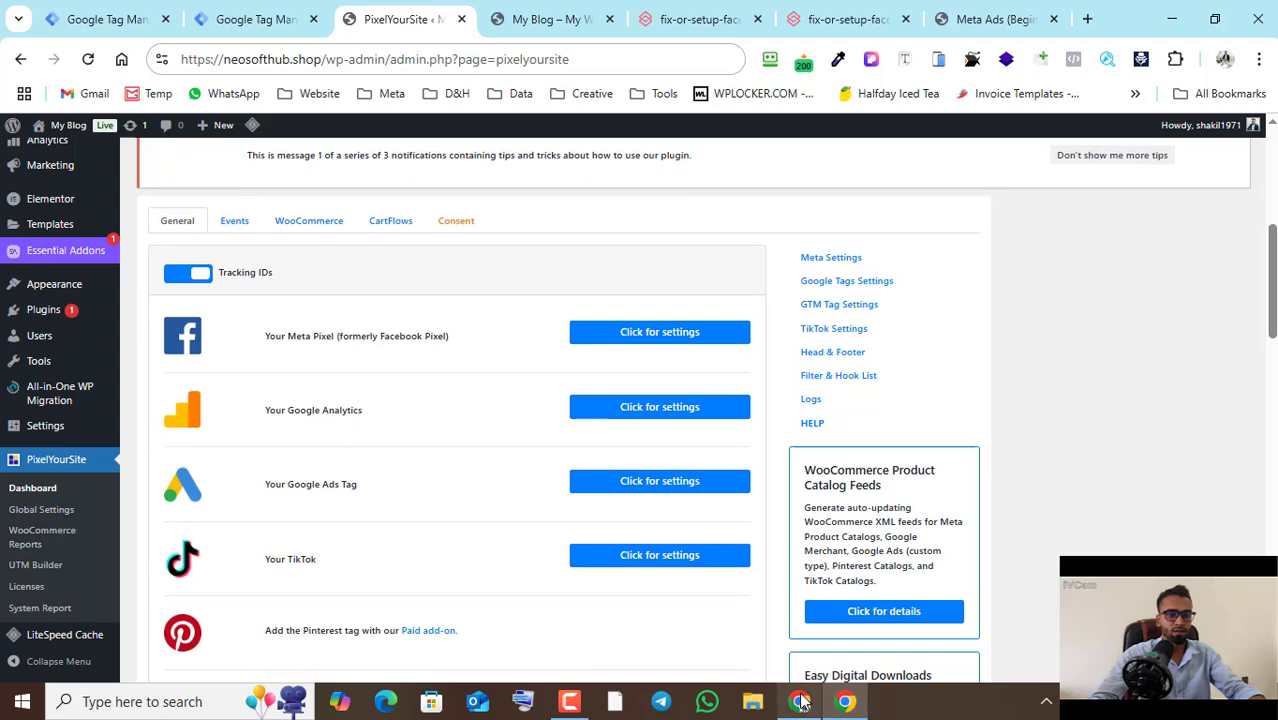
pyautogui.moveTo(812, 714)
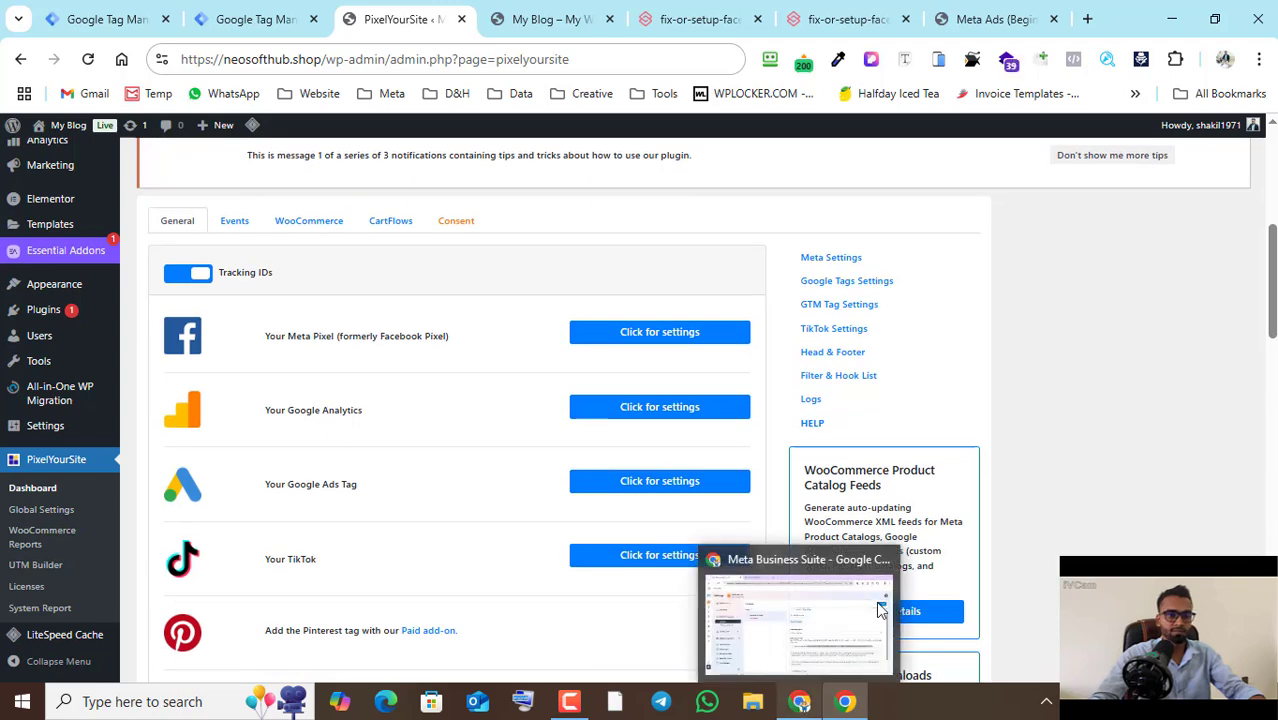
pyautogui.click(803, 703)
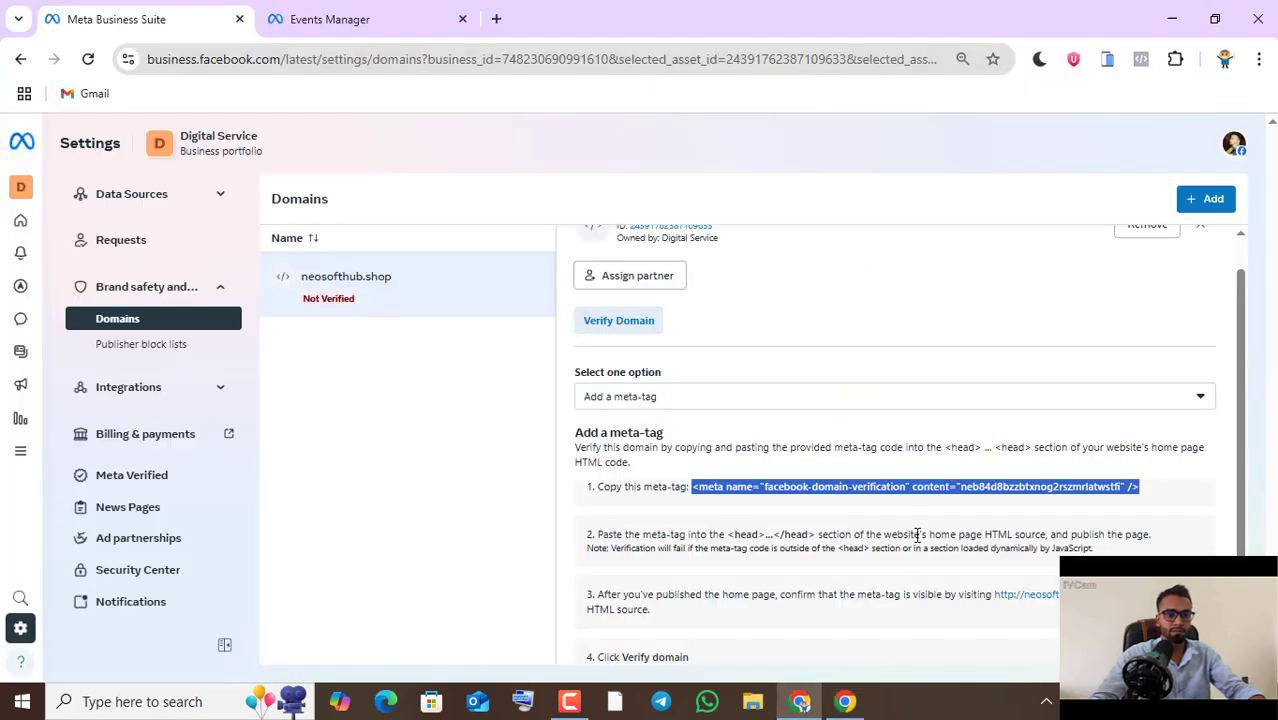
pyautogui.scroll(-1, 830, 441)
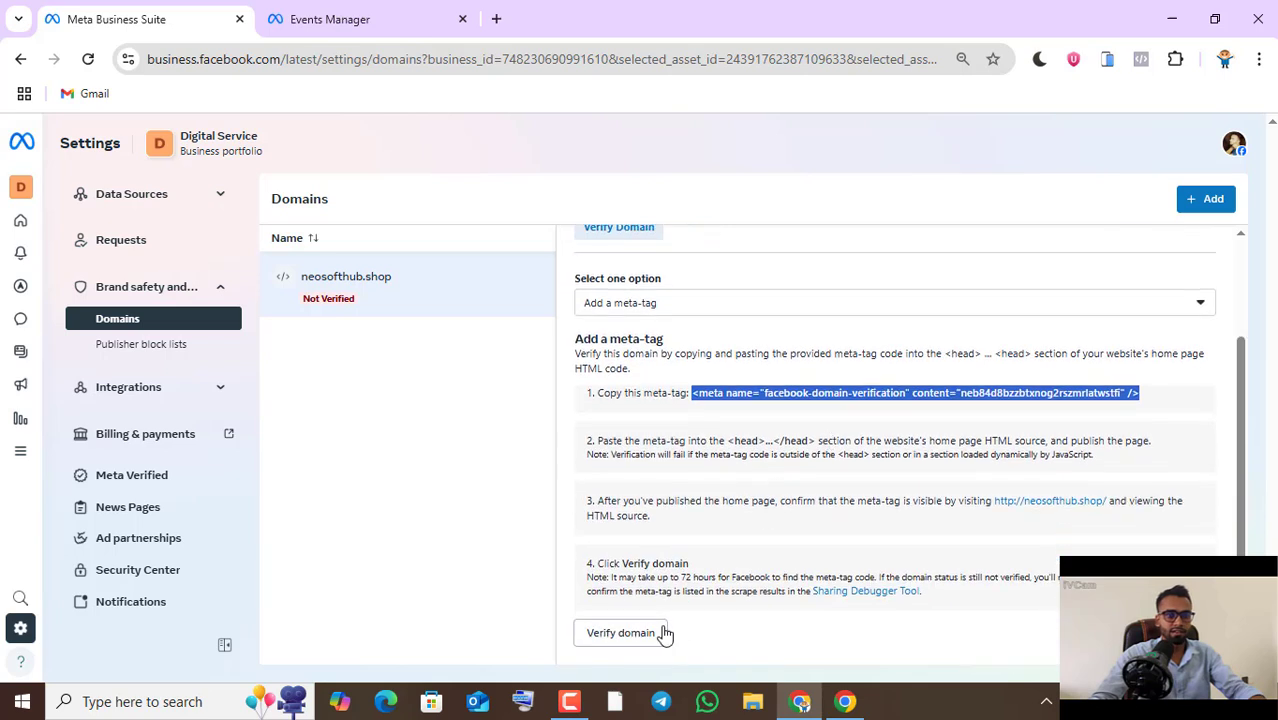
pyautogui.click(627, 640)
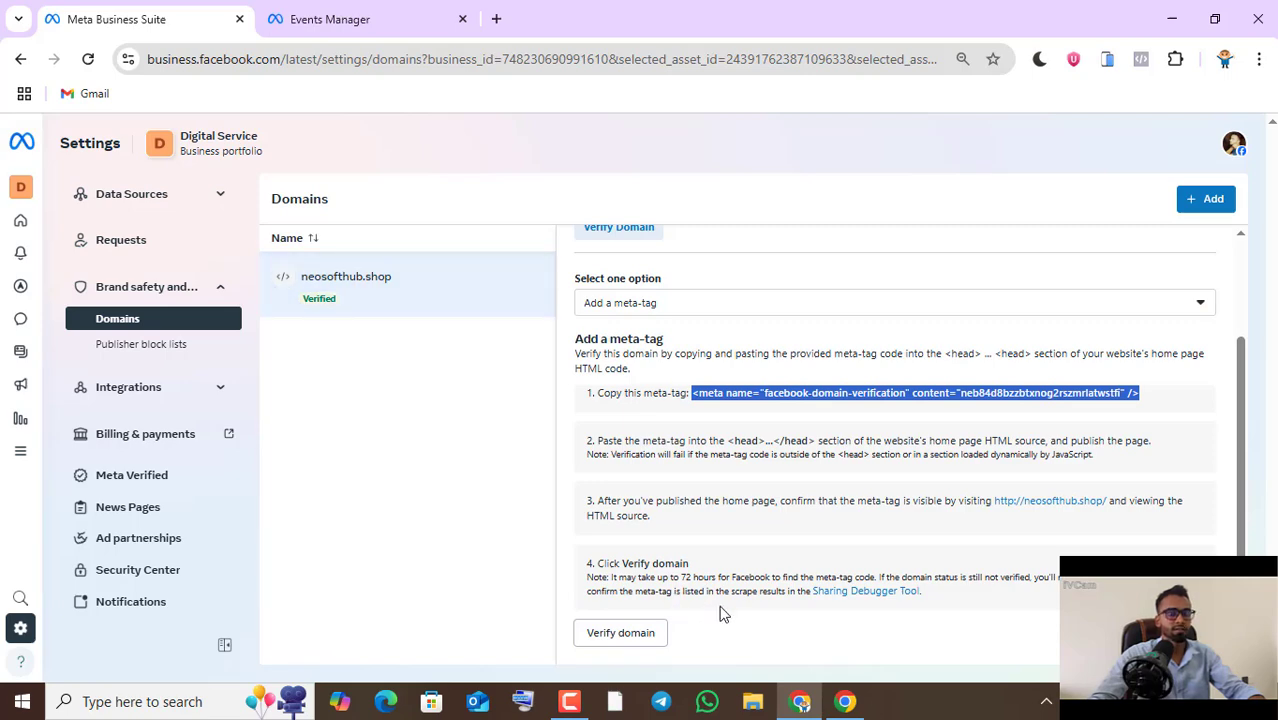
# - Copy the store's address from the neosofthub.shop storefront page in the WordPress browser window
pyautogui.click(363, 30)
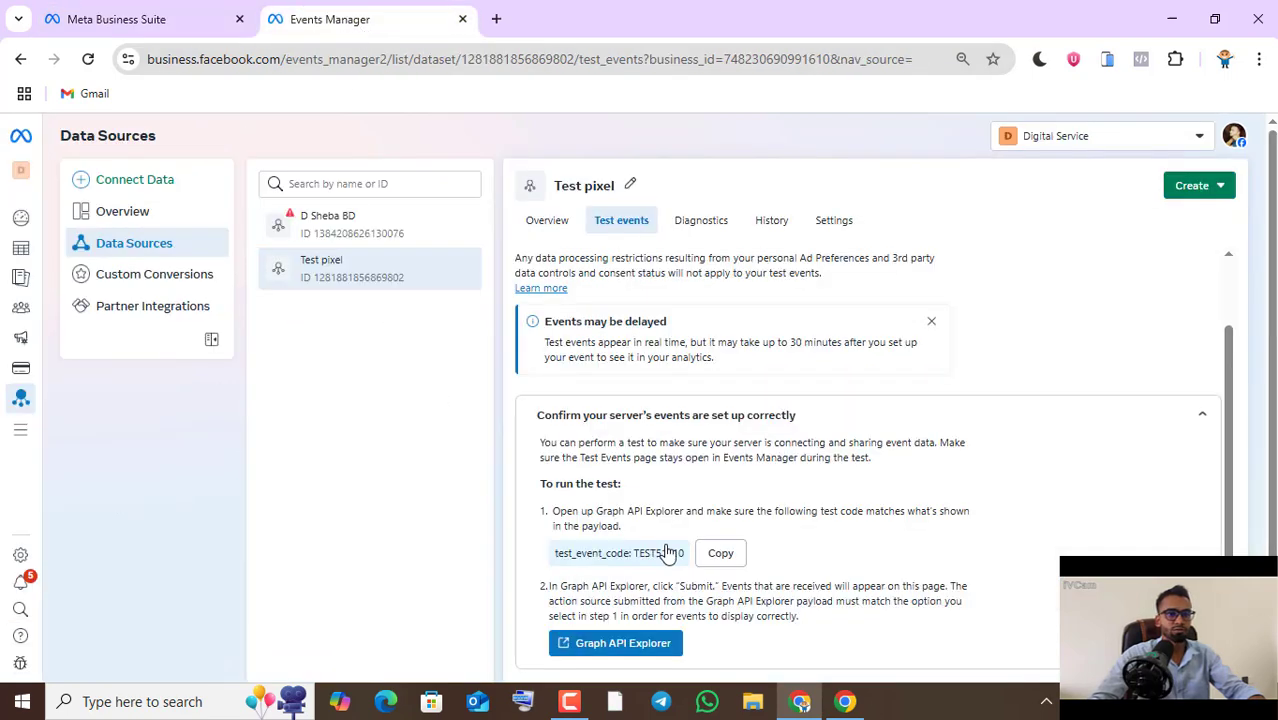
pyautogui.click(850, 706)
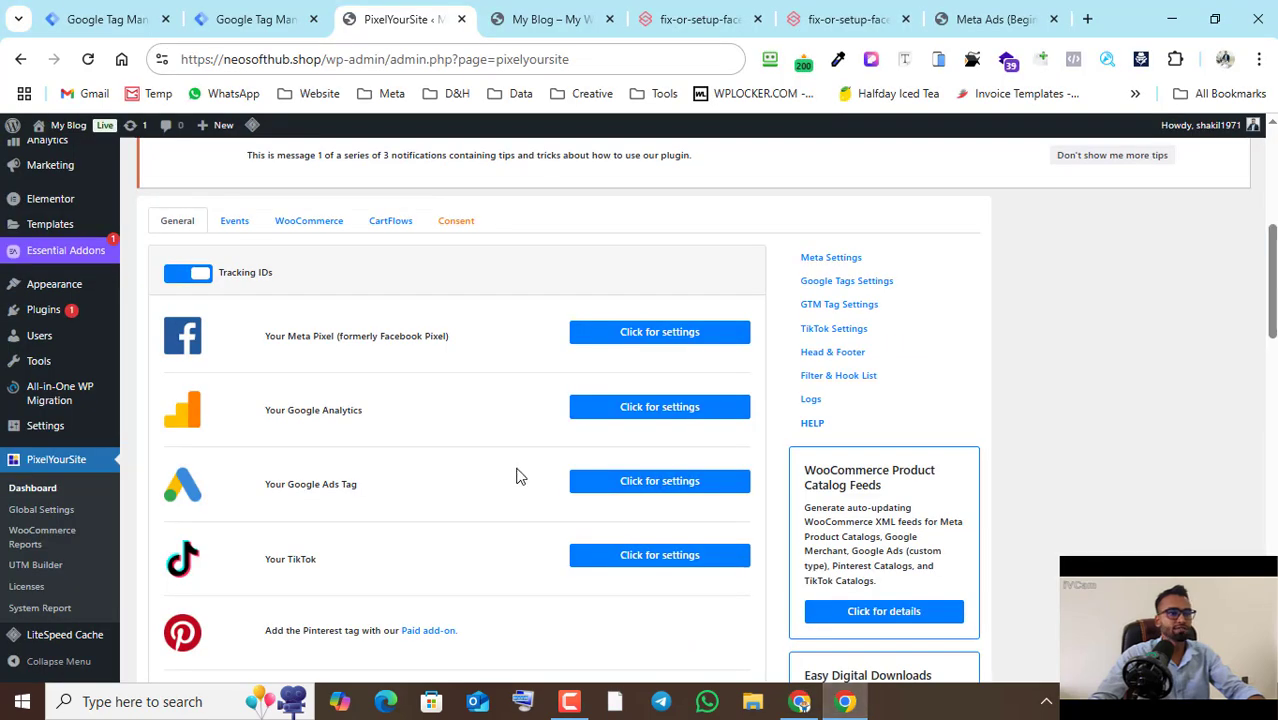
pyautogui.scroll(5, 237, 345)
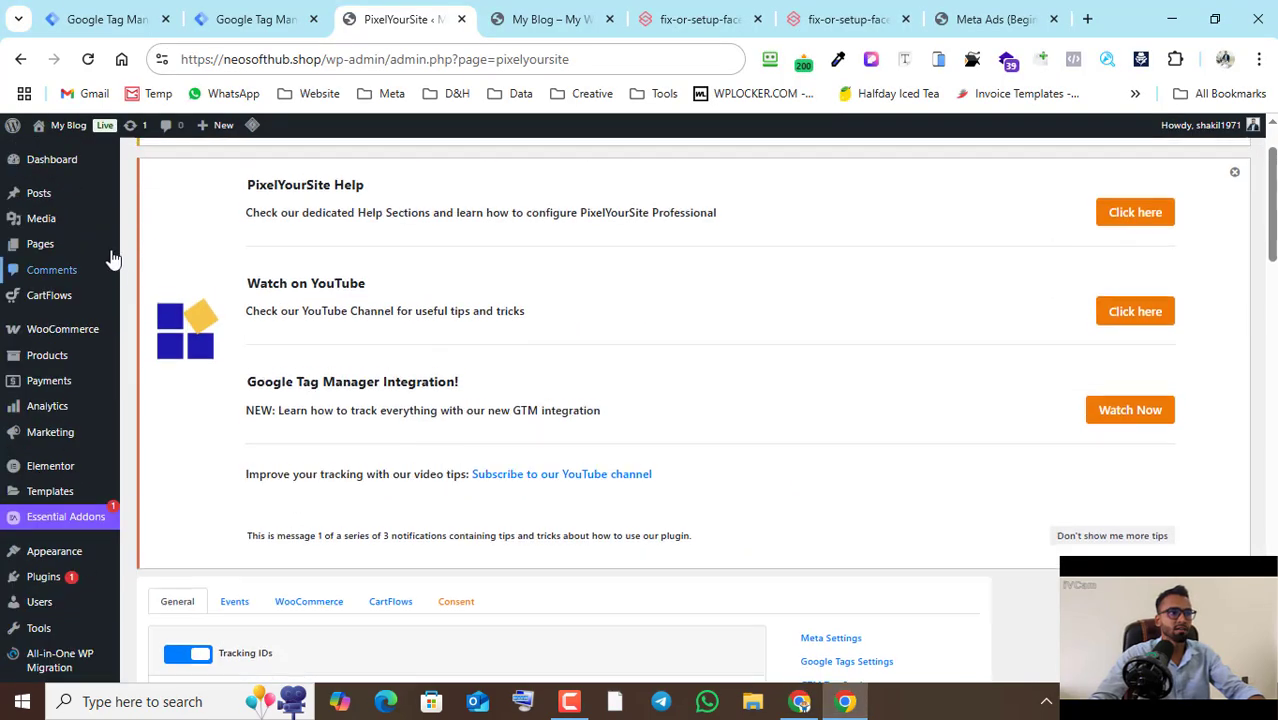
pyautogui.click(78, 163)
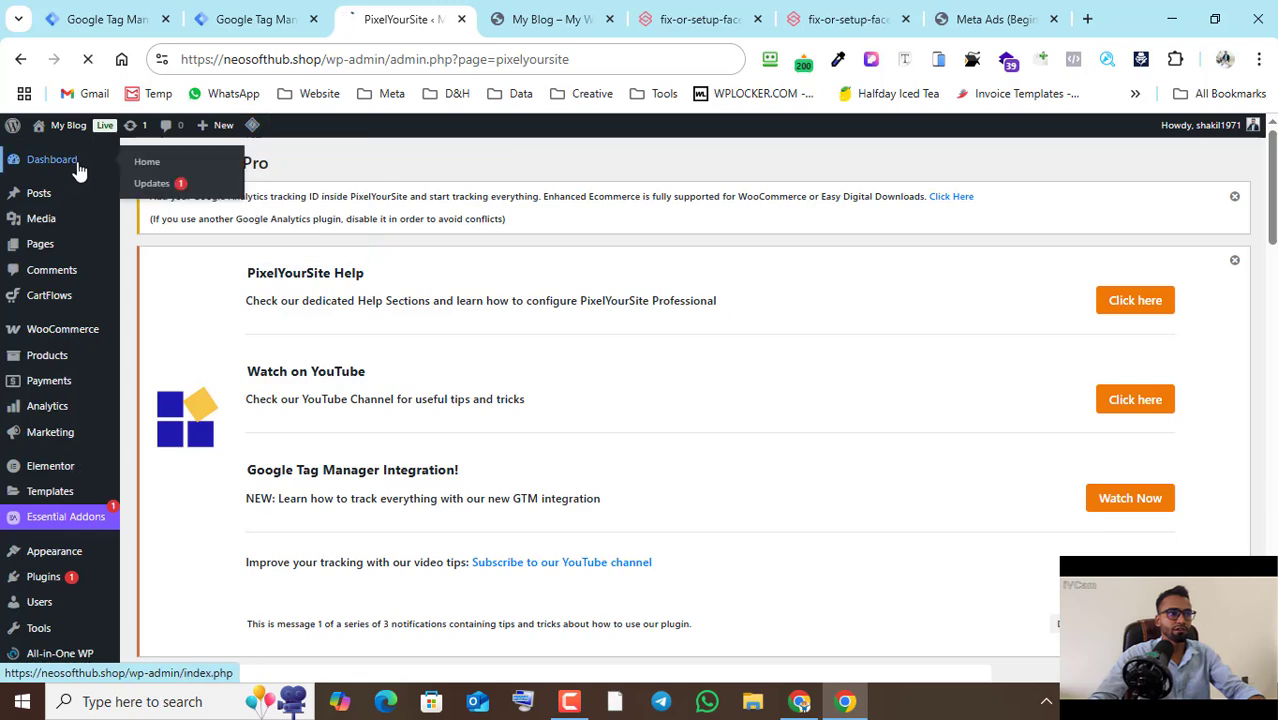
pyautogui.click(520, 18)
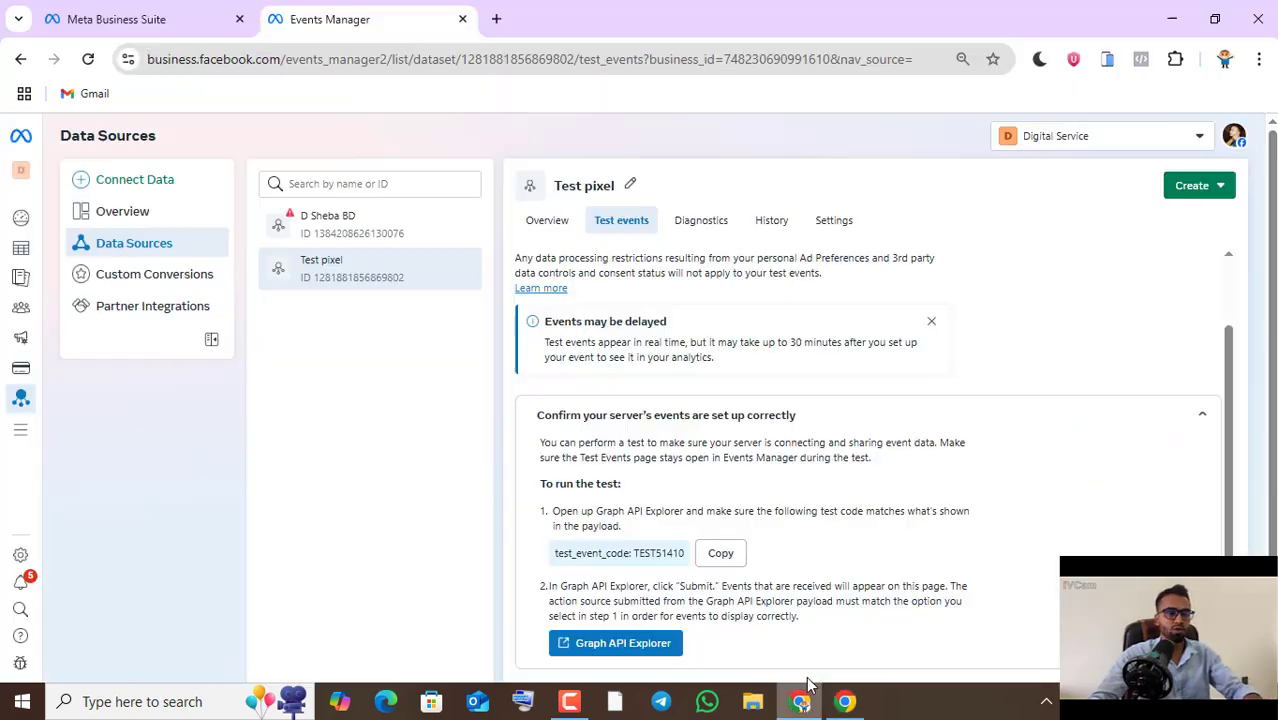
pyautogui.click(800, 701)
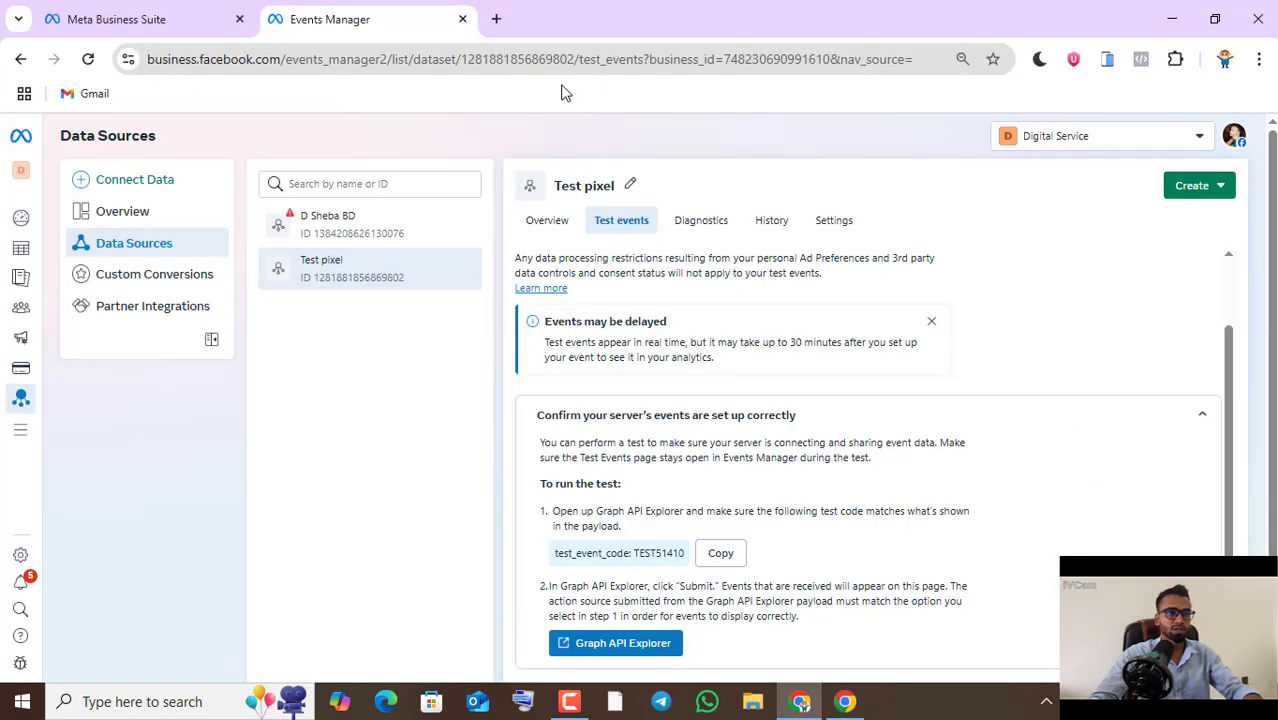
pyautogui.scroll(-2, 830, 428)
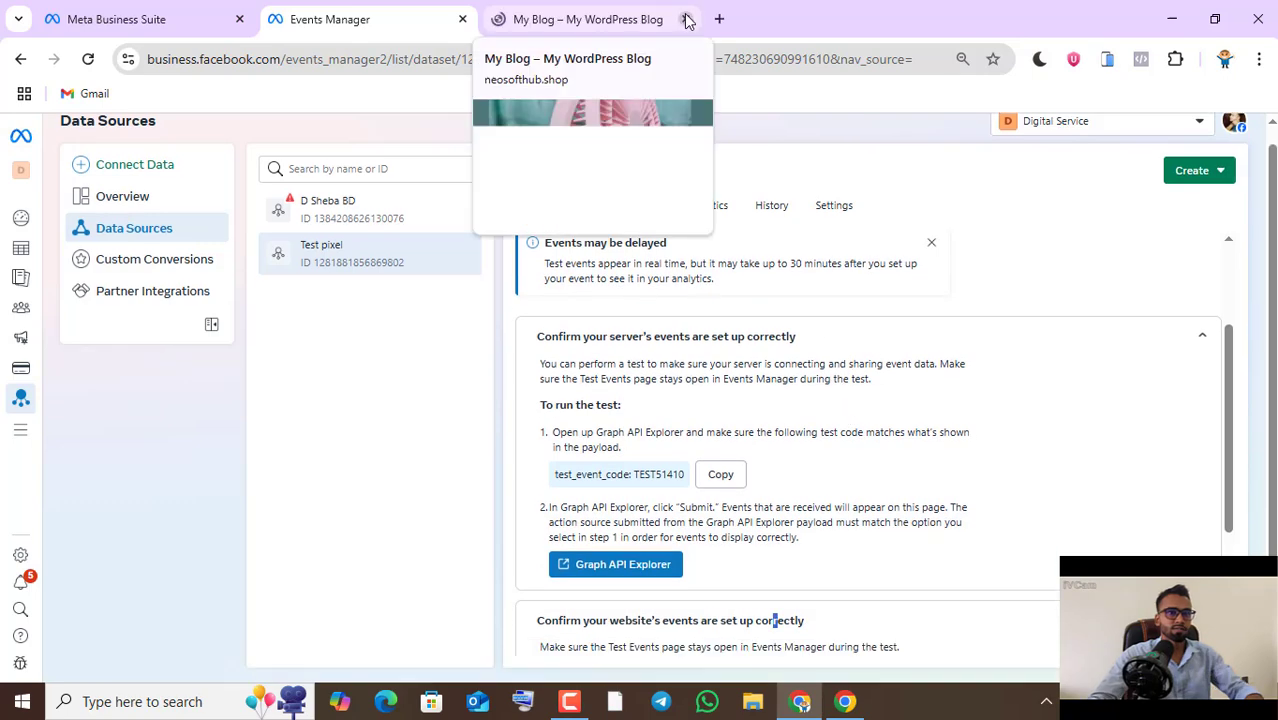
pyautogui.scroll(-2, 815, 428)
pyautogui.click(681, 566)
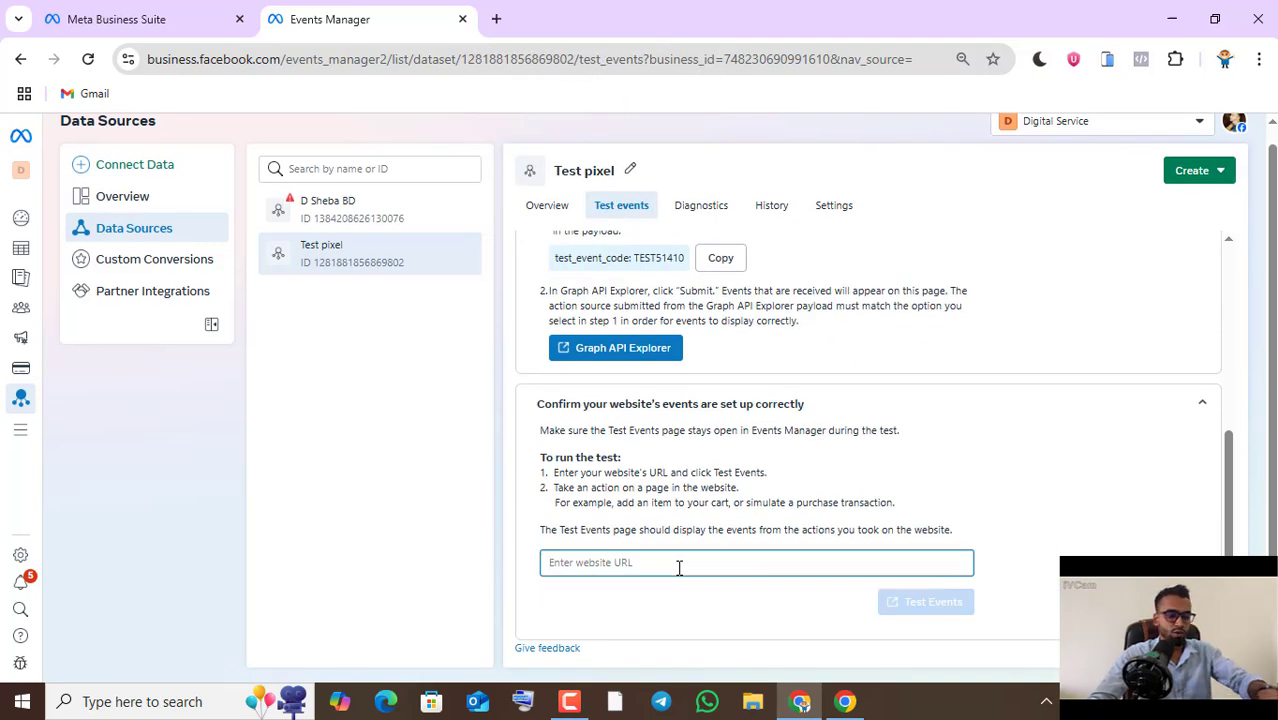
pyautogui.write('https://neosofthub.shop/')
pyautogui.click(912, 610)
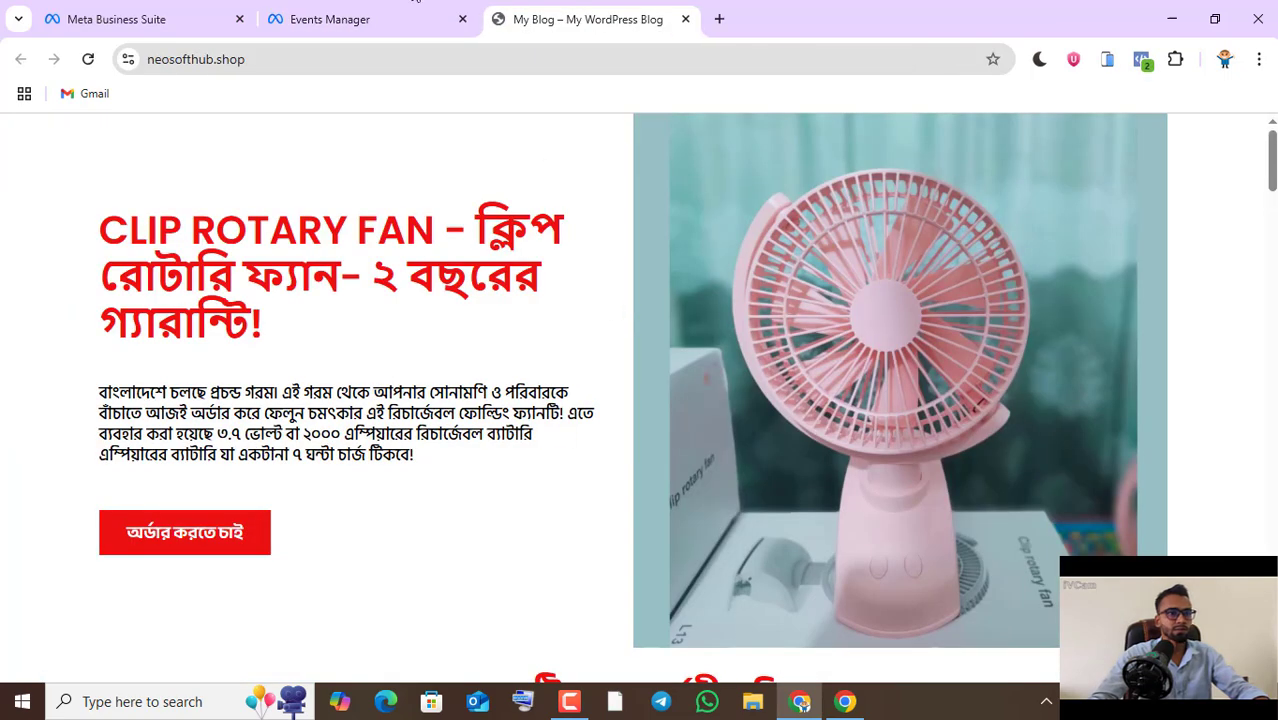
# - Browse the opened storefront page to generate activity and check the events received for Test pixel in Events Manager
pyautogui.click(340, 19)
pyautogui.click(533, 10)
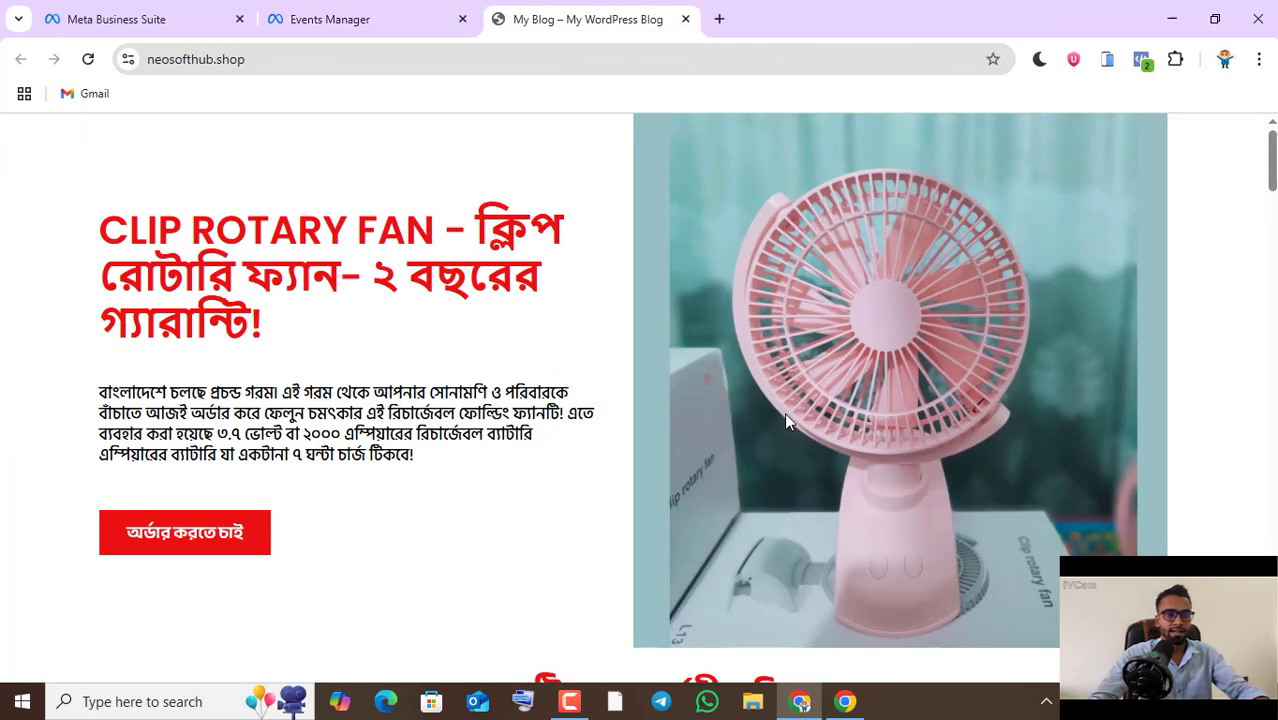
pyautogui.scroll(-5, 800, 400)
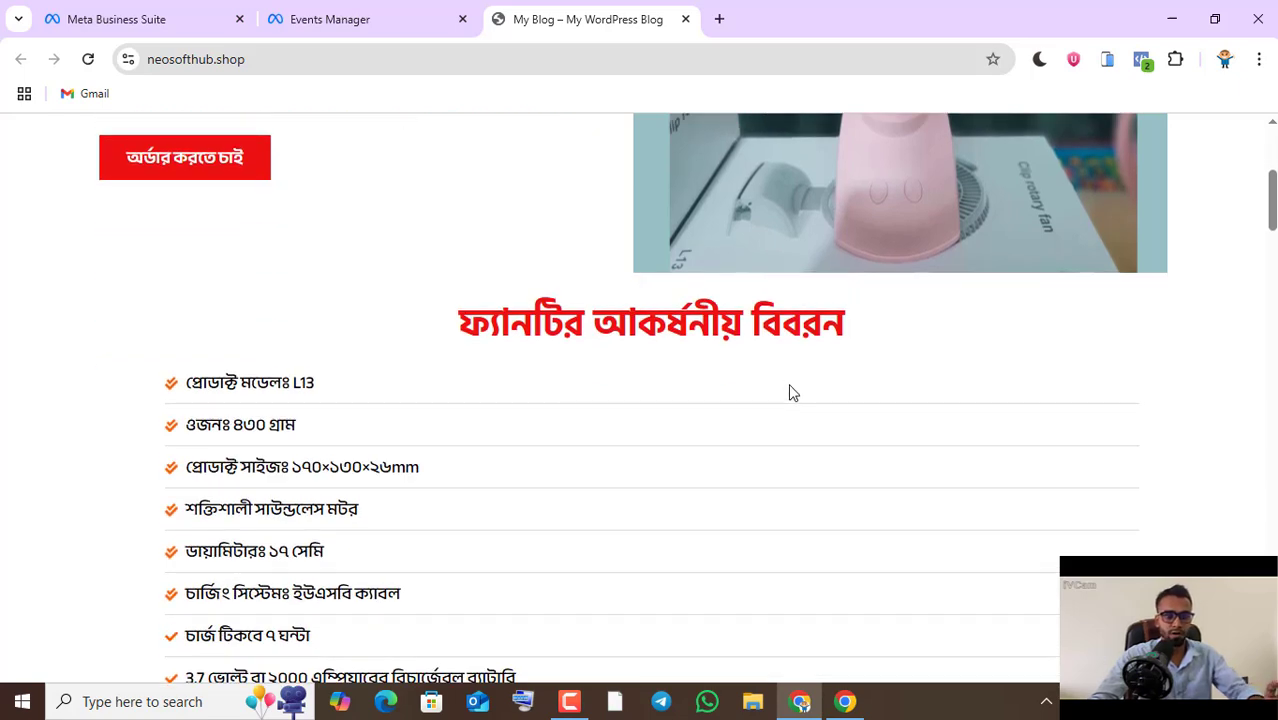
pyautogui.click(398, 22)
pyautogui.scroll(-1, 811, 463)
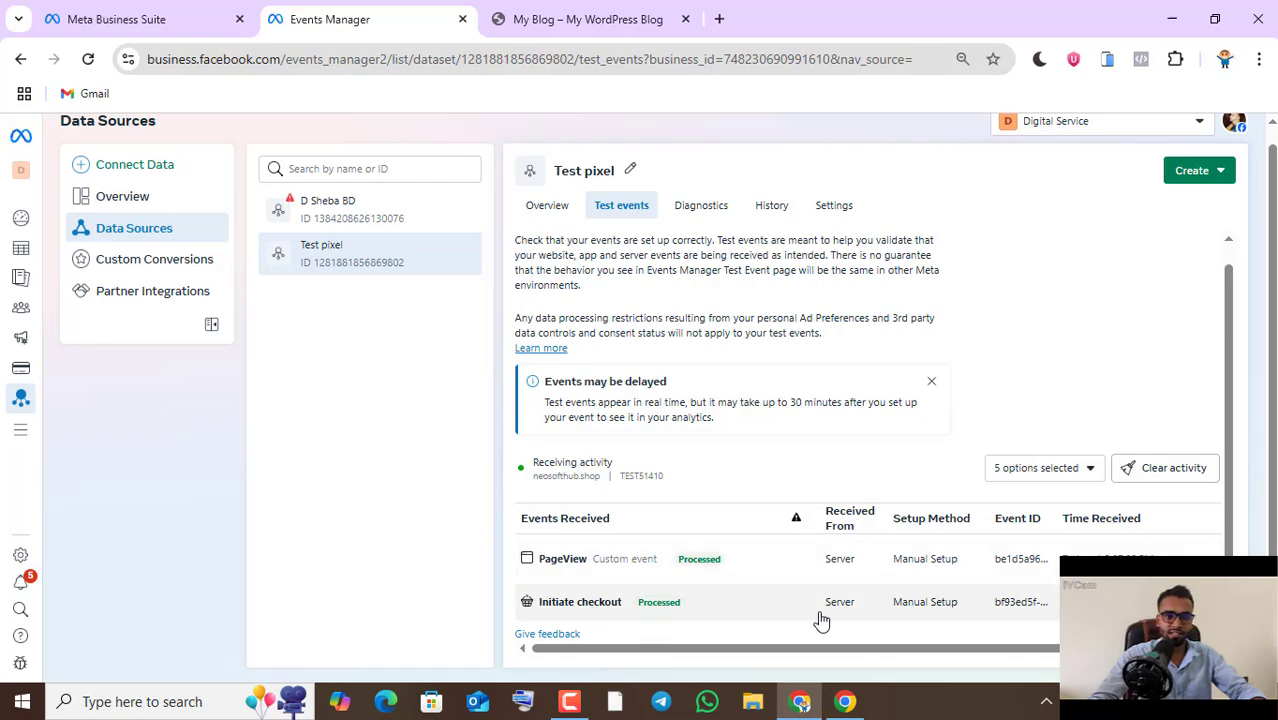
# - Fill in the storefront checkout with the customer's name, the address "test" and the phone number, and place the CLIP ROTARY FAN order
pyautogui.click(622, 10)
pyautogui.scroll(-10, 756, 434)
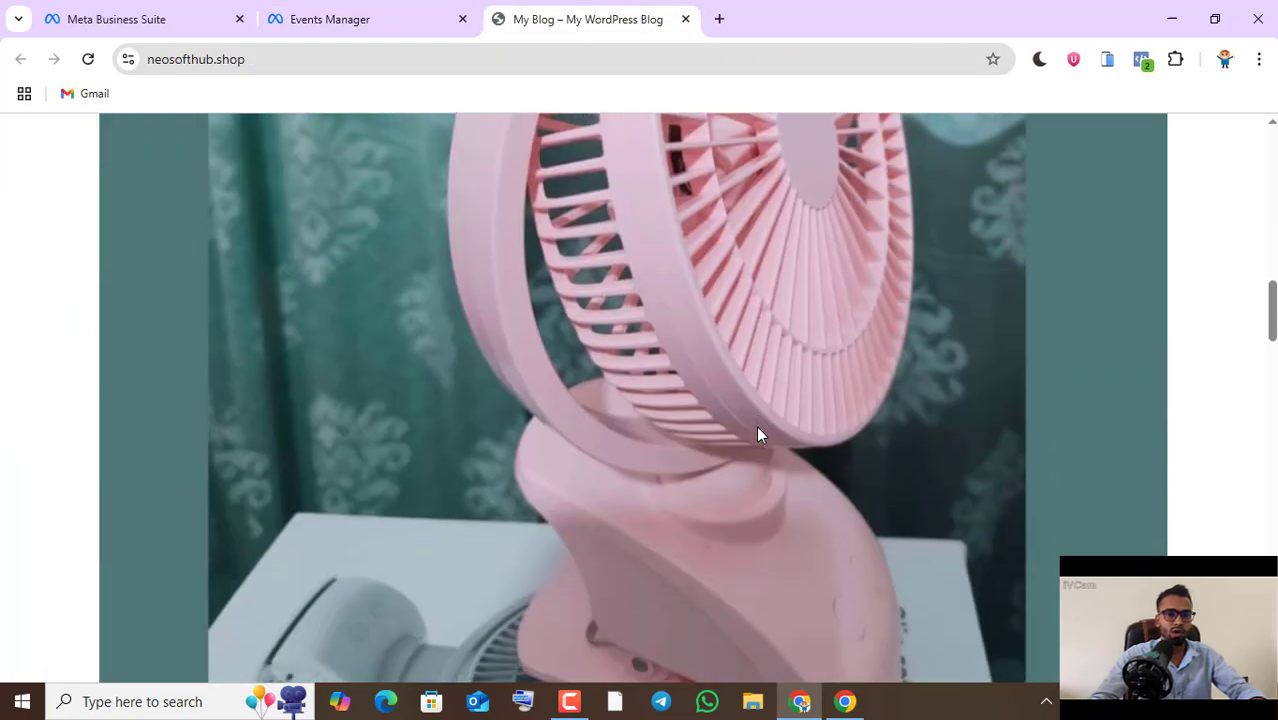
pyautogui.scroll(-20, 758, 434)
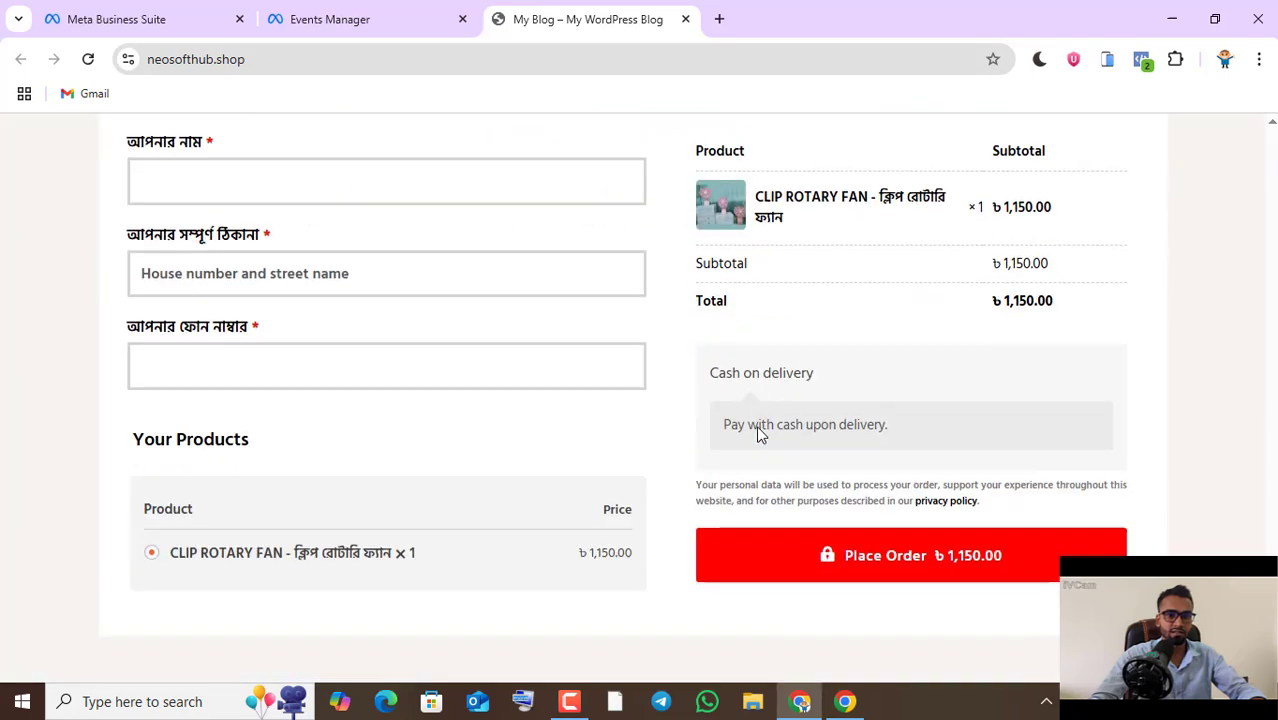
pyautogui.click(281, 187)
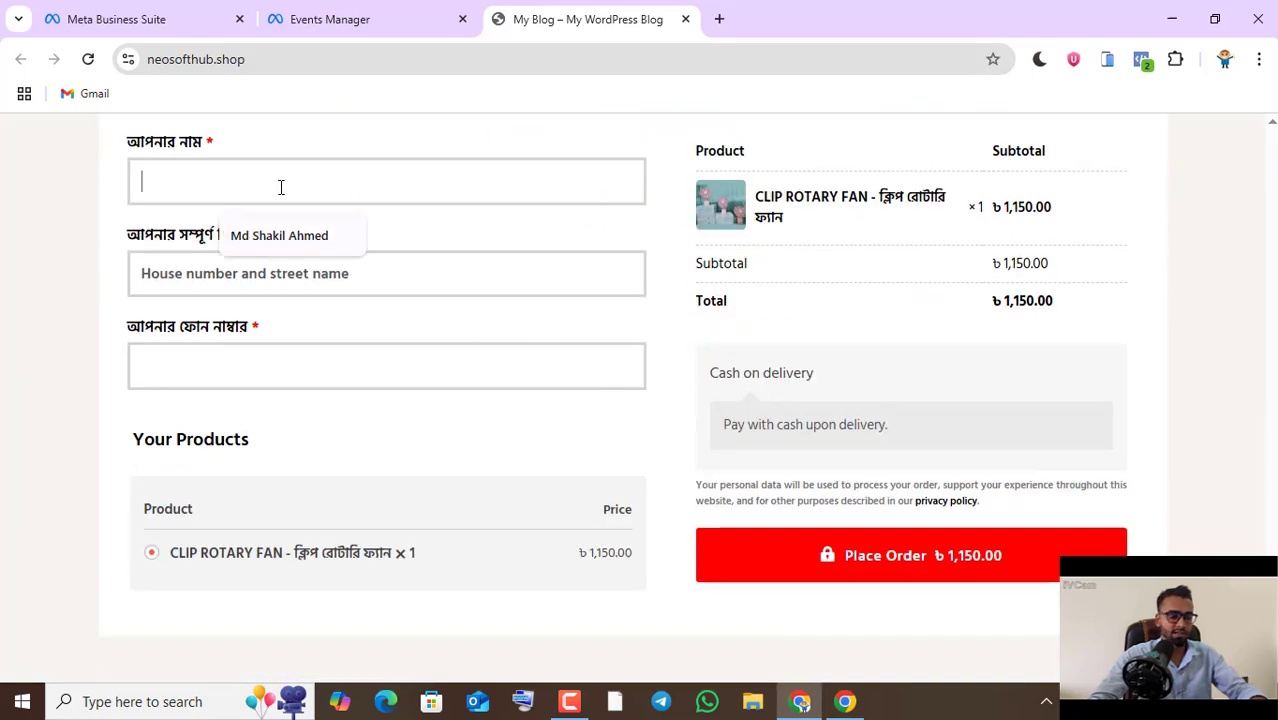
pyautogui.click(277, 242)
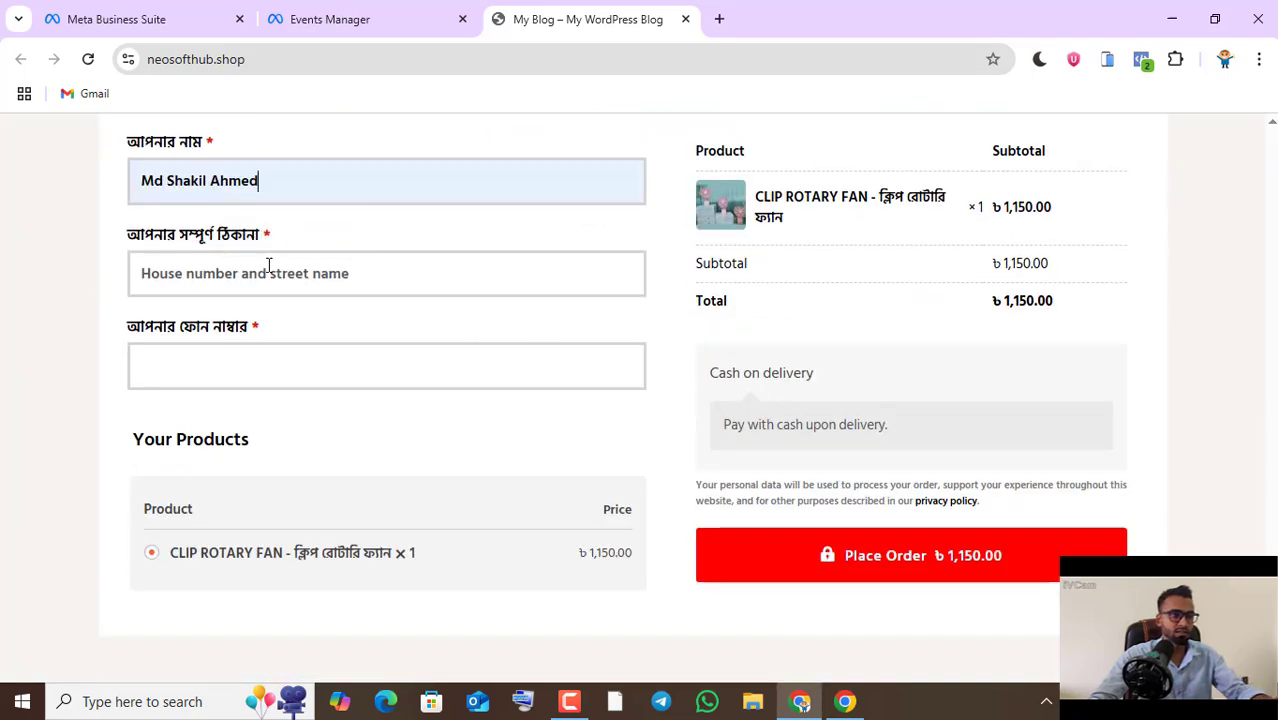
pyautogui.click(265, 276)
pyautogui.write('te')
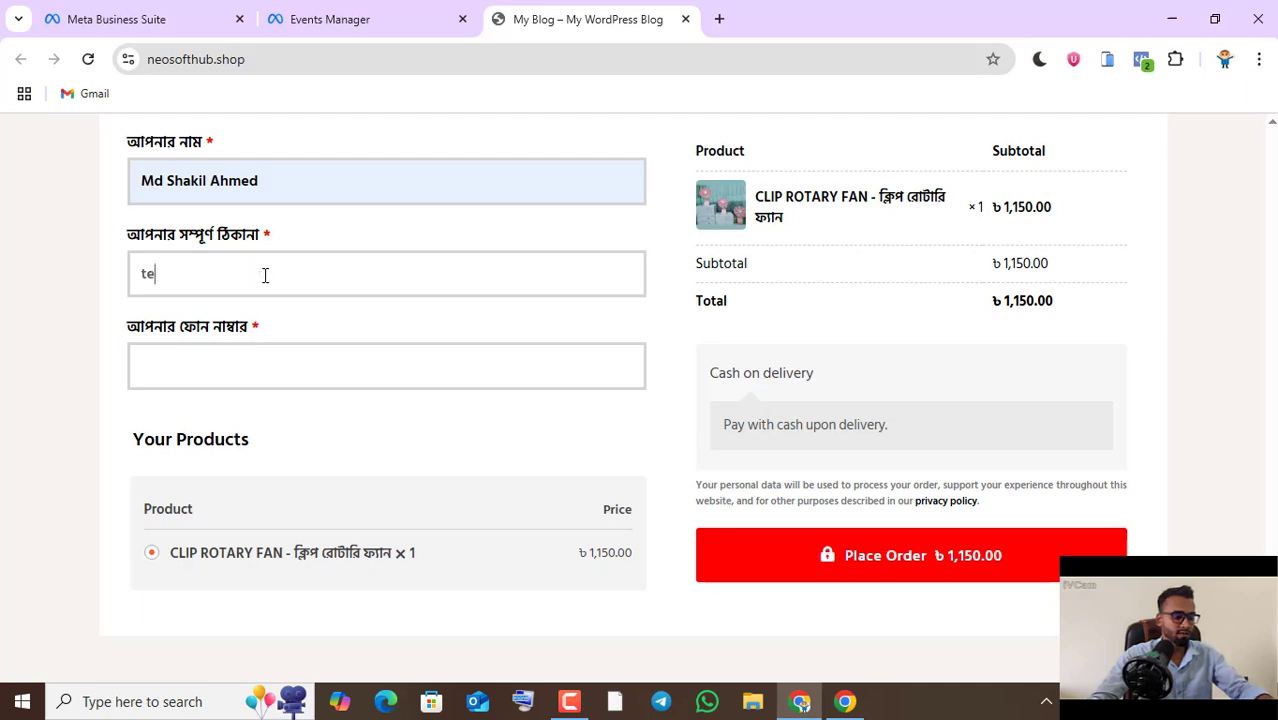
pyautogui.write('st')
pyautogui.click(242, 360)
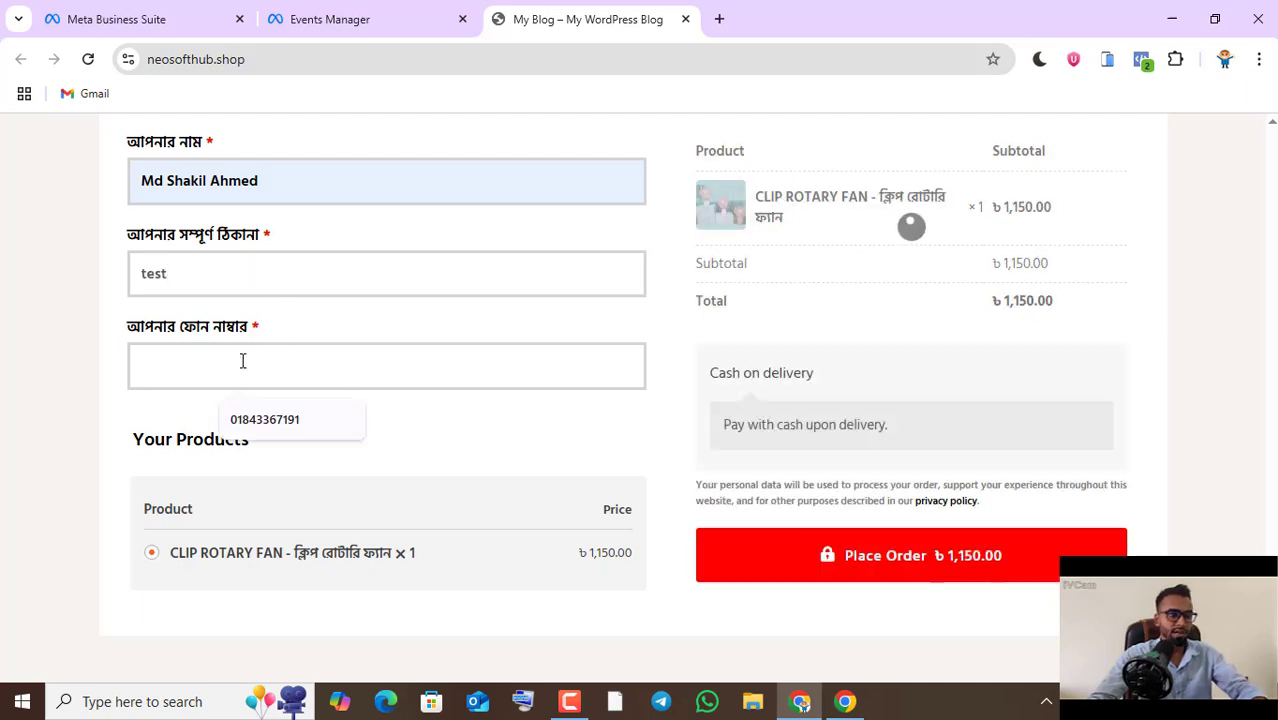
pyautogui.click(243, 418)
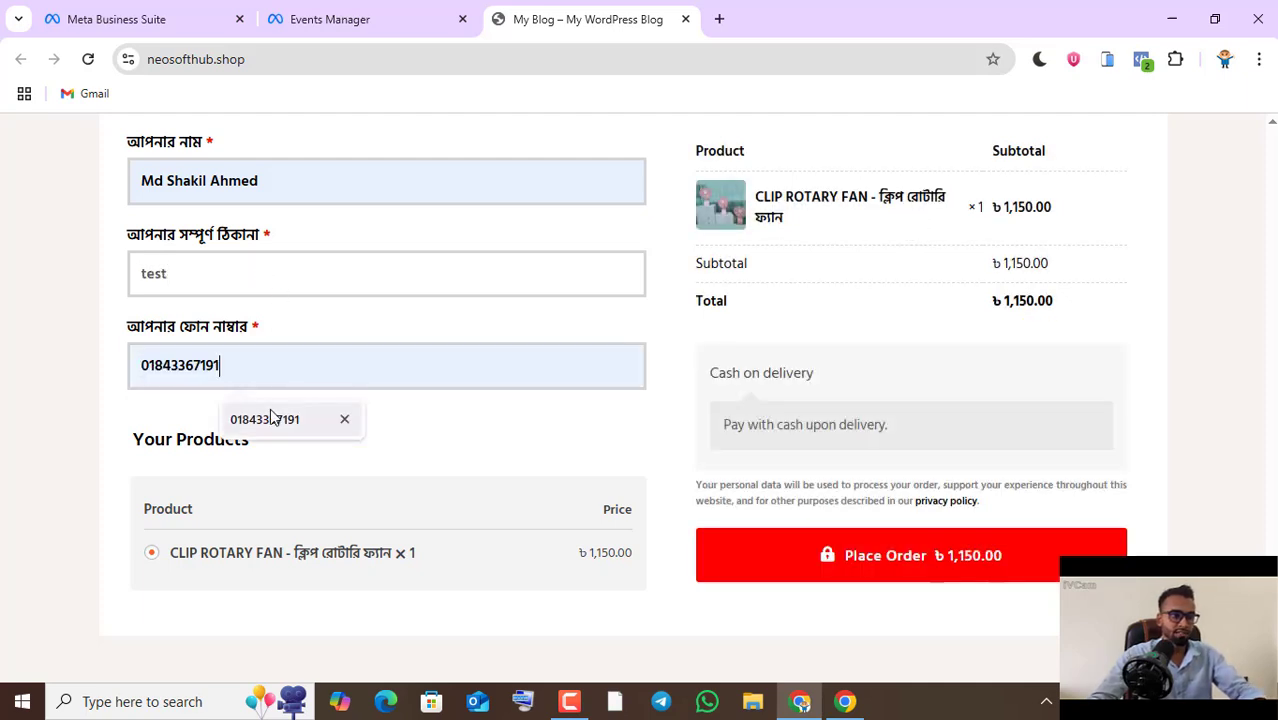
pyautogui.click(845, 556)
# - Check Test pixel's test events after placing the order, and review the store's order confirmation page
pyautogui.click(330, 19)
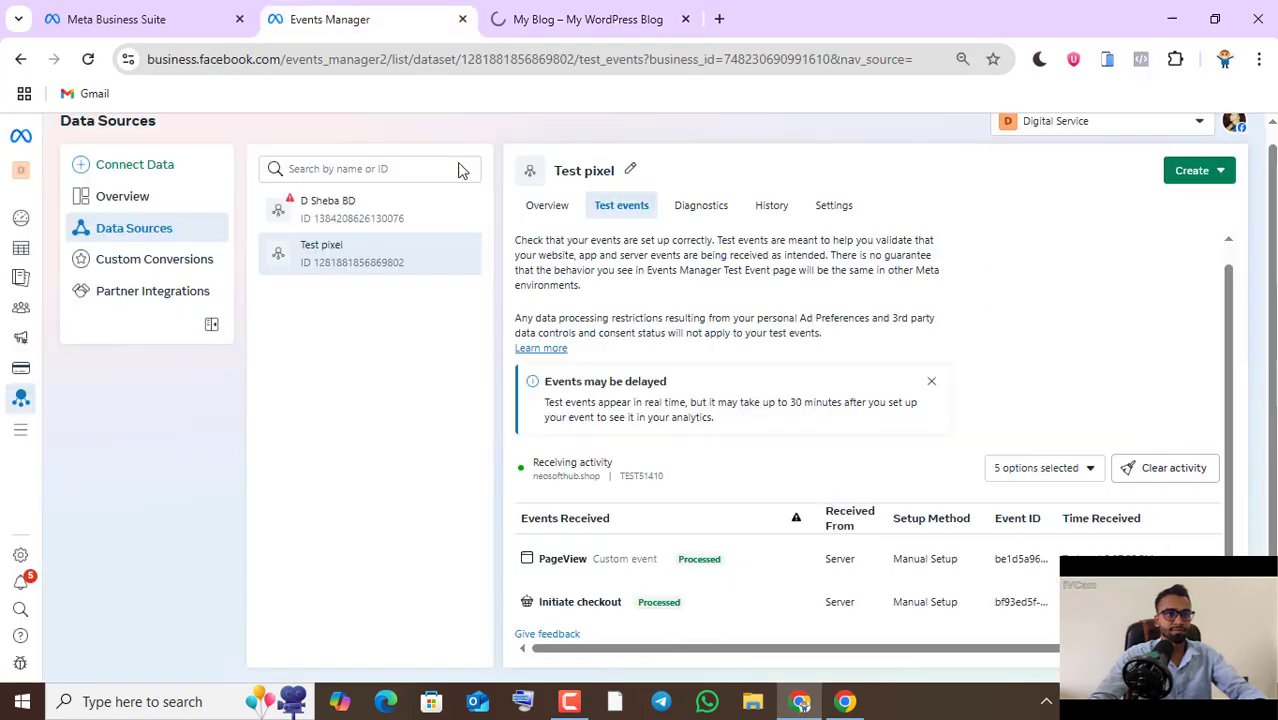
pyautogui.scroll(-1, 880, 455)
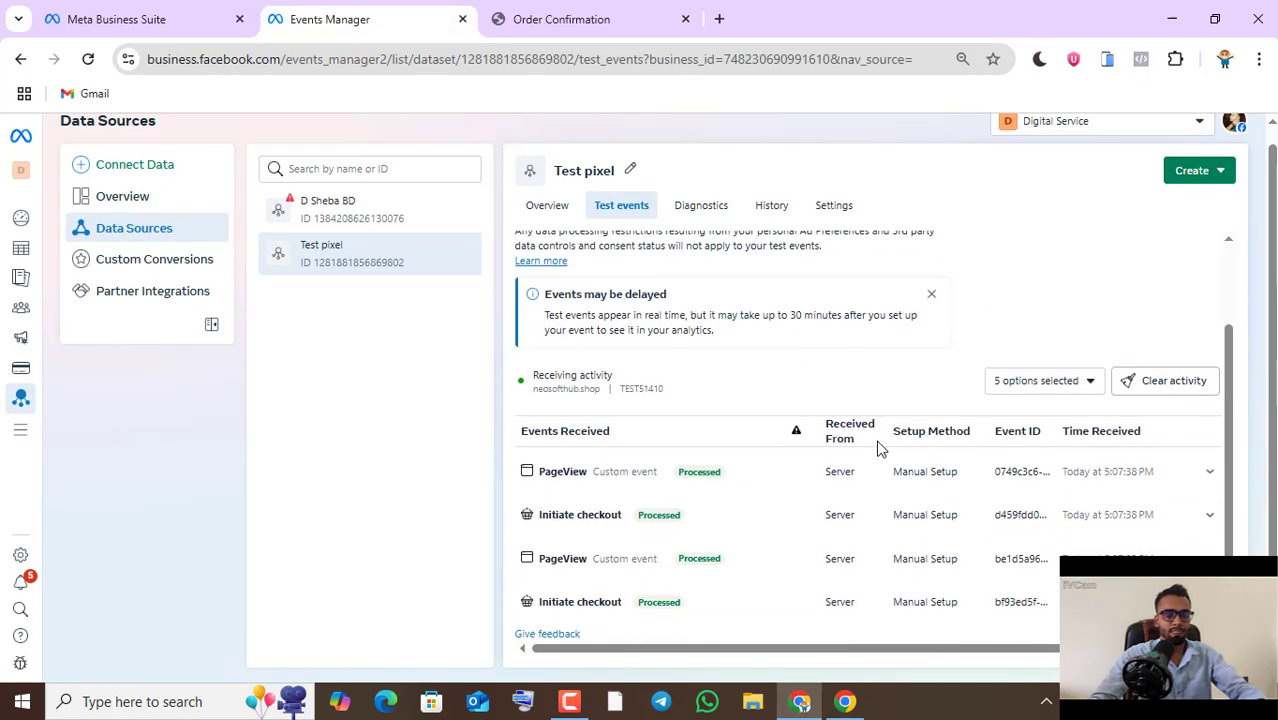
pyautogui.click(561, 19)
pyautogui.scroll(-2, 568, 350)
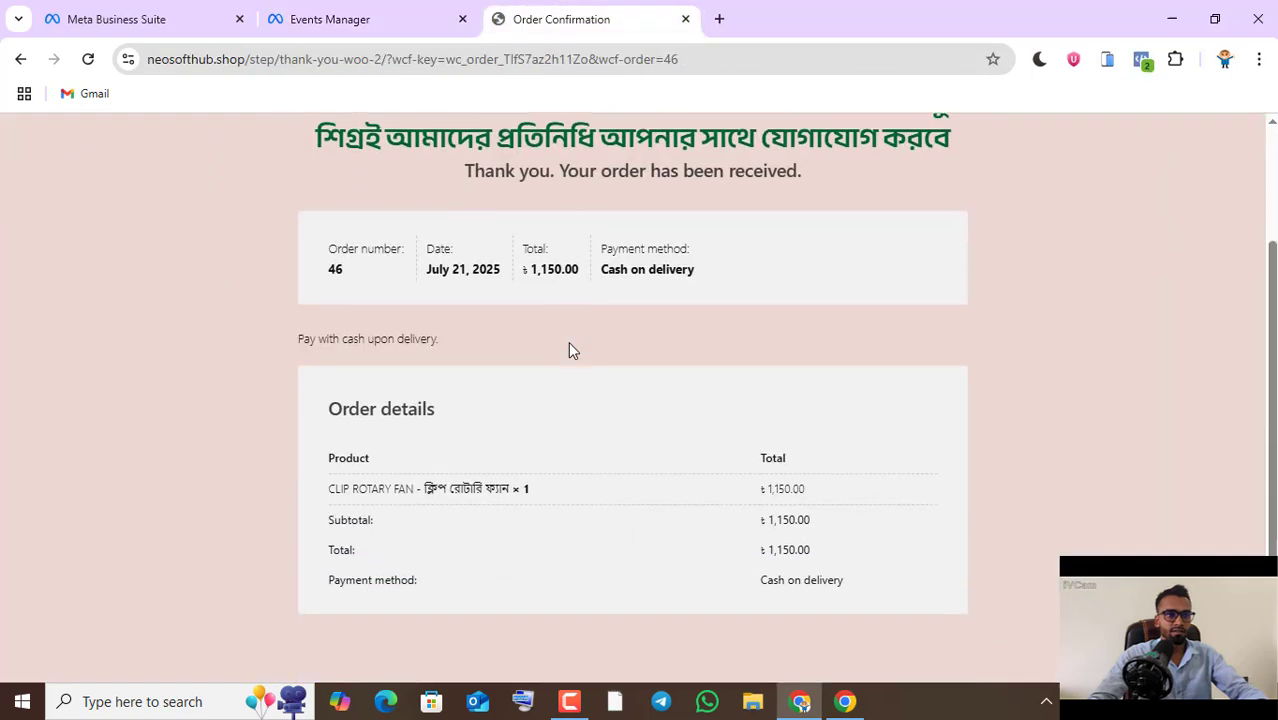
pyautogui.scroll(2, 568, 350)
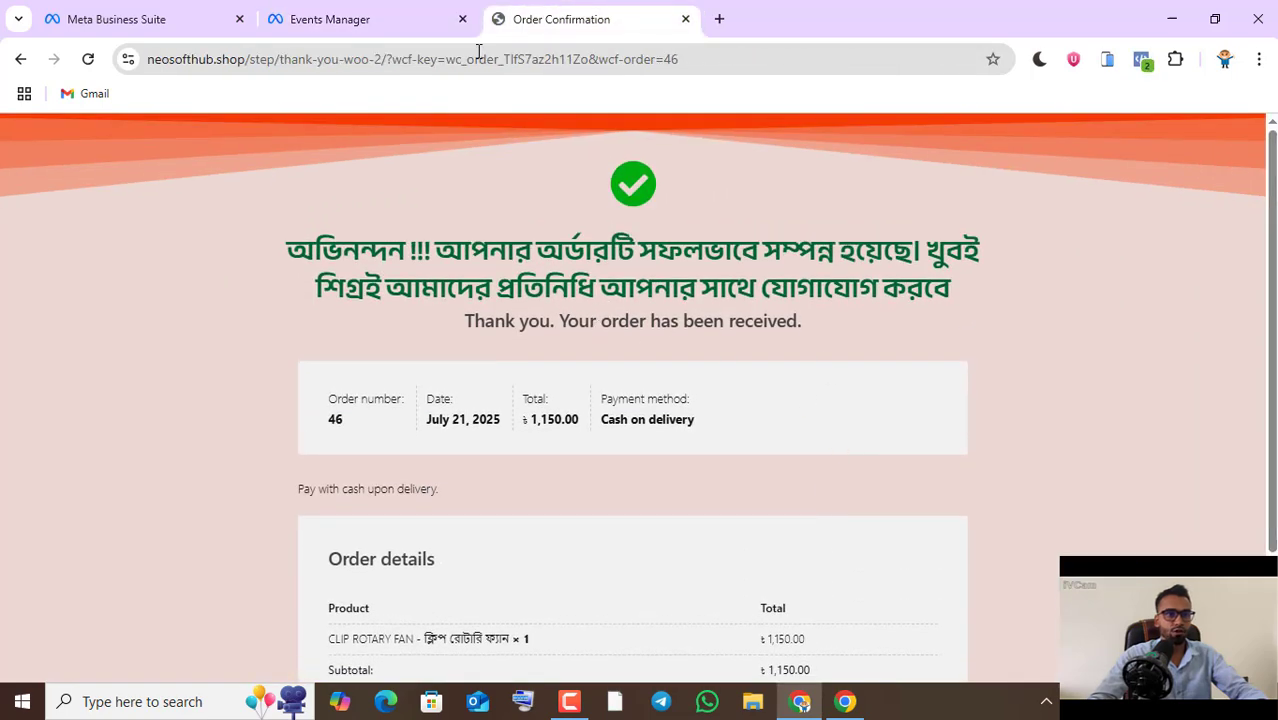
# - Examine Test pixel's received events in Events Manager, including their processing status, source and setup method
pyautogui.click(440, 21)
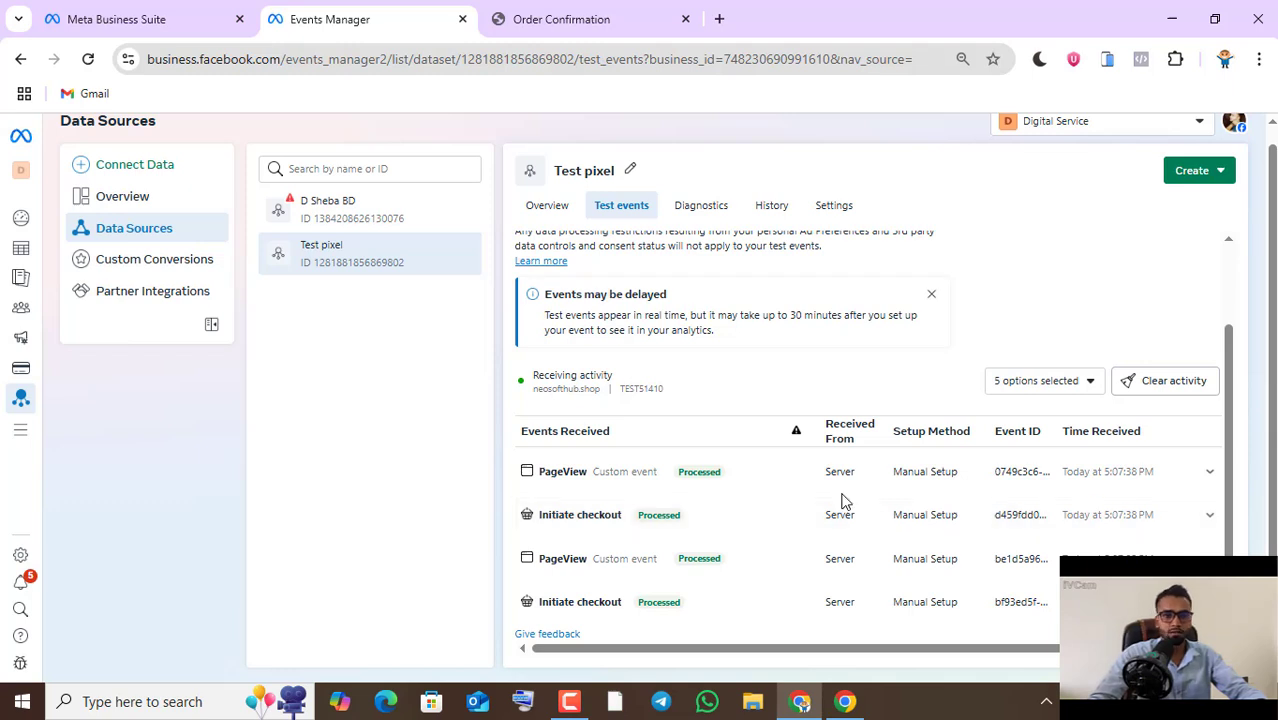
pyautogui.moveTo(951, 530)
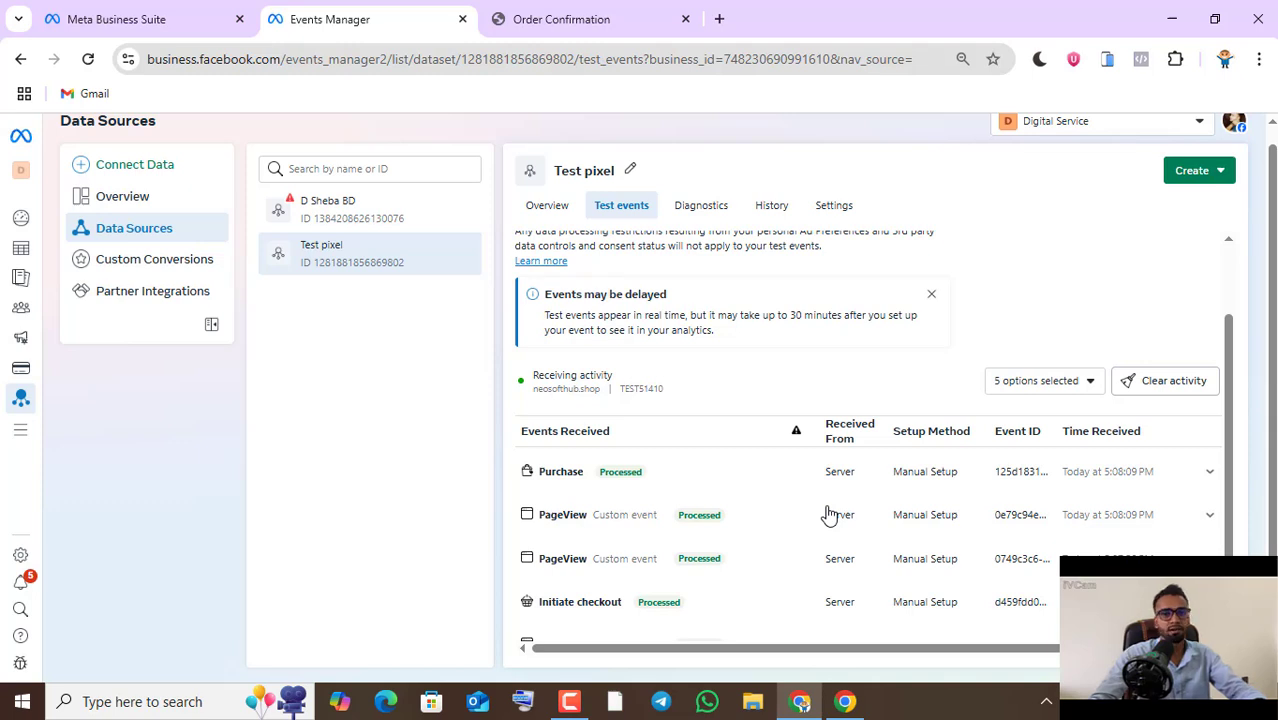
pyautogui.scroll(-1, 828, 515)
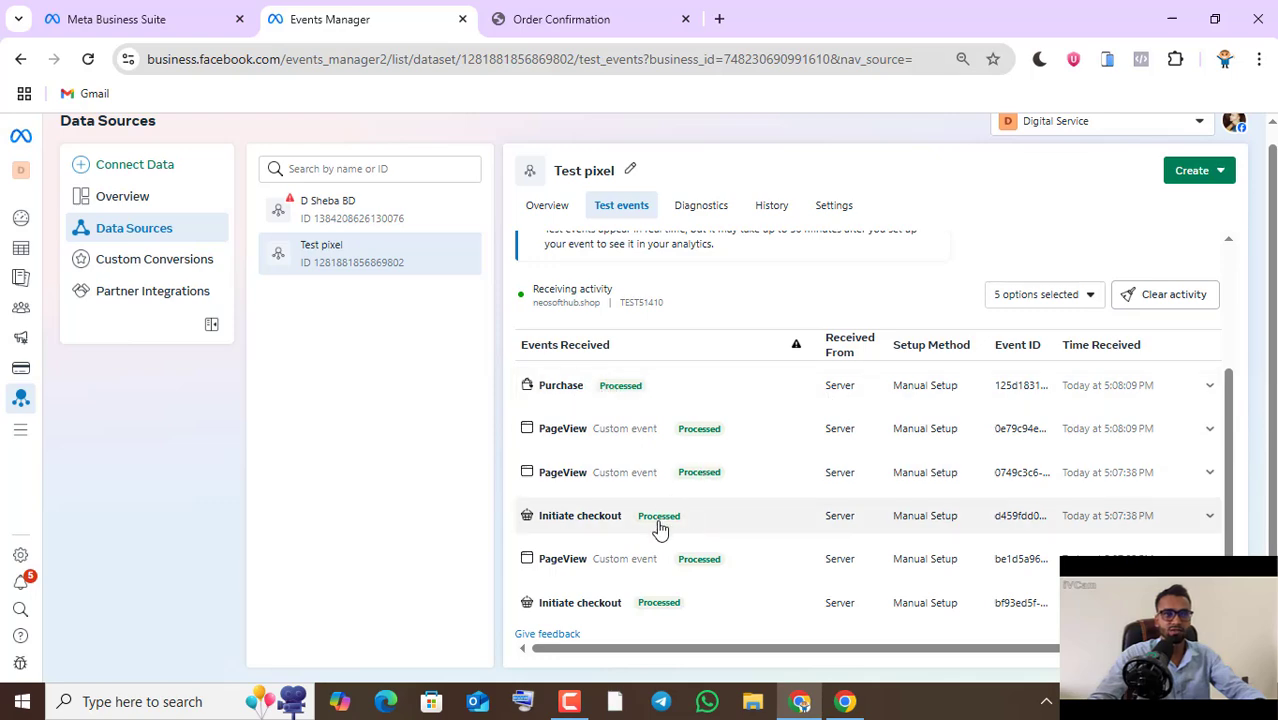
pyautogui.scroll(2, 827, 607)
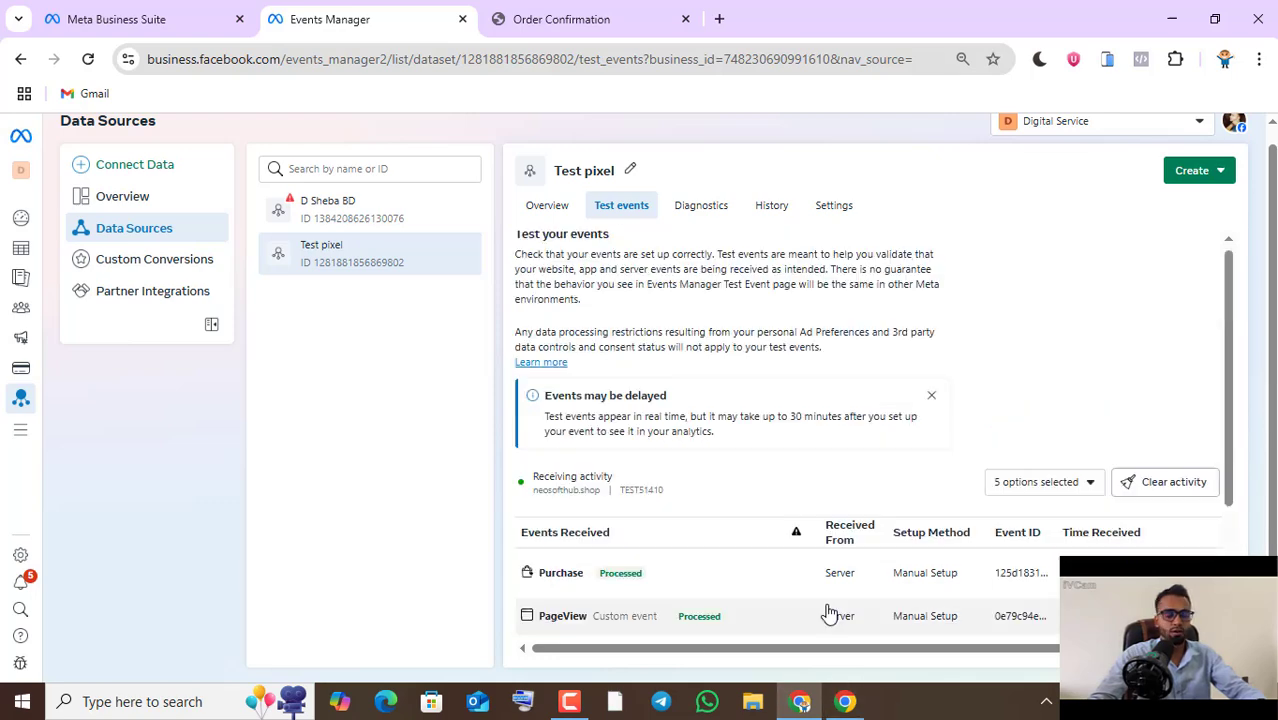
pyautogui.scroll(-2, 841, 570)
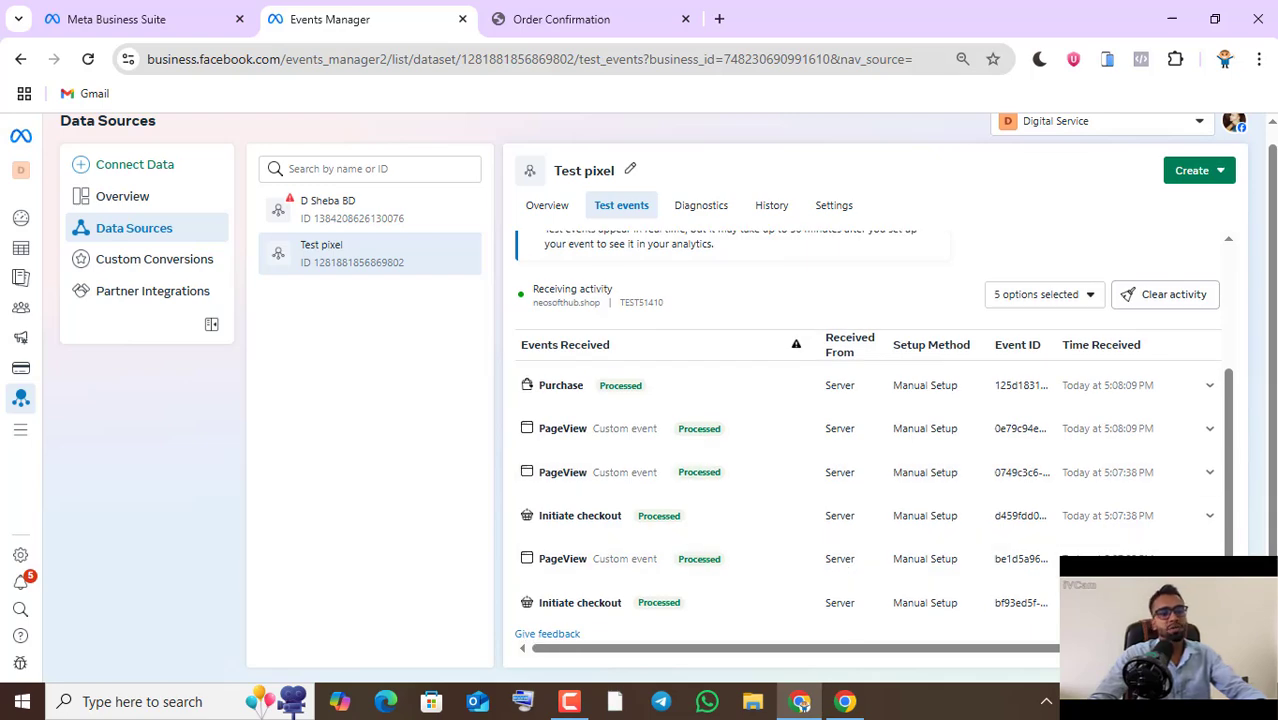
# - Switch to the WordPress browser window and compare the storefront page with the Facebook conversion API server-side tracking diagram
pyautogui.click(845, 701)
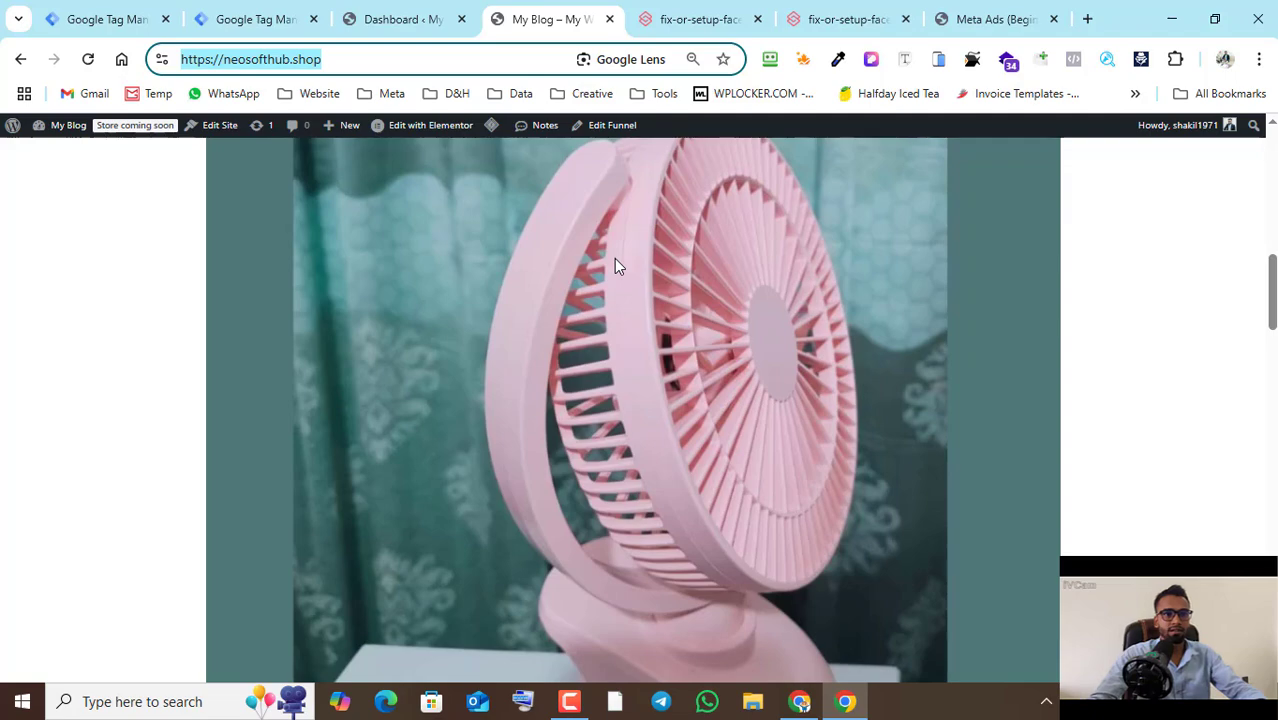
pyautogui.scroll(8, 606, 400)
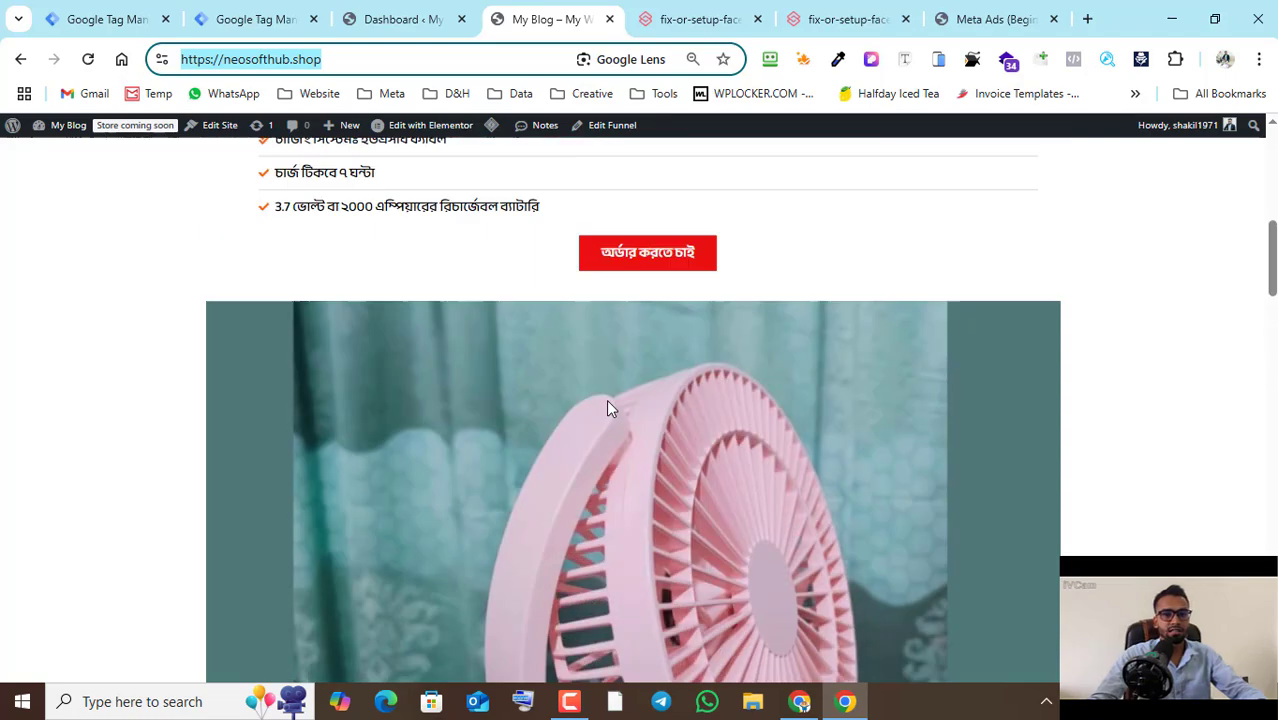
pyautogui.scroll(2, 606, 409)
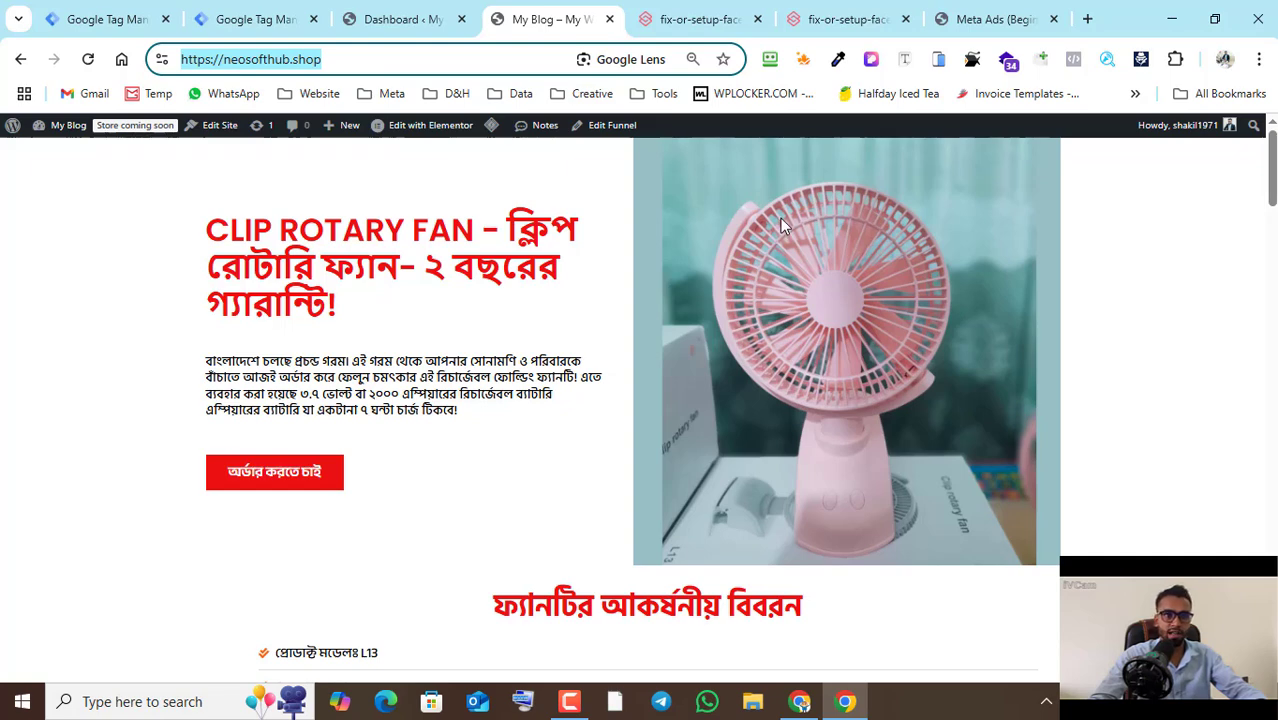
pyautogui.click(700, 19)
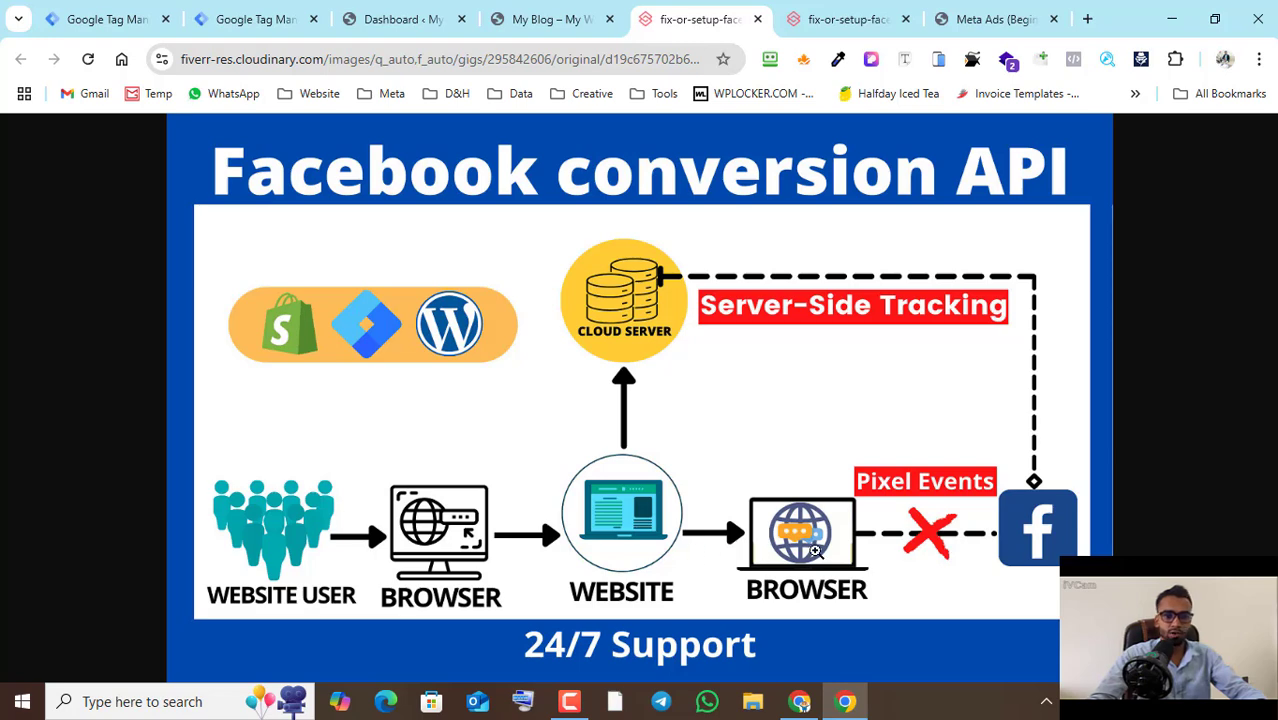
pyautogui.click(510, 19)
pyautogui.click(663, 22)
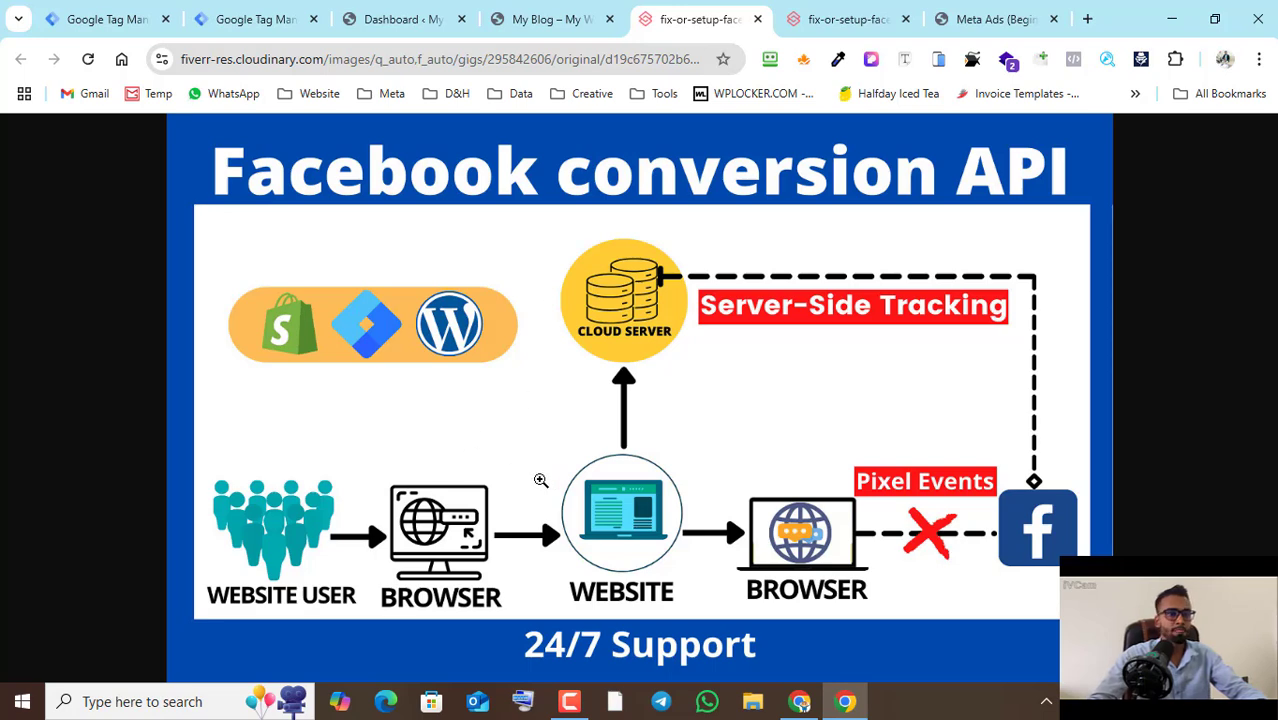
pyautogui.click(545, 19)
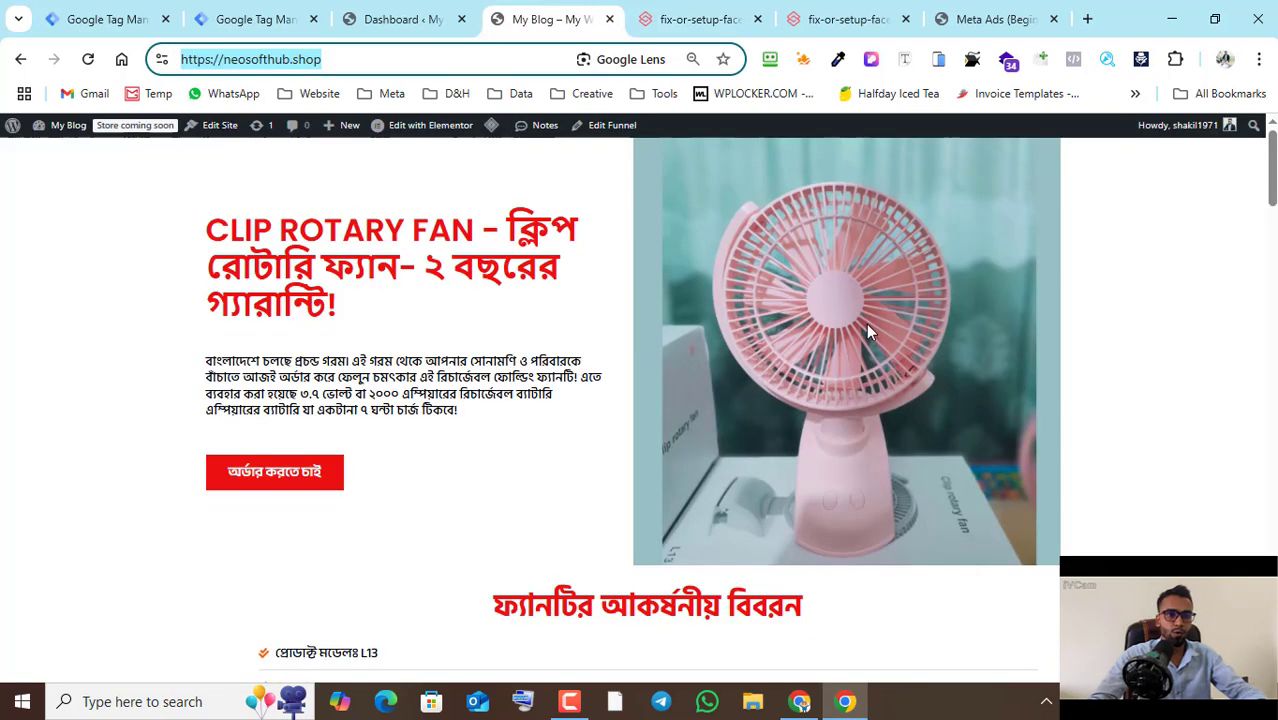
pyautogui.click(733, 14)
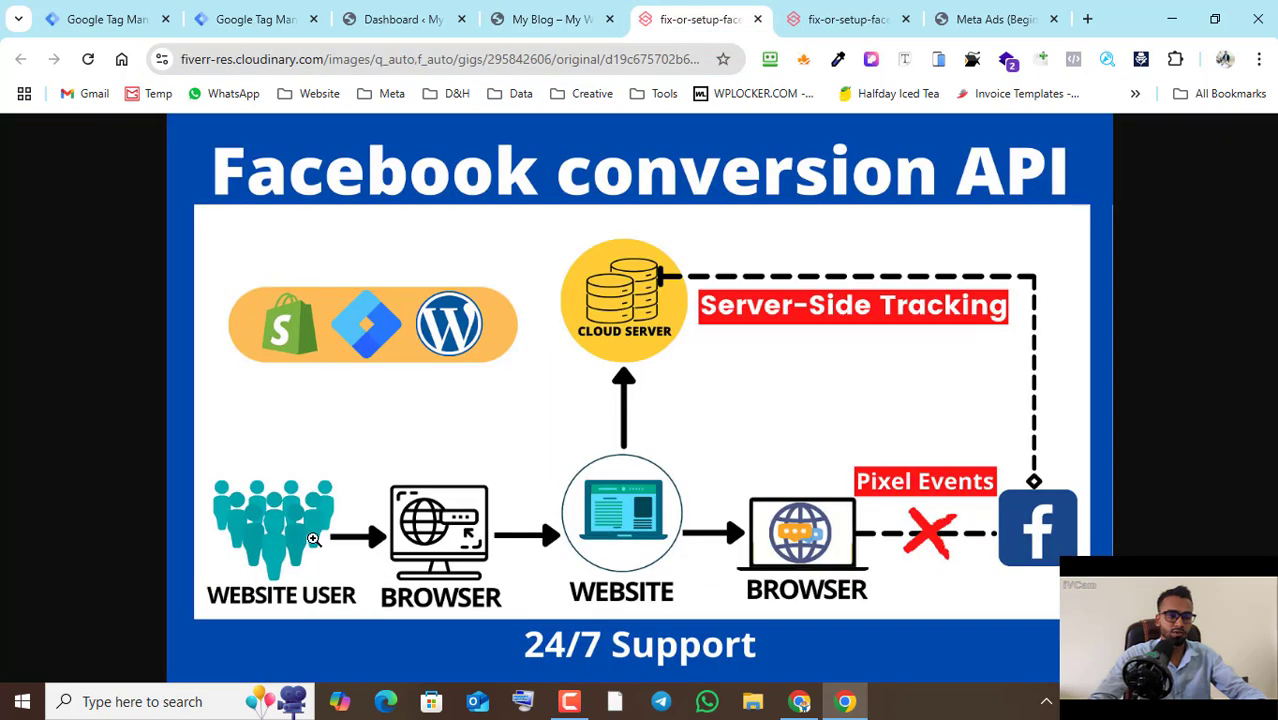
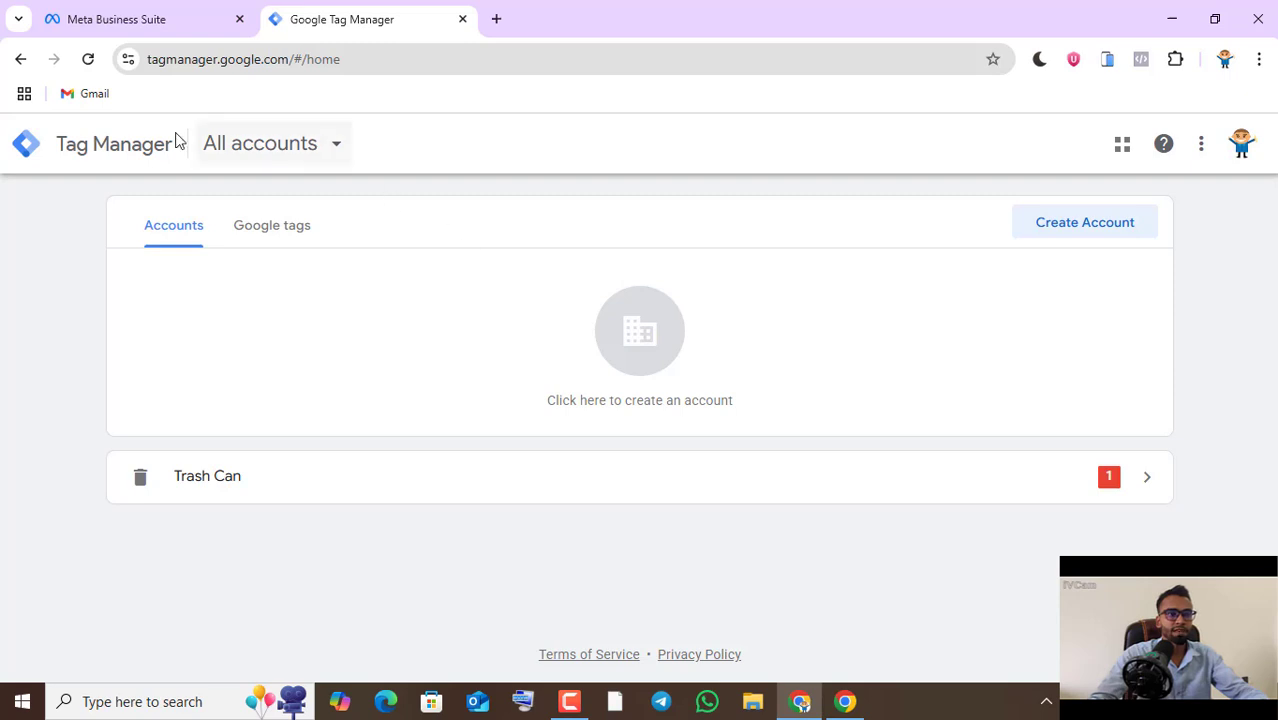
# - Start a new Tag Manager account named Hellow World with the country set to Bangladesh
pyautogui.click(1032, 236)
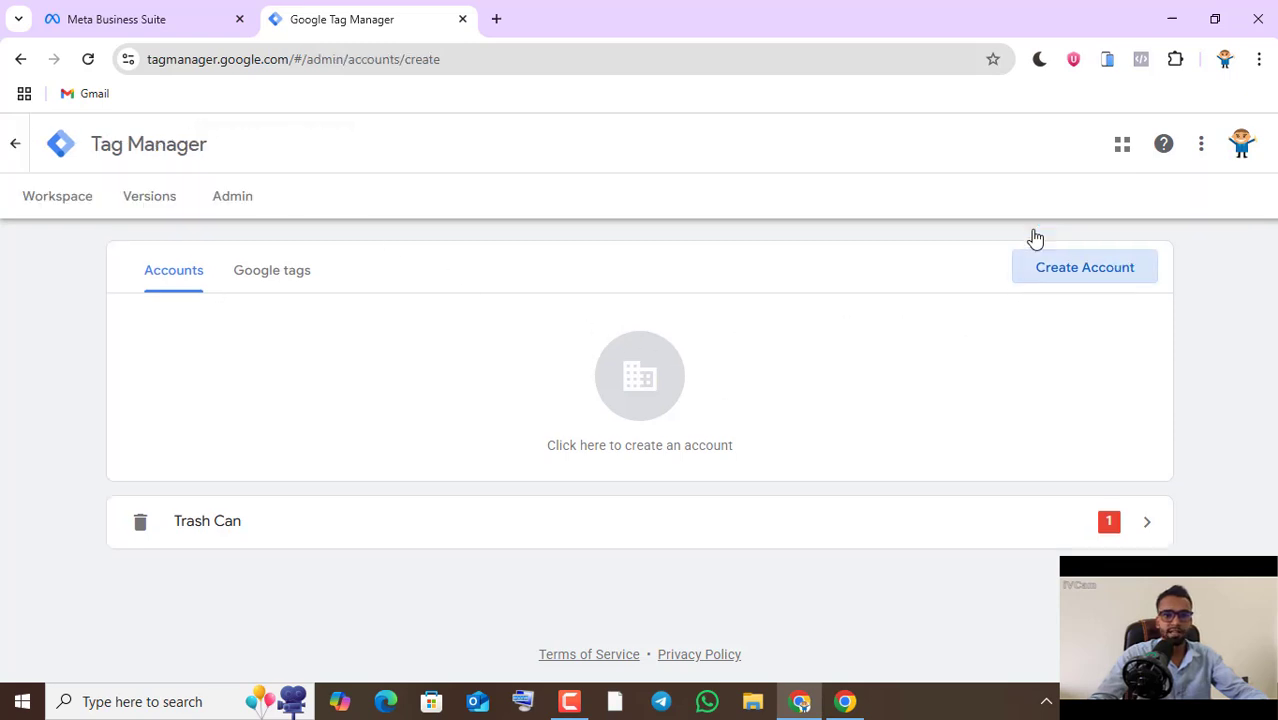
pyautogui.click(310, 414)
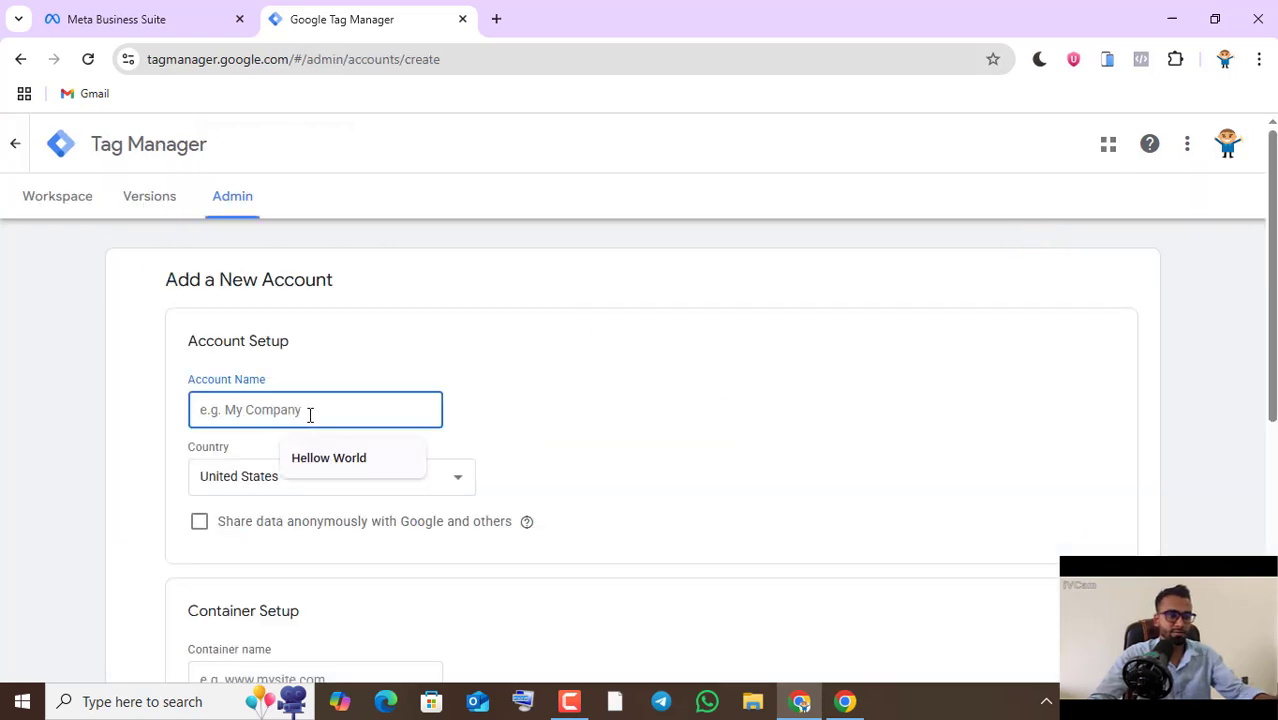
pyautogui.click(345, 462)
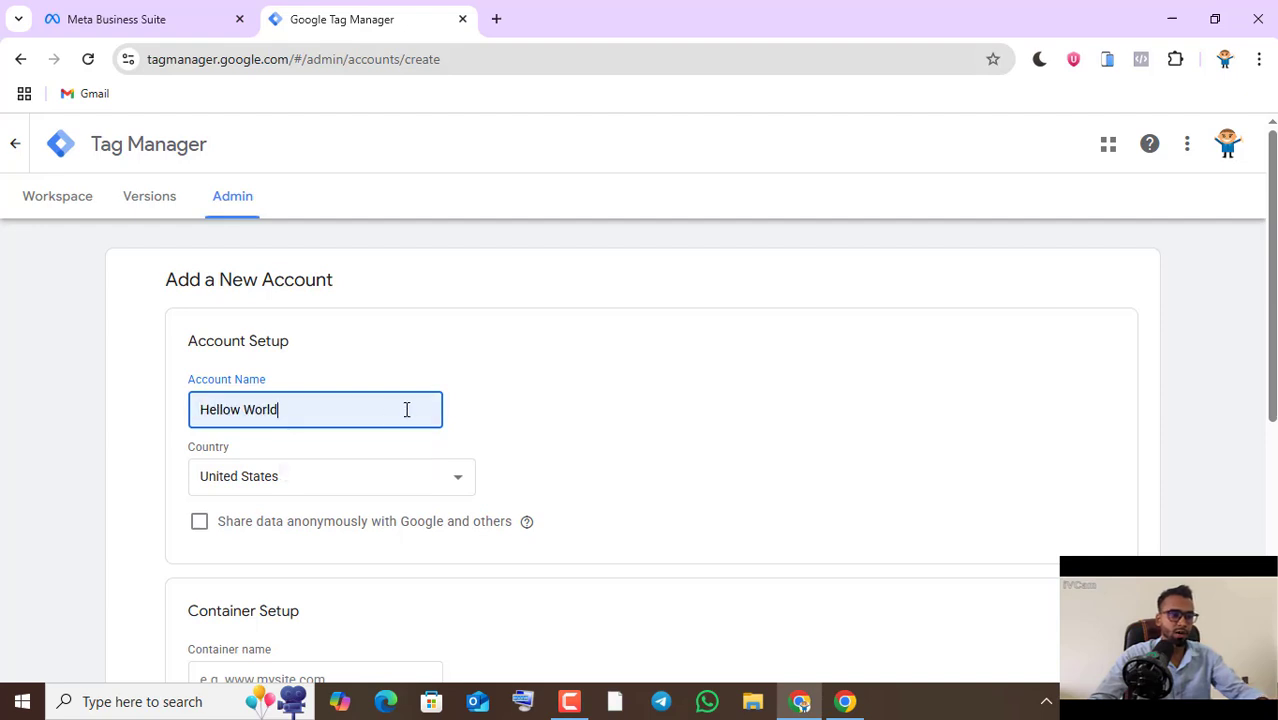
pyautogui.scroll(-1, 333, 384)
pyautogui.click(333, 384)
pyautogui.write('ban')
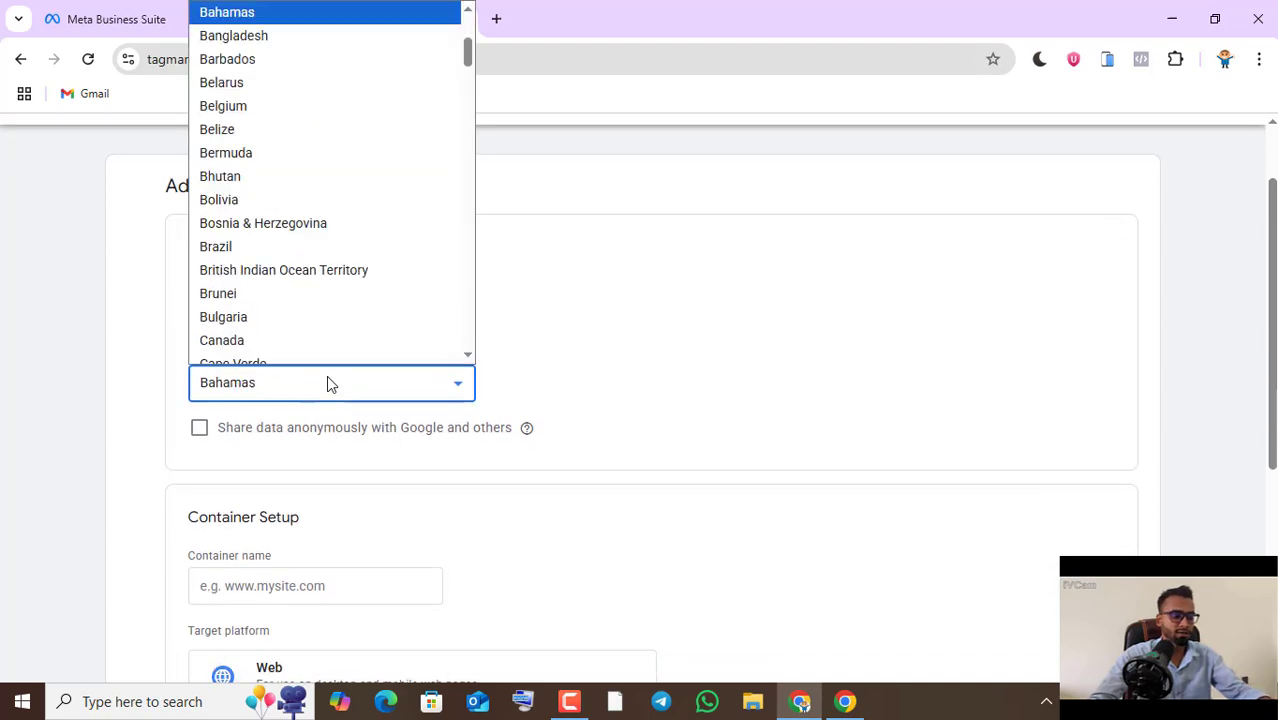
pyautogui.click(265, 25)
pyautogui.scroll(-2, 390, 260)
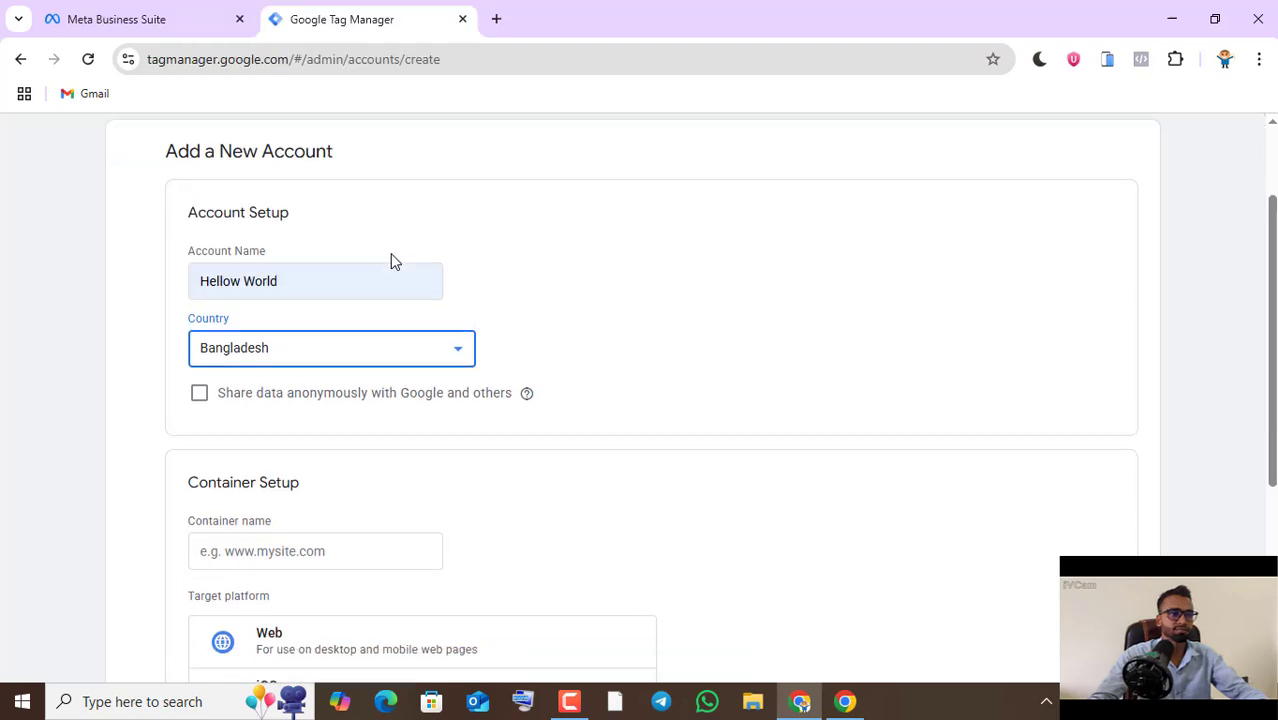
# - Name the account's container Test Web and choose Web as its target platform
pyautogui.click(273, 400)
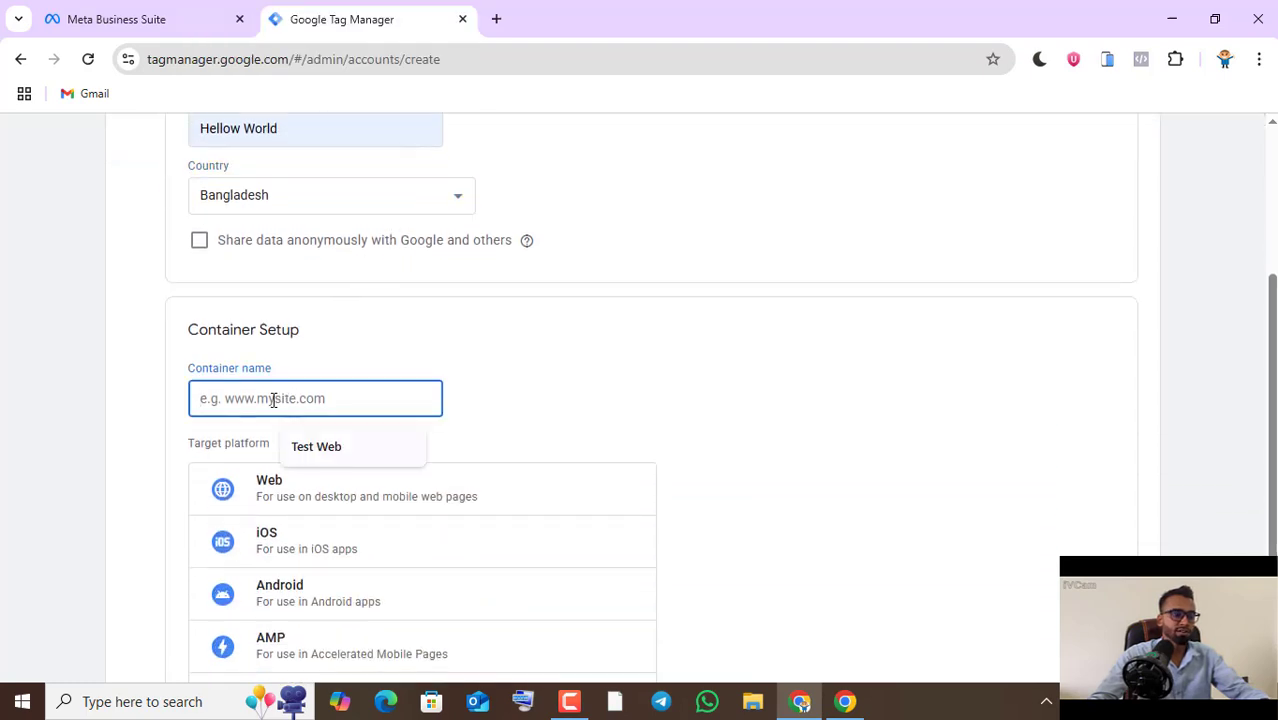
pyautogui.click(337, 450)
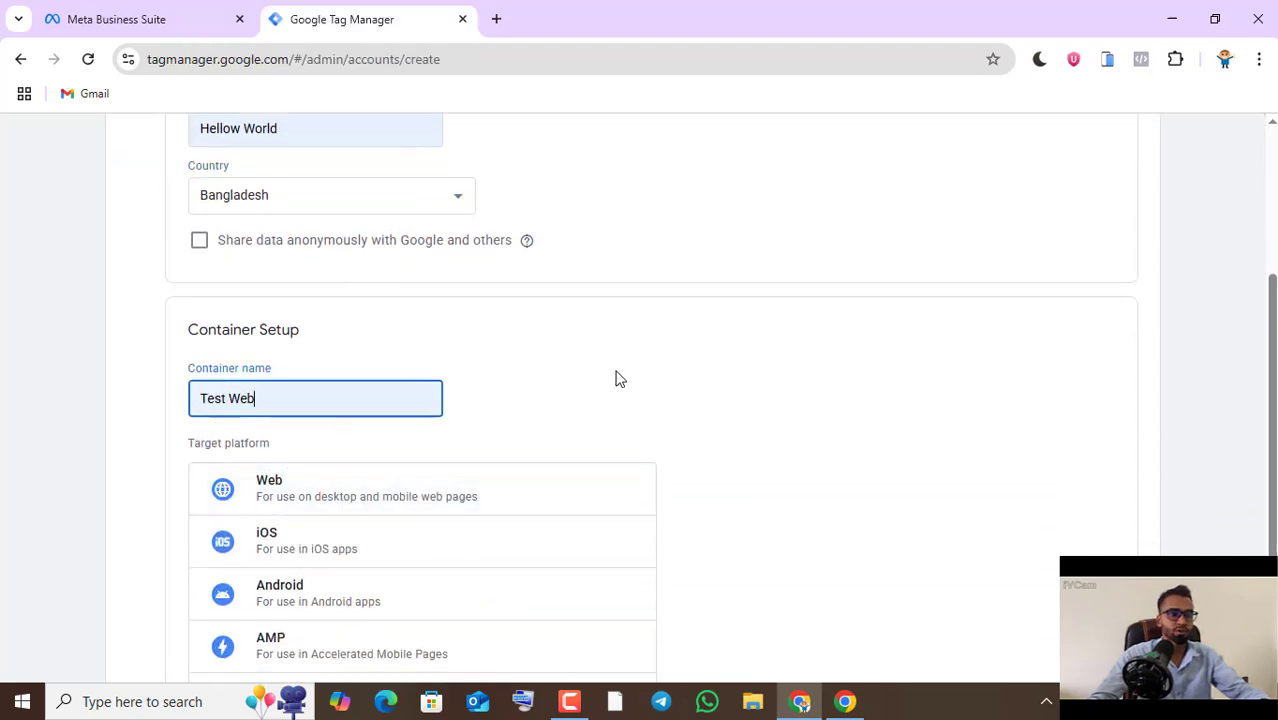
pyautogui.scroll(-1, 620, 370)
pyautogui.click(468, 400)
pyautogui.scroll(-1, 604, 361)
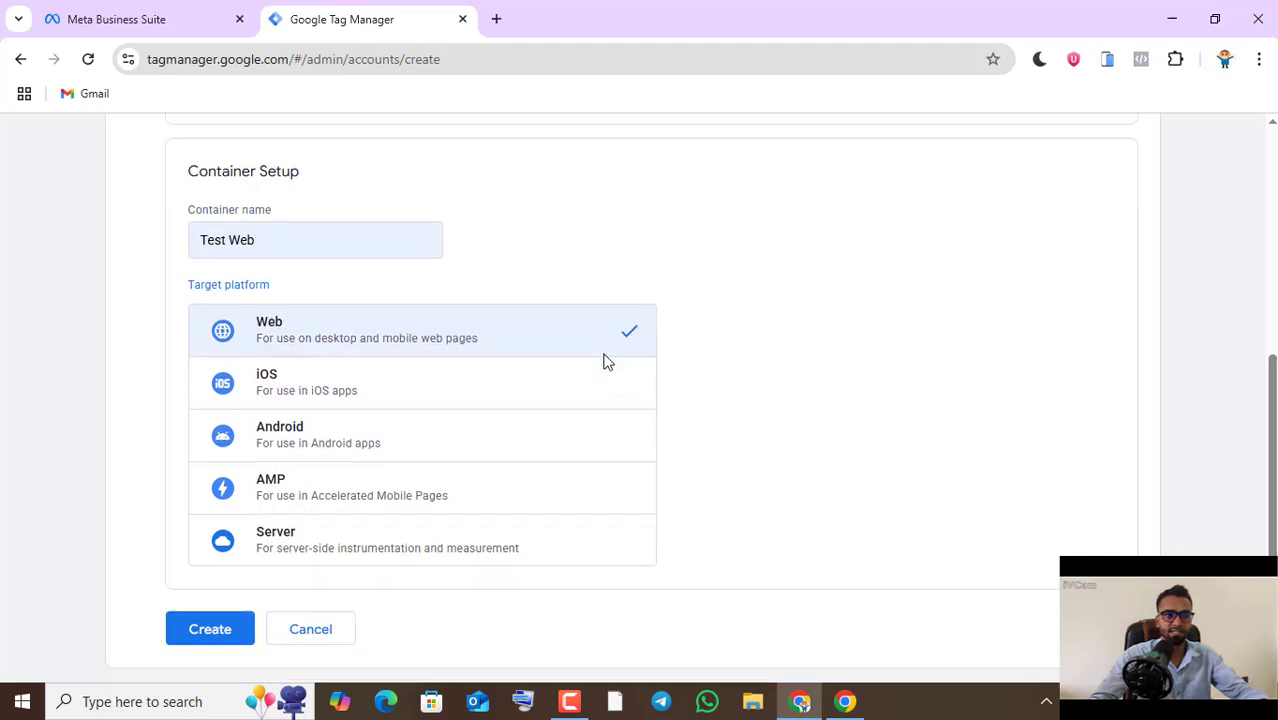
pyautogui.scroll(-1, 604, 361)
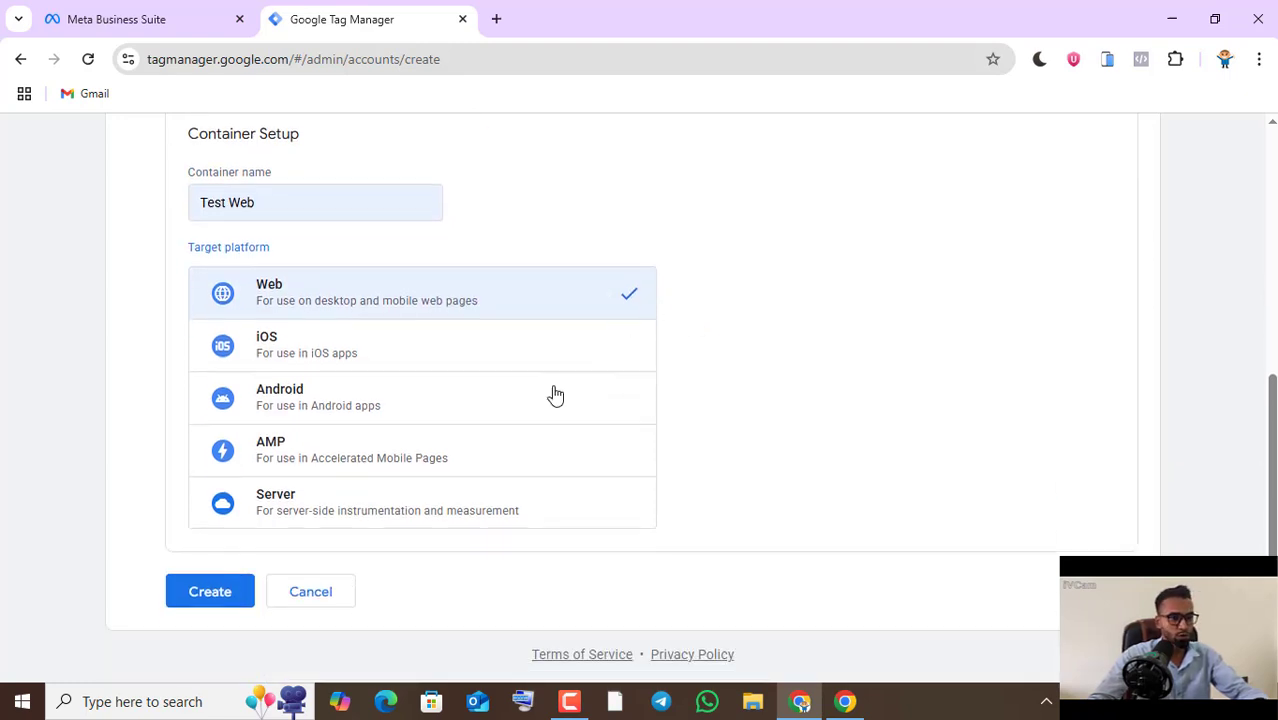
pyautogui.click(441, 513)
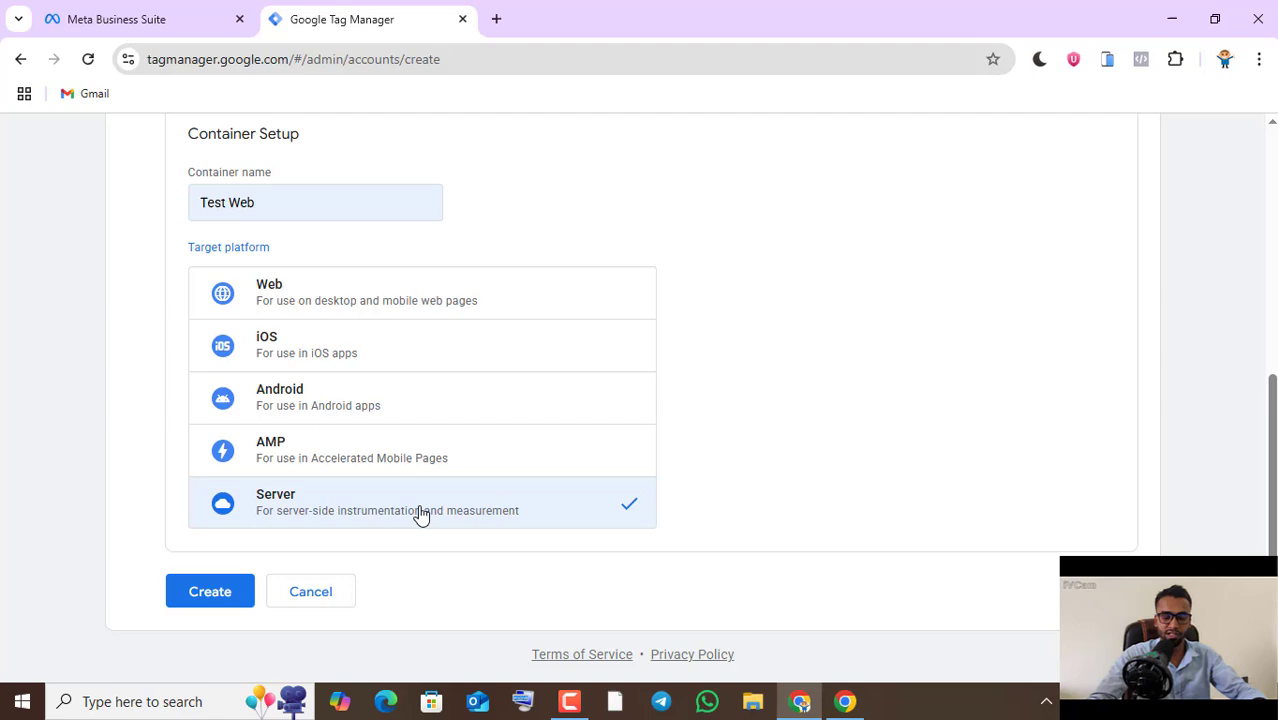
pyautogui.click(567, 311)
# - Create the account and accept the Google Tag Manager Terms of Service Agreement
pyautogui.click(238, 592)
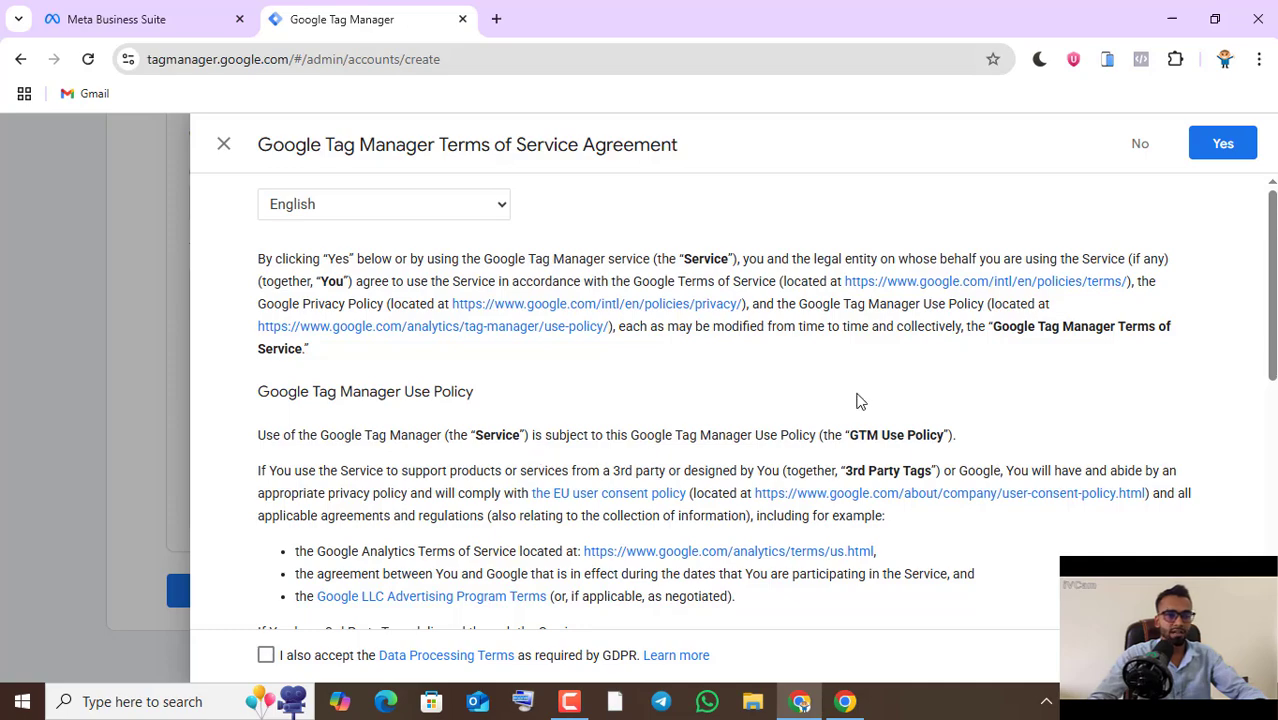
pyautogui.scroll(-4, 905, 365)
pyautogui.scroll(3, 905, 365)
pyautogui.click(1215, 148)
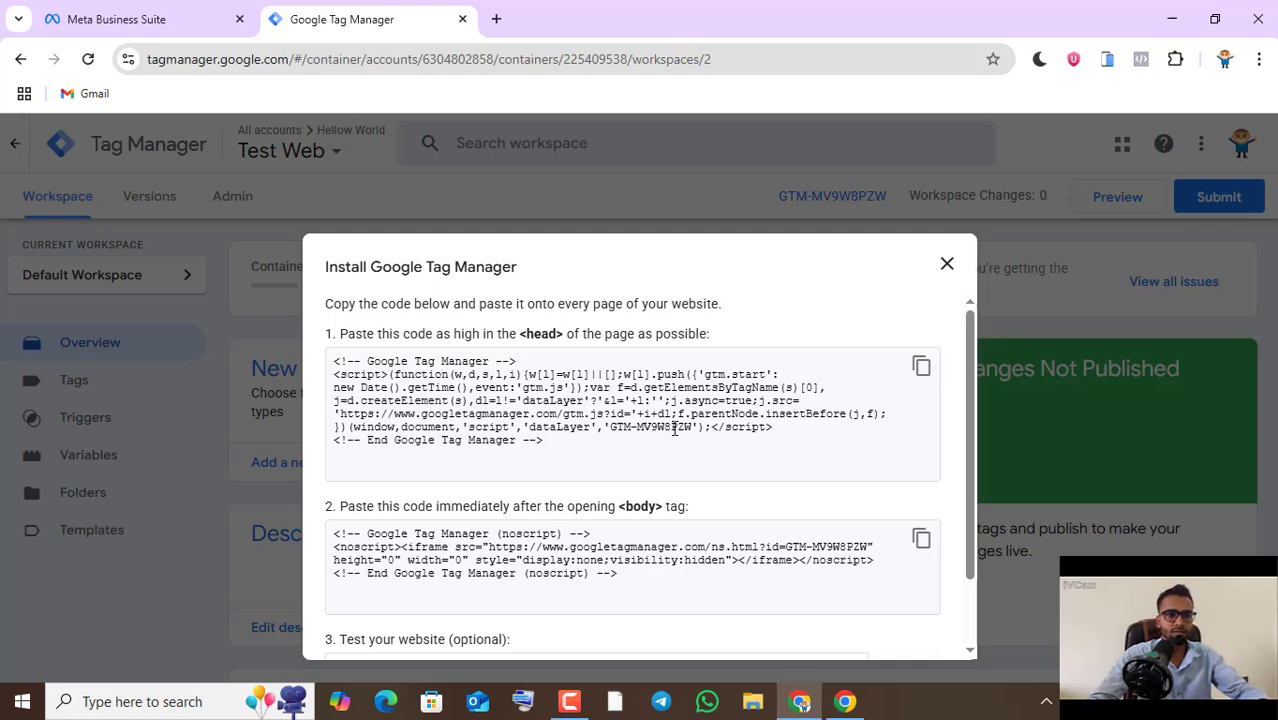
# - Close the installation instructions and copy the Test Web container's Google Tag Manager ID
pyautogui.moveTo(615, 430); pyautogui.dragTo(689, 430)
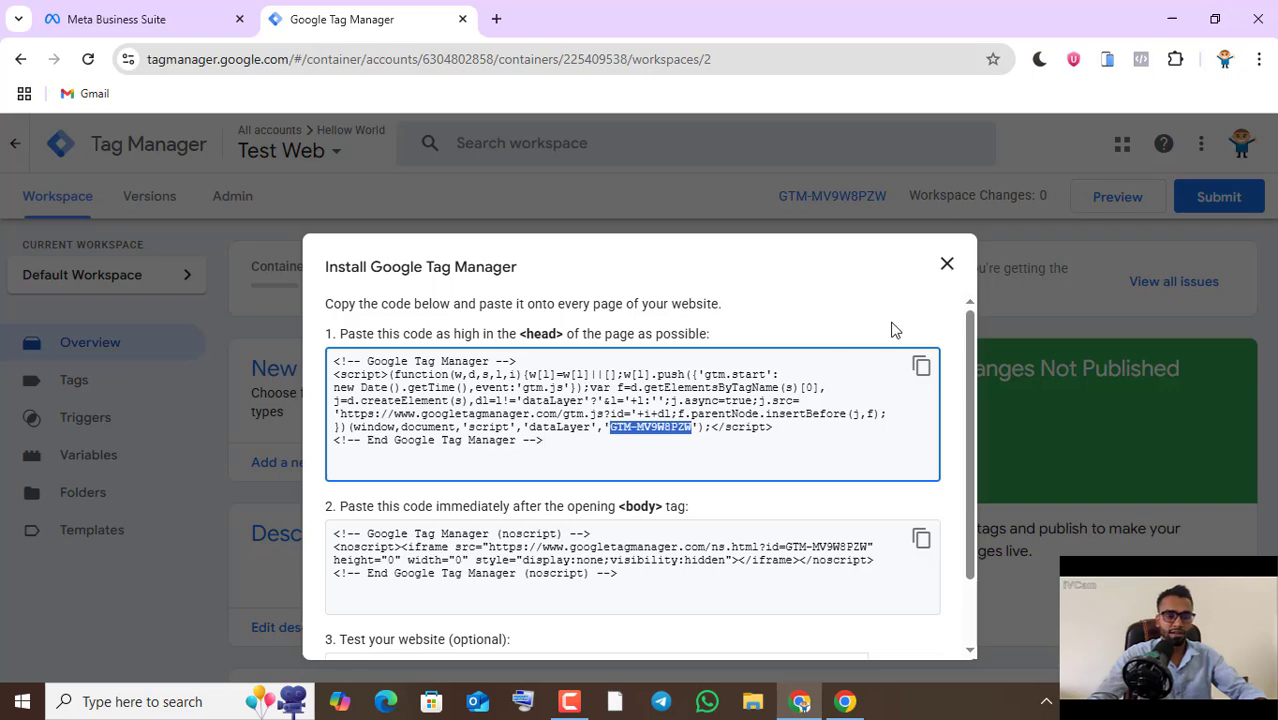
pyautogui.click(947, 266)
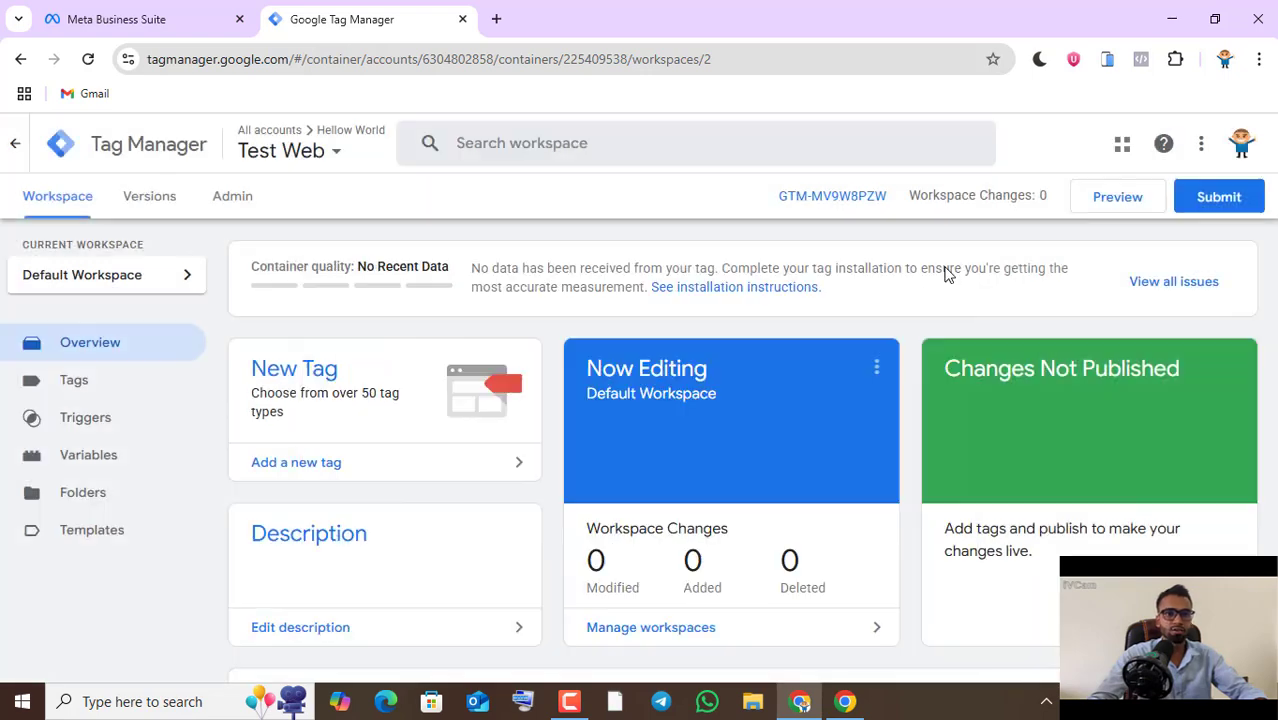
pyautogui.click(864, 206)
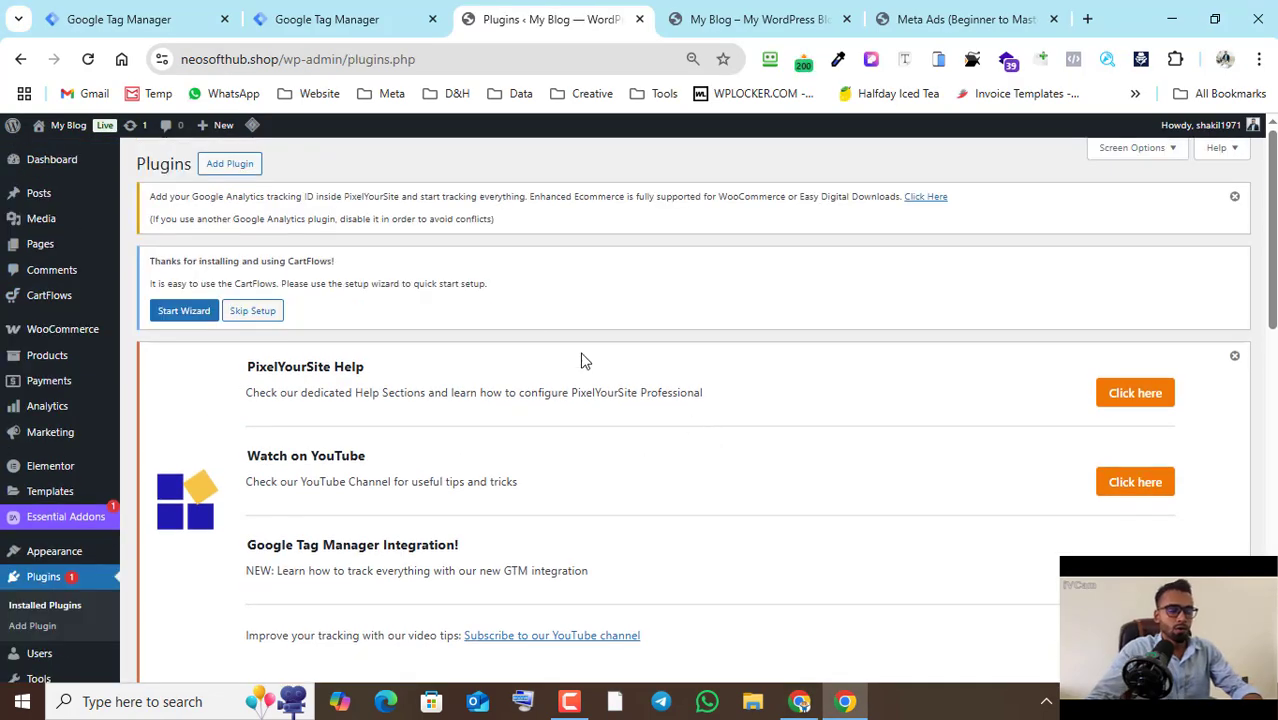
# - Search the WordPress plugin directory for gtm4wp, and install and activate the GTM4WP plugin
pyautogui.click(256, 165)
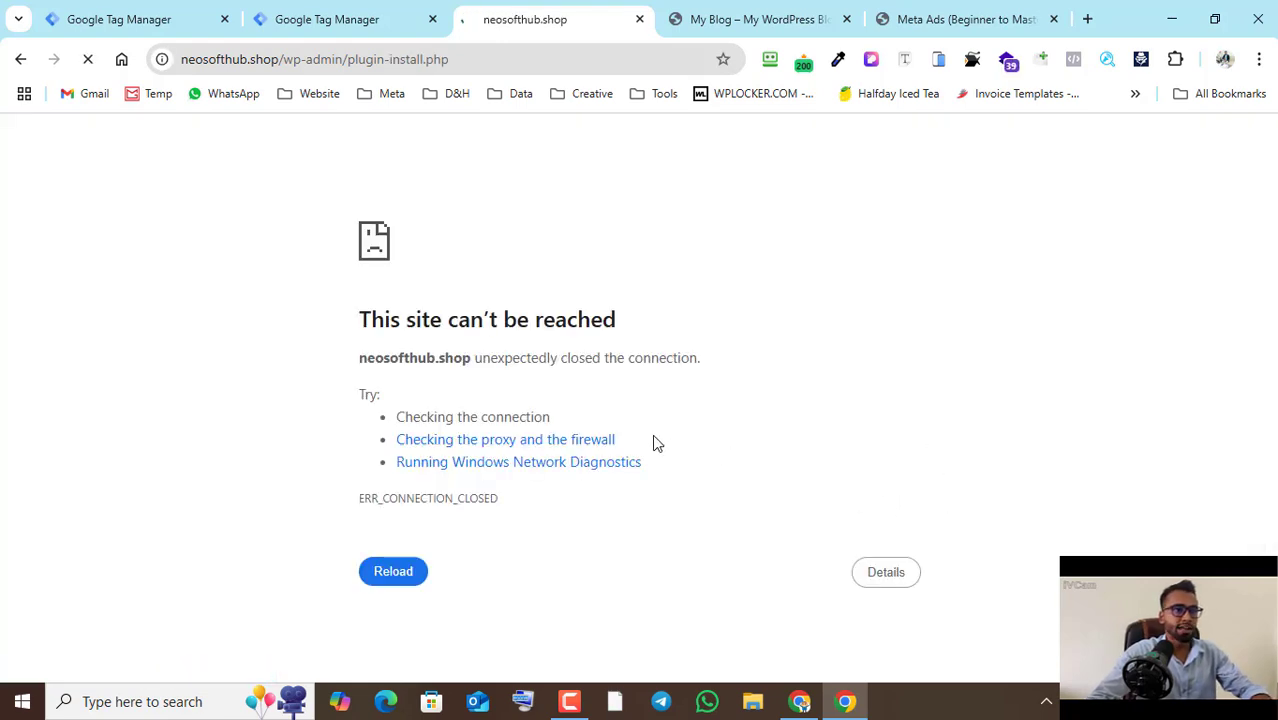
pyautogui.scroll(-3, 340, 246)
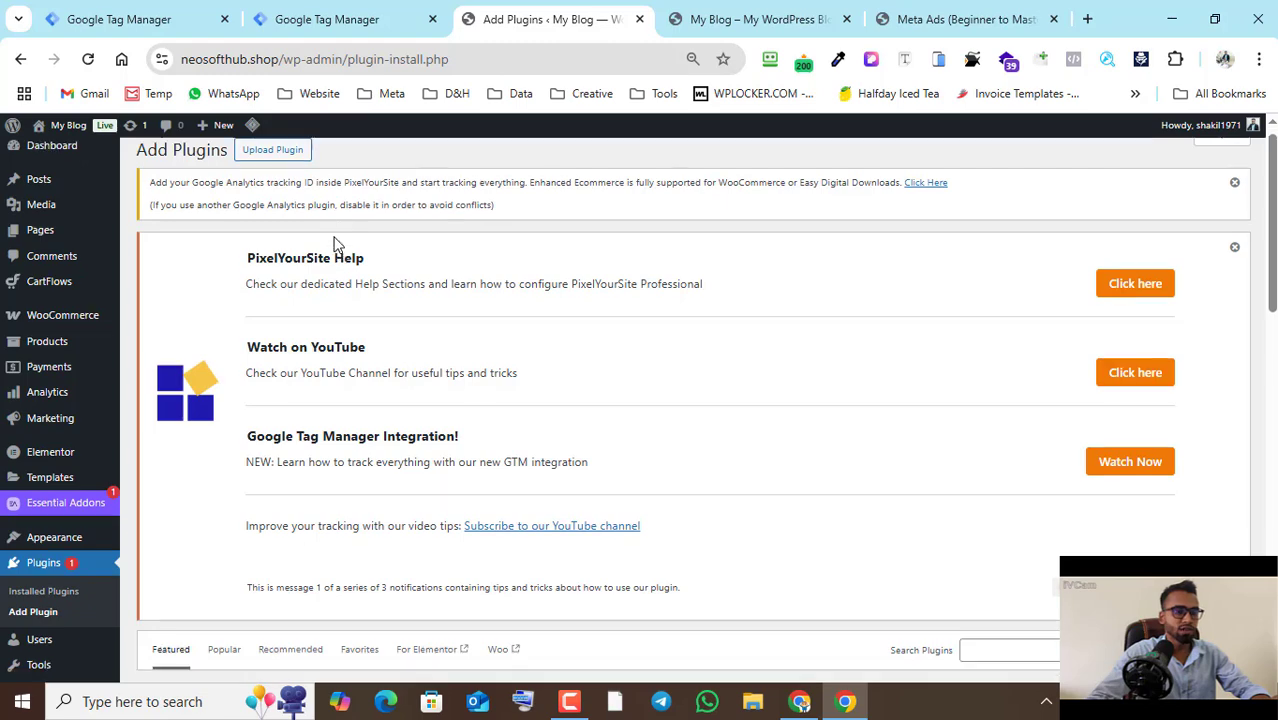
pyautogui.click(1012, 388)
pyautogui.write('g')
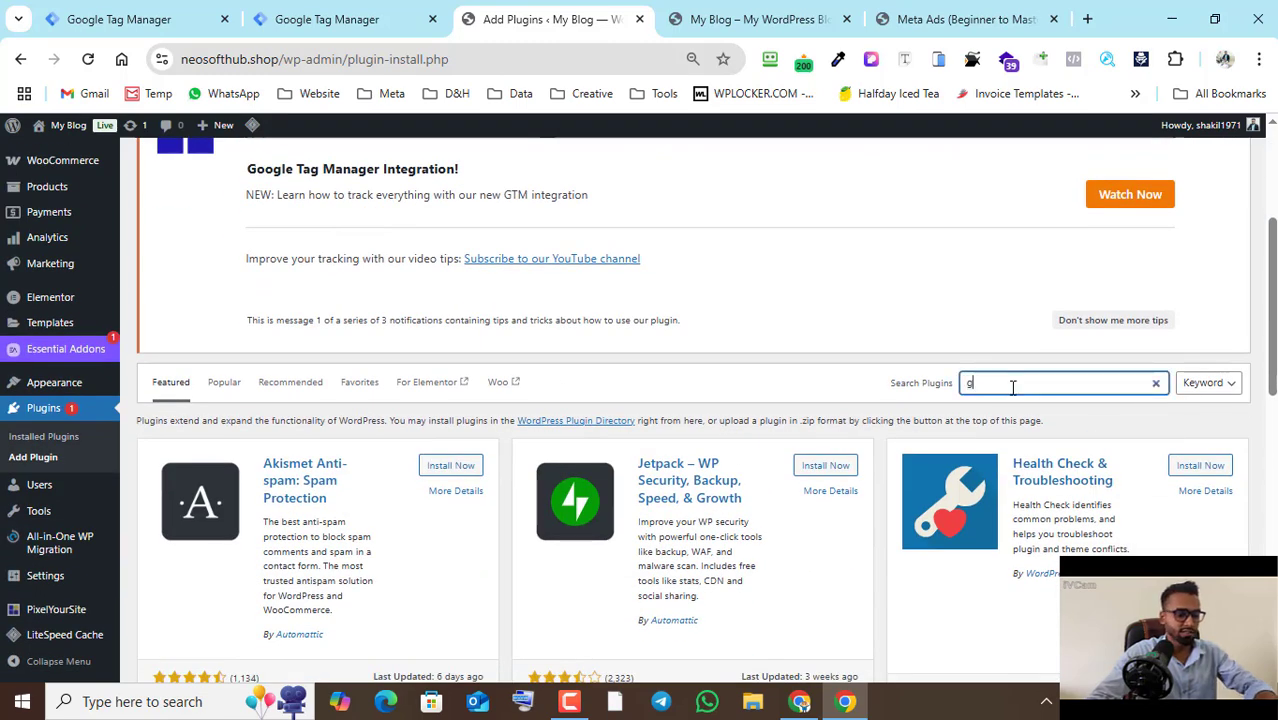
pyautogui.write('tm4wp')
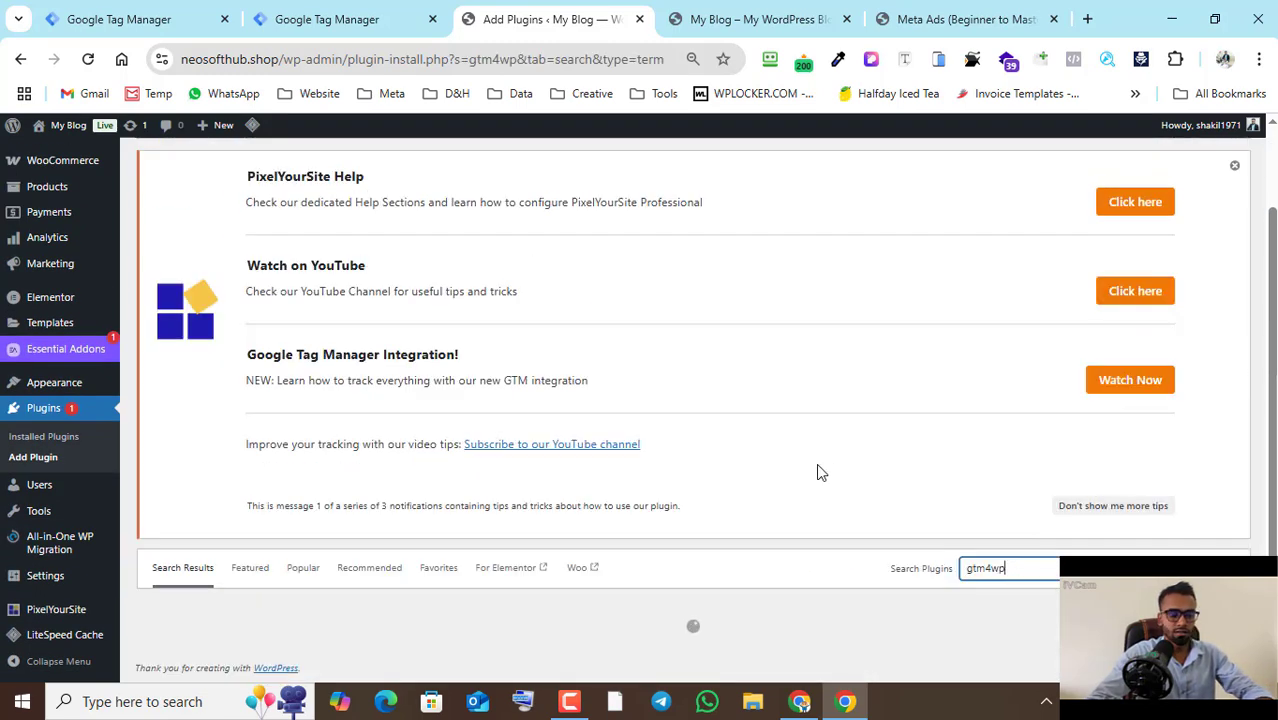
pyautogui.scroll(-1, 513, 442)
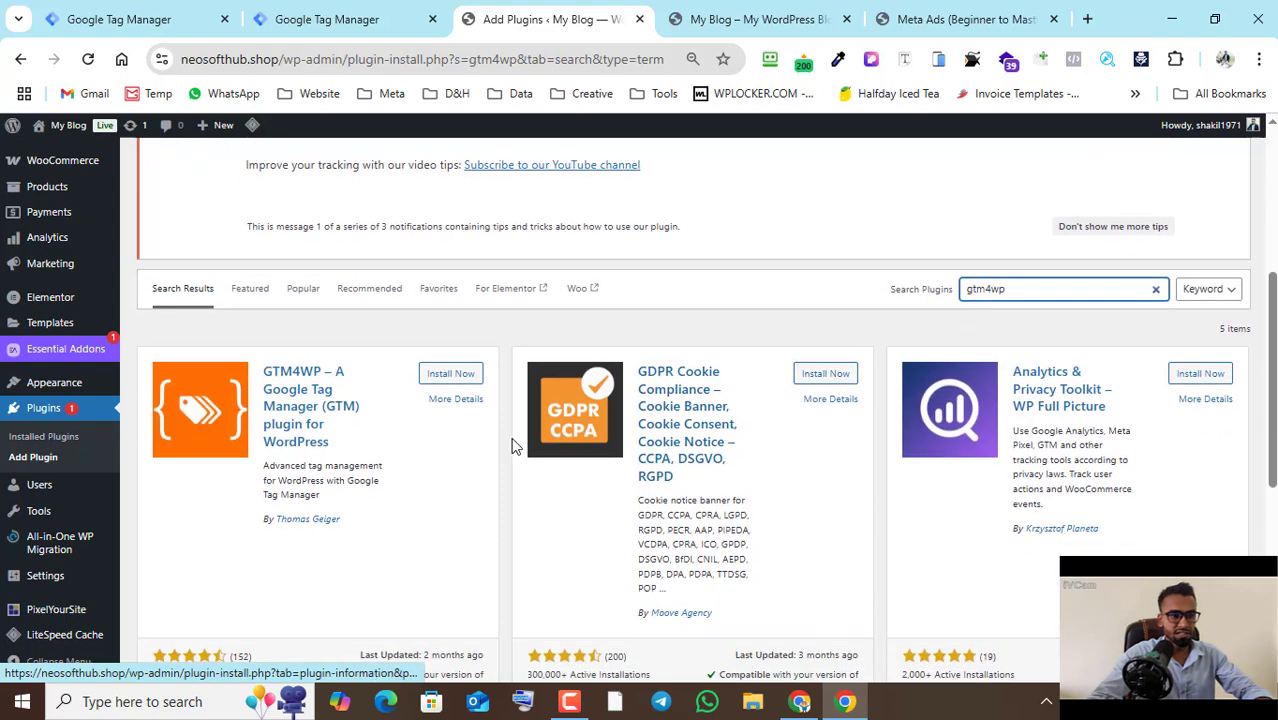
pyautogui.click(452, 376)
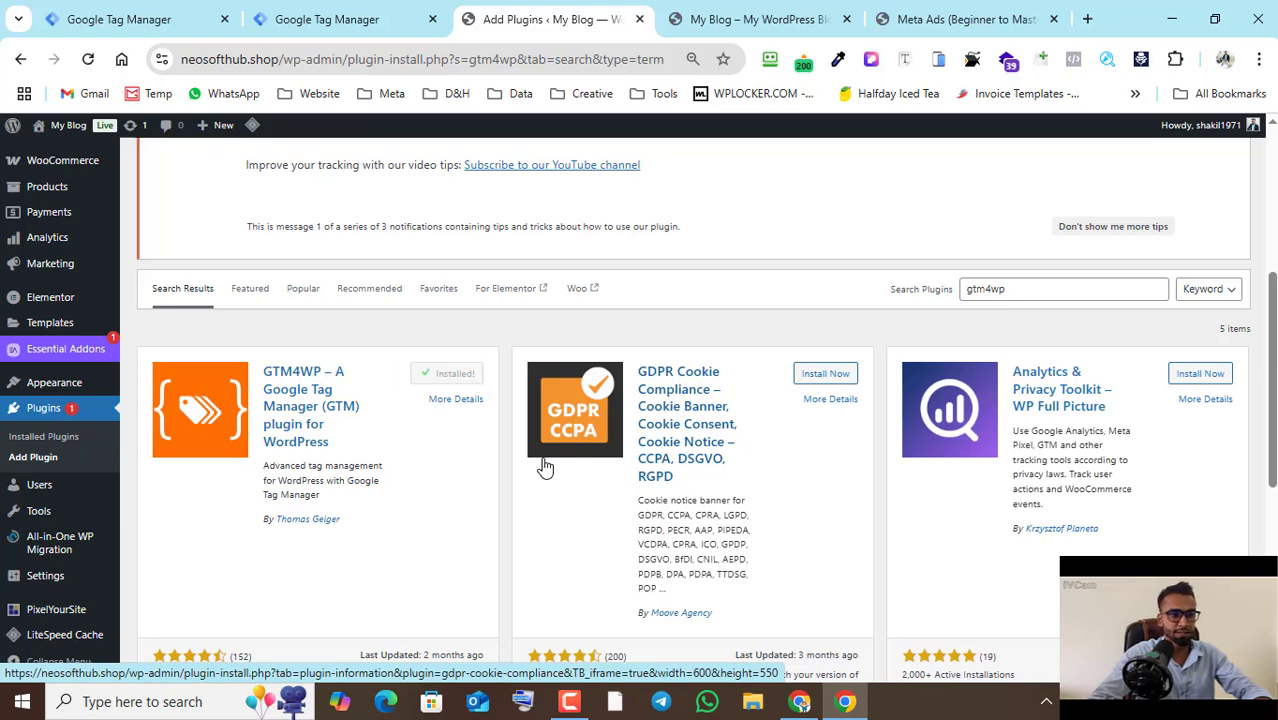
pyautogui.click(456, 374)
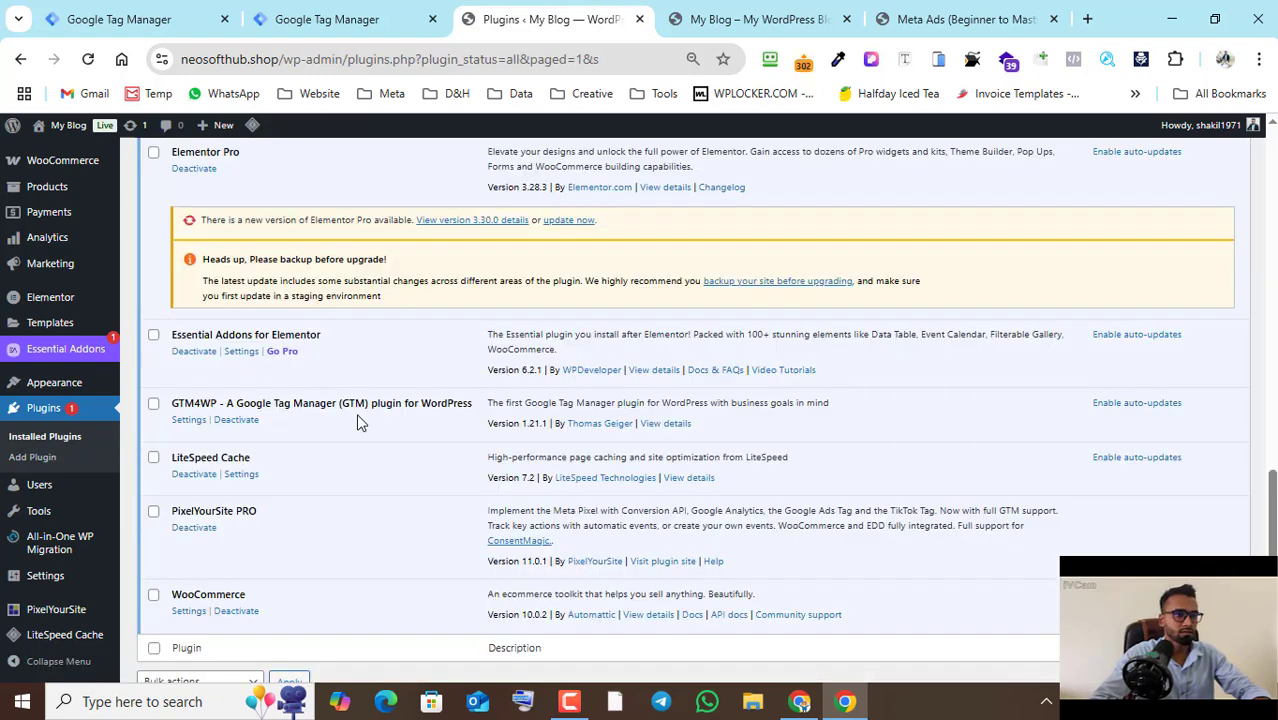
# - Open the GTM4WP plugin's settings and fill in the Google Tag Manager ID with the Test Web container's ID
pyautogui.click(190, 421)
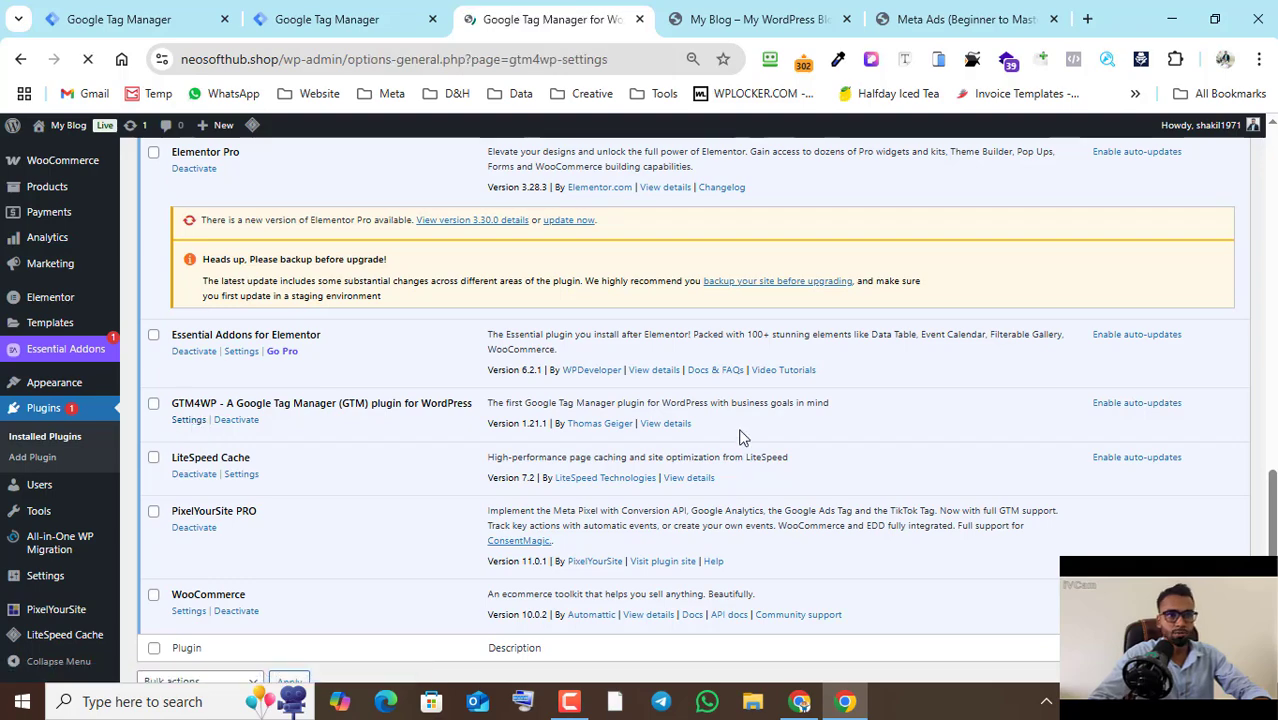
pyautogui.scroll(-4, 739, 437)
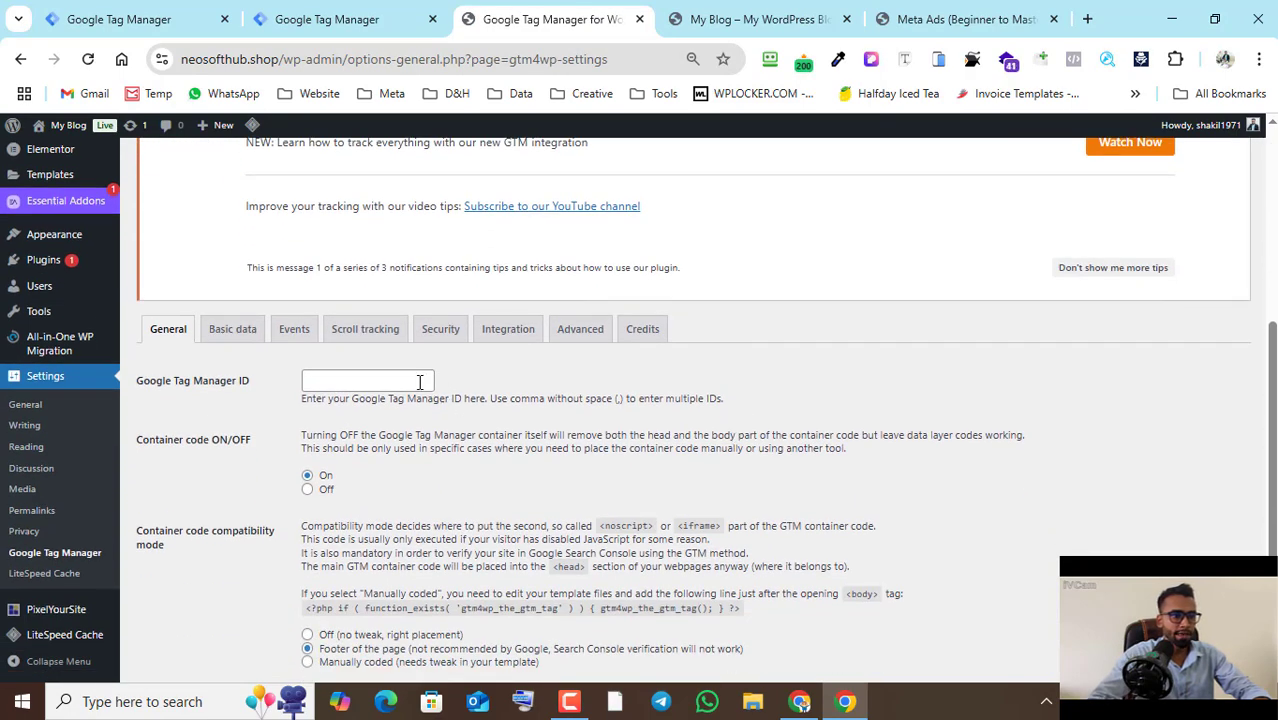
pyautogui.click(420, 382)
pyautogui.write('GTM-MV9W8PZW')
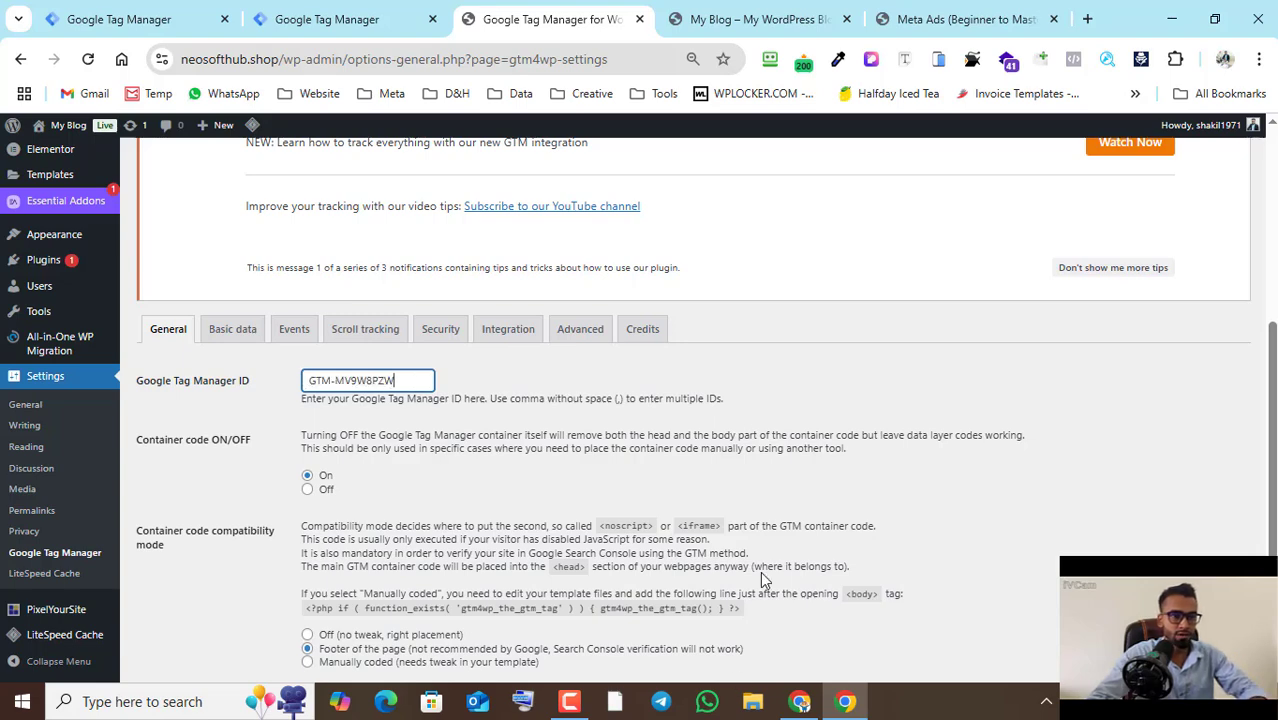
pyautogui.click(800, 690)
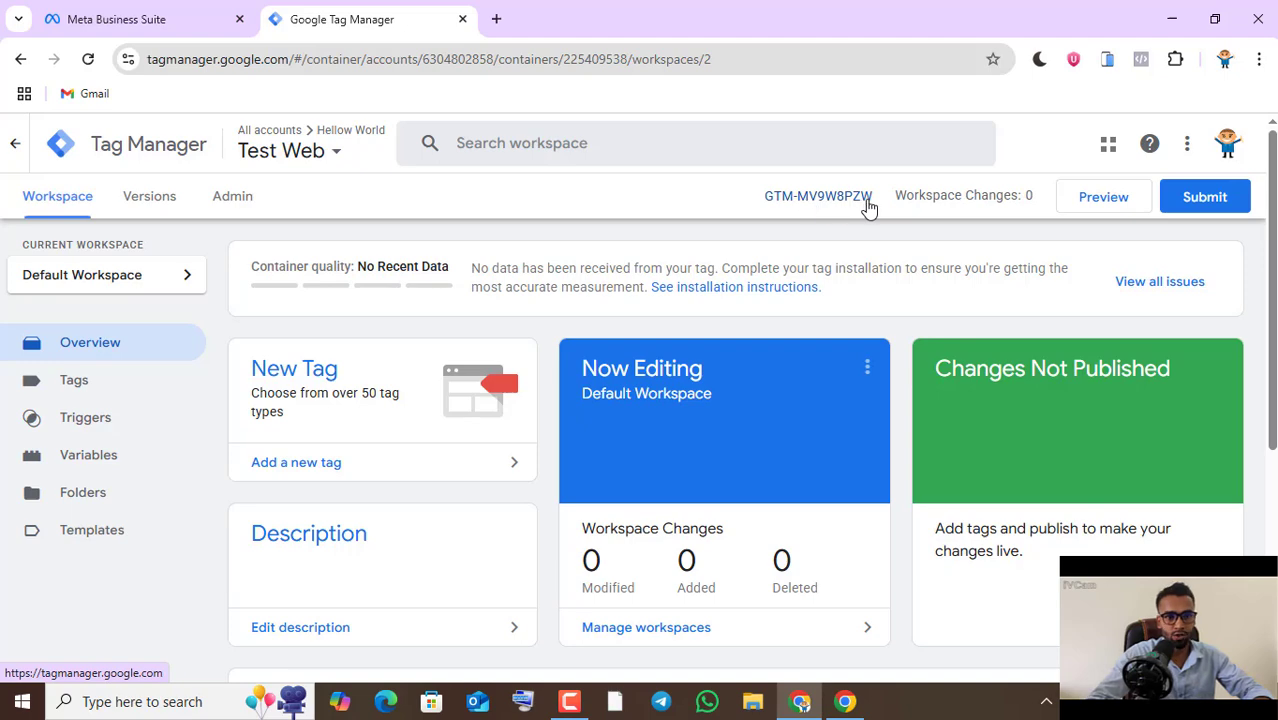
pyautogui.click(826, 708)
# - Save the GTM4WP general settings with the container code compatibility mode set to Off (no tweak, right placement)
pyautogui.scroll(-1, 385, 443)
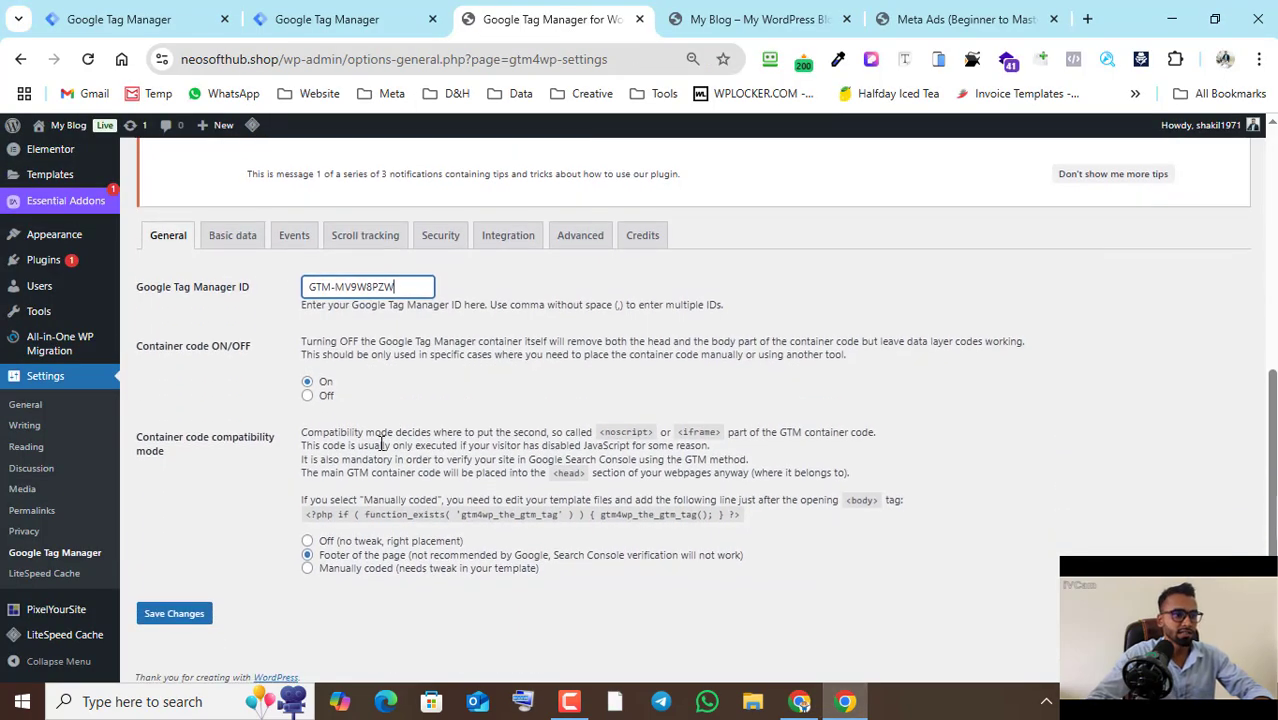
pyautogui.click(205, 614)
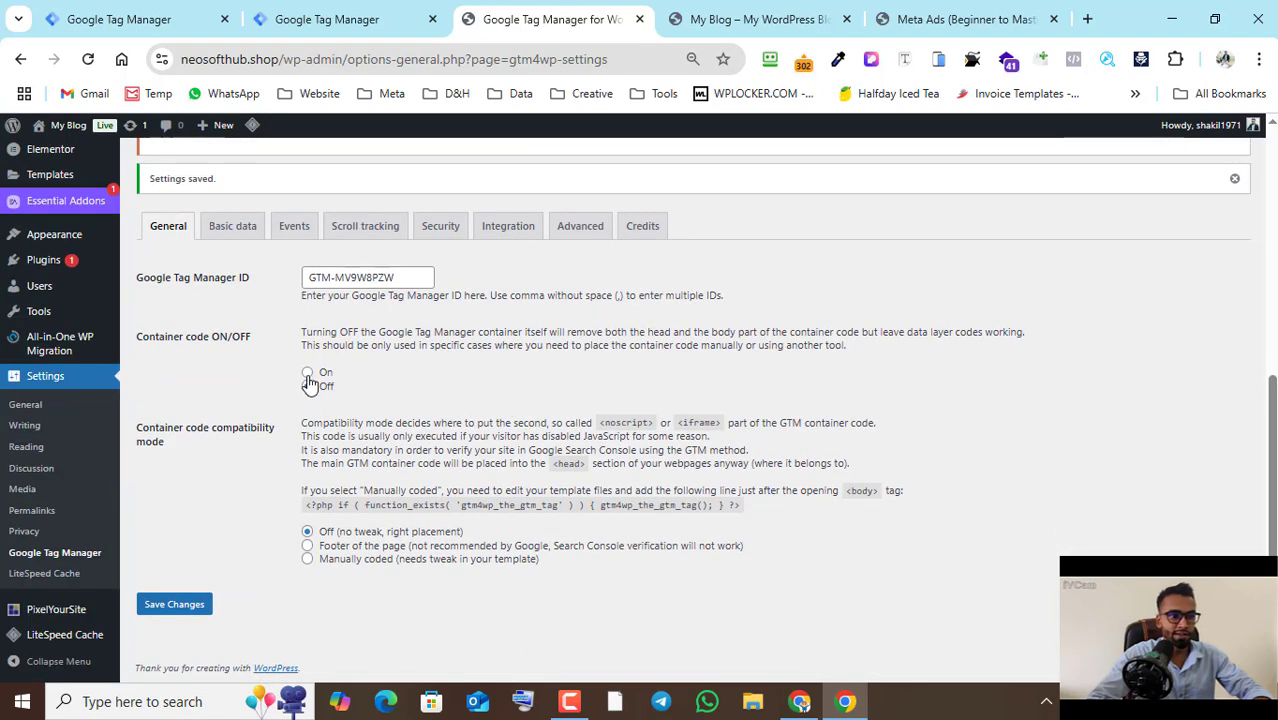
pyautogui.click(182, 606)
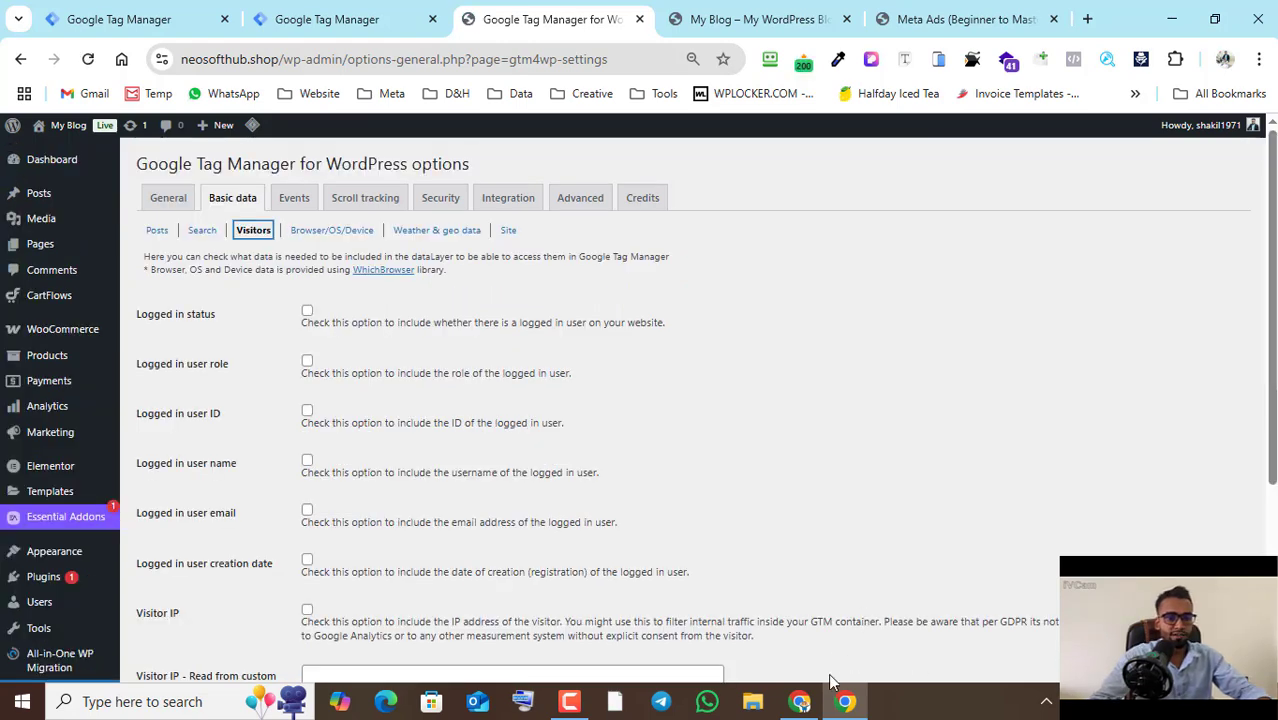
# - Switch to the Tag Manager browser window and review the Test Web container's tags and triggers
pyautogui.click(806, 702)
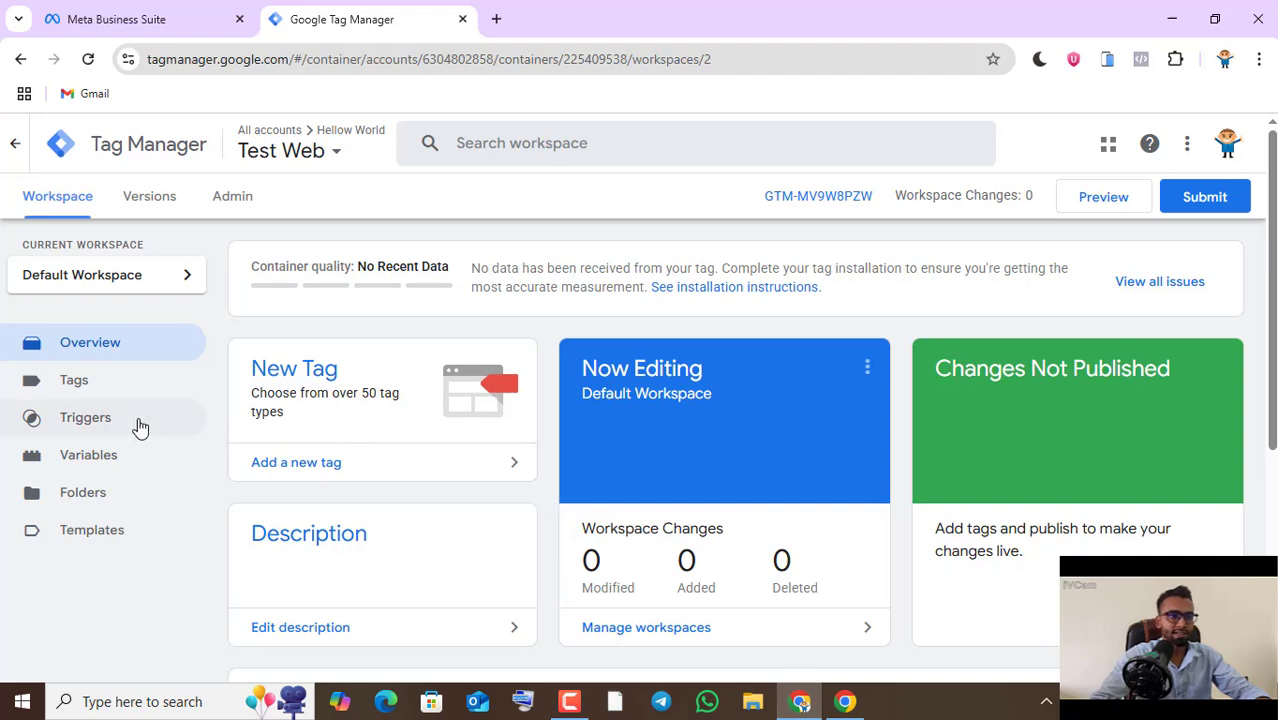
pyautogui.click(77, 386)
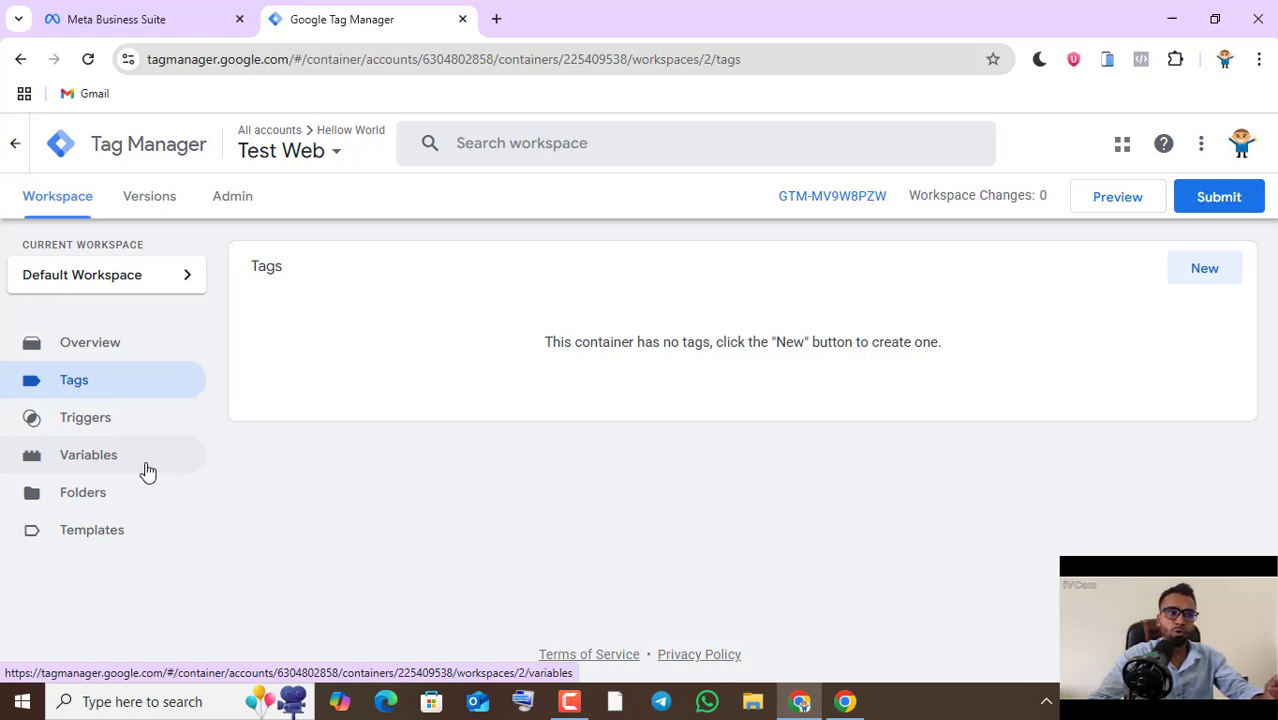
pyautogui.click(87, 421)
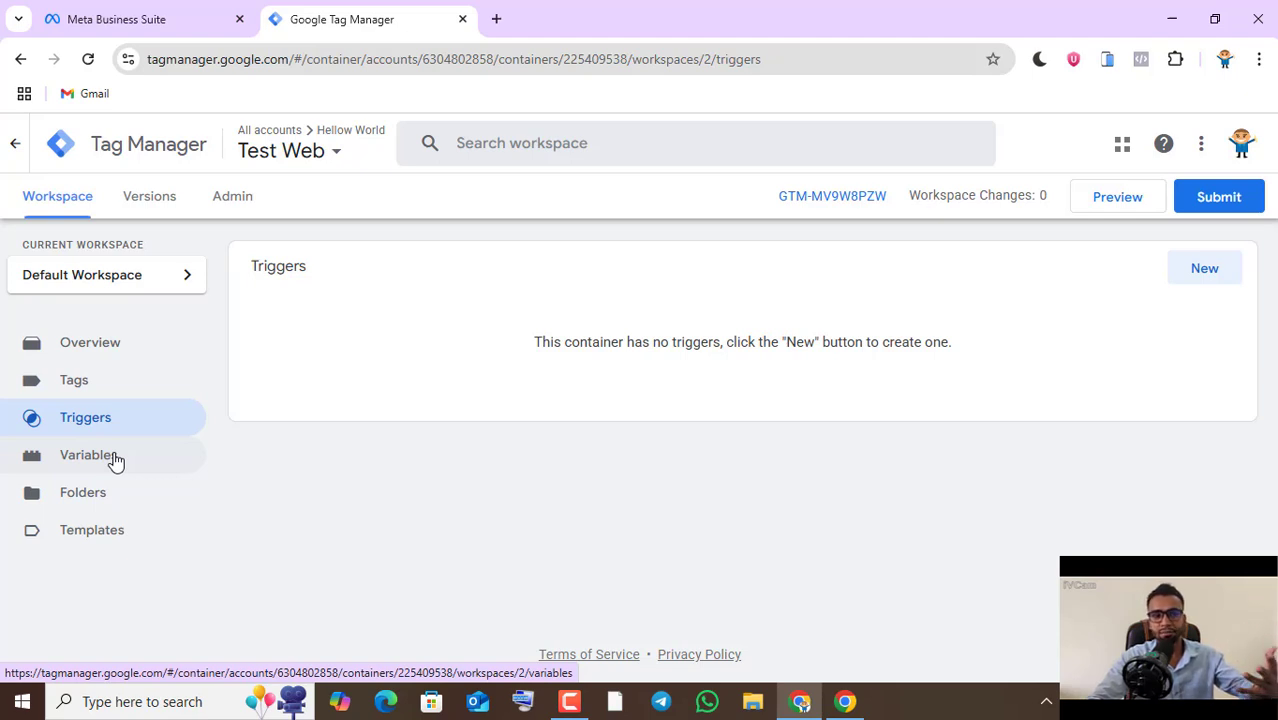
pyautogui.click(80, 382)
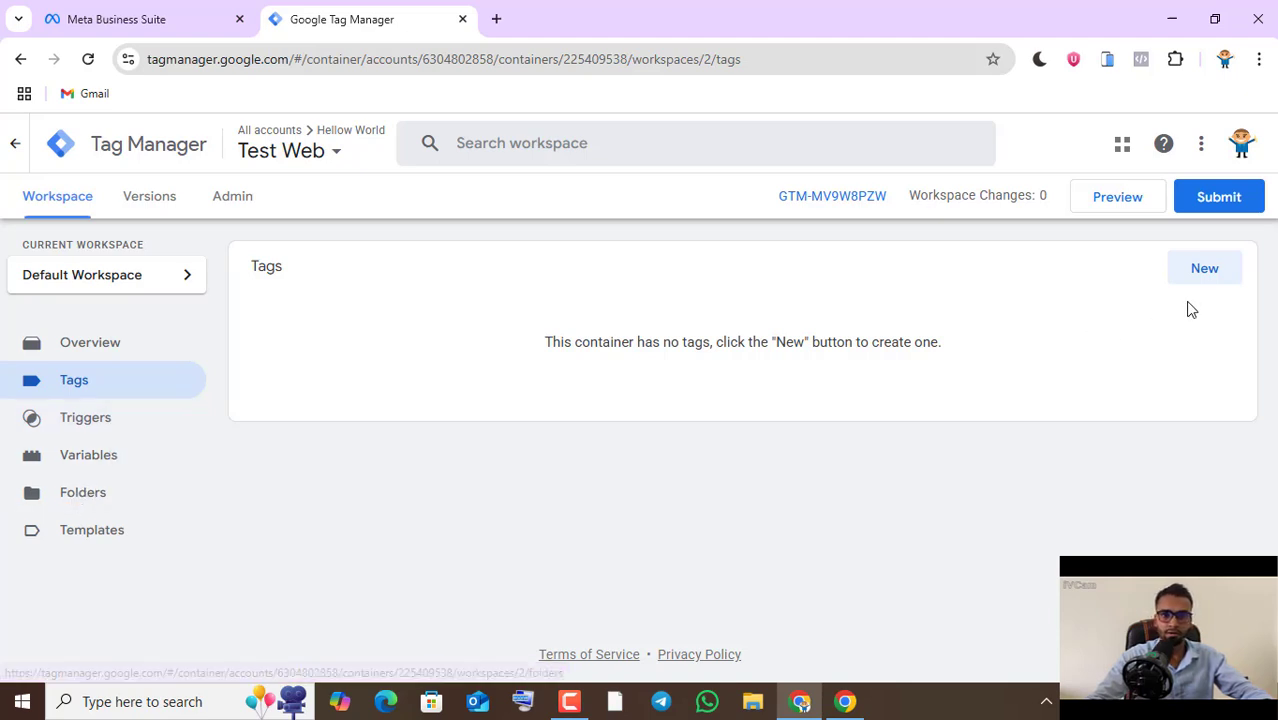
# - Search the tag template gallery for pixel and add the Facebook Pixel template by facebookarchive to the workspace
pyautogui.click(110, 533)
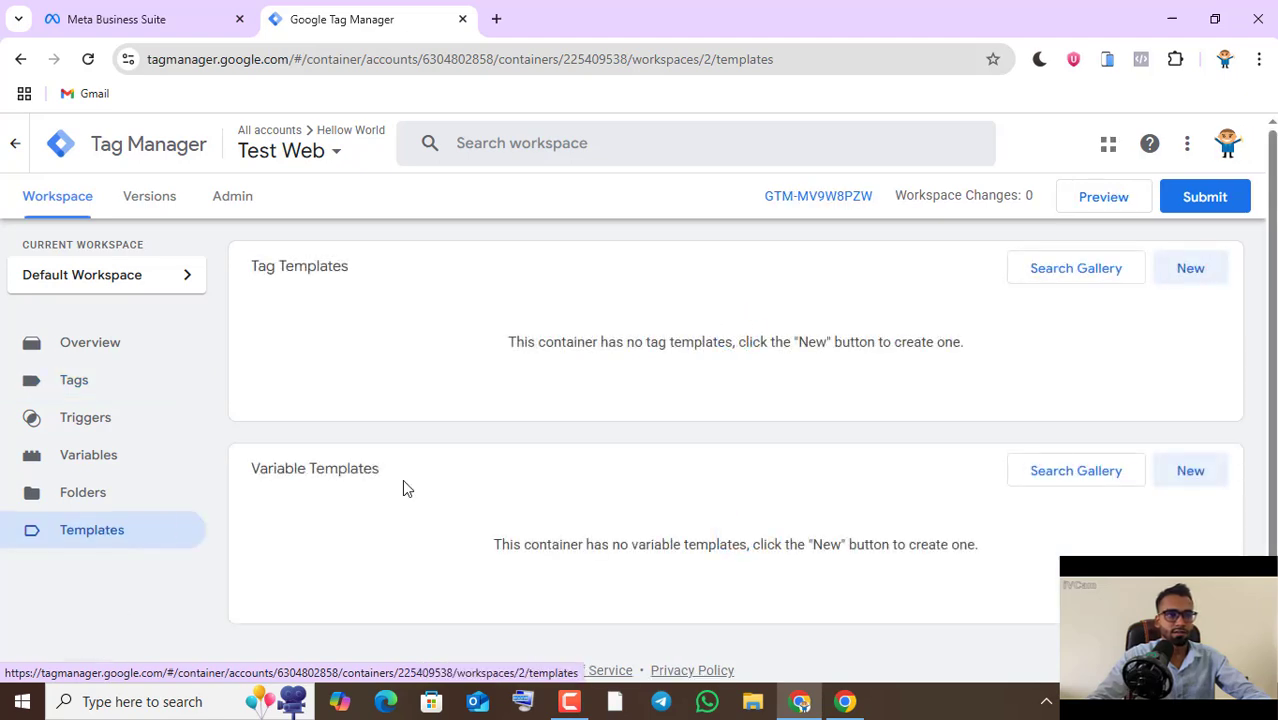
pyautogui.click(1101, 280)
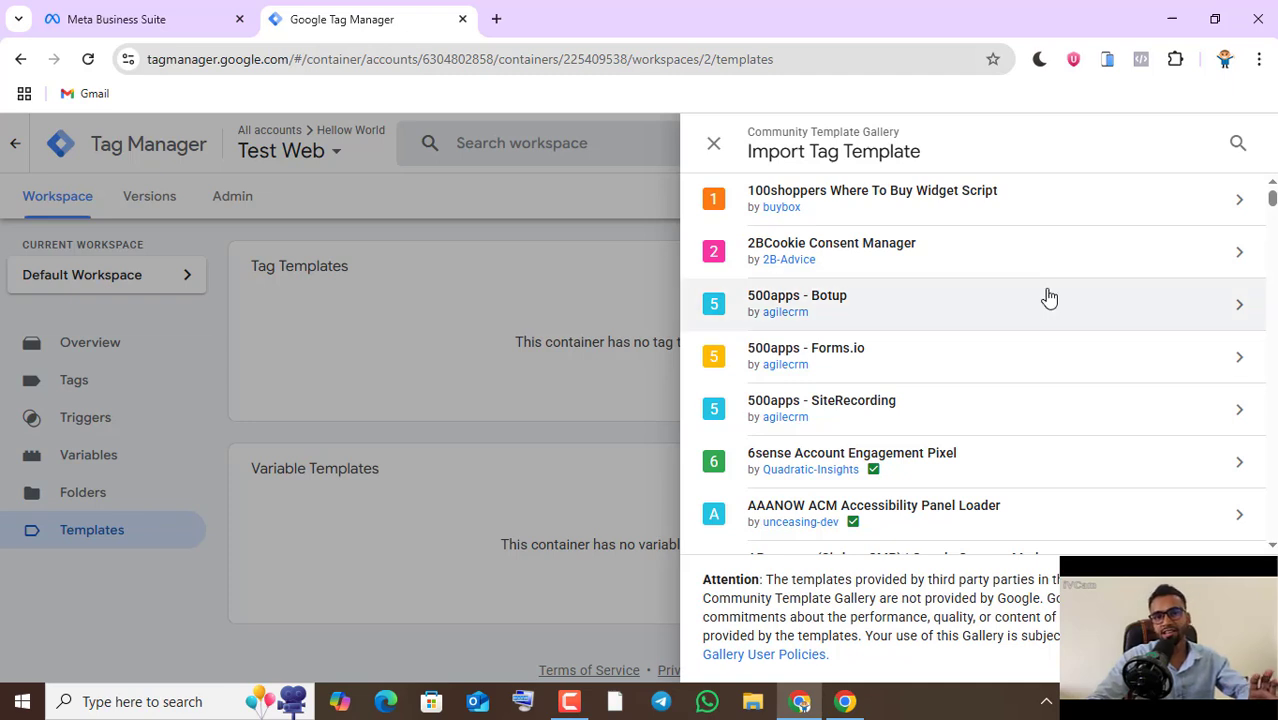
pyautogui.click(1238, 143)
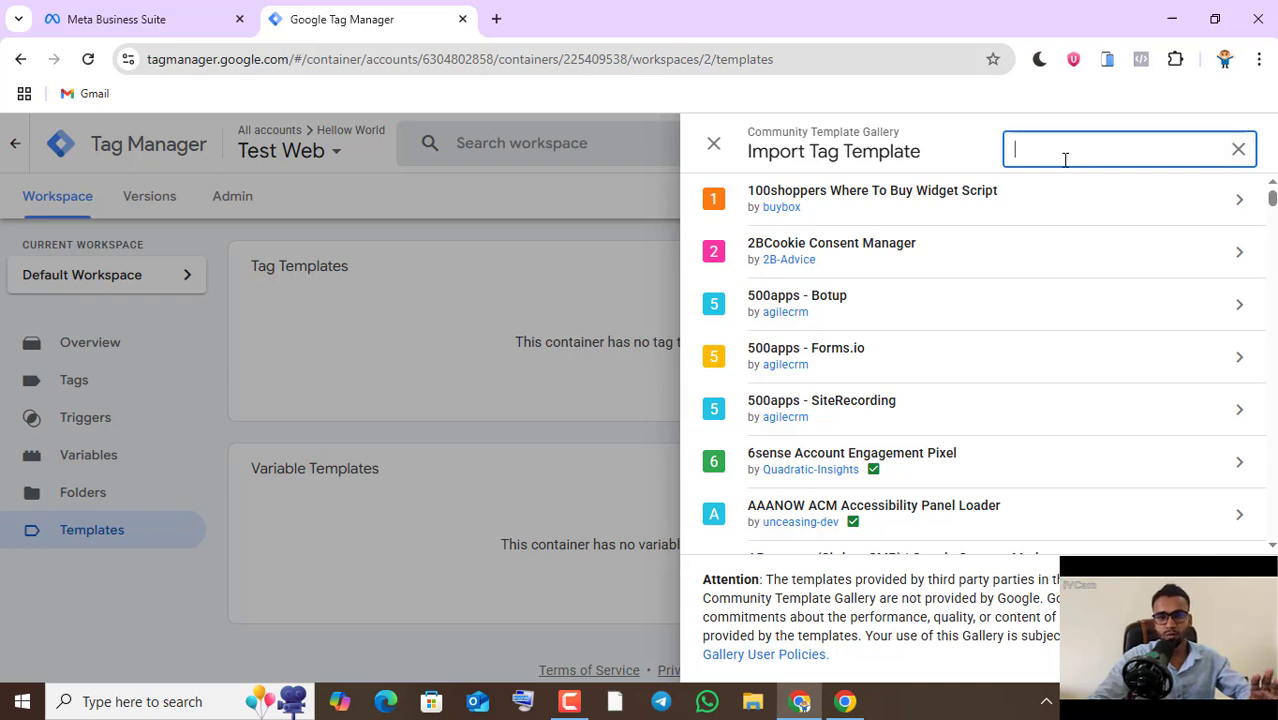
pyautogui.write('pixel')
pyautogui.scroll(-5, 909, 403)
pyautogui.click(909, 403)
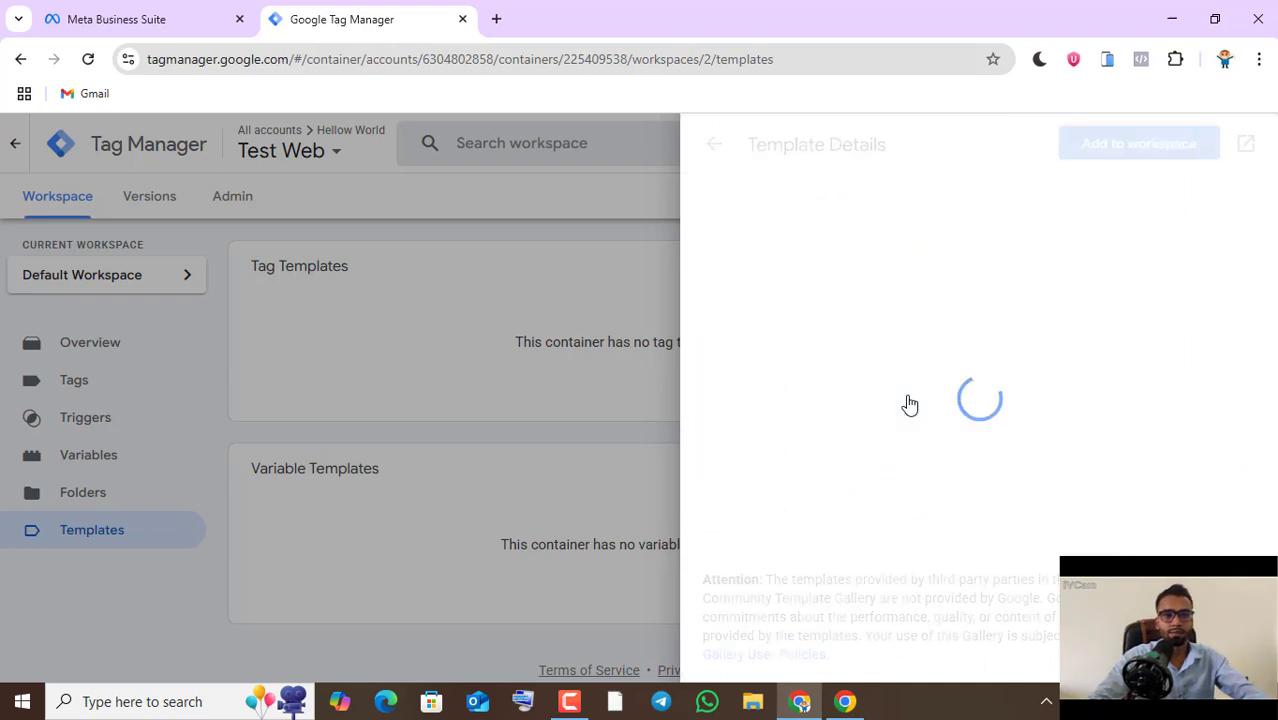
pyautogui.click(1135, 148)
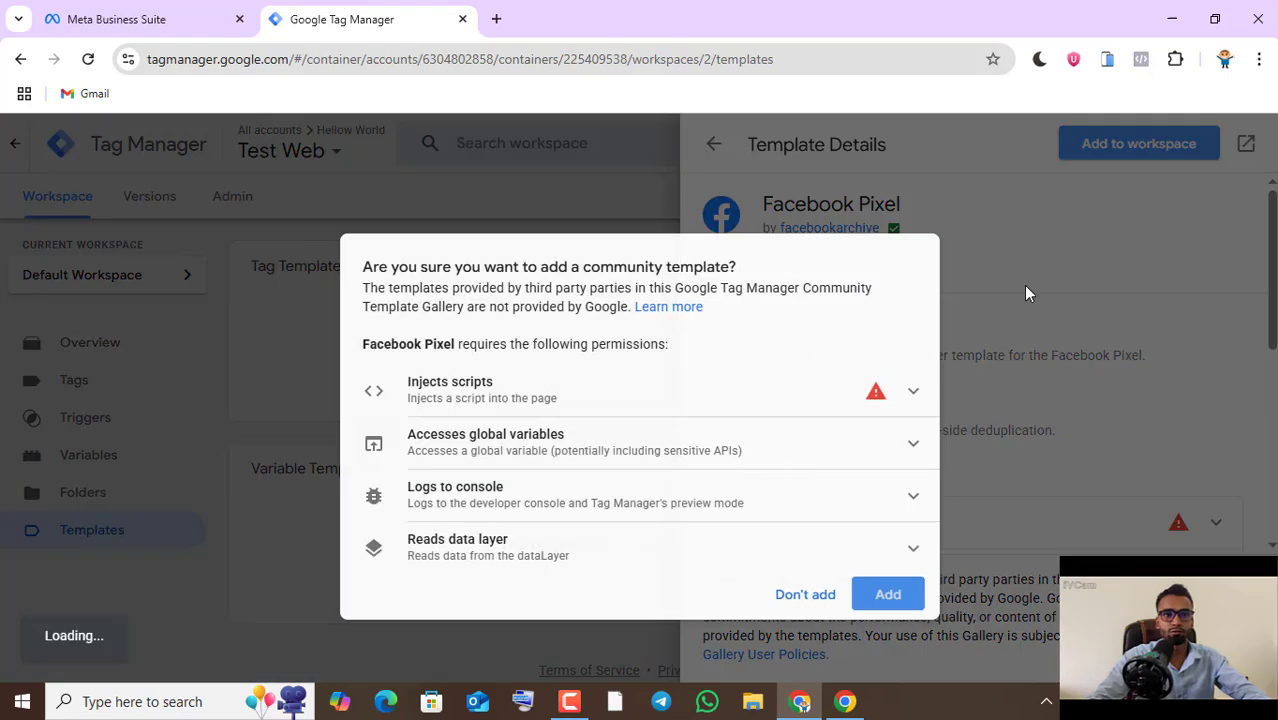
pyautogui.click(885, 596)
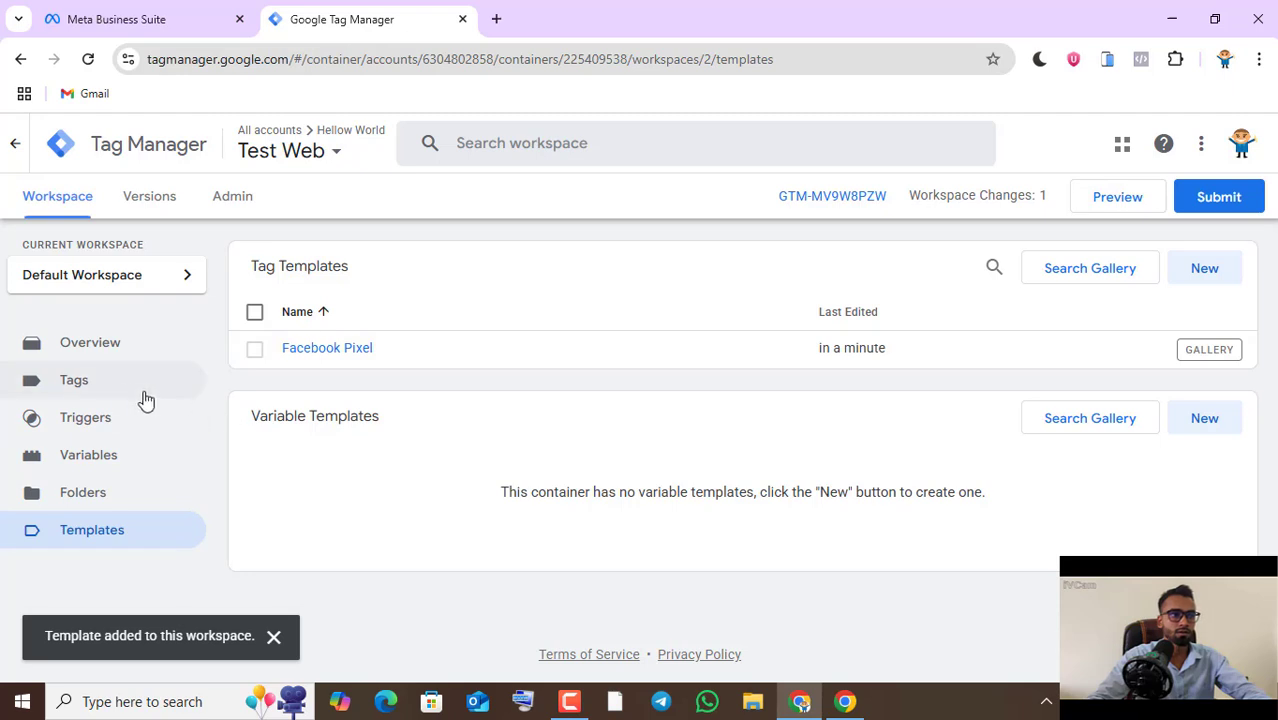
# - Create a new tag named Facebook pixelTag and choose Facebook Pixel as its tag type
pyautogui.click(125, 393)
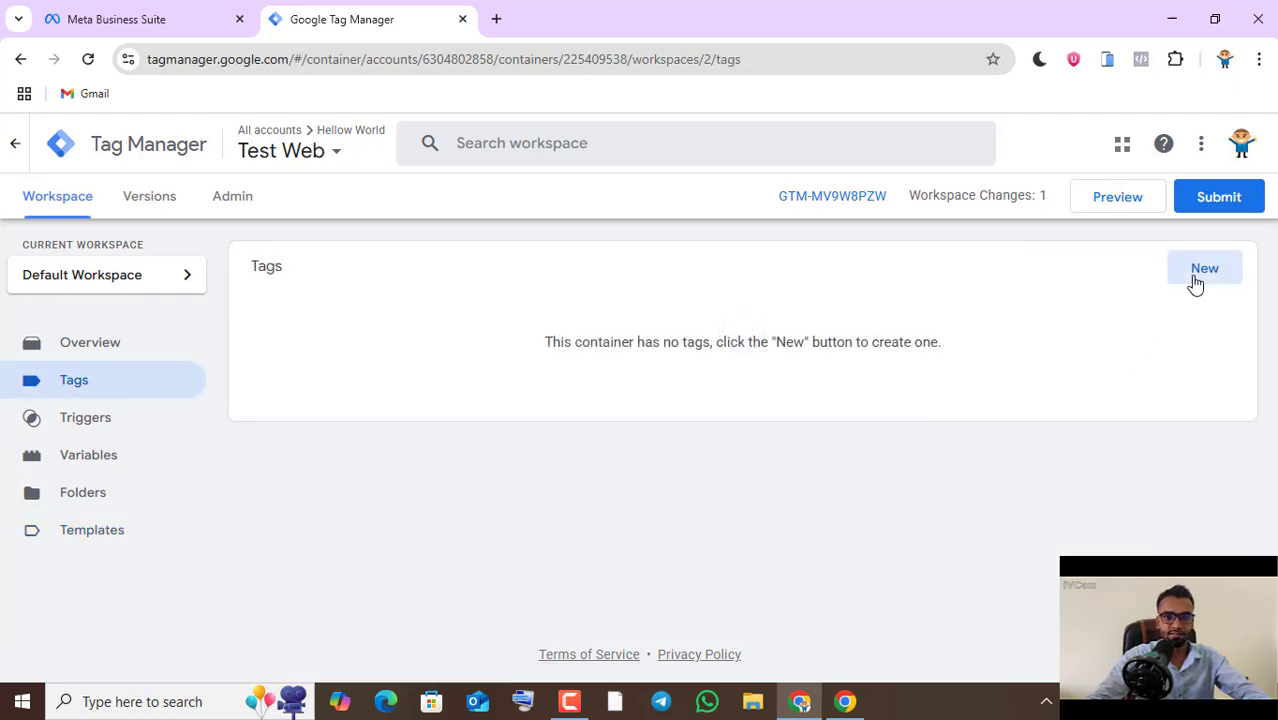
pyautogui.click(1193, 282)
pyautogui.moveTo(331, 146); pyautogui.dragTo(253, 150)
pyautogui.write('Facebook pixel')
pyautogui.click(776, 331)
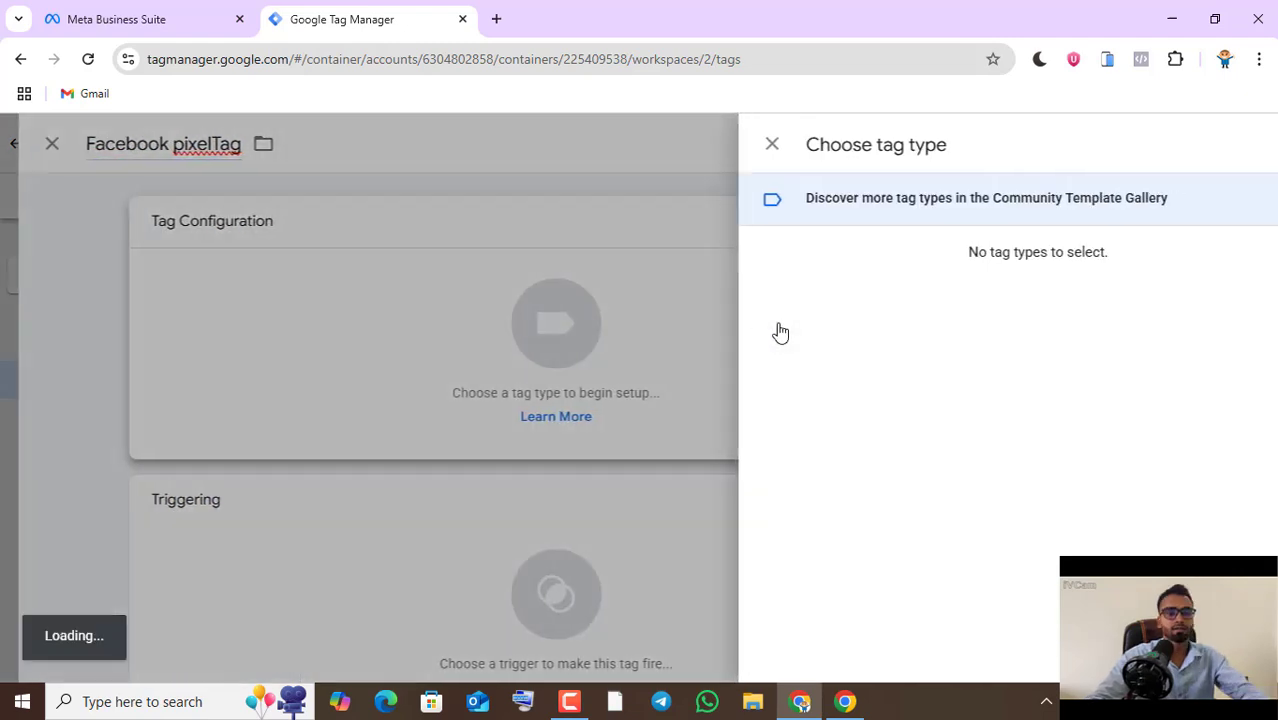
pyautogui.scroll(-3, 900, 436)
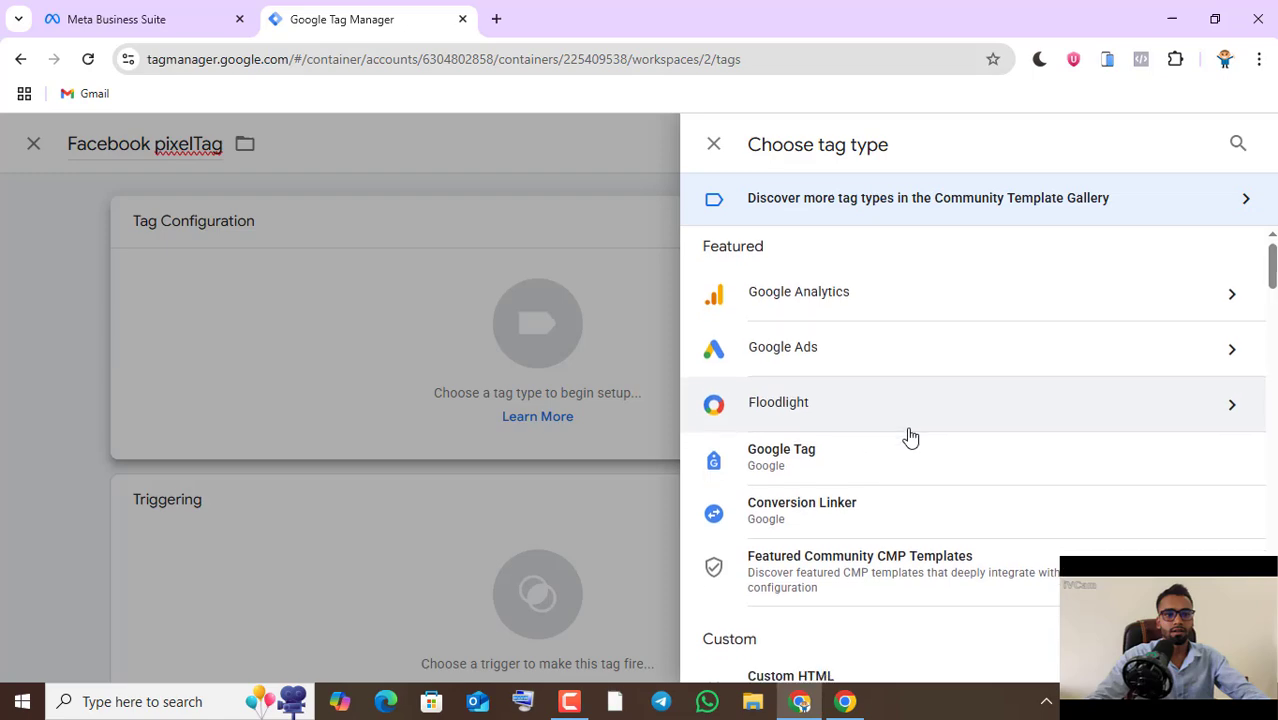
pyautogui.click(1025, 540)
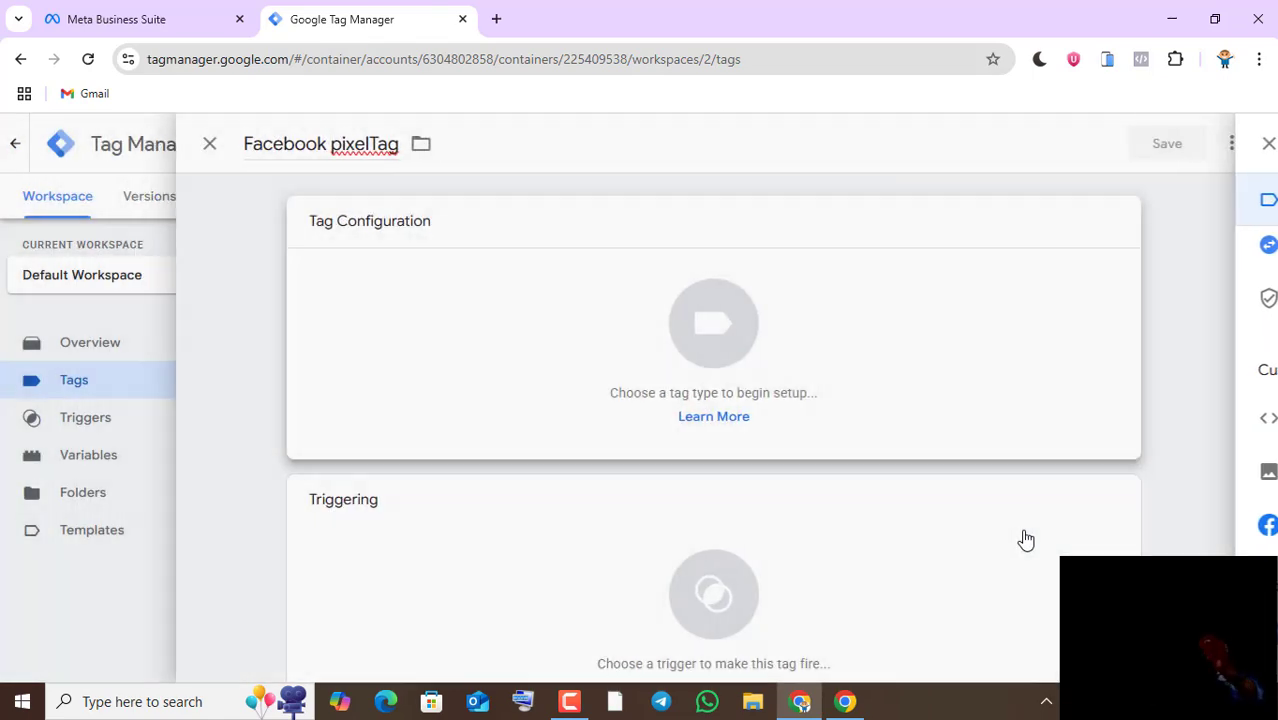
# - Fill in the tag's Facebook Pixel ID with the Test pixel's ID, then save the tag with the All Pages trigger
pyautogui.click(442, 424)
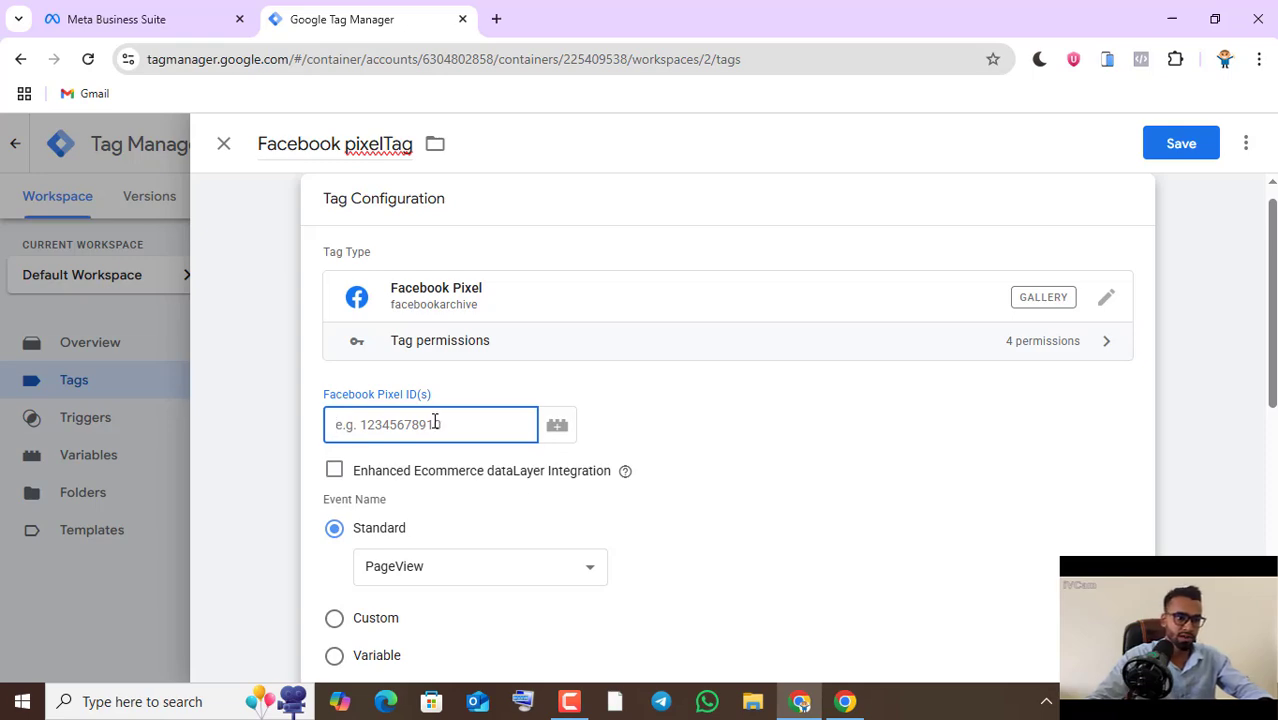
pyautogui.click(842, 697)
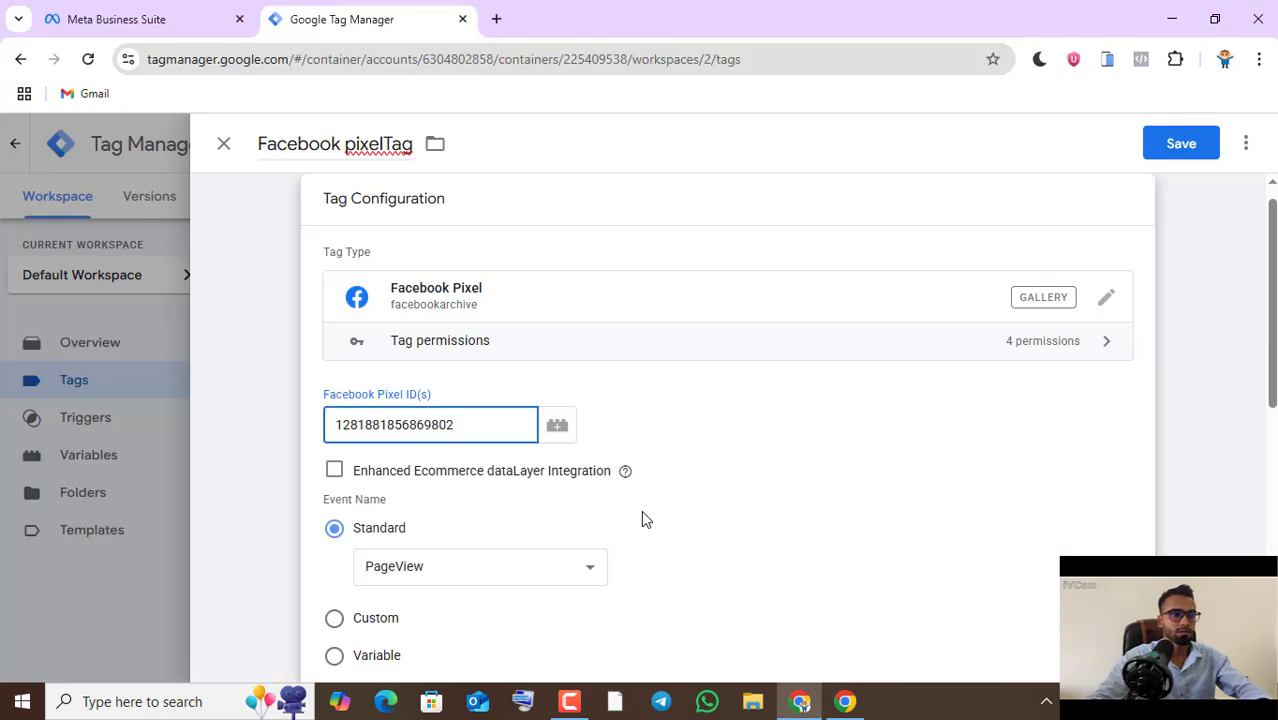
pyautogui.scroll(-6, 644, 518)
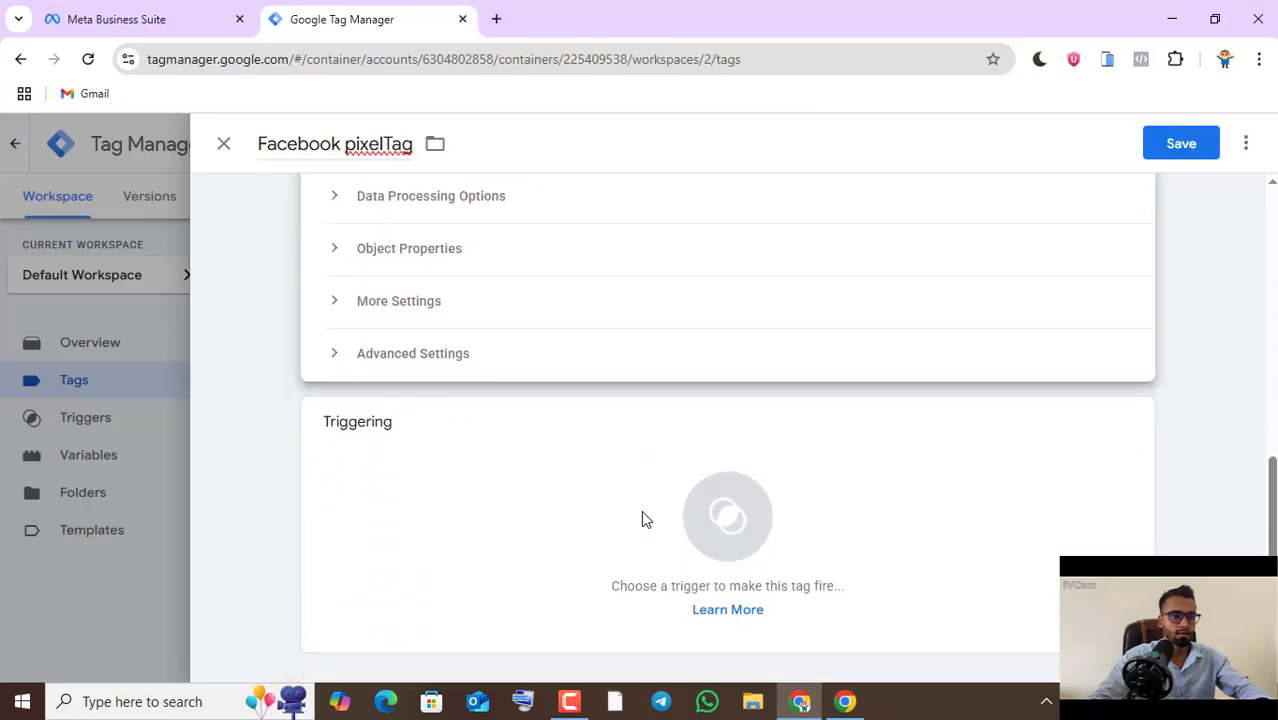
pyautogui.click(710, 523)
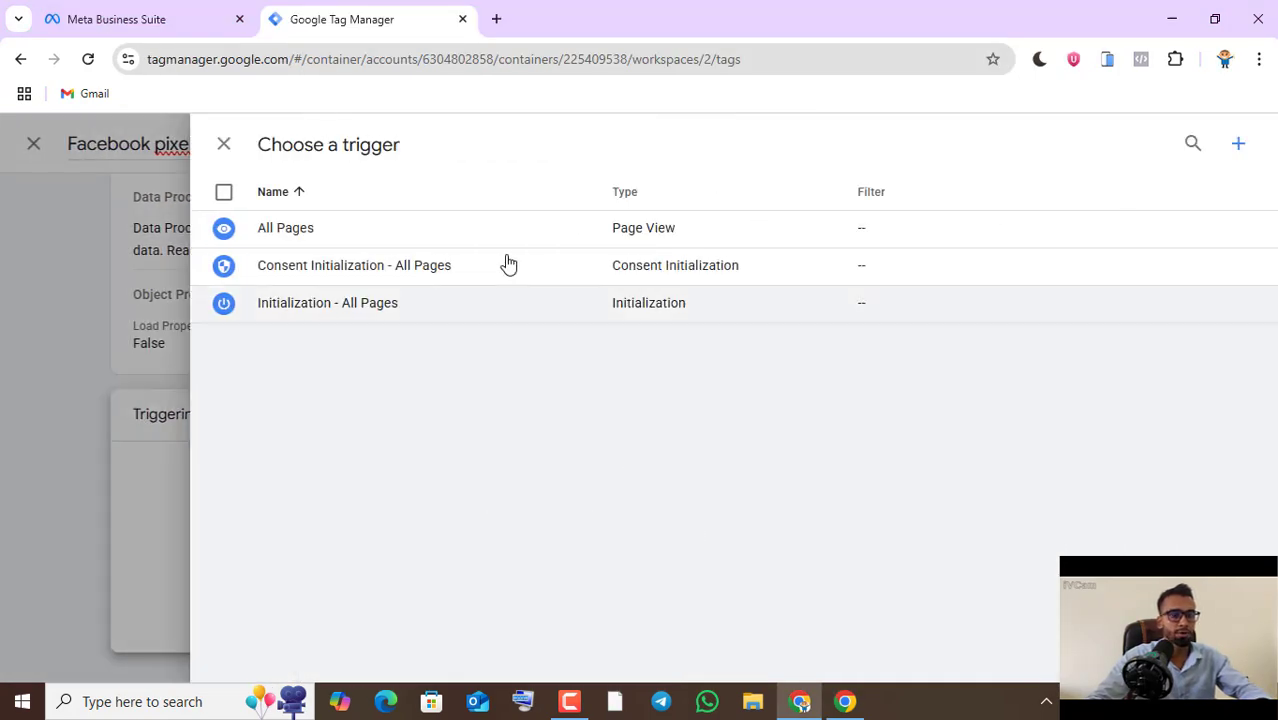
pyautogui.click(616, 232)
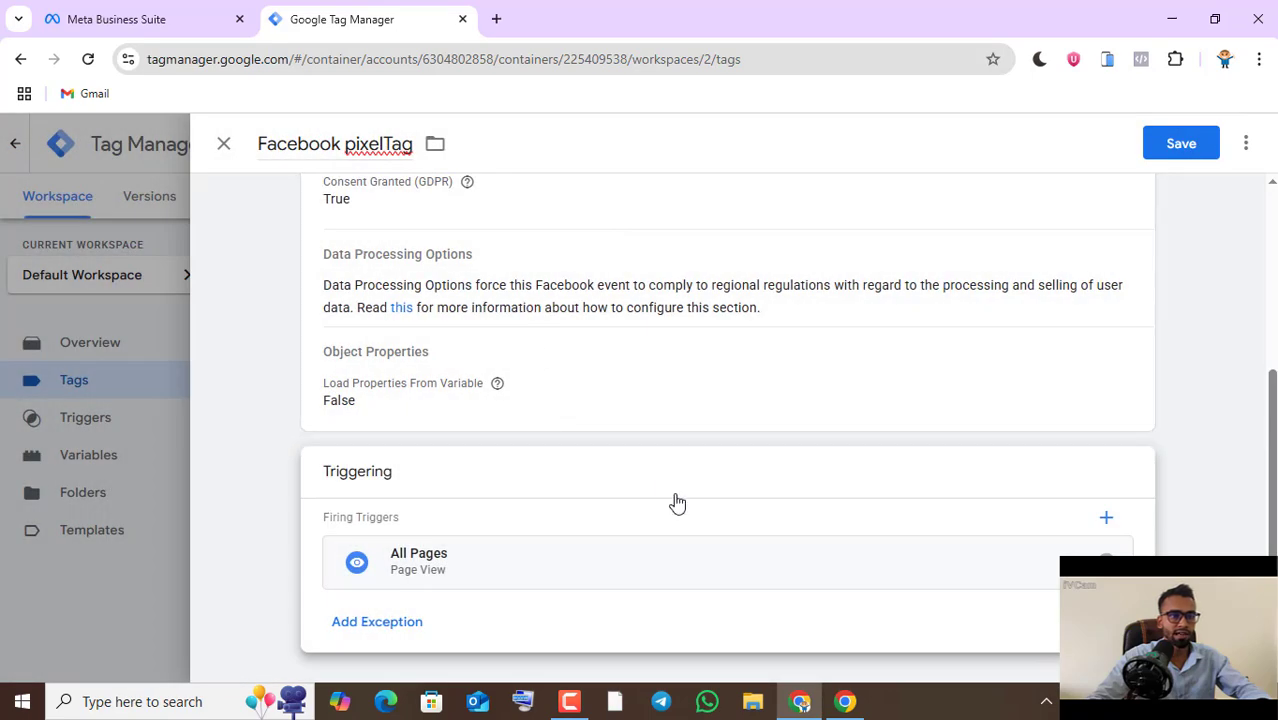
pyautogui.scroll(5, 677, 503)
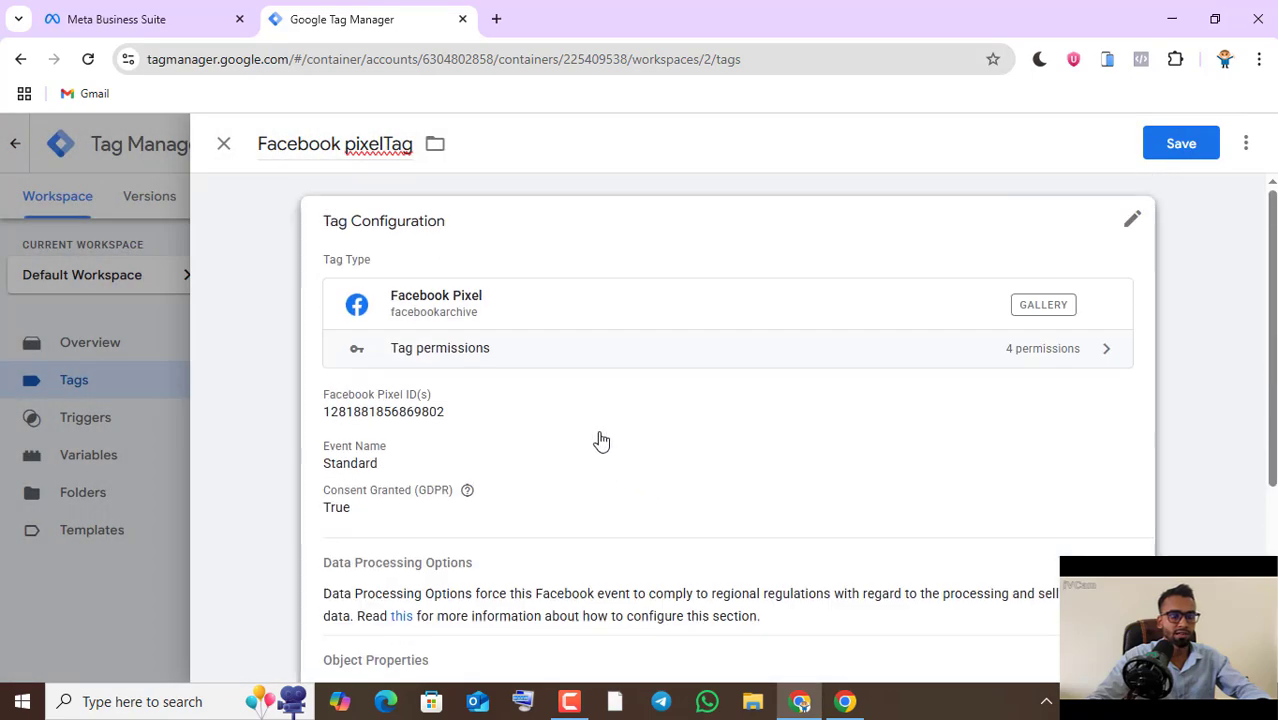
pyautogui.click(1173, 155)
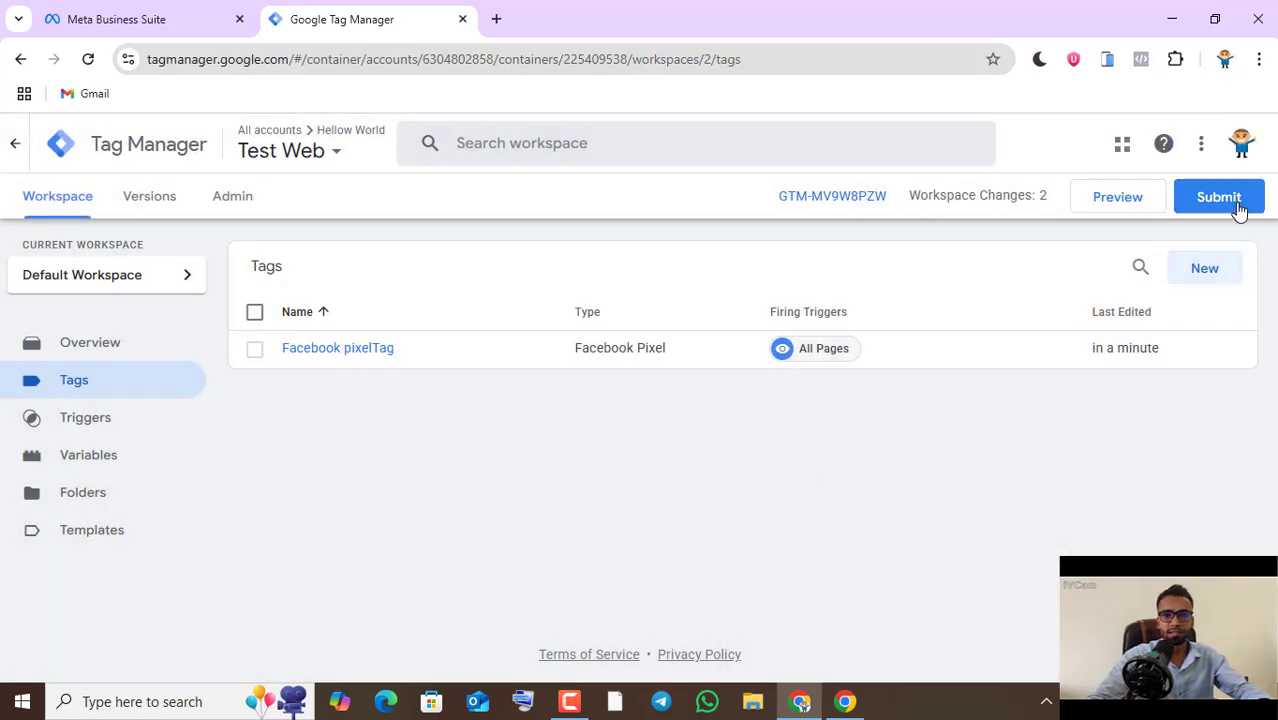
# - Publish the container changes without a version name or description, and return to the workspace overview
pyautogui.click(1222, 206)
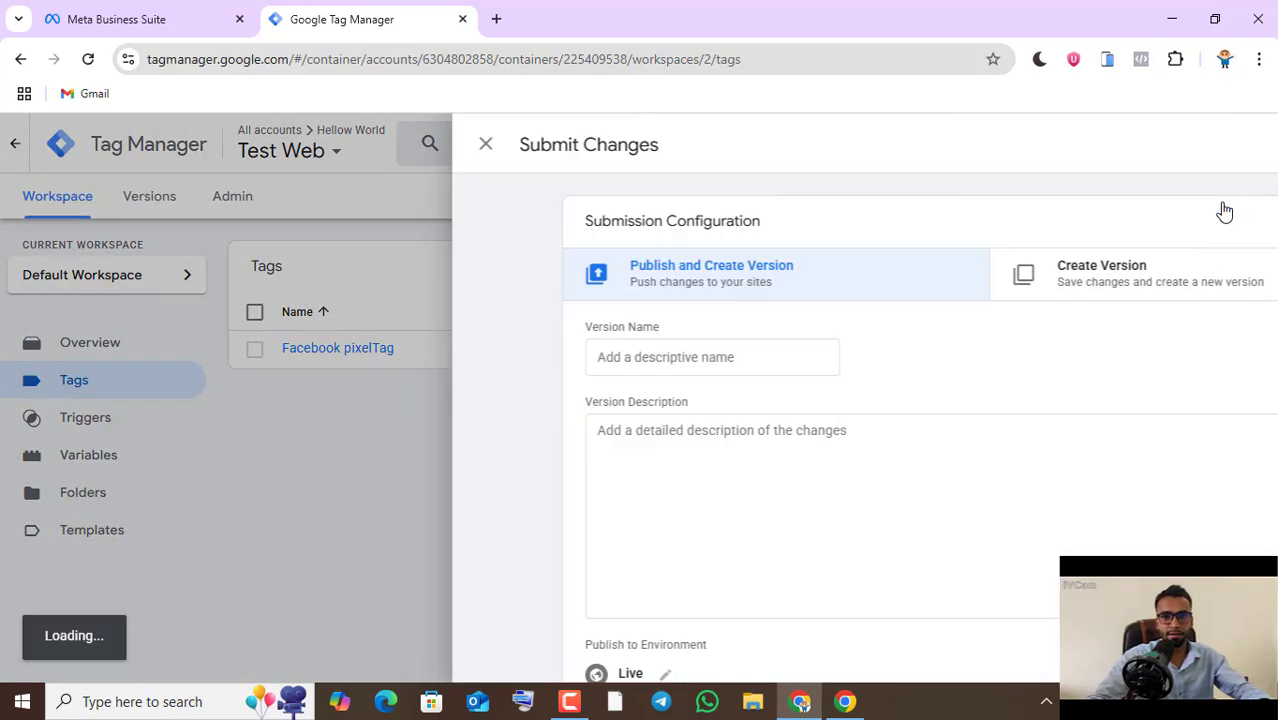
pyautogui.click(1212, 144)
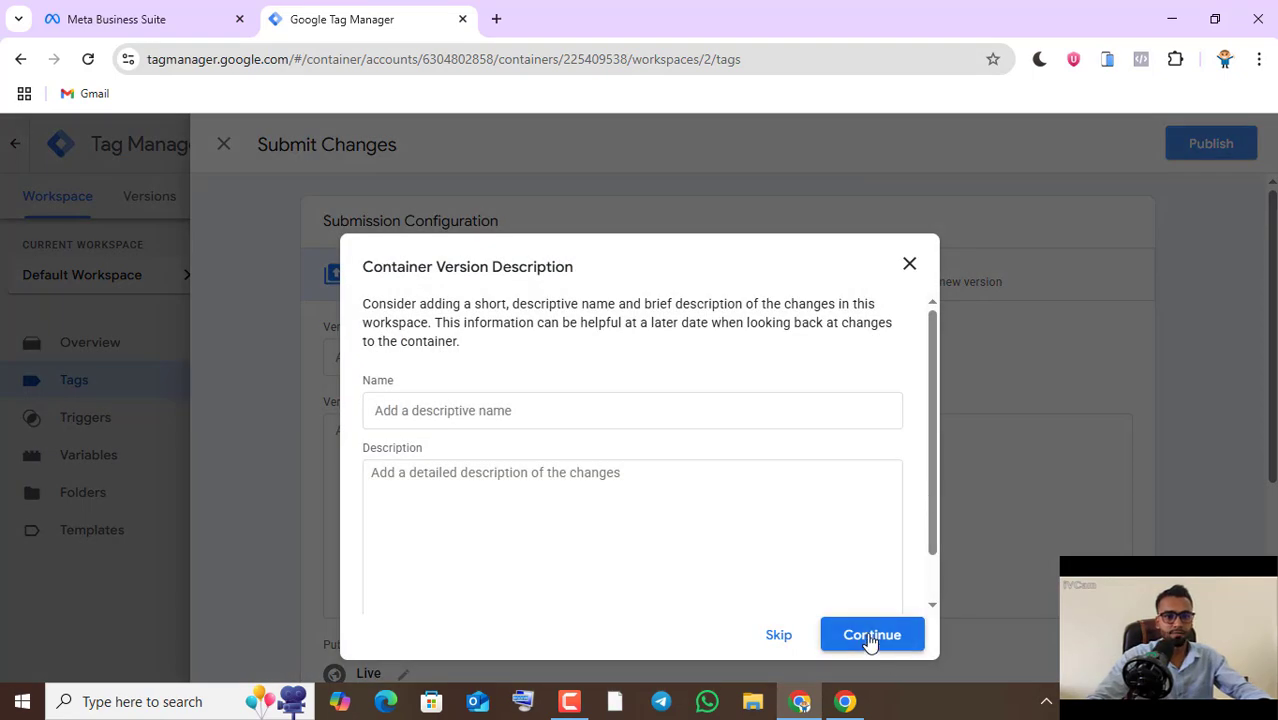
pyautogui.click(870, 635)
pyautogui.scroll(-1, 744, 542)
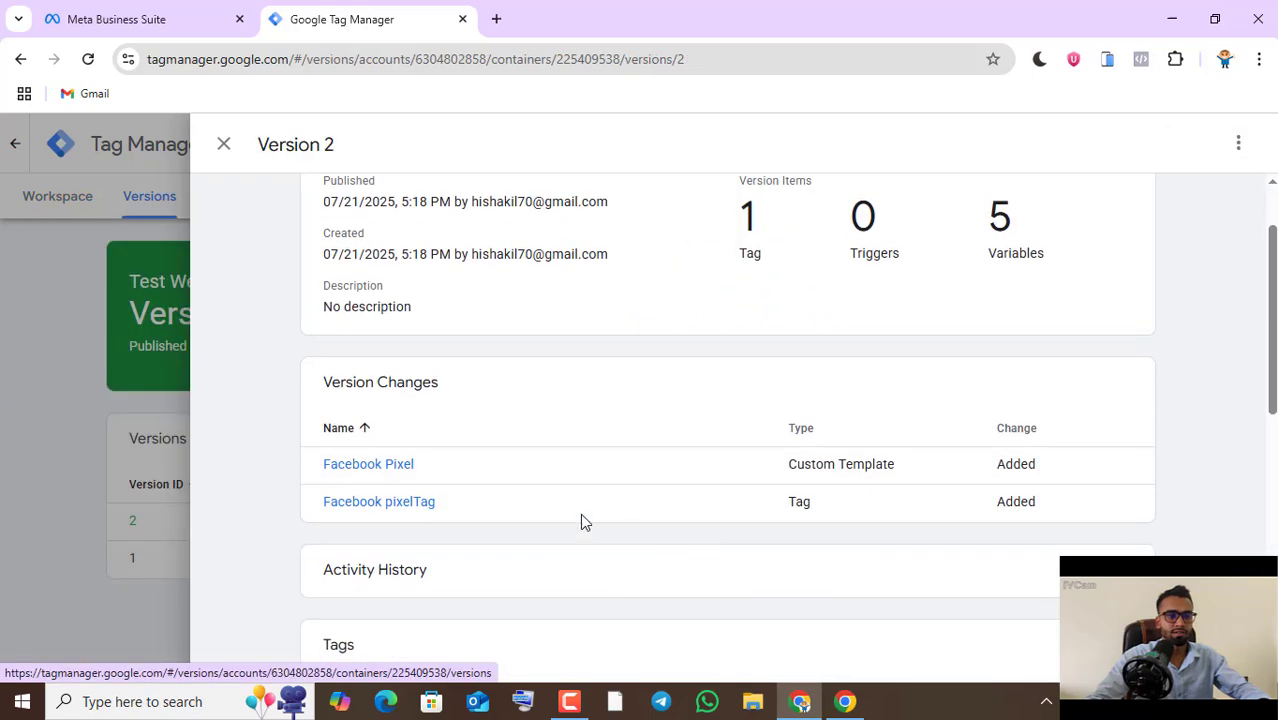
pyautogui.click(224, 144)
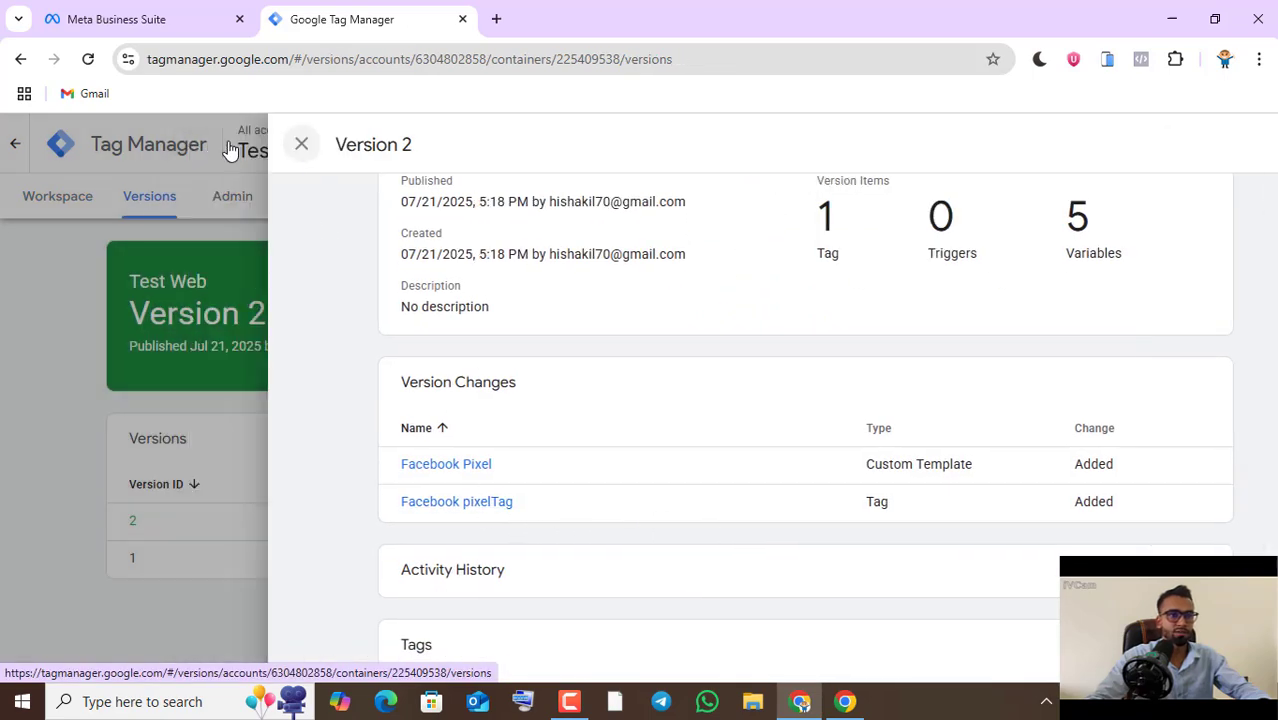
pyautogui.click(53, 198)
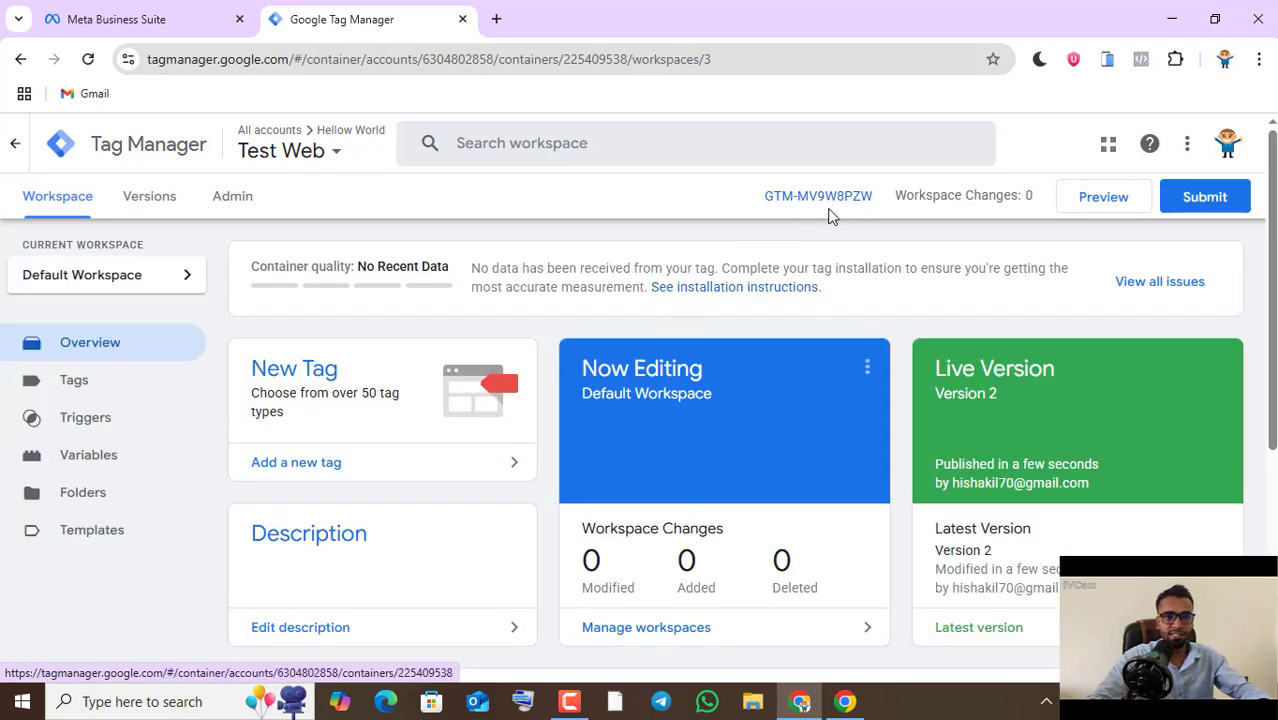
# - Switch to the browser window with the neosofthub.shop store, reload its homepage and inspect it with Meta Pixel Helper
pyautogui.click(845, 701)
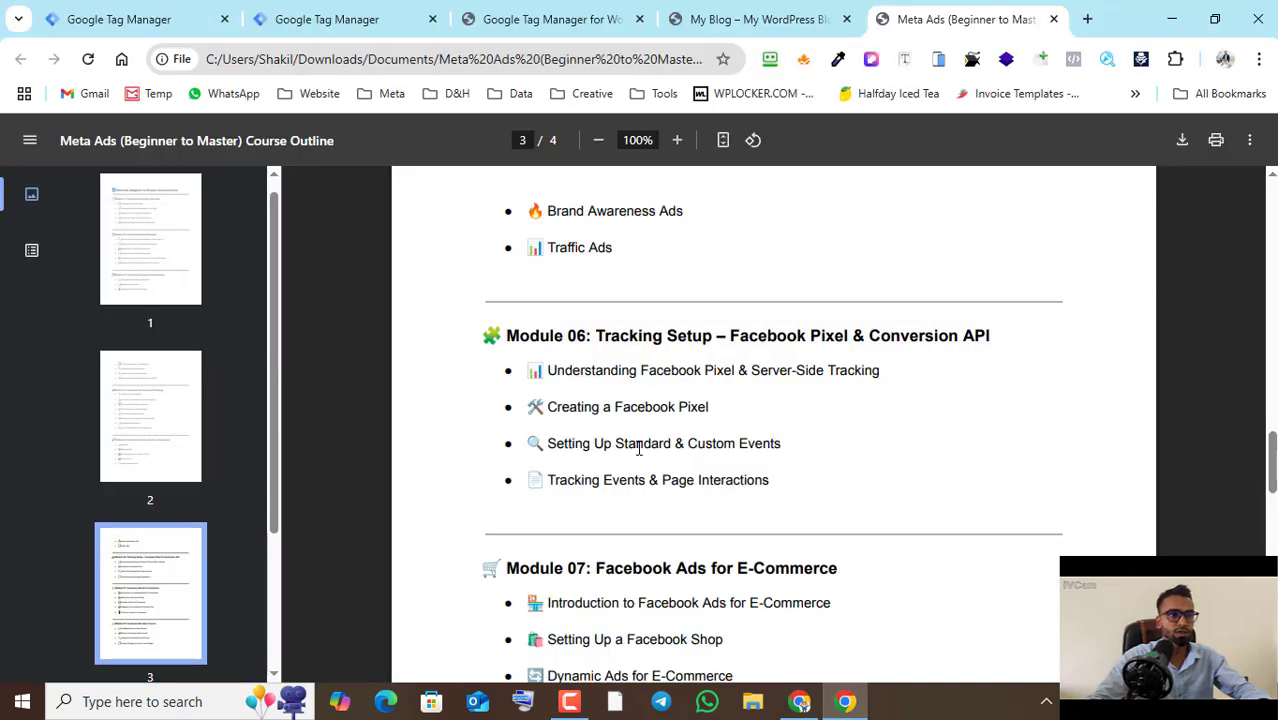
pyautogui.click(534, 12)
pyautogui.click(696, 16)
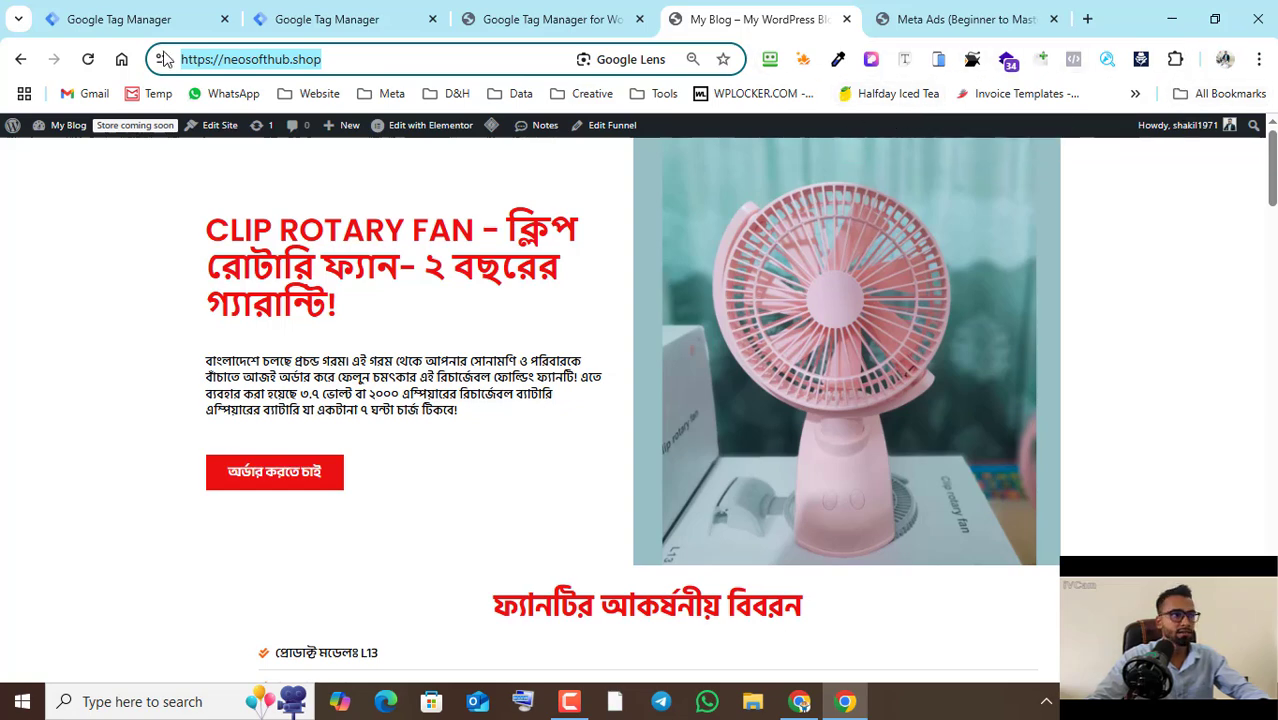
pyautogui.click(88, 59)
pyautogui.click(1073, 59)
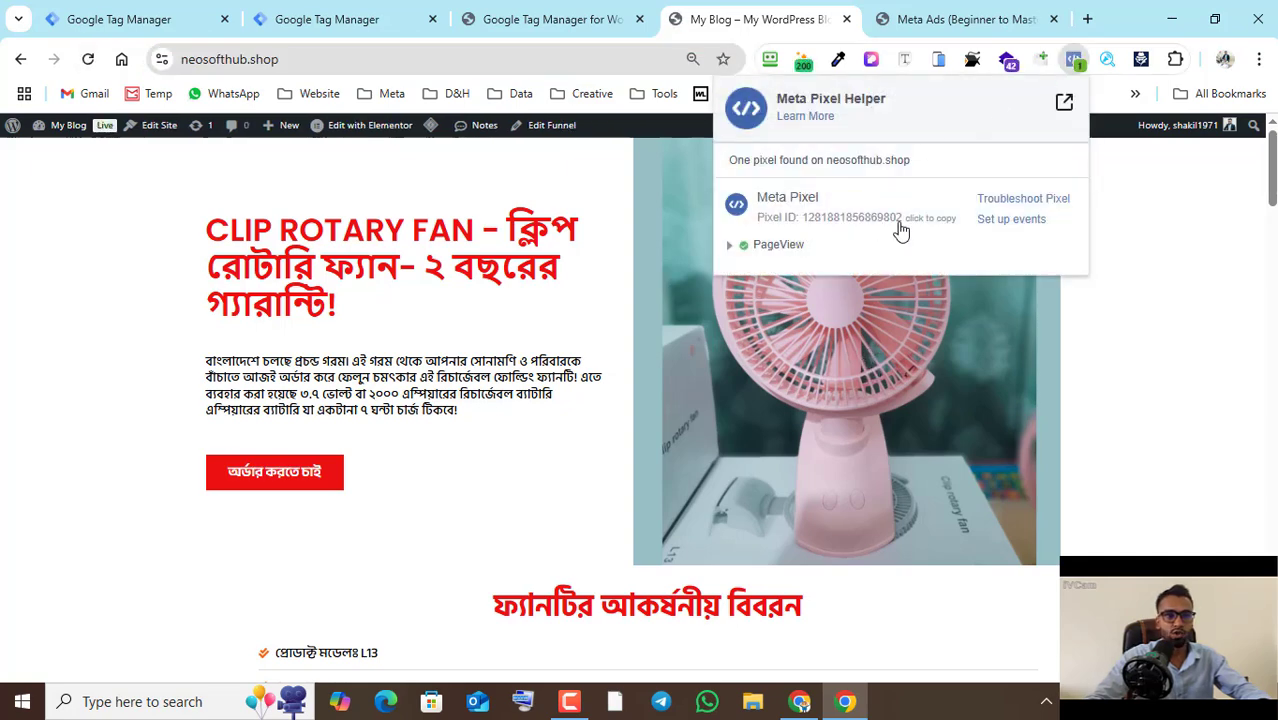
# - Compare the detected pixel ID with the Test pixel dataset in Meta Business Suite, and examine the PageView event's details in Meta Pixel Helper
pyautogui.click(800, 701)
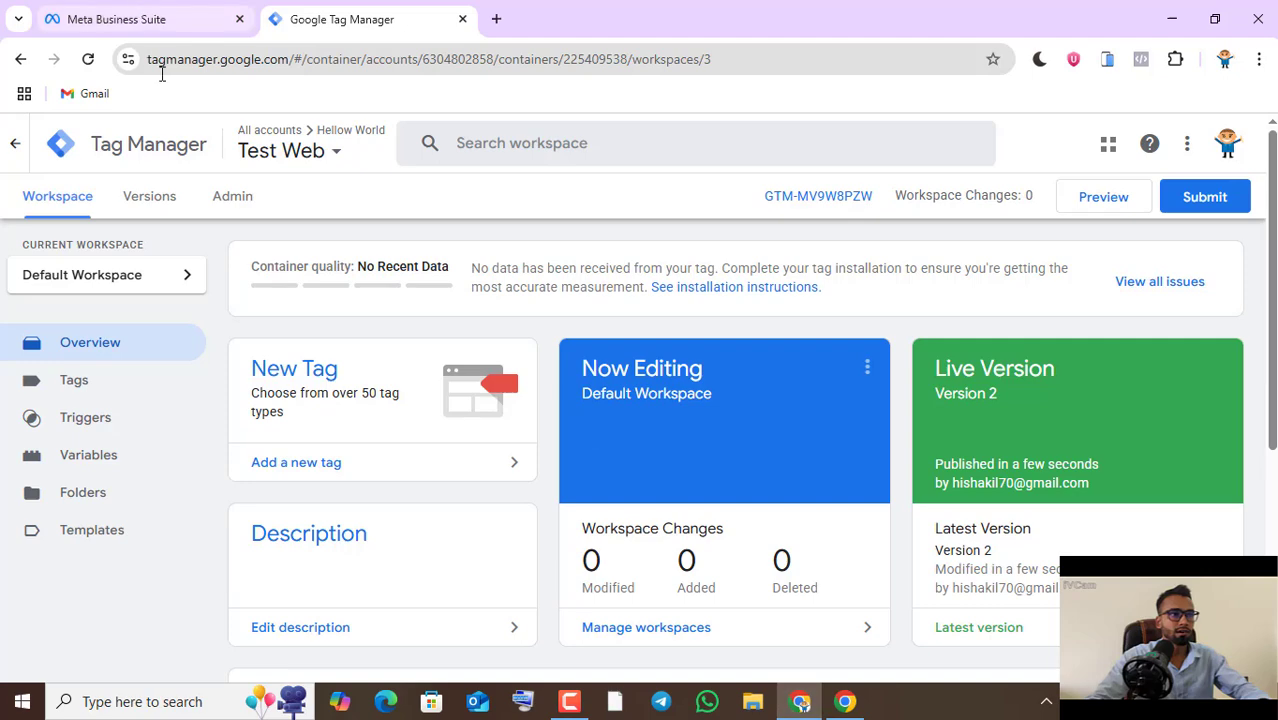
pyautogui.click(116, 19)
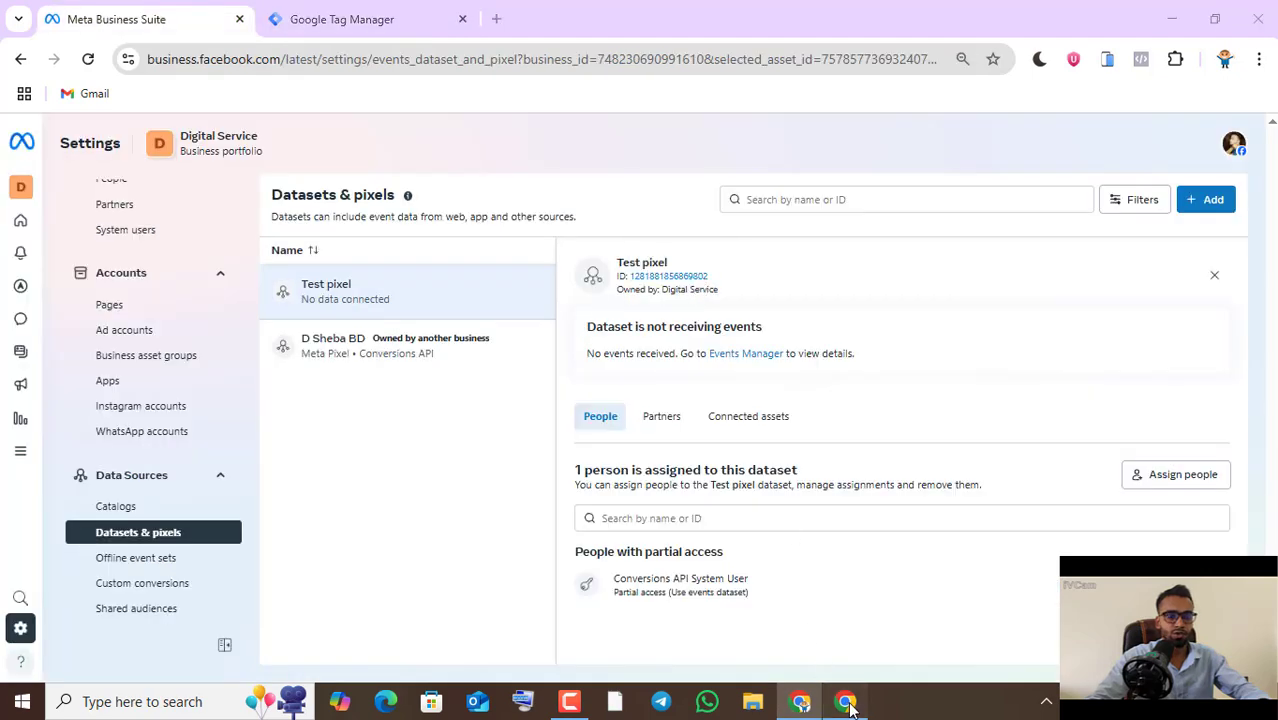
pyautogui.hotkey('alt', 'Tab')
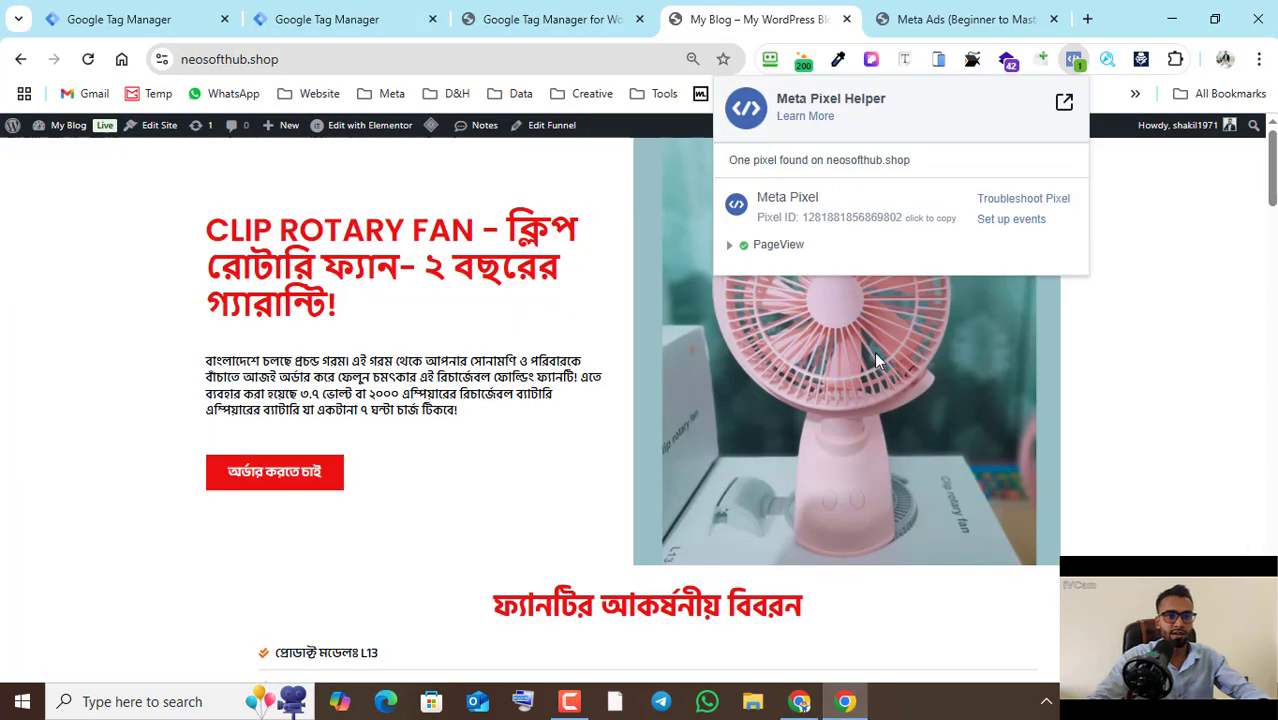
pyautogui.click(731, 246)
pyautogui.scroll(-10, 575, 345)
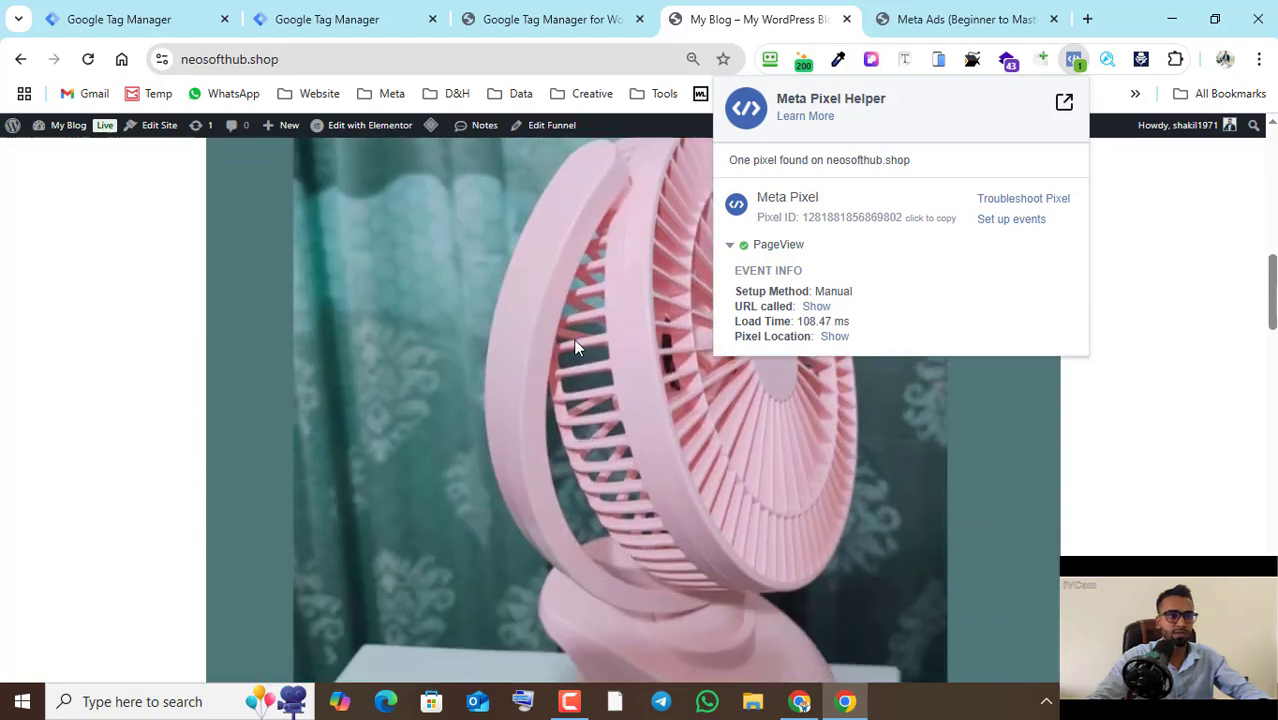
pyautogui.scroll(5, 575, 345)
# - Copy the neosofthub.shop store's address and return to the Test Web container's workspace in Tag Manager
pyautogui.click(344, 60)
pyautogui.hotkey('ctrl', 'c')
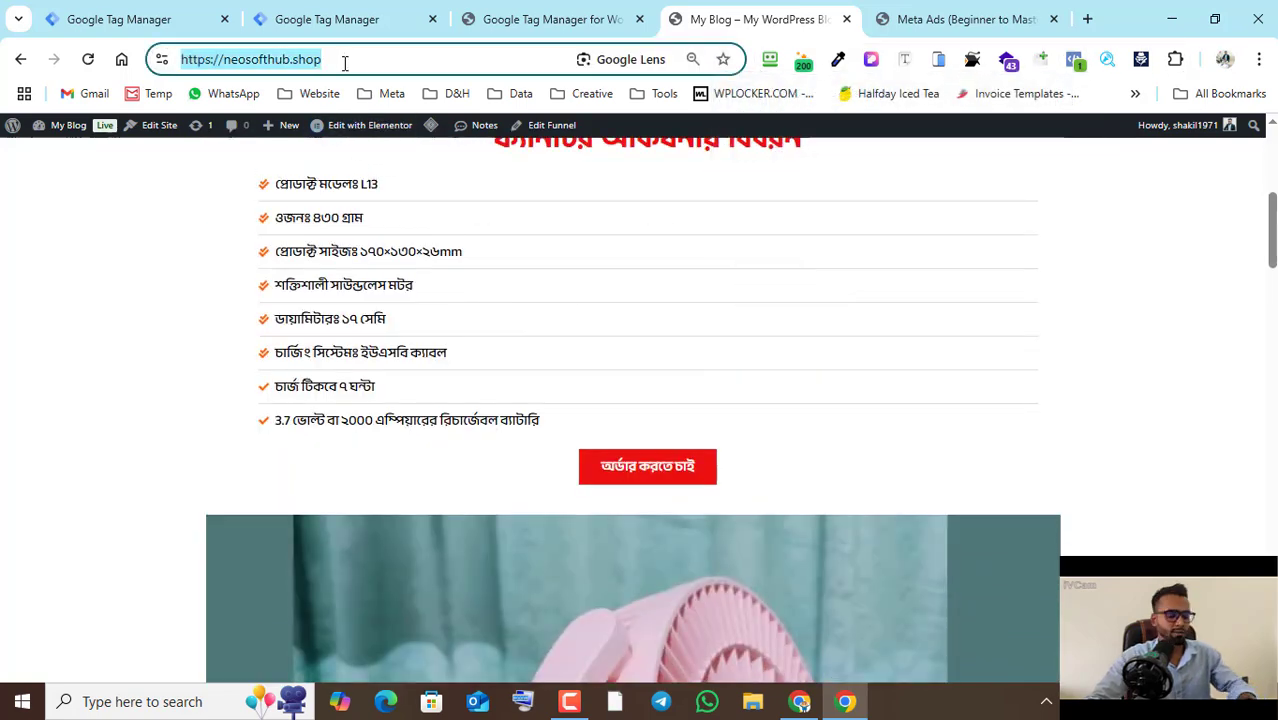
pyautogui.click(845, 701)
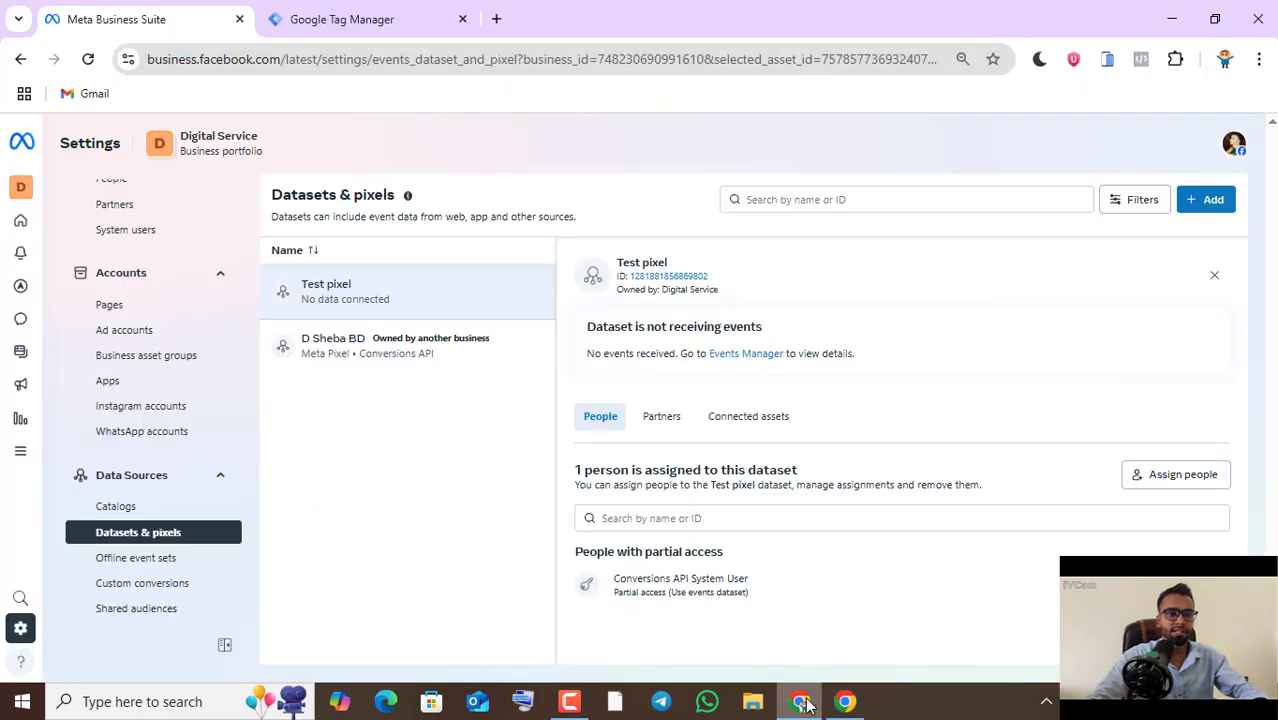
pyautogui.click(845, 701)
pyautogui.scroll(5, 513, 402)
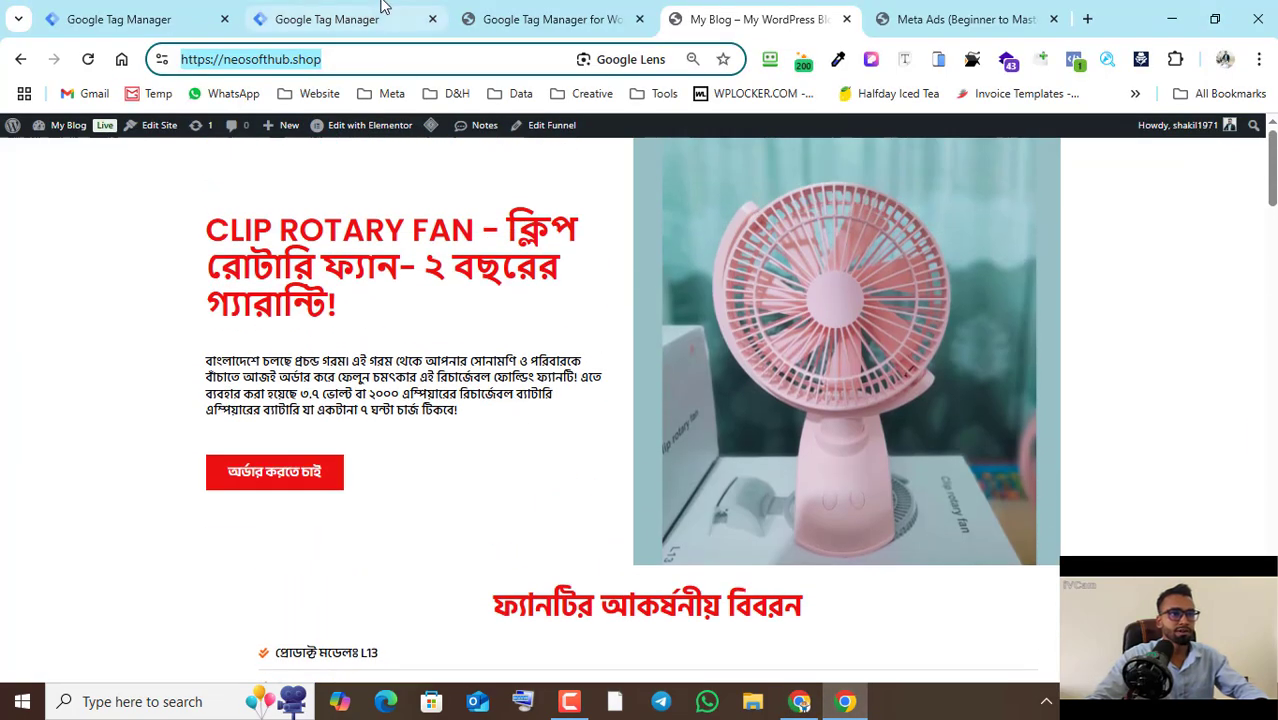
pyautogui.click(799, 701)
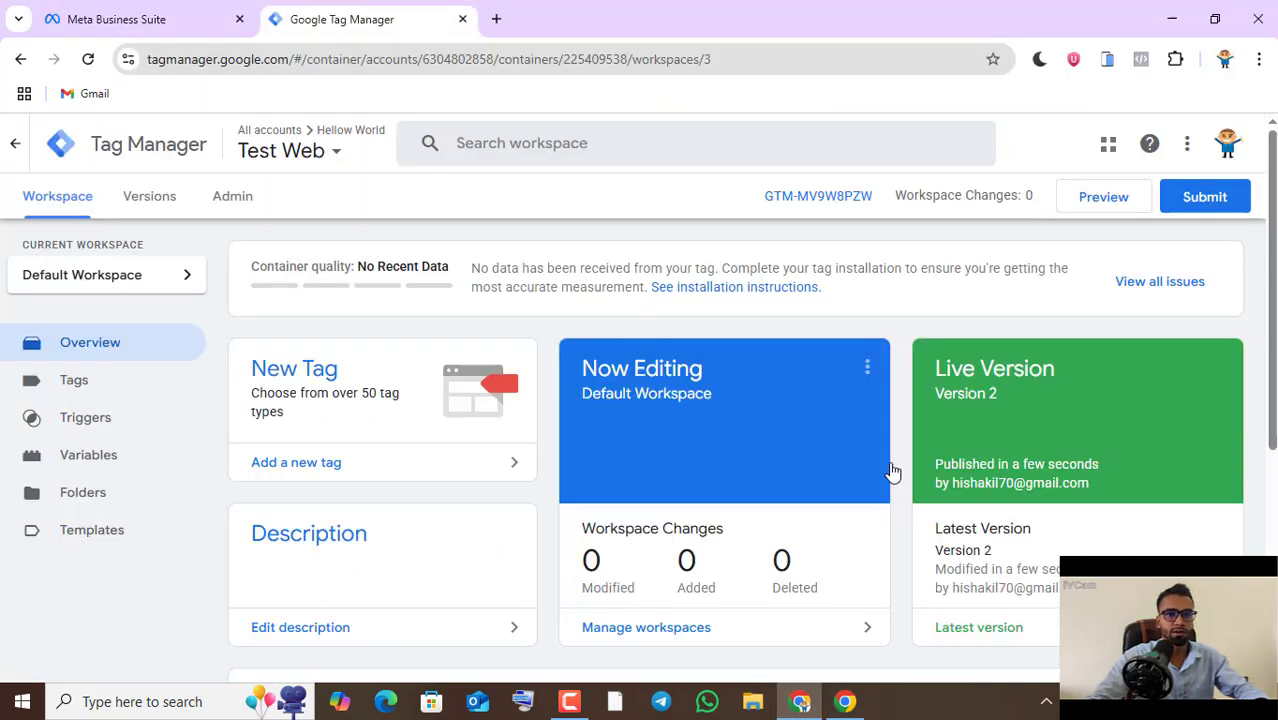
pyautogui.click(341, 19)
pyautogui.click(1096, 210)
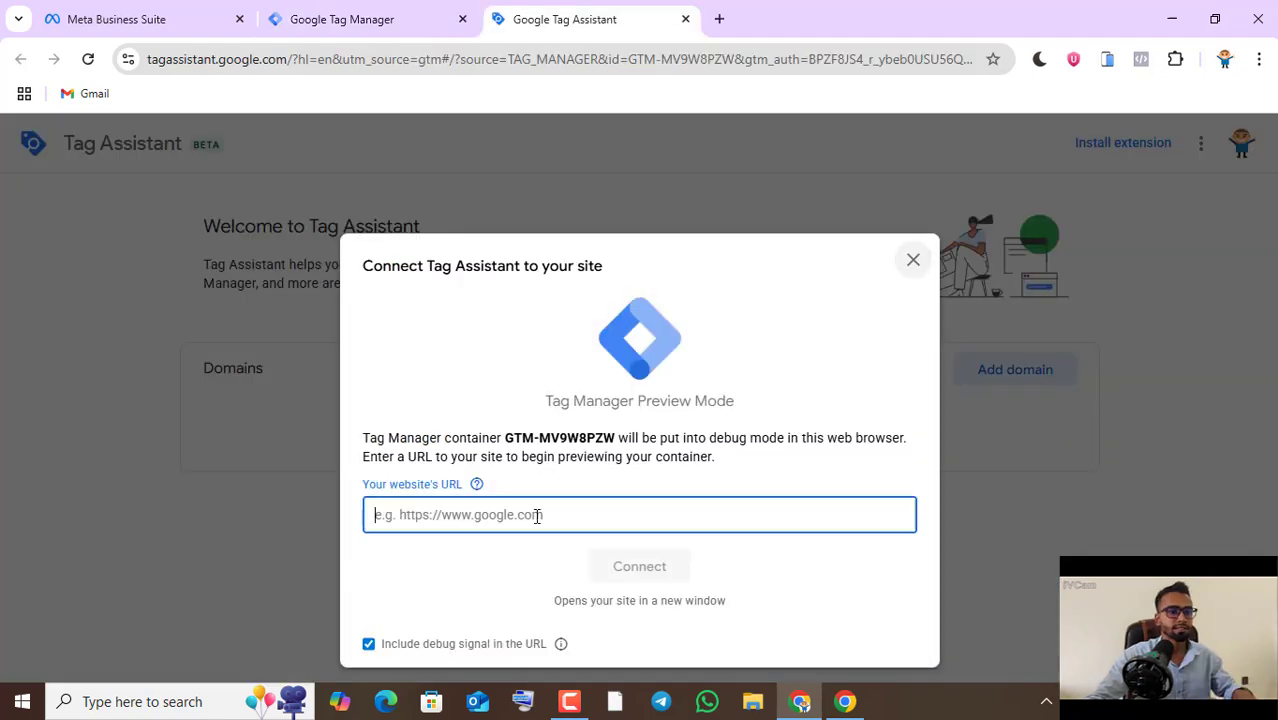
pyautogui.hotkey('ctrl', 'v')
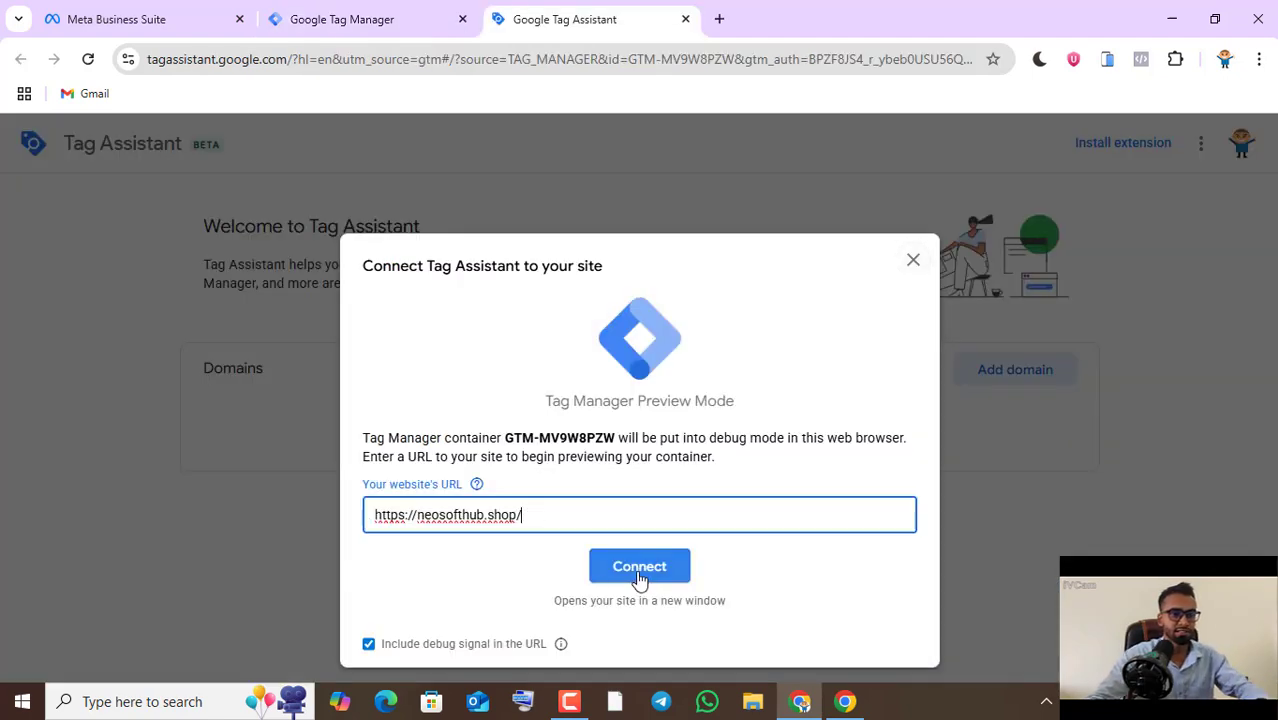
pyautogui.click(639, 574)
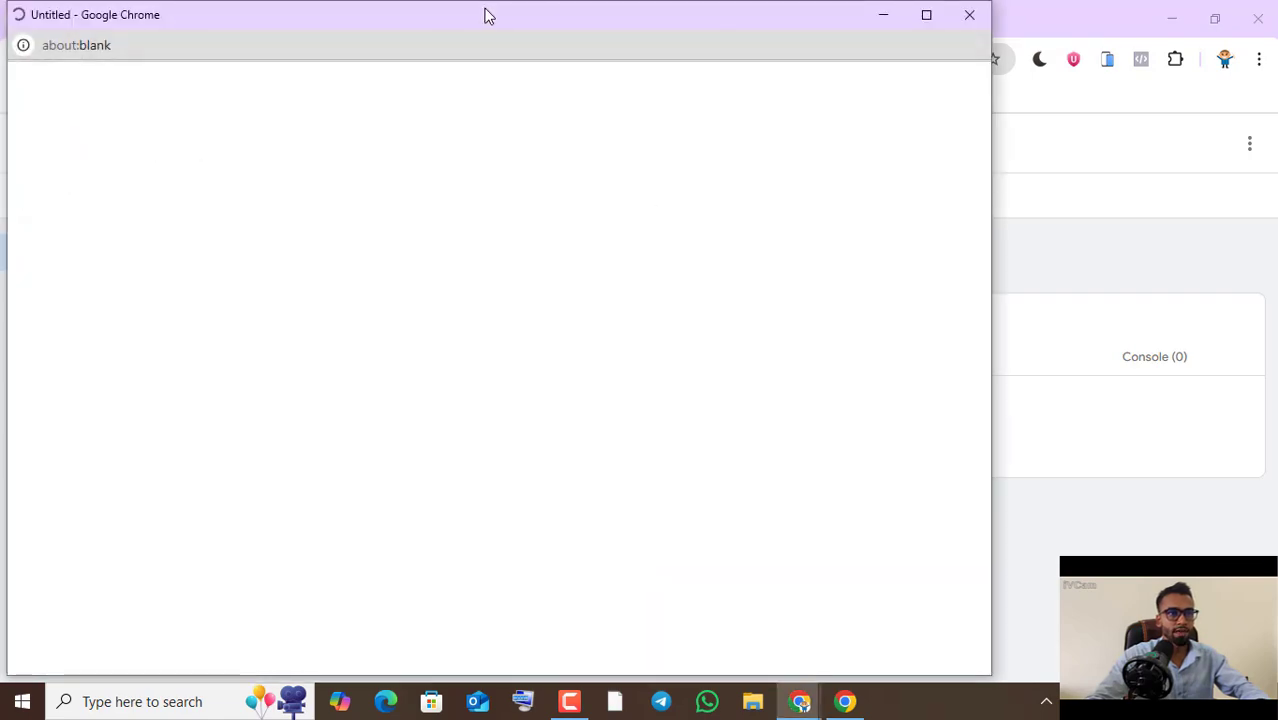
pyautogui.moveTo(487, 15); pyautogui.dragTo(1028, 54)
pyautogui.click(367, 345)
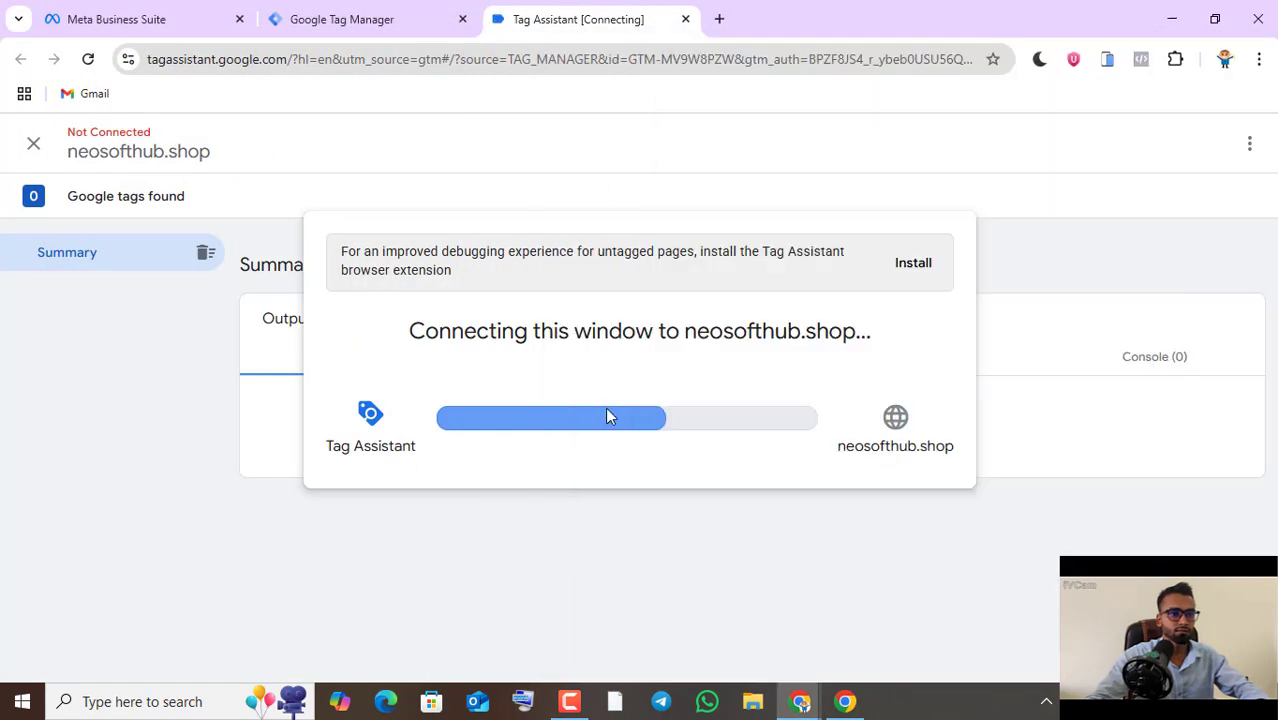
pyautogui.click(639, 538)
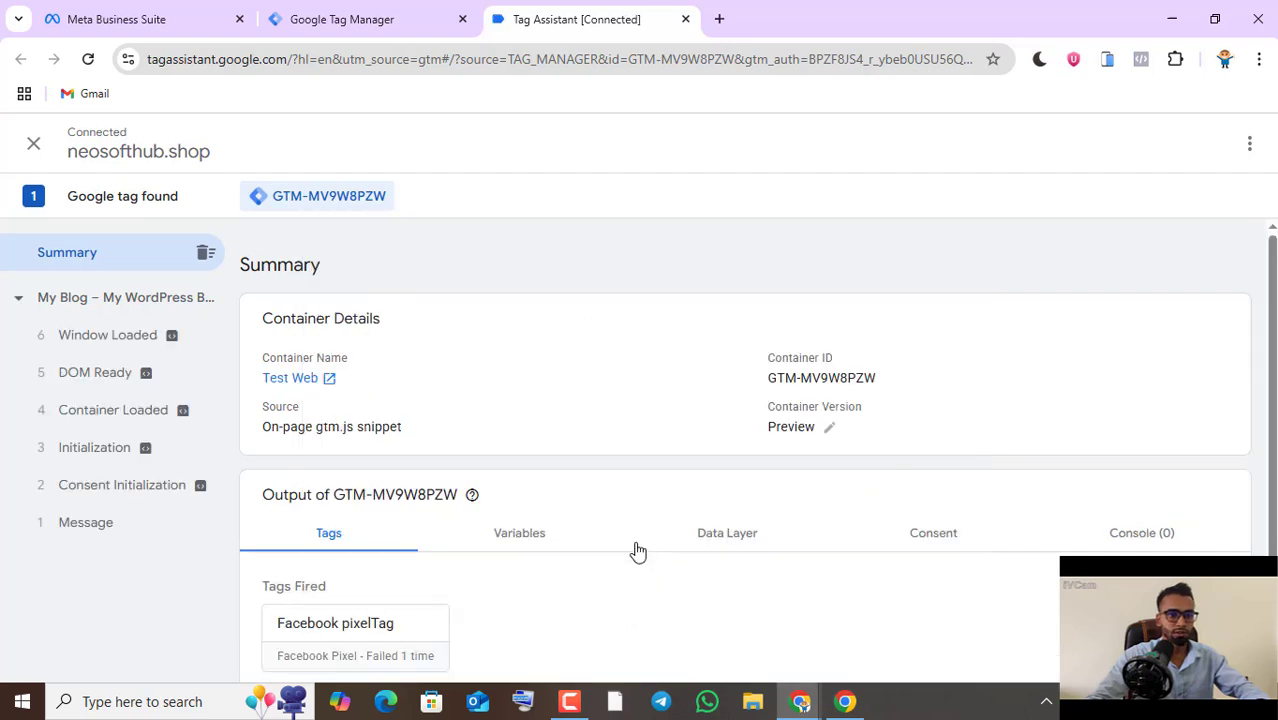
# - Examine the fired and unfired tags in the Tag Assistant summary, then review the Test Web container's tag list
pyautogui.scroll(-1, 630, 503)
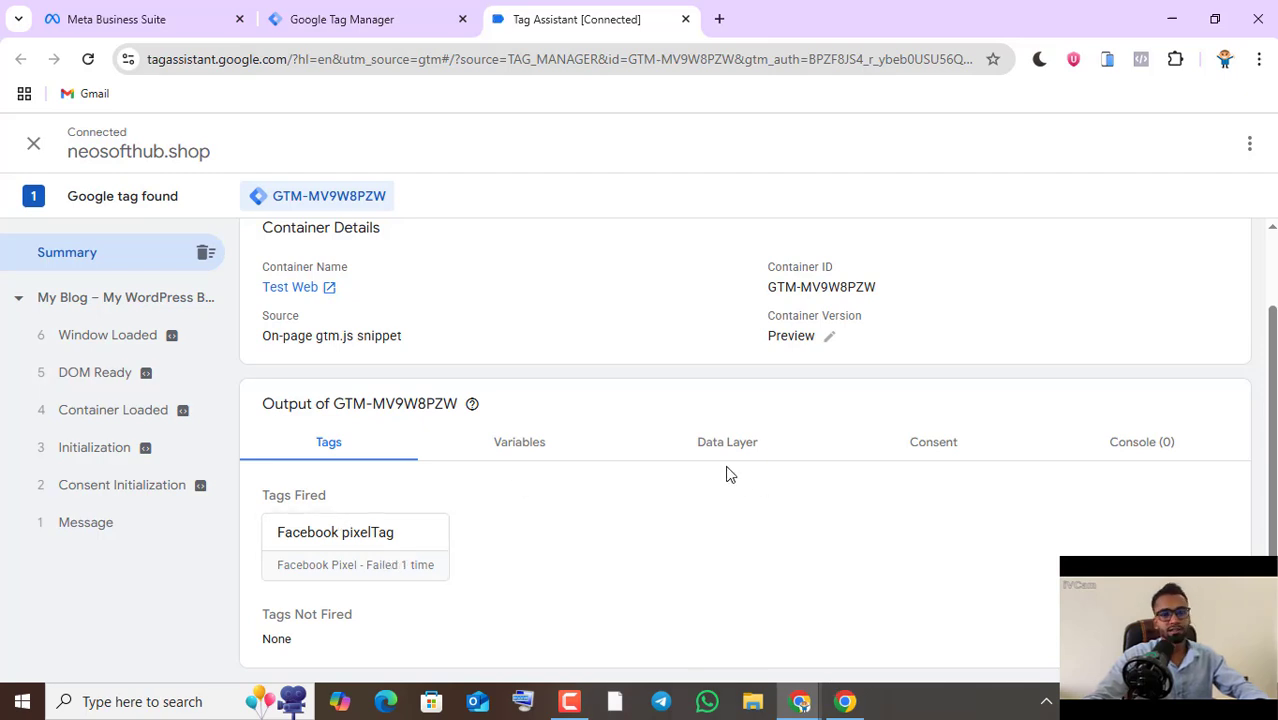
pyautogui.scroll(1, 633, 480)
pyautogui.scroll(-1, 434, 506)
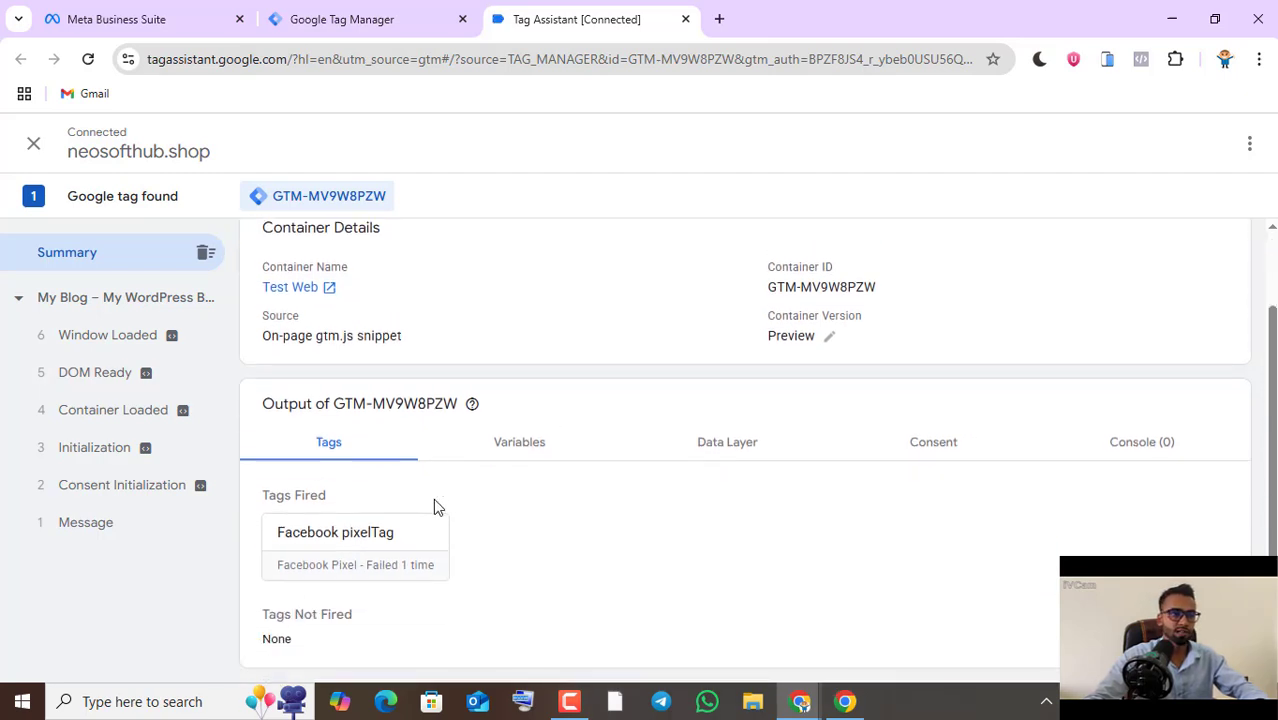
pyautogui.click(360, 19)
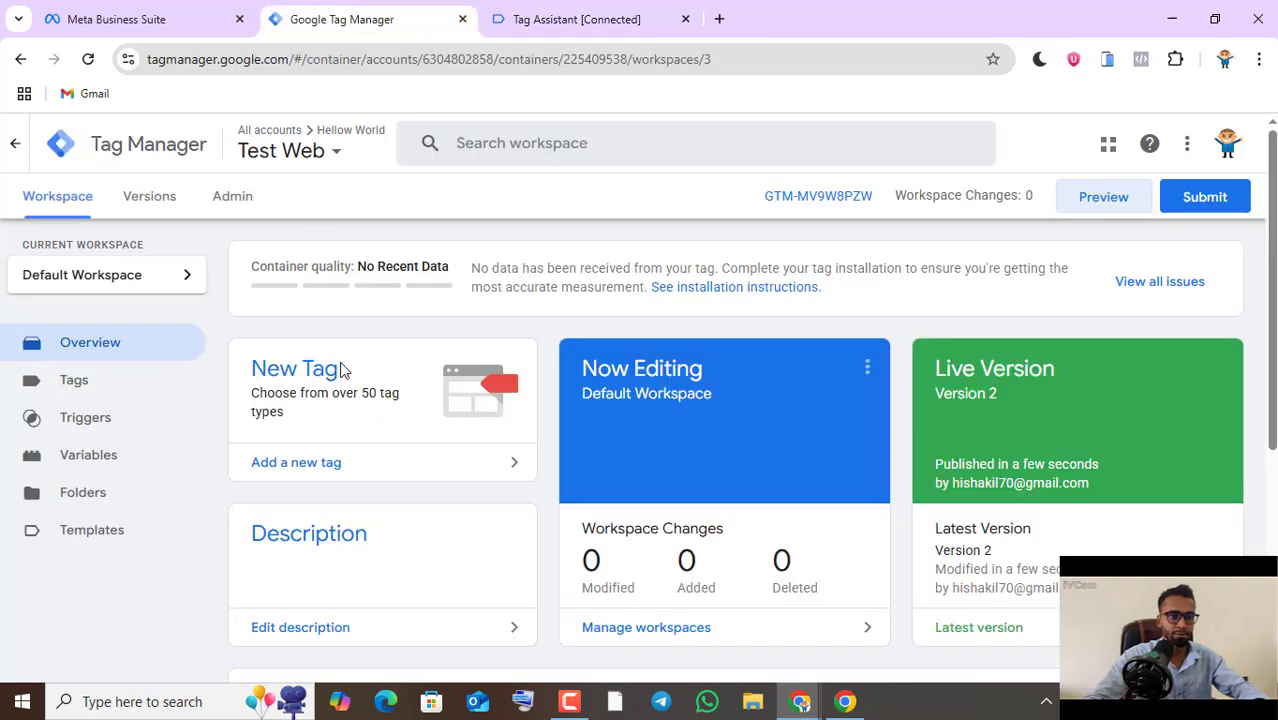
pyautogui.click(80, 383)
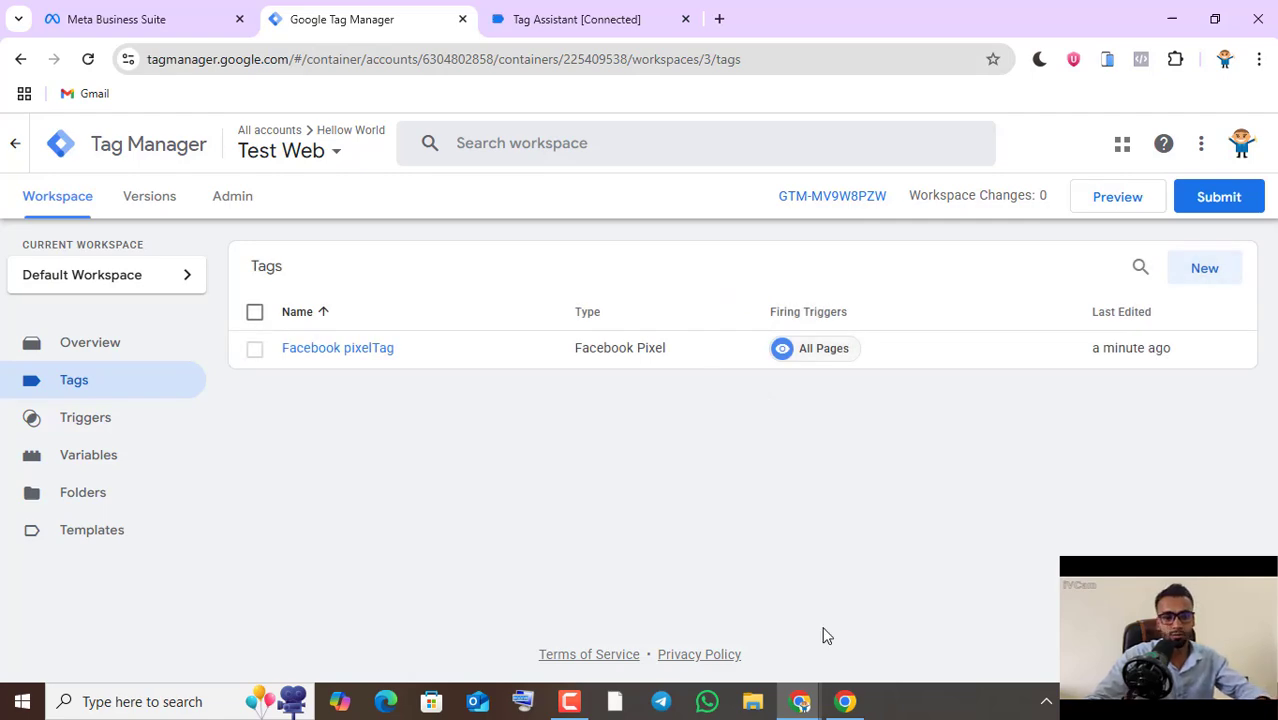
# - Switch to the other browser window and examine the tags and firing triggers of the SM FASHION WEB container
pyautogui.click(840, 703)
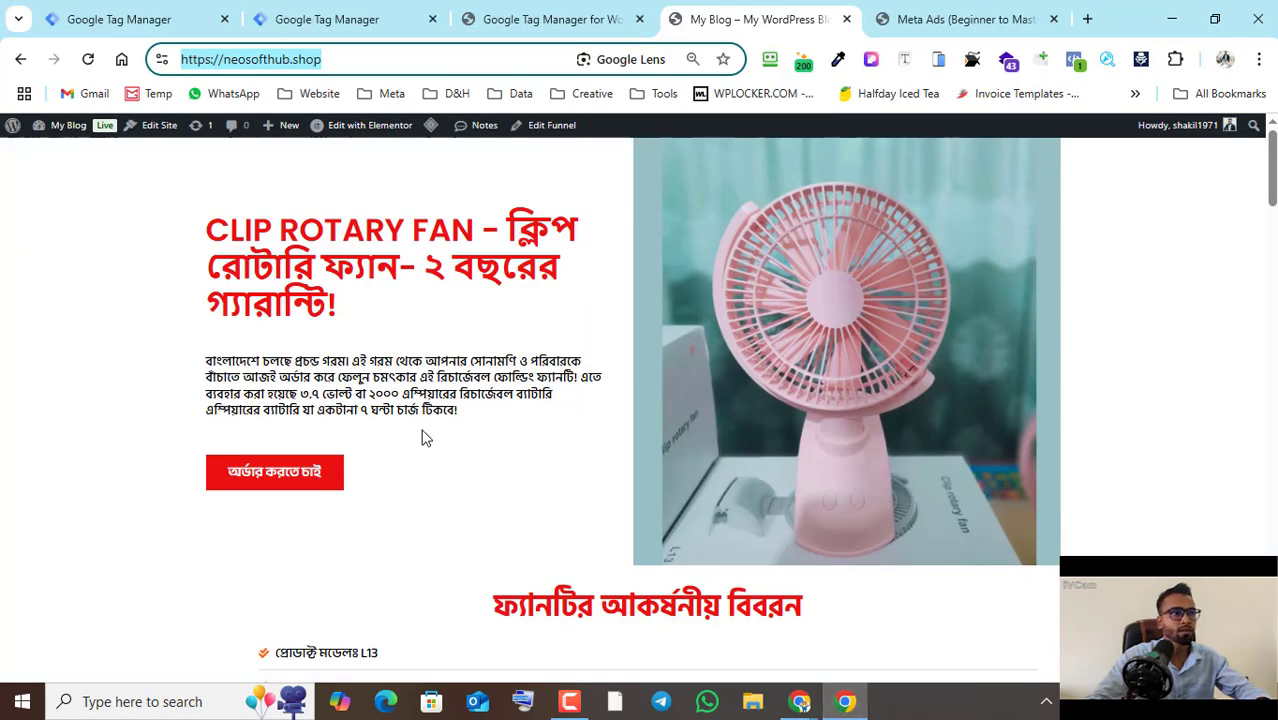
pyautogui.click(160, 15)
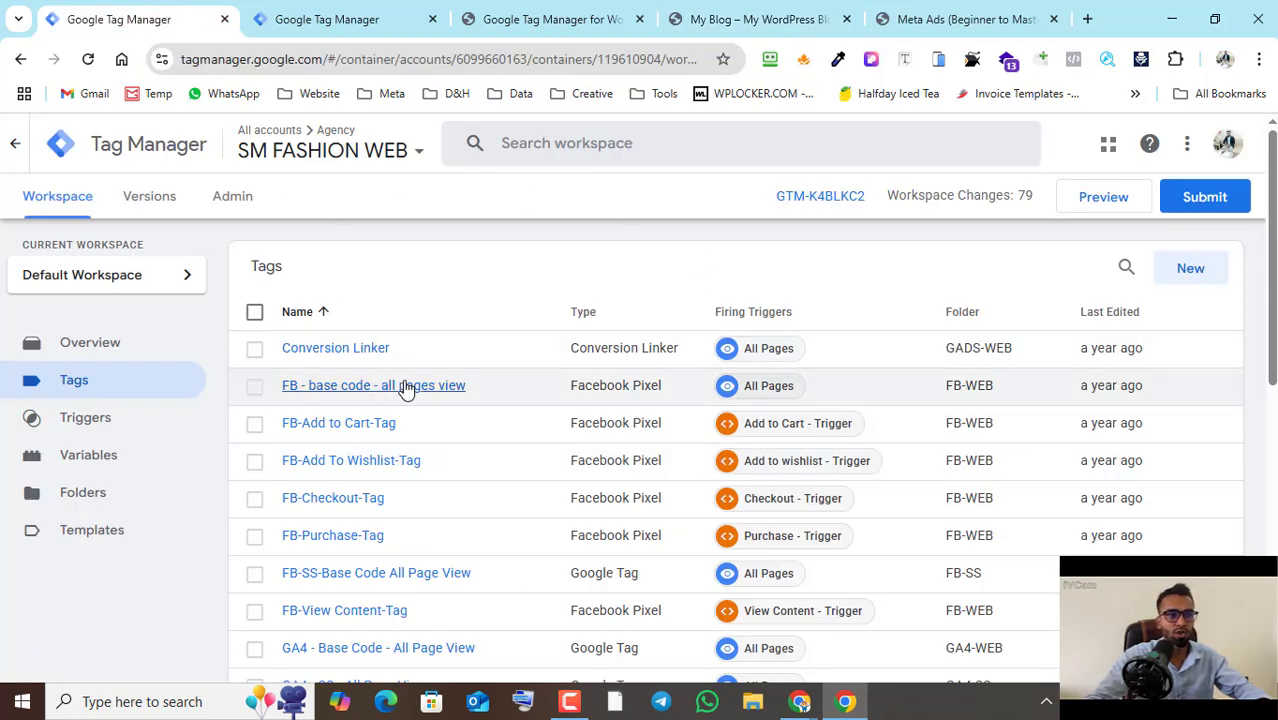
pyautogui.scroll(-1, 405, 386)
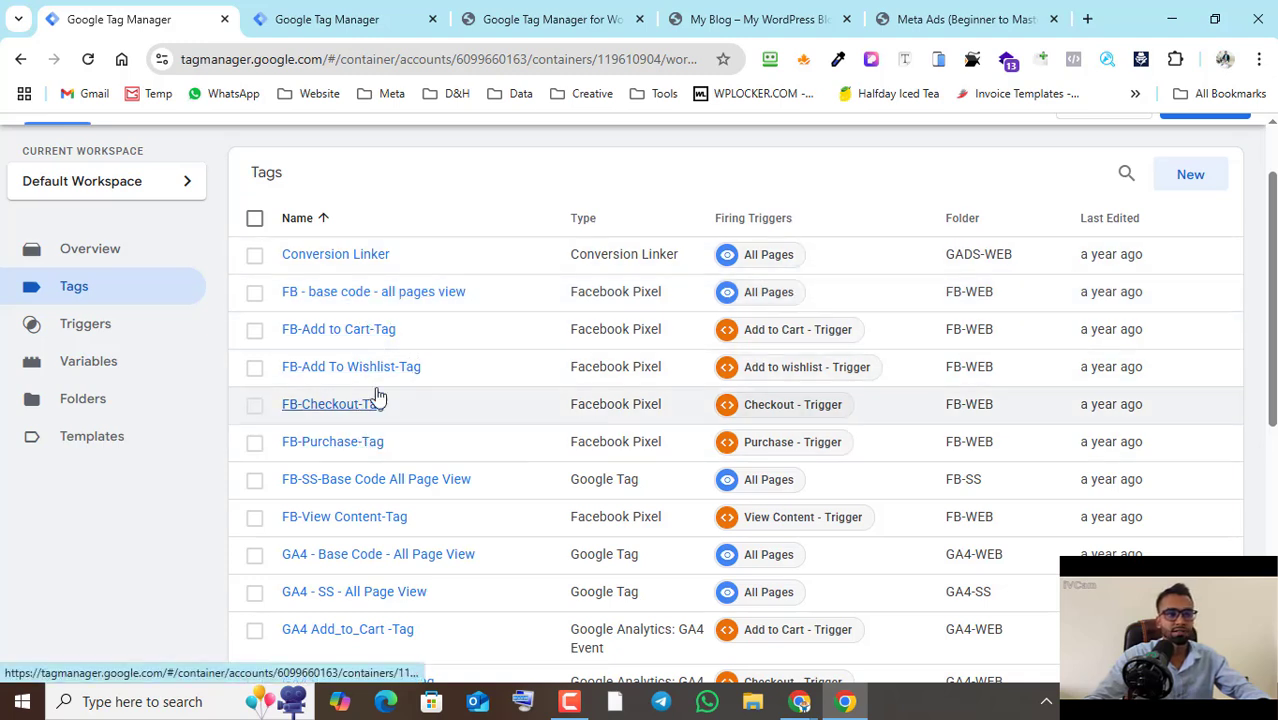
pyautogui.scroll(-1, 372, 450)
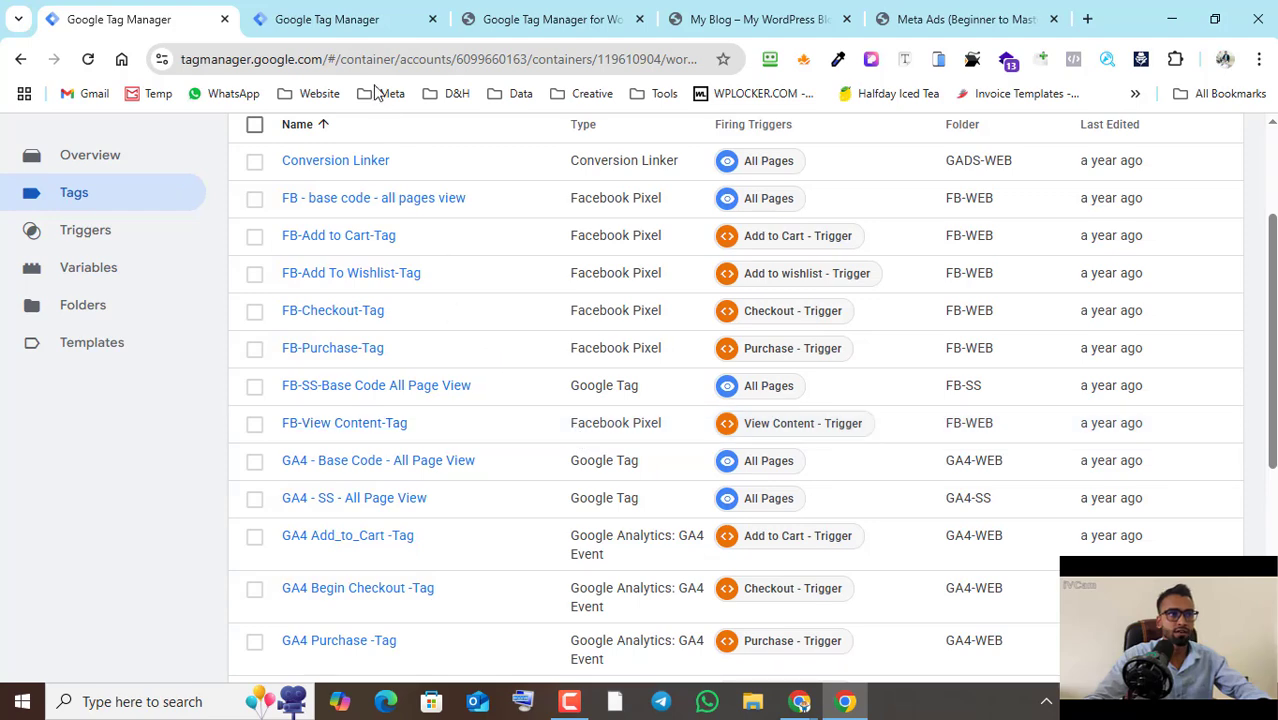
# - Examine the server-side tags in the SM FASHION SERVER container, and return to the SM FASHION WEB tag list
pyautogui.click(323, 28)
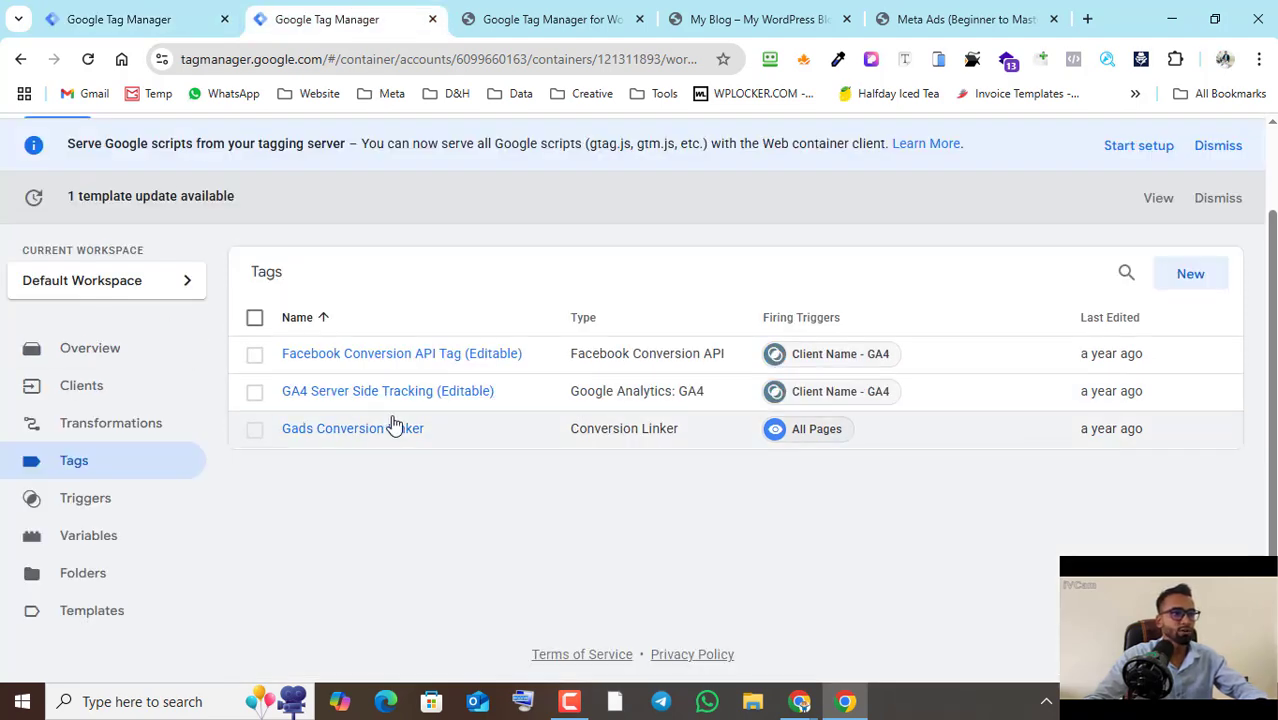
pyautogui.scroll(1, 251, 294)
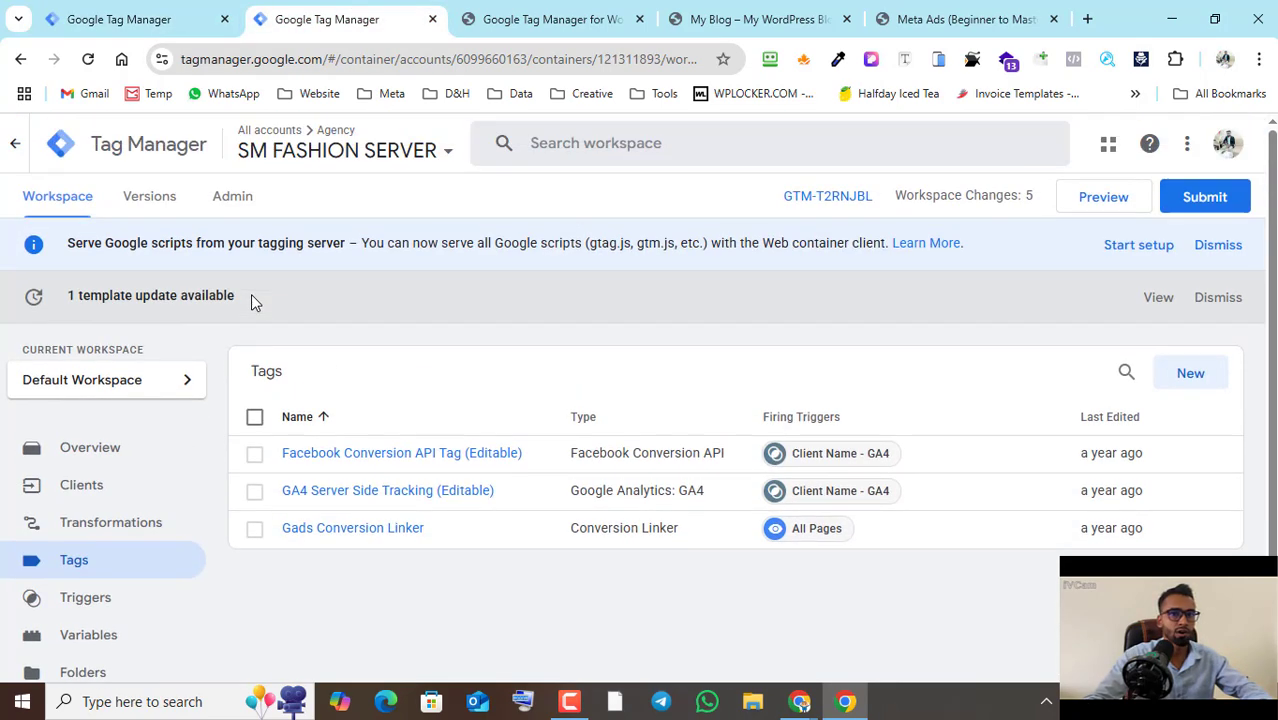
pyautogui.scroll(-1, 239, 253)
pyautogui.click(90, 398)
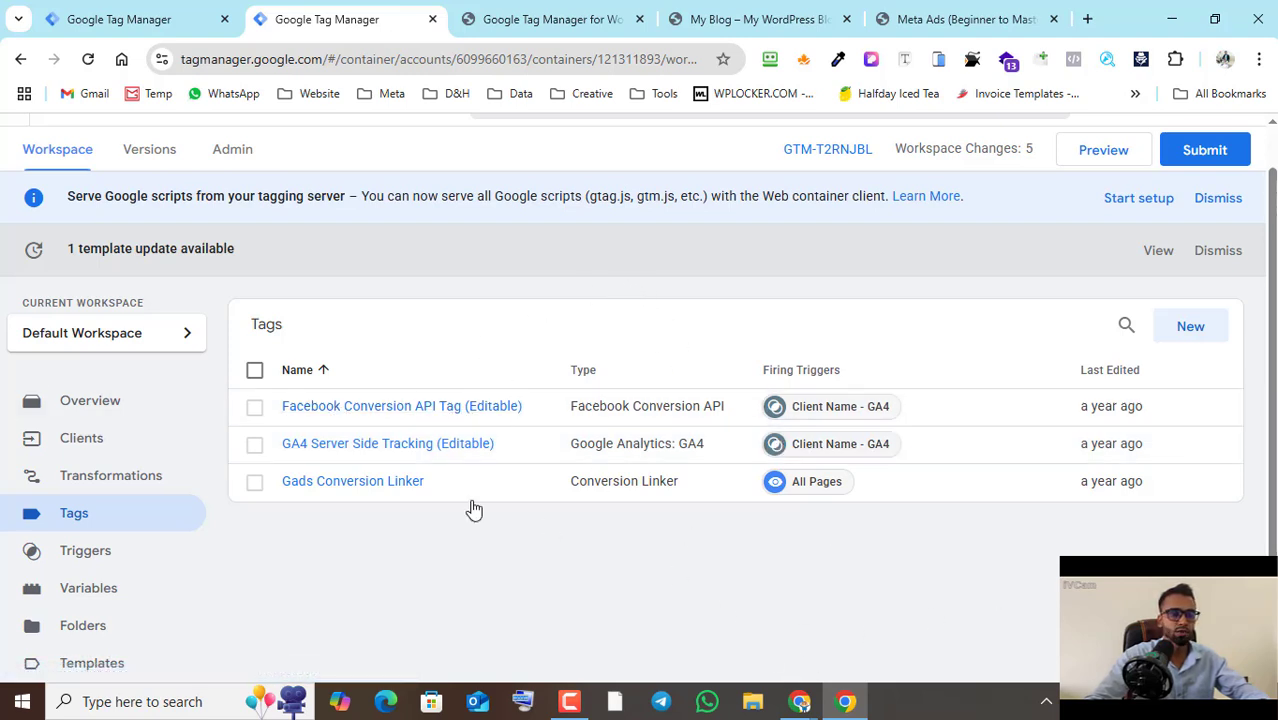
pyautogui.hotkey('ctrl', 'shift', 'Tab')
pyautogui.scroll(2, 628, 372)
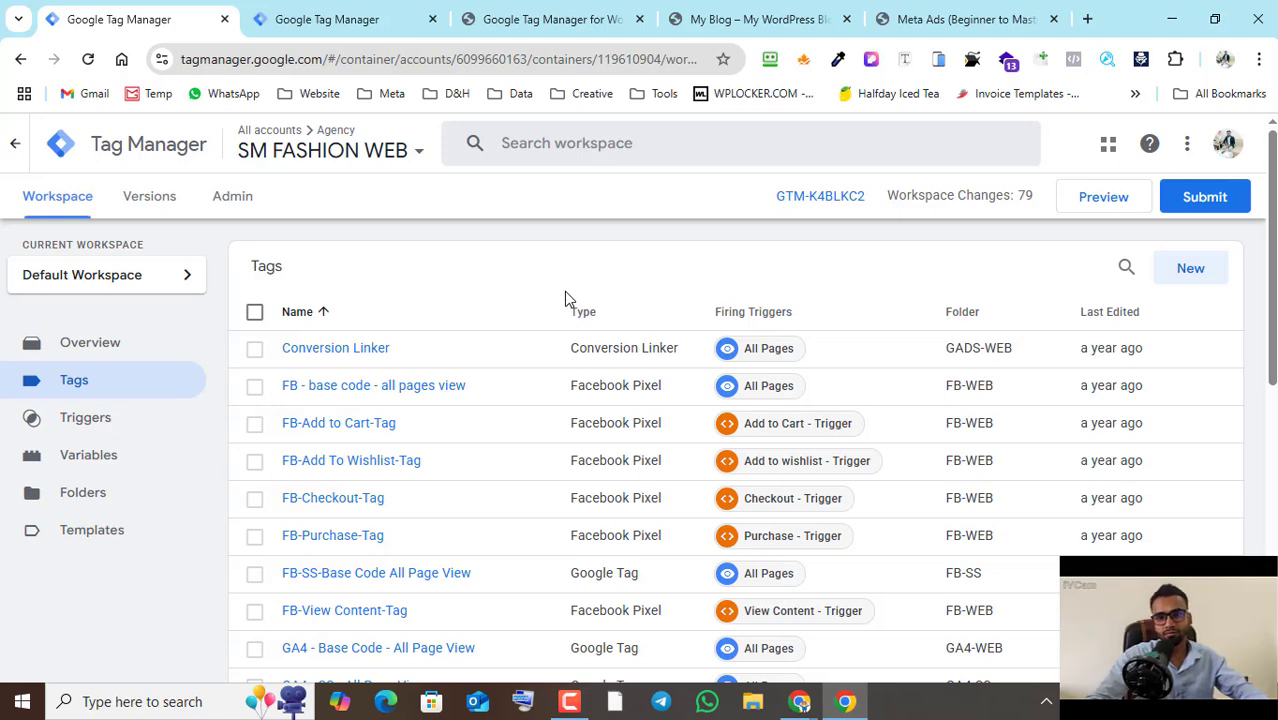
# - Open stape.io in a new browser tab and go to its pricing page
pyautogui.click(1087, 19)
pyautogui.write('stap')
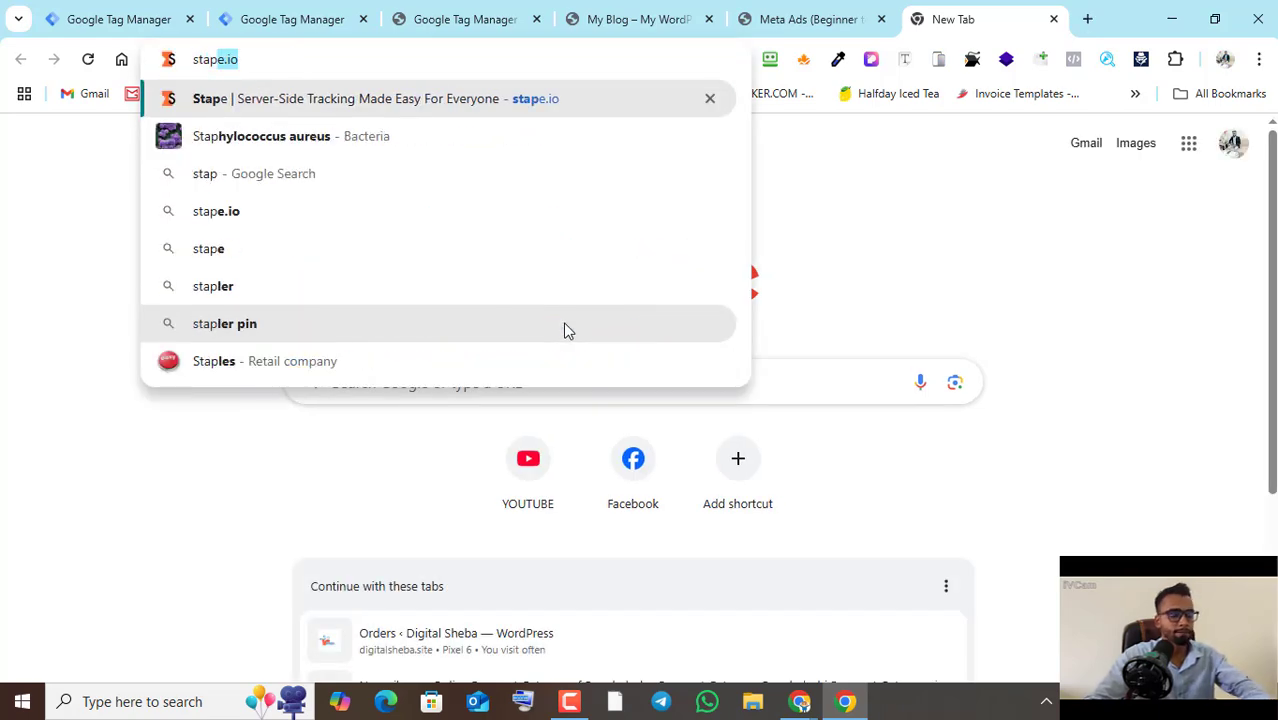
pyautogui.press('Return')
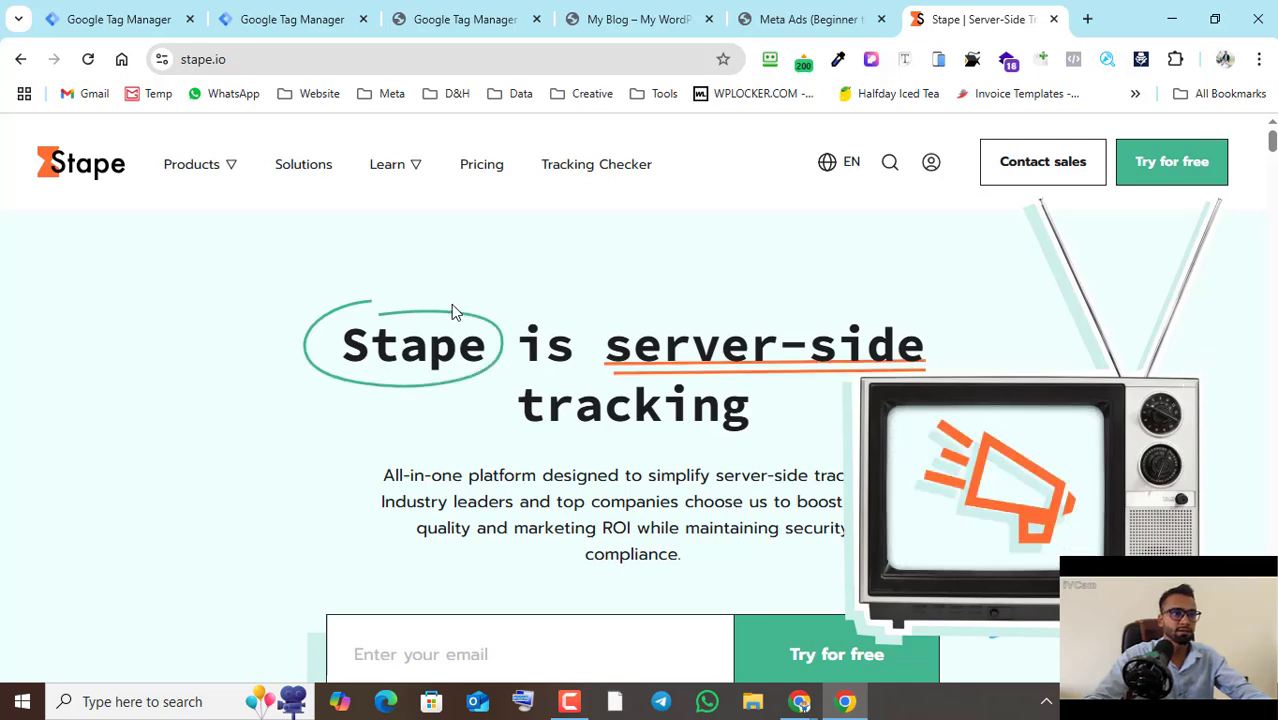
pyautogui.click(489, 171)
# - Switch to the Meta Ads course outline PDF and review Modules 06 to 08
pyautogui.hotkey('ctrl', 'shift', 'Tab')
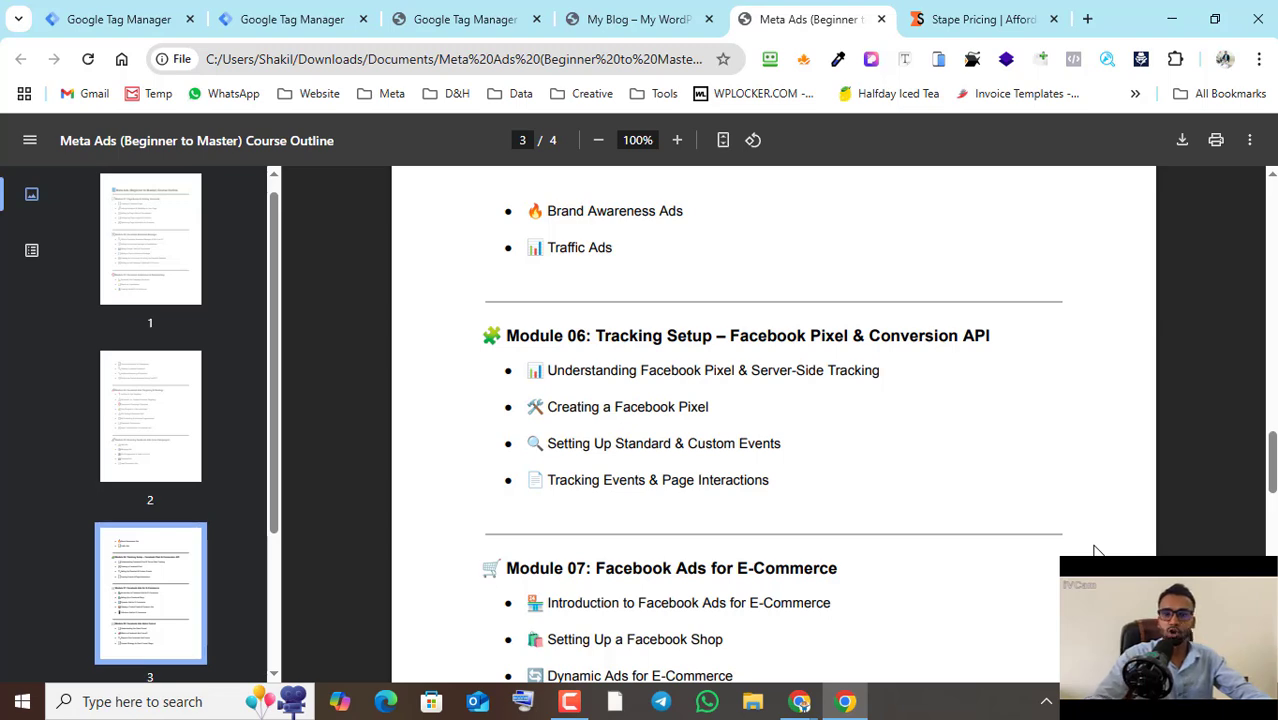
pyautogui.scroll(-2, 957, 515)
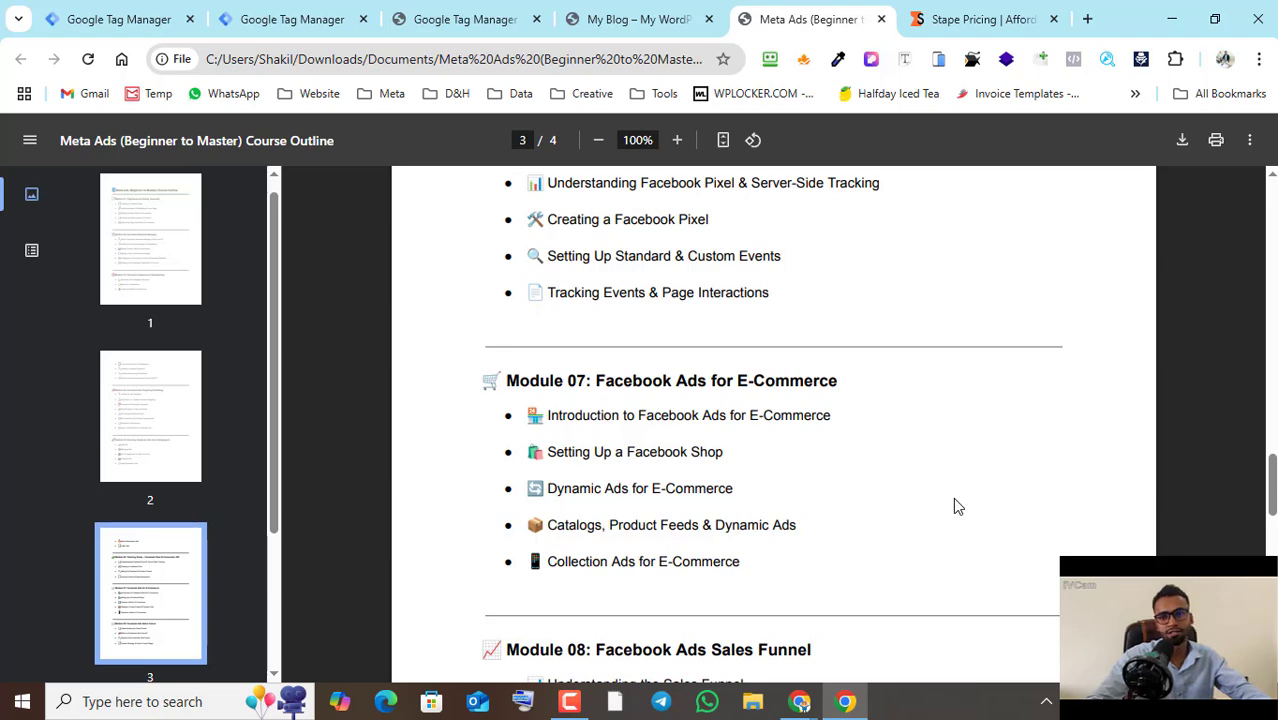
pyautogui.scroll(-1, 954, 498)
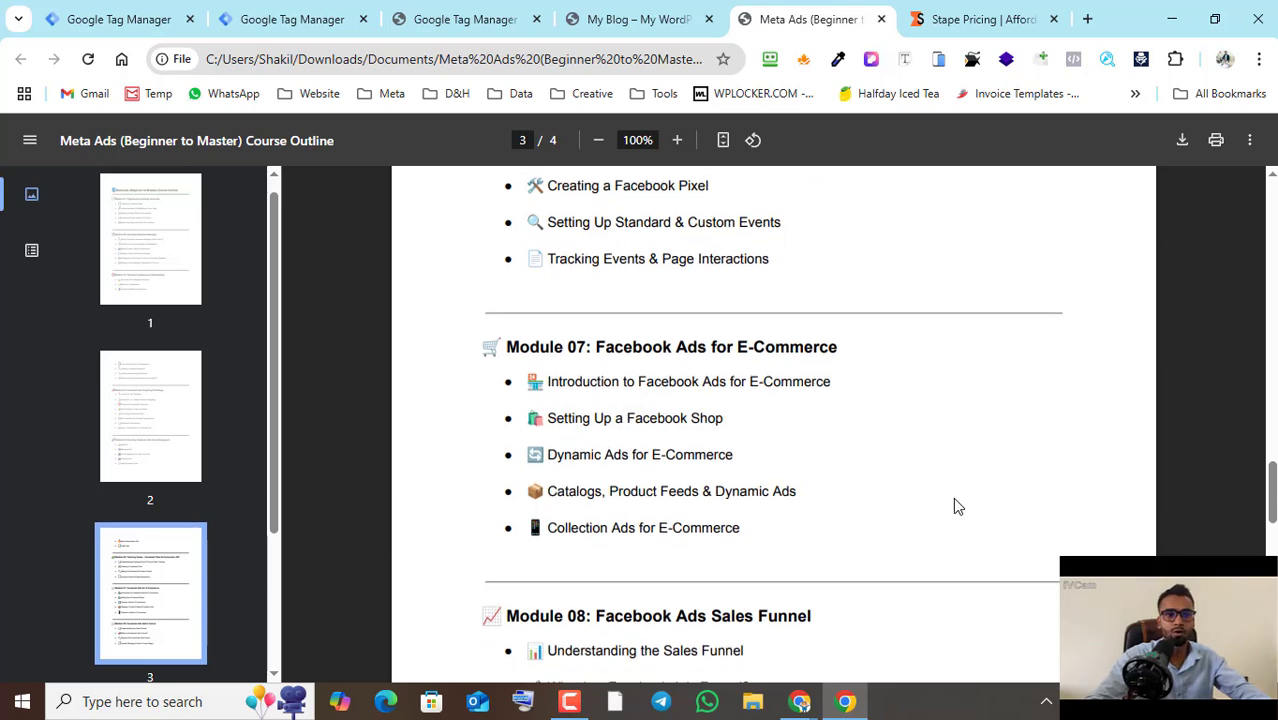